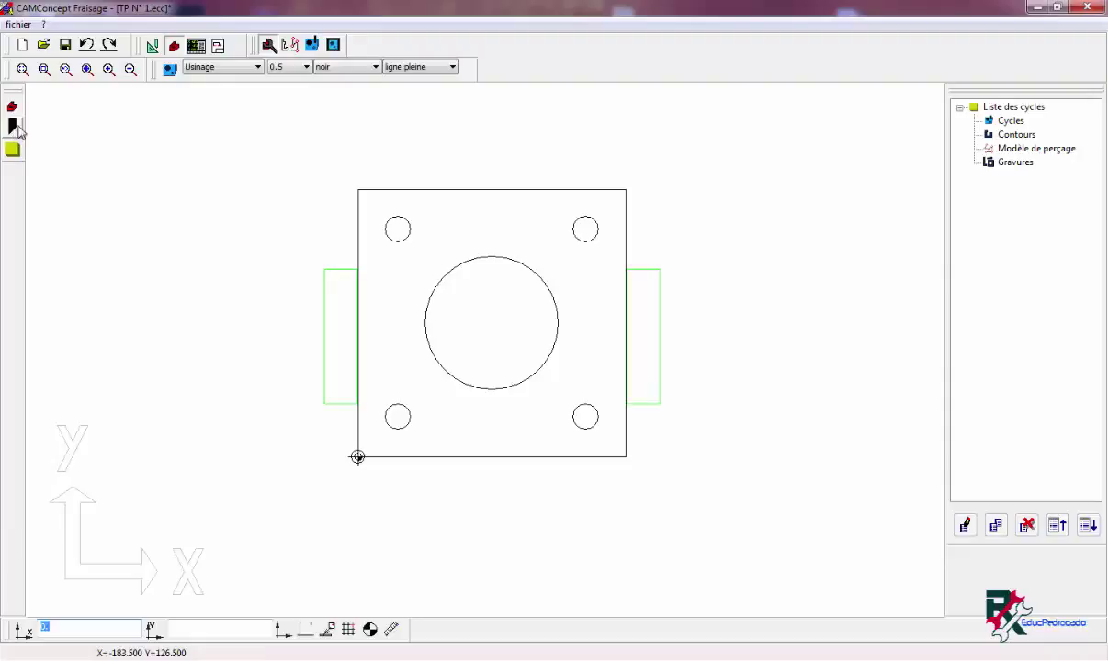
Insert two tool entries, T1 and T2, in the tool measurement table and open the tool database for T1.
{"action": "left_click", "coordinate": [13, 129]}
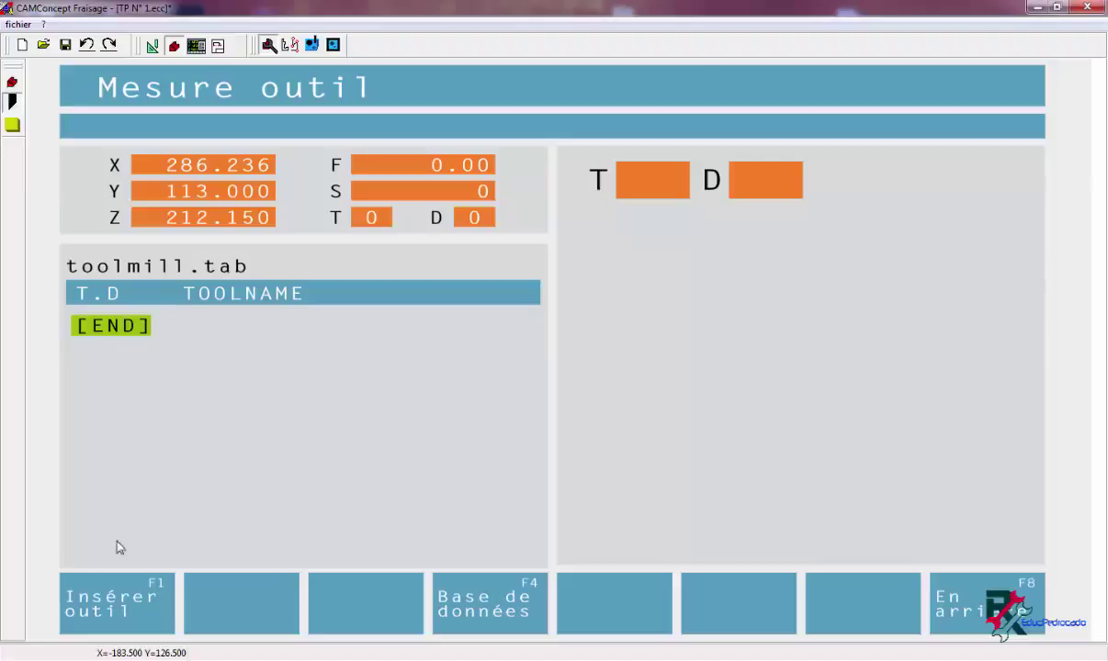
{"action": "left_click", "coordinate": [126, 607]}
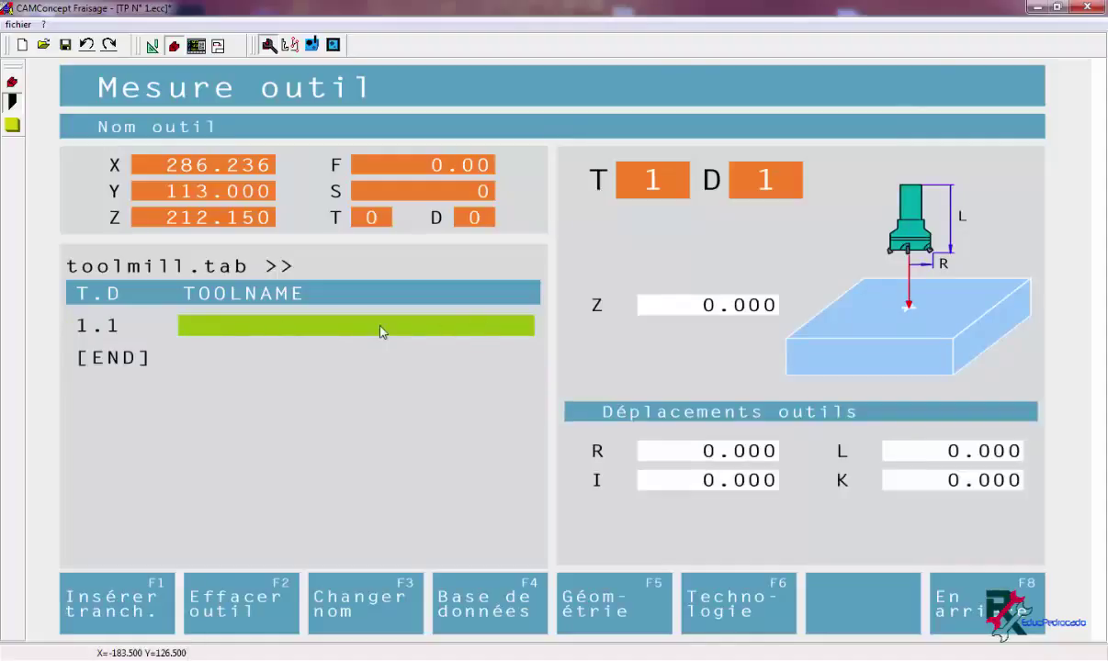
{"action": "left_click", "coordinate": [98, 360]}
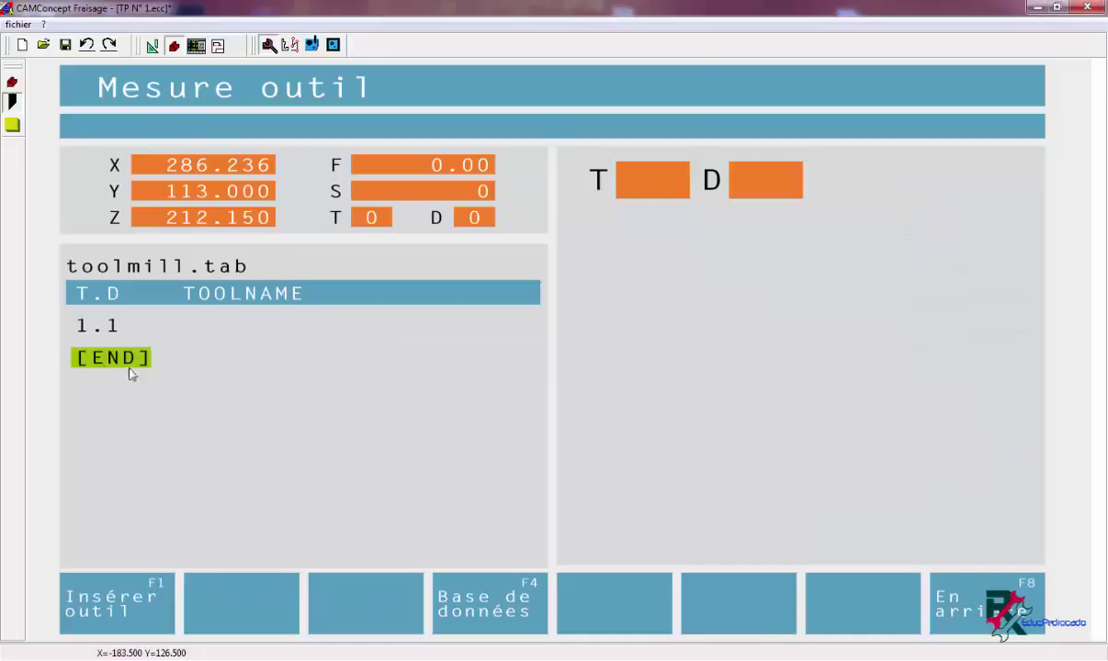
{"action": "left_click", "coordinate": [109, 610]}
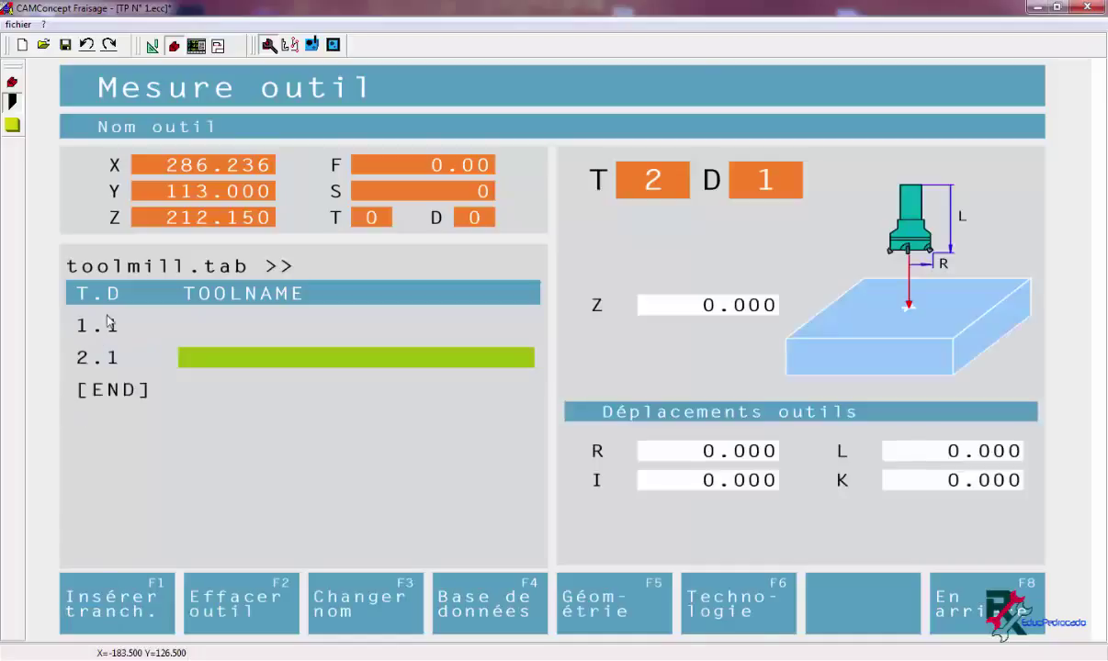
{"action": "left_click", "coordinate": [212, 329]}
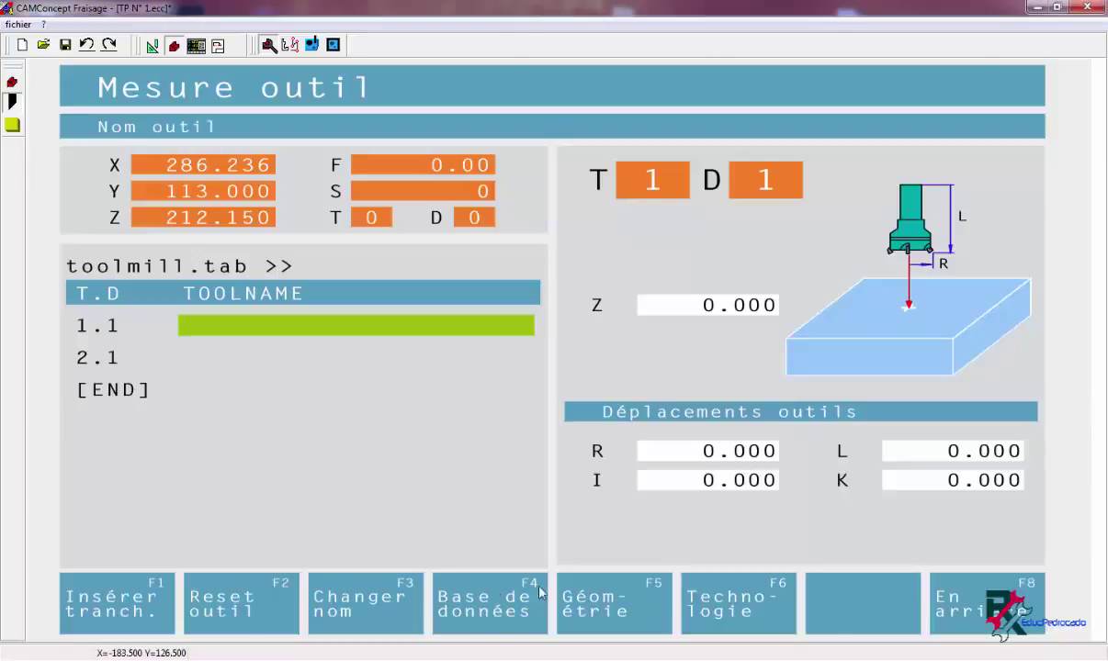
{"action": "left_click", "coordinate": [496, 609]}
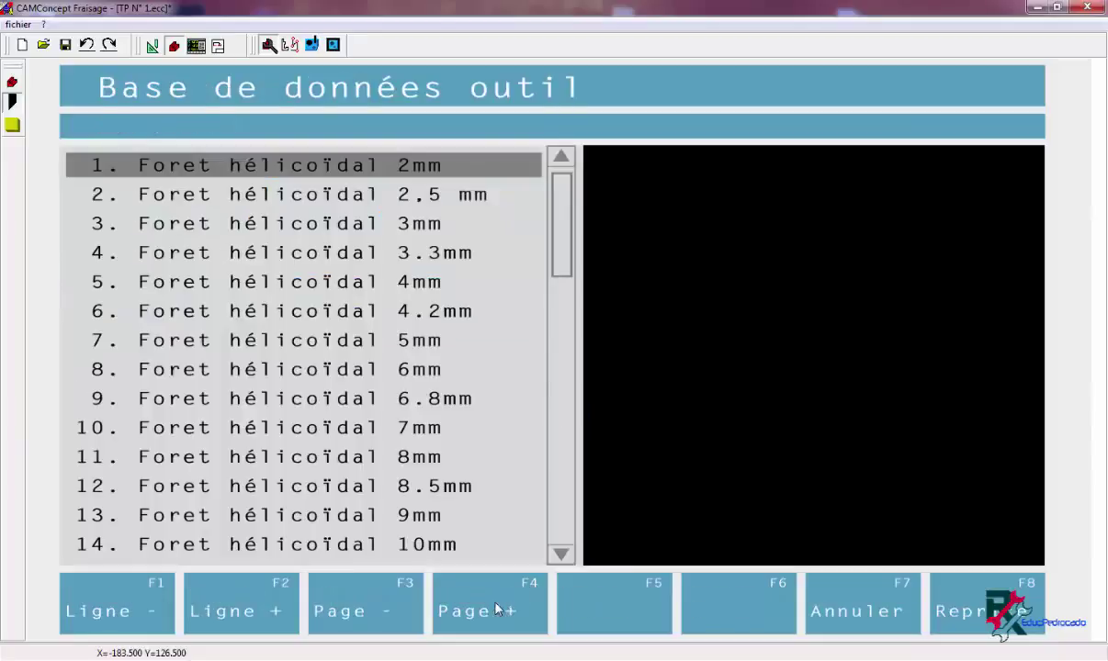
Examine the previews of the helical drills in the tool database, from 2 mm up to 10 mm.
{"action": "left_click", "coordinate": [329, 197]}
{"action": "left_click", "coordinate": [323, 224]}
{"action": "left_click", "coordinate": [321, 254]}
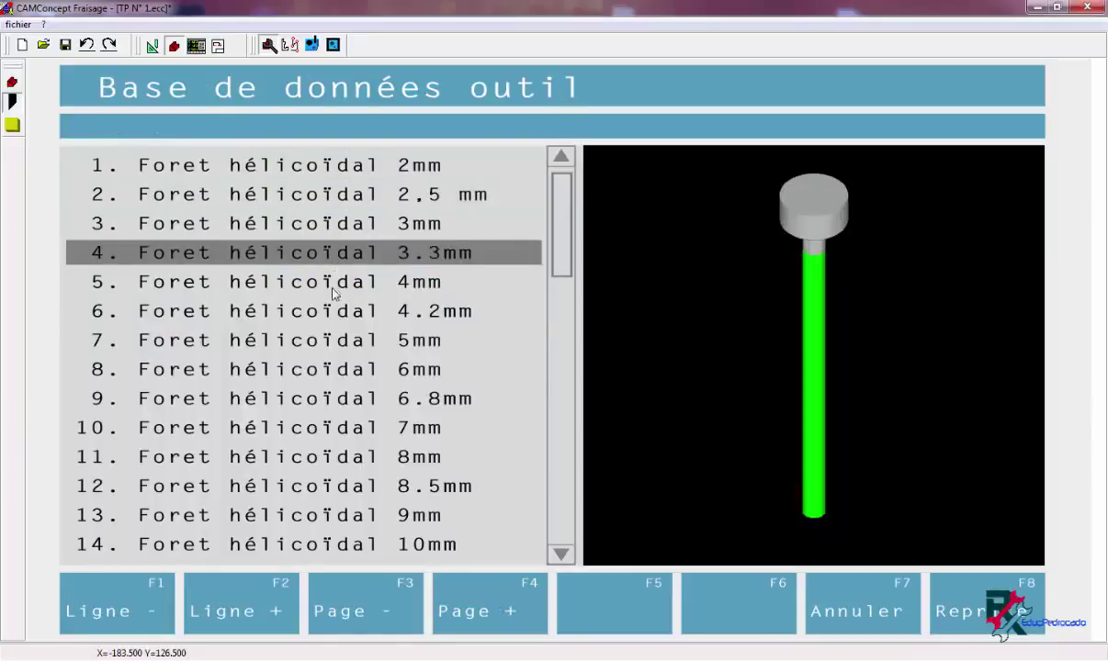
{"action": "key", "text": "Down"}
{"action": "key", "text": "Down"}
{"action": "key", "text": "Up"}
{"action": "key", "text": "Up"}
{"action": "key", "text": "Up"}
{"action": "key", "text": "Up"}
{"action": "key", "text": "Up"}
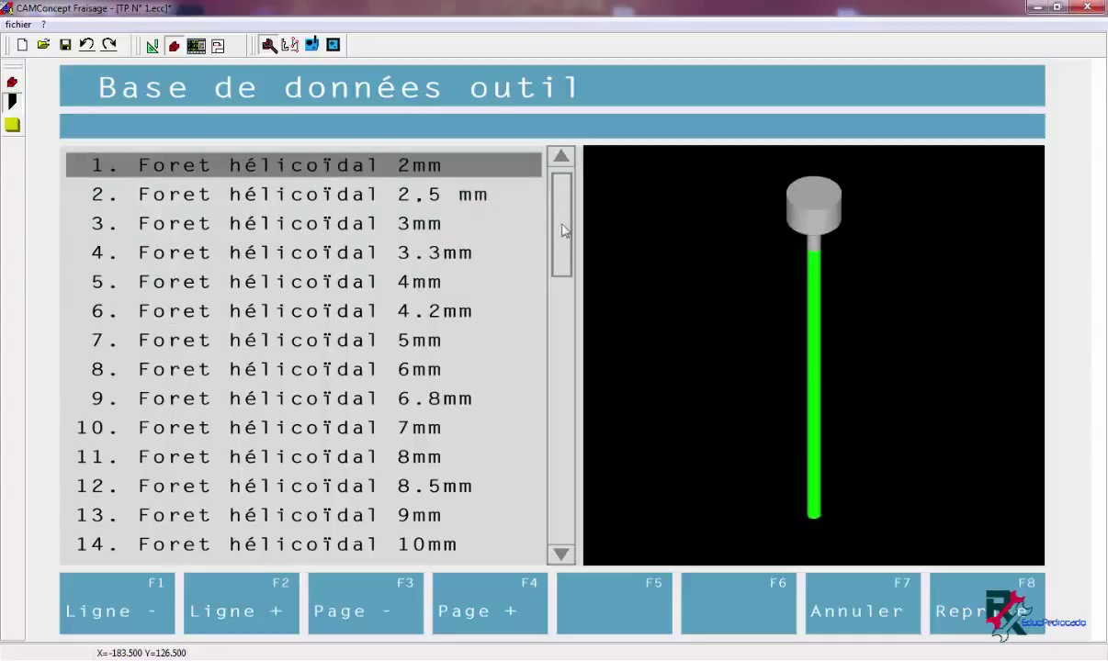
{"action": "left_click", "coordinate": [265, 196]}
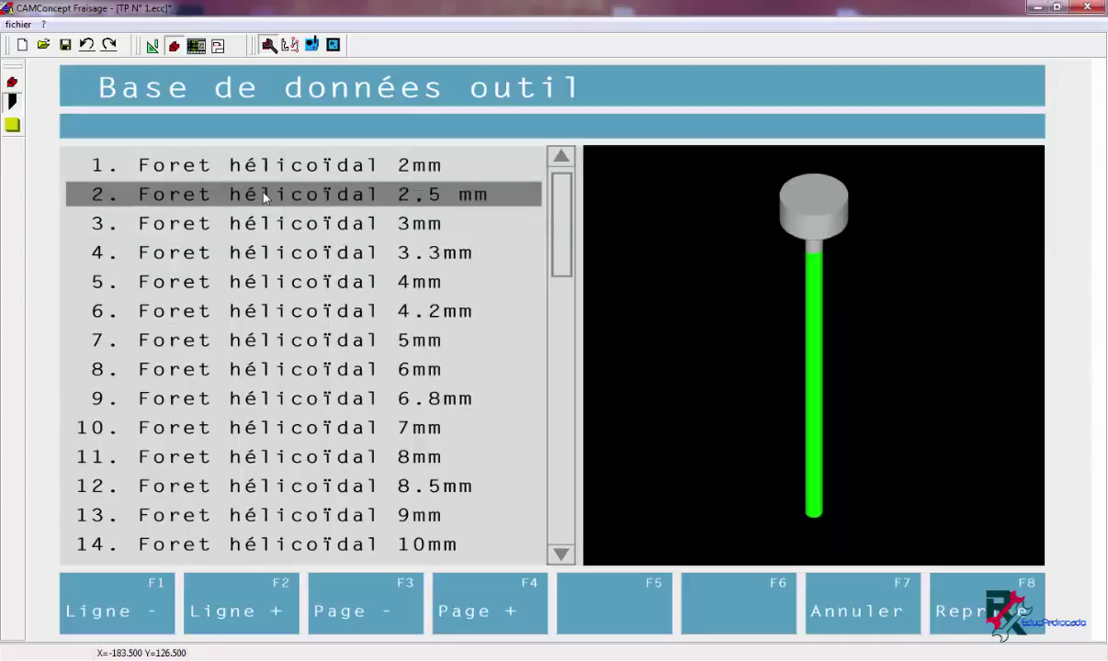
{"action": "key", "text": "Down"}
{"action": "key", "text": "Down"}
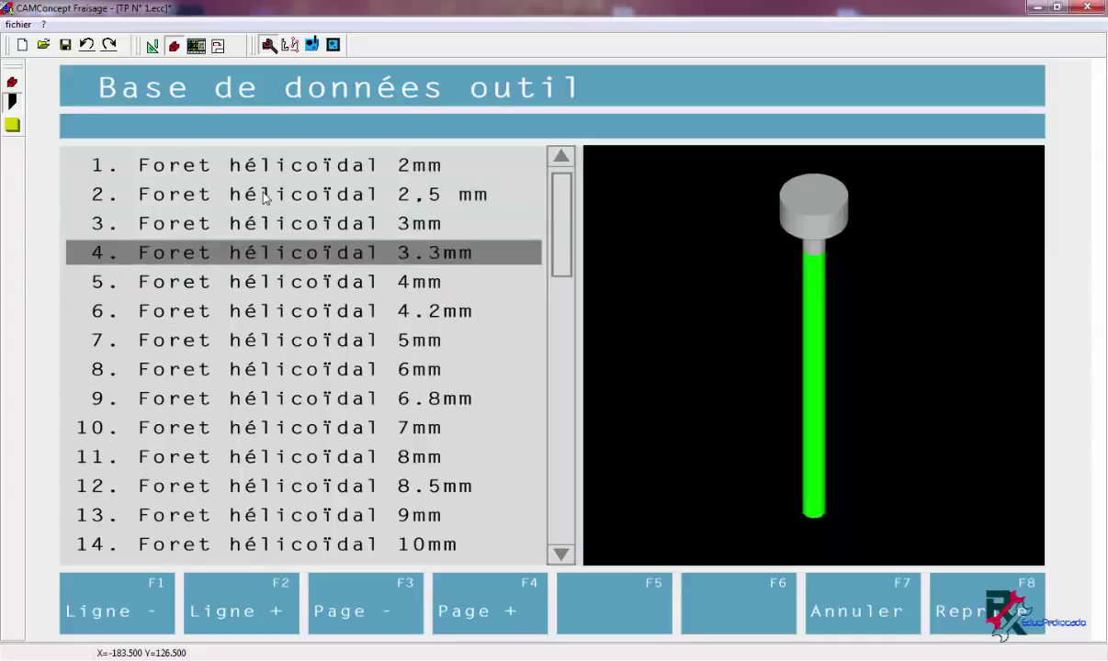
{"action": "key", "text": "Down"}
{"action": "key", "text": "Down"}
{"action": "key", "text": "Down"}
{"action": "key", "text": "Down"}
{"action": "key", "text": "Down"}
{"action": "key", "text": "Down"}
{"action": "key", "text": "Down"}
{"action": "key", "text": "Down"}
{"action": "key", "text": "Down"}
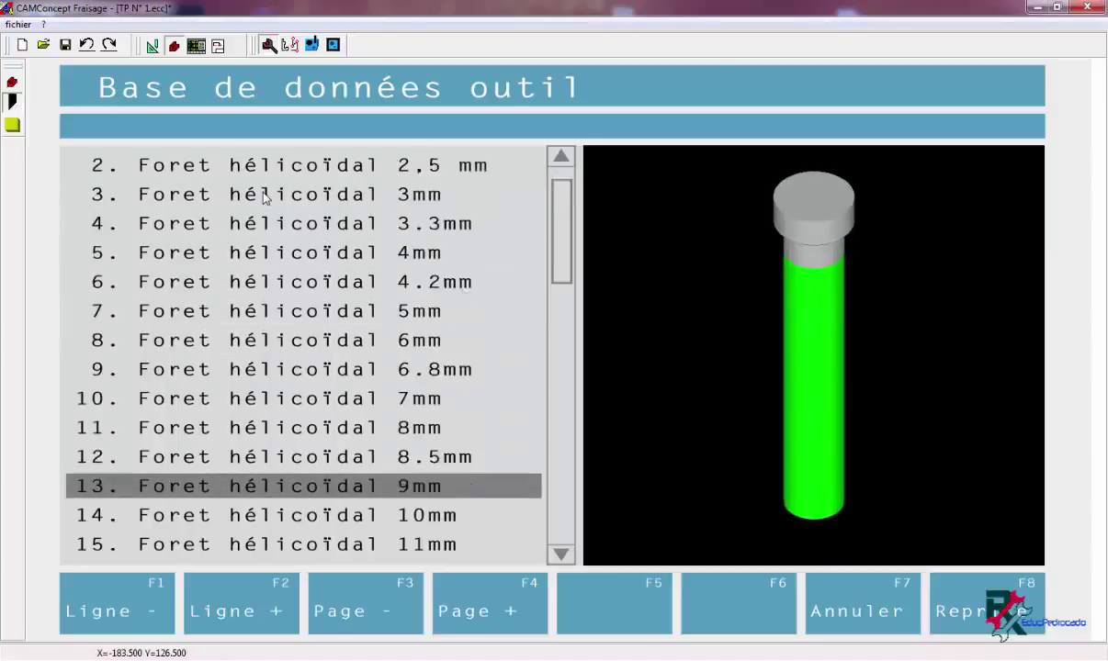
{"action": "key", "text": "Down"}
{"action": "key", "text": "Up"}
{"action": "key", "text": "Down"}
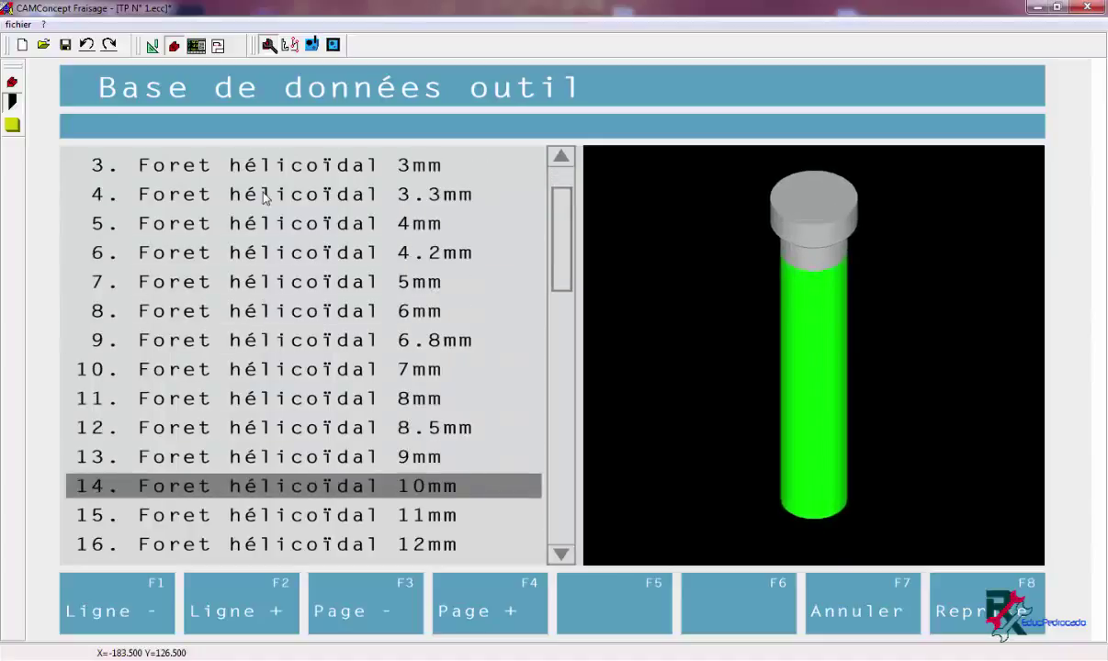
{"action": "key", "text": "Up"}
{"action": "key", "text": "Down"}
{"action": "key", "text": "Up"}
{"action": "key", "text": "Up"}
{"action": "key", "text": "Up"}
{"action": "key", "text": "Up"}
{"action": "key", "text": "Down"}
{"action": "key", "text": "Down"}
{"action": "key", "text": "Down"}
{"action": "key", "text": "Down"}
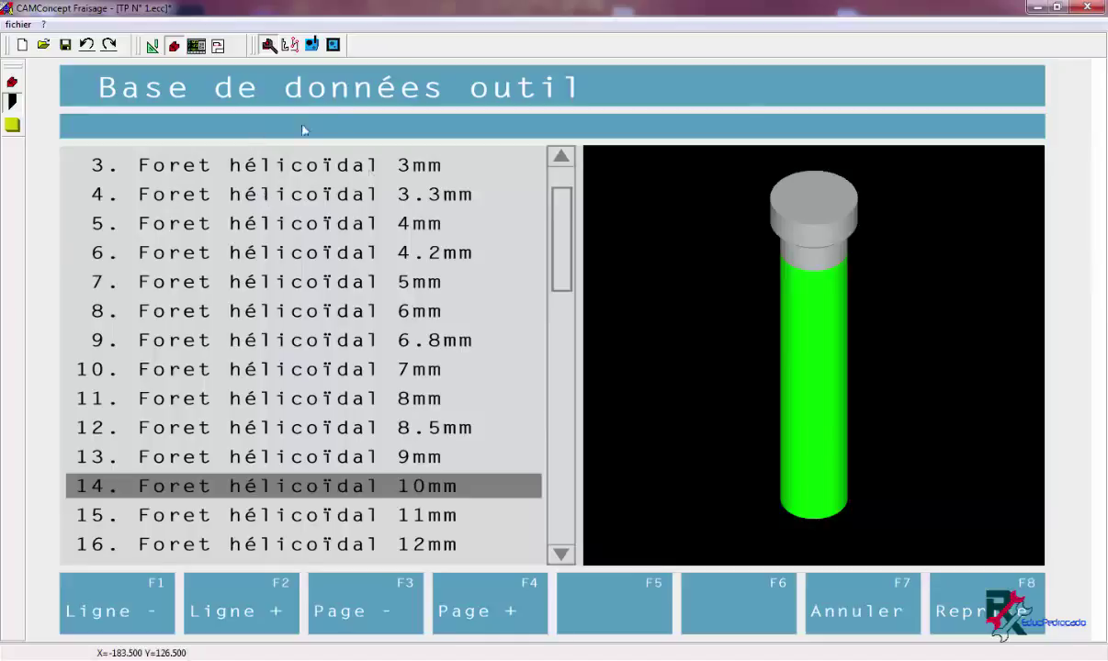
Compare the 4 mm and 10 mm helical drills in the database and assign Foret hélicoïdal 4mm to tool T1.
{"action": "left_click", "coordinate": [327, 284]}
{"action": "left_click", "coordinate": [326, 225]}
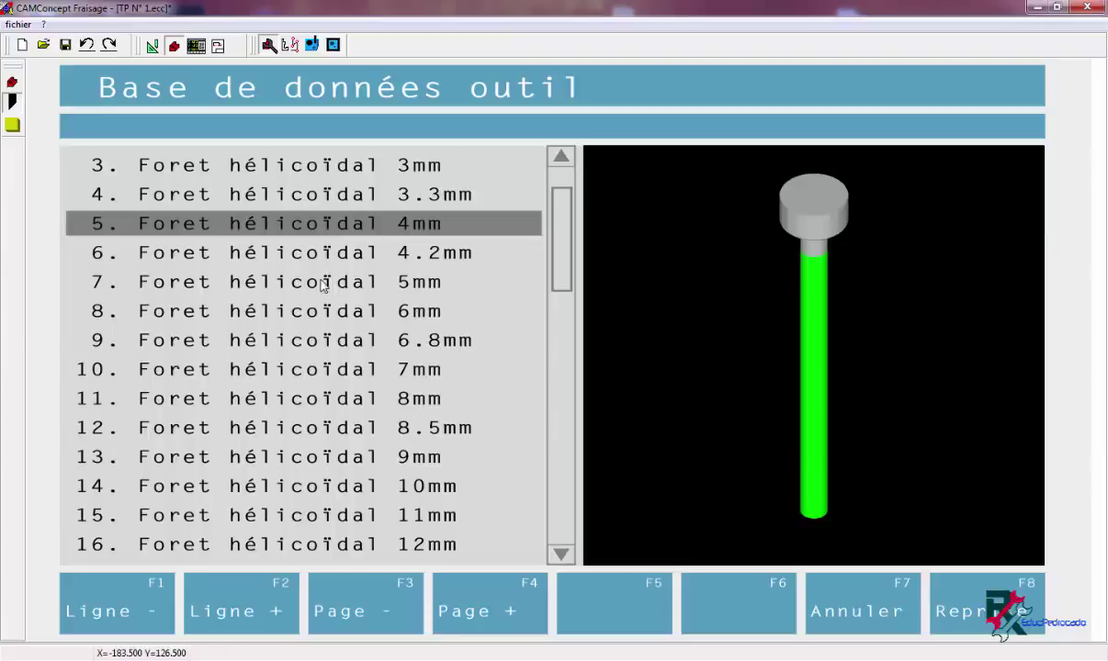
{"action": "left_click", "coordinate": [326, 489]}
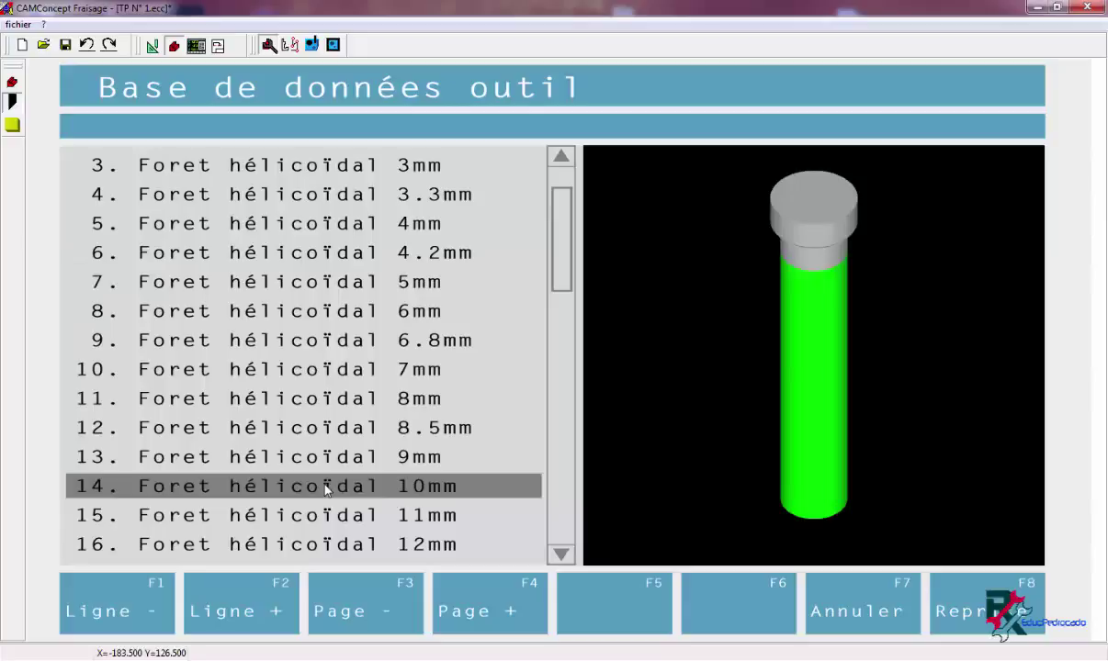
{"action": "left_click", "coordinate": [328, 224]}
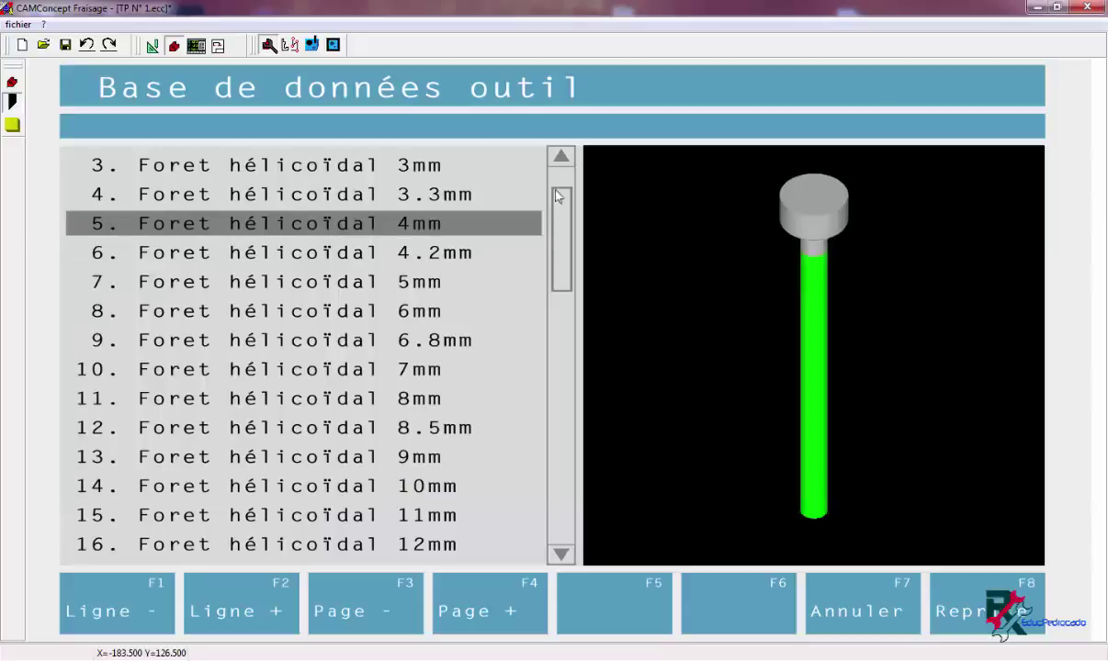
{"action": "scroll", "coordinate": [535, 158], "scroll_direction": "up", "scroll_amount": 1}
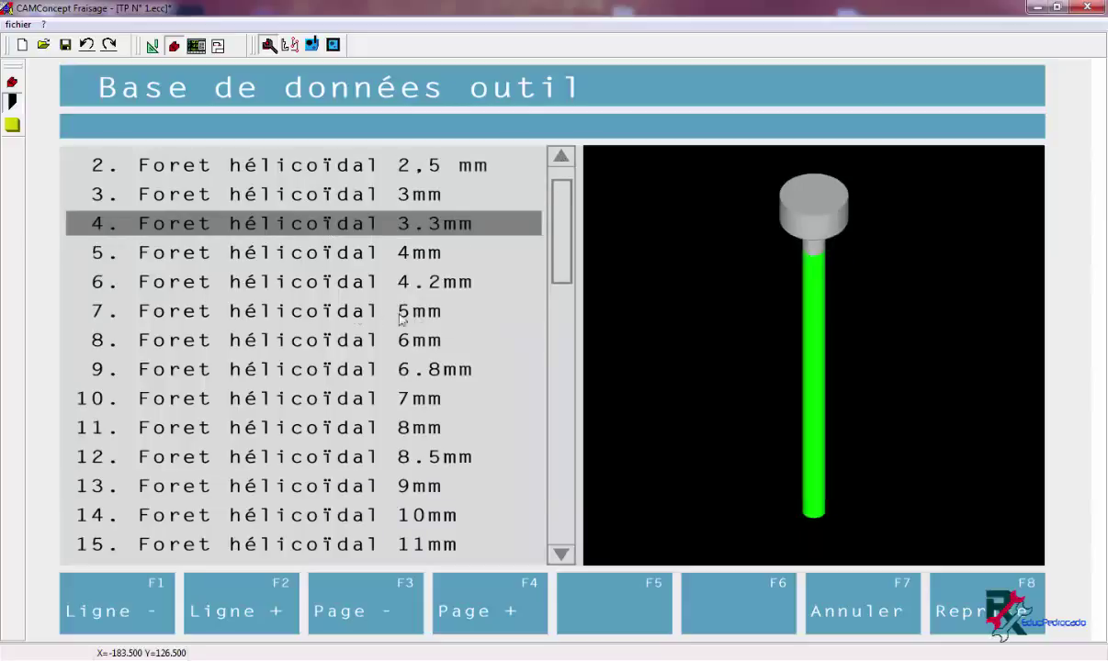
{"action": "left_click", "coordinate": [304, 257]}
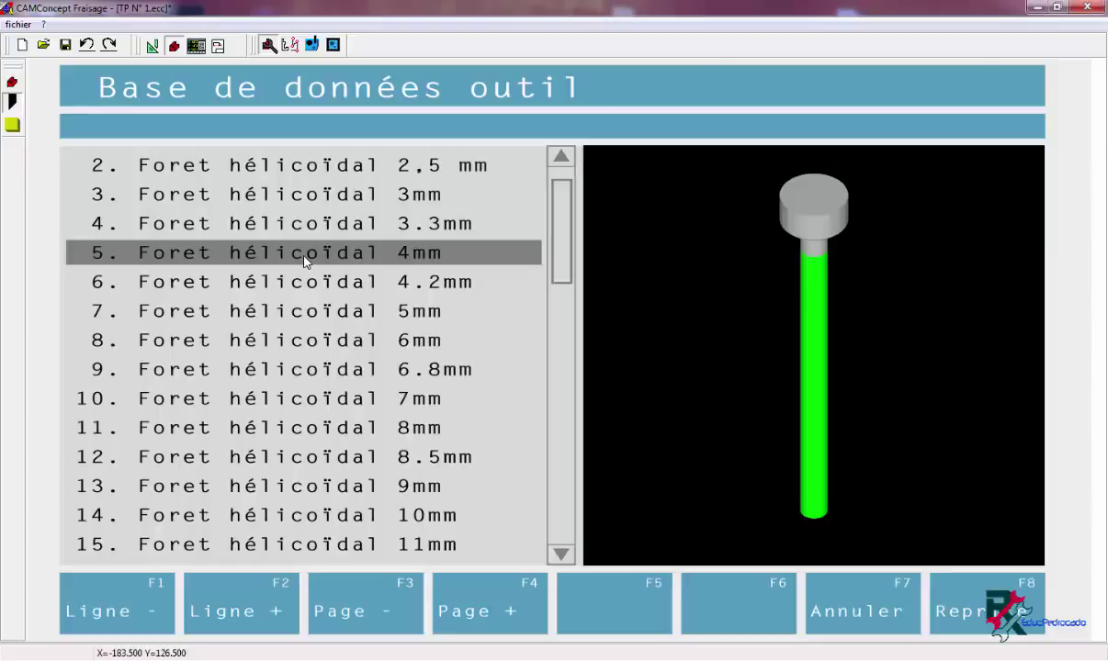
{"action": "left_click", "coordinate": [333, 515]}
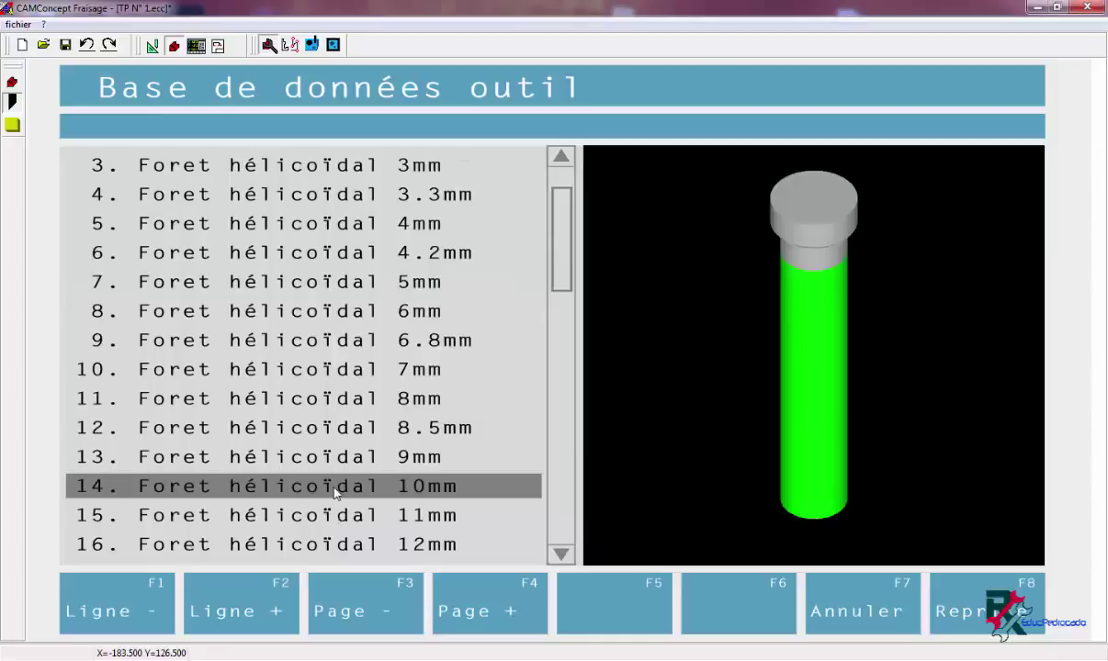
{"action": "left_click", "coordinate": [313, 220]}
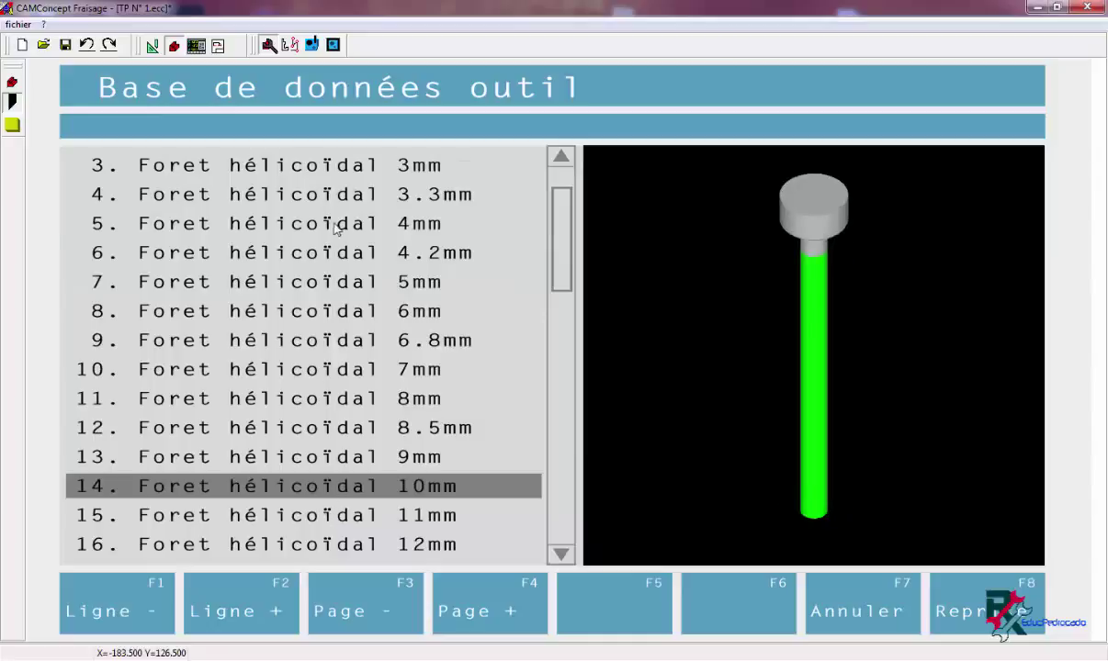
{"action": "left_click", "coordinate": [313, 490]}
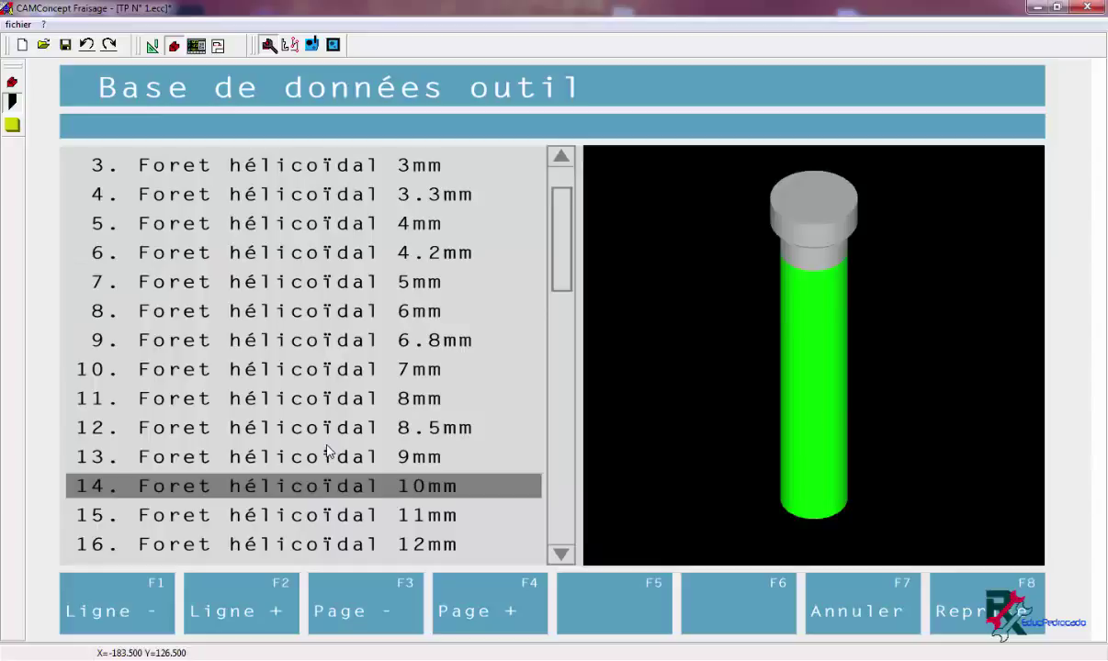
{"action": "left_click", "coordinate": [332, 224]}
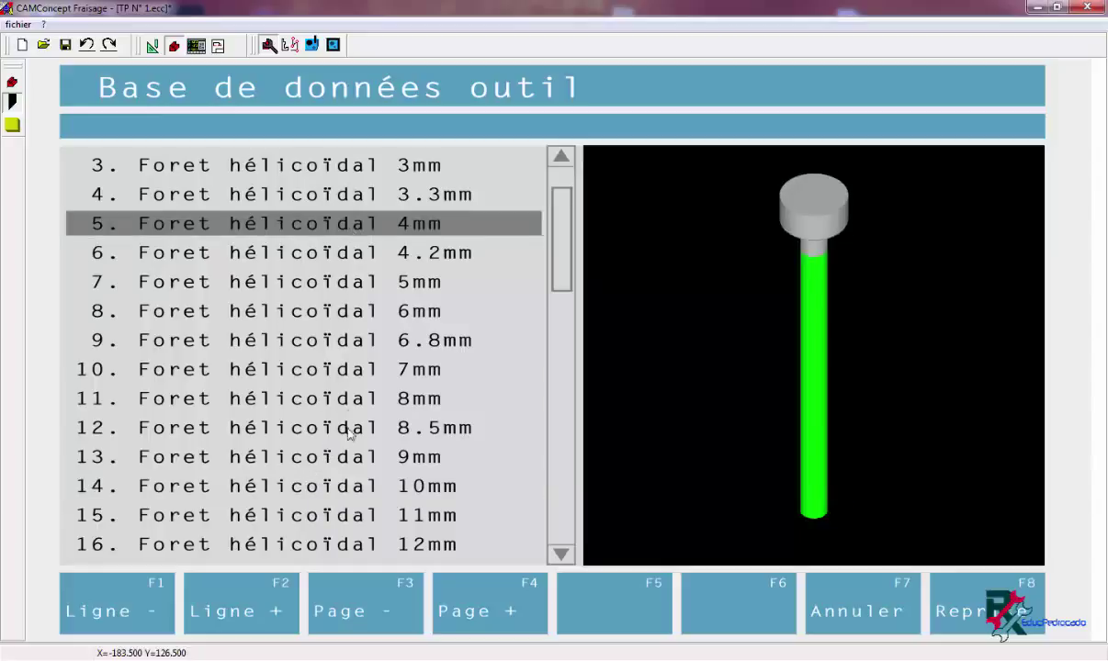
{"action": "left_click", "coordinate": [349, 486]}
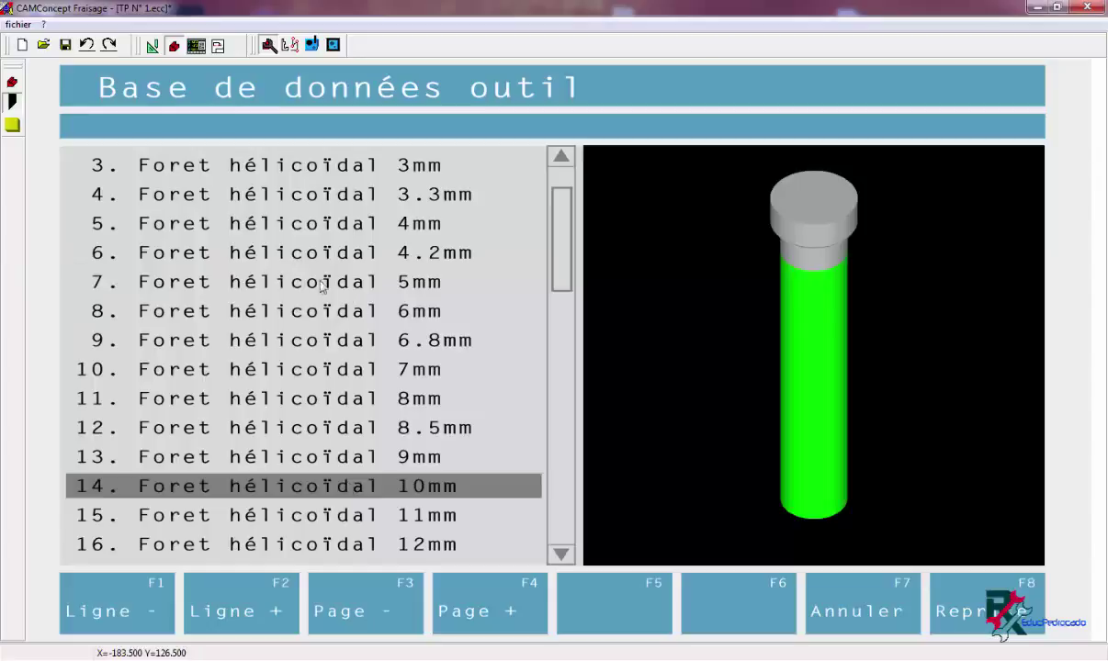
{"action": "left_click", "coordinate": [312, 228]}
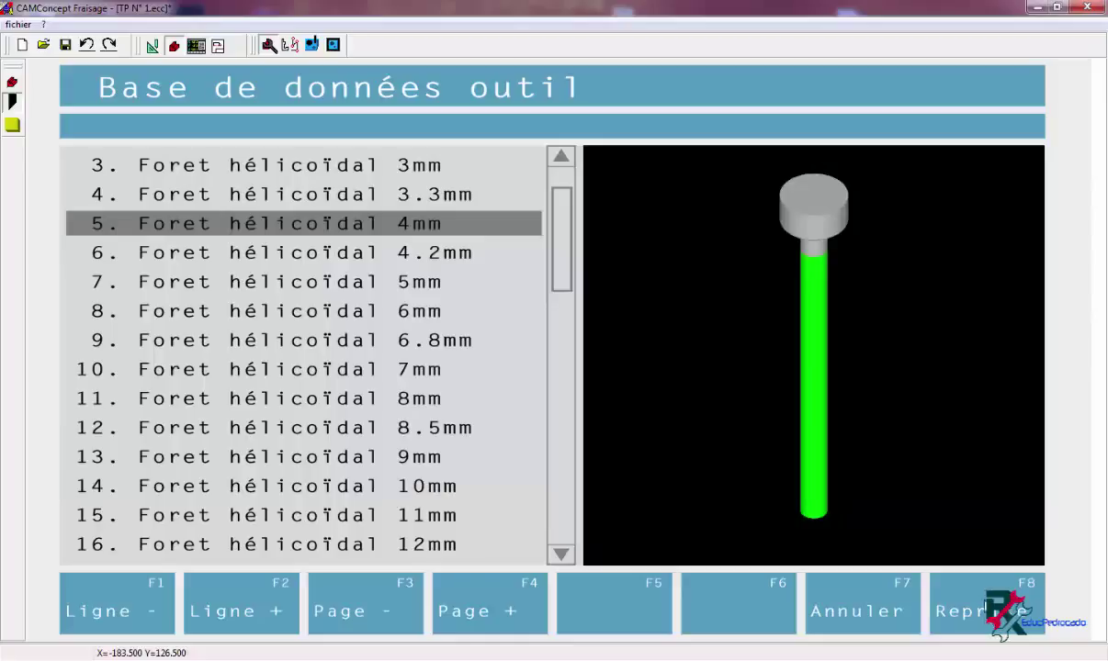
{"action": "key", "text": "F8"}
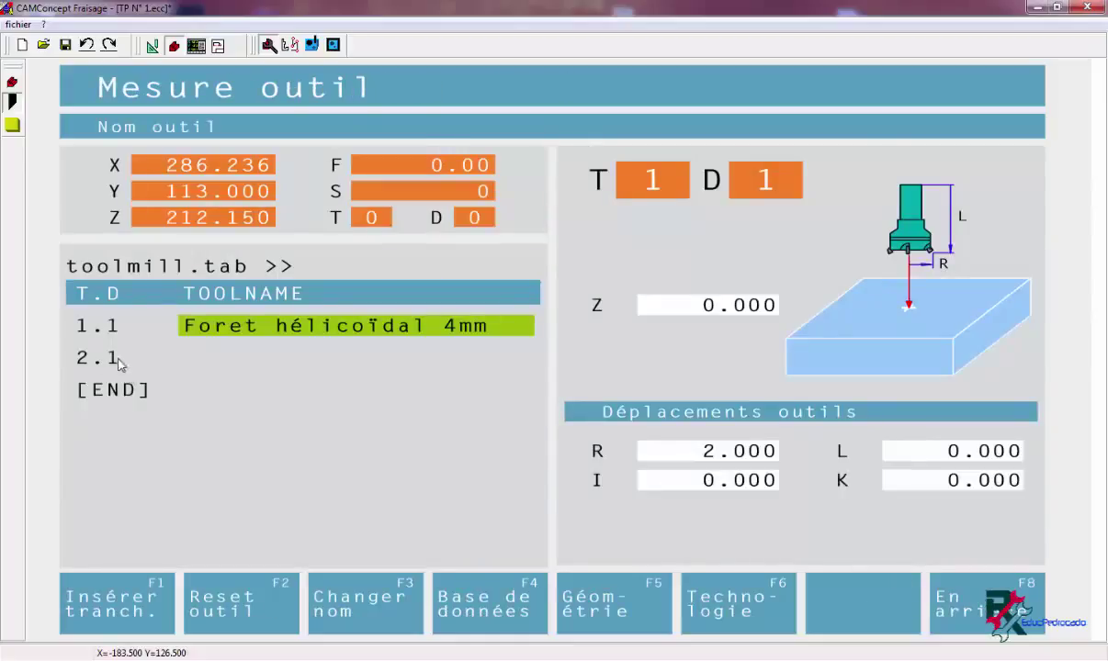
Assign Foret hélicoïdal 10mm from the tool database to tool T2, checking the shape of its tip in the preview.
{"action": "left_click", "coordinate": [184, 365]}
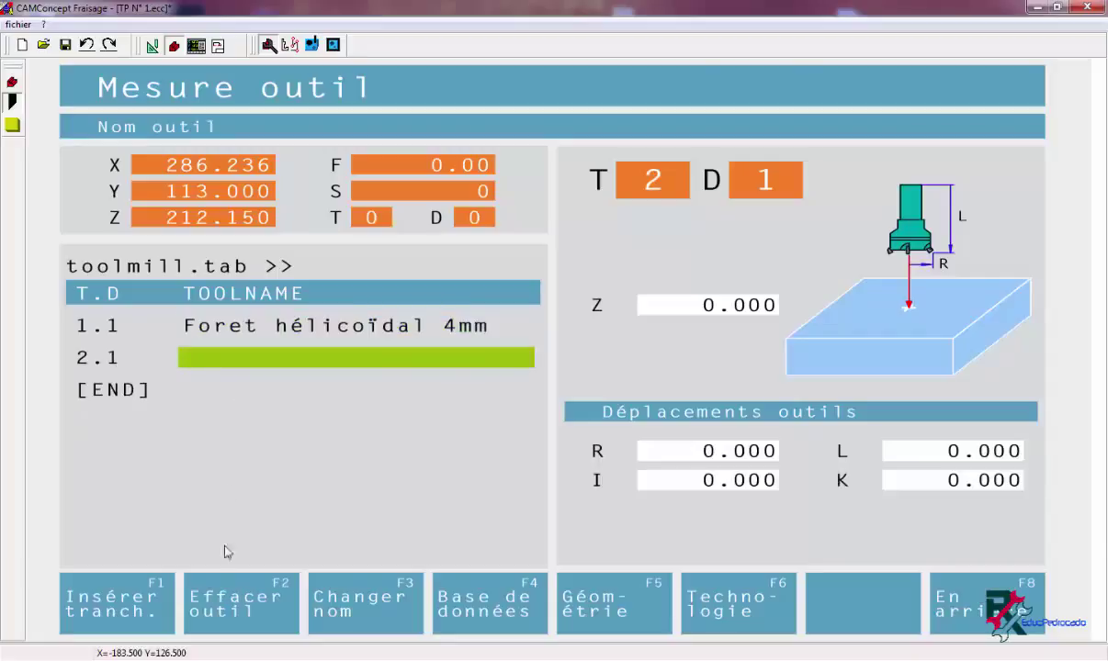
{"action": "left_click", "coordinate": [431, 579]}
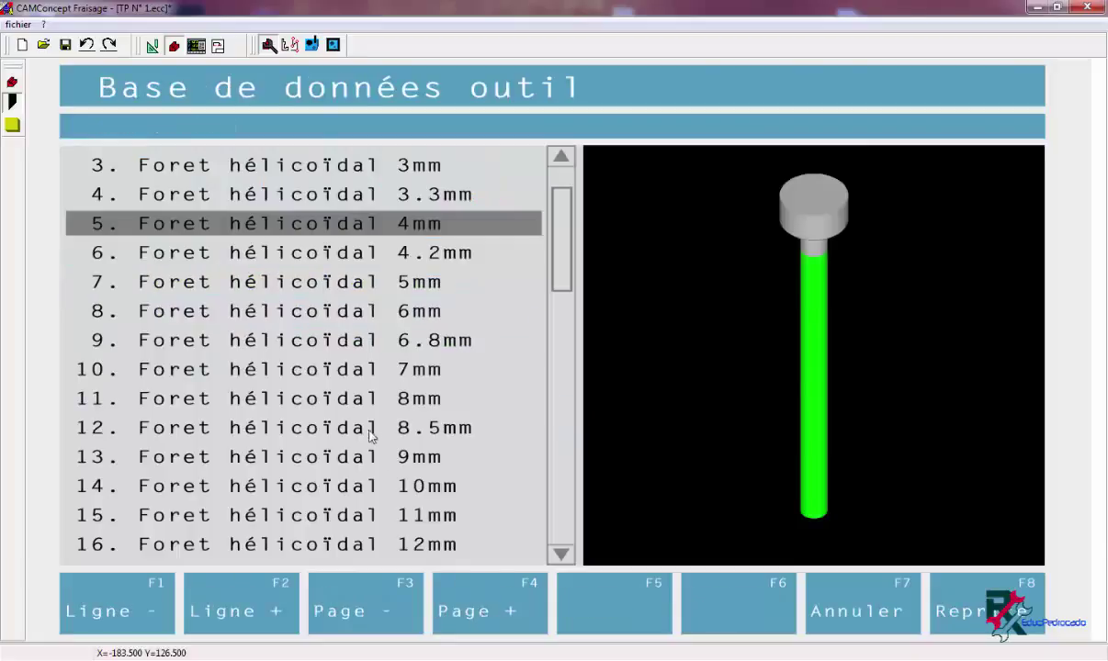
{"action": "left_click", "coordinate": [366, 488]}
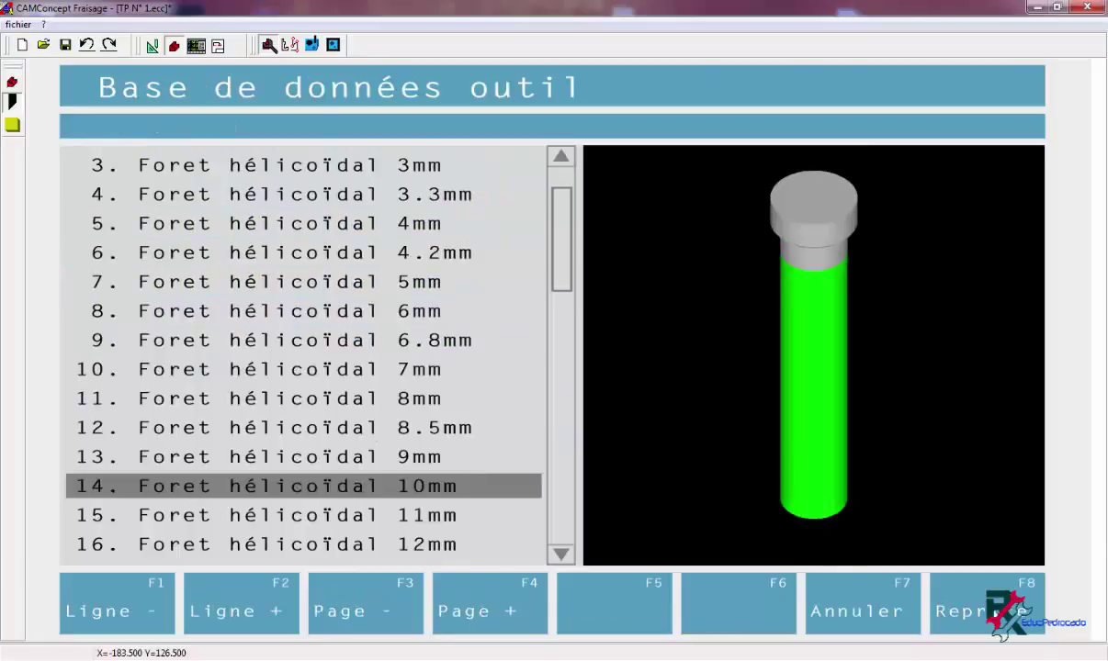
{"action": "left_click_drag", "start_coordinate": [816, 451], "coordinate": [768, 455]}
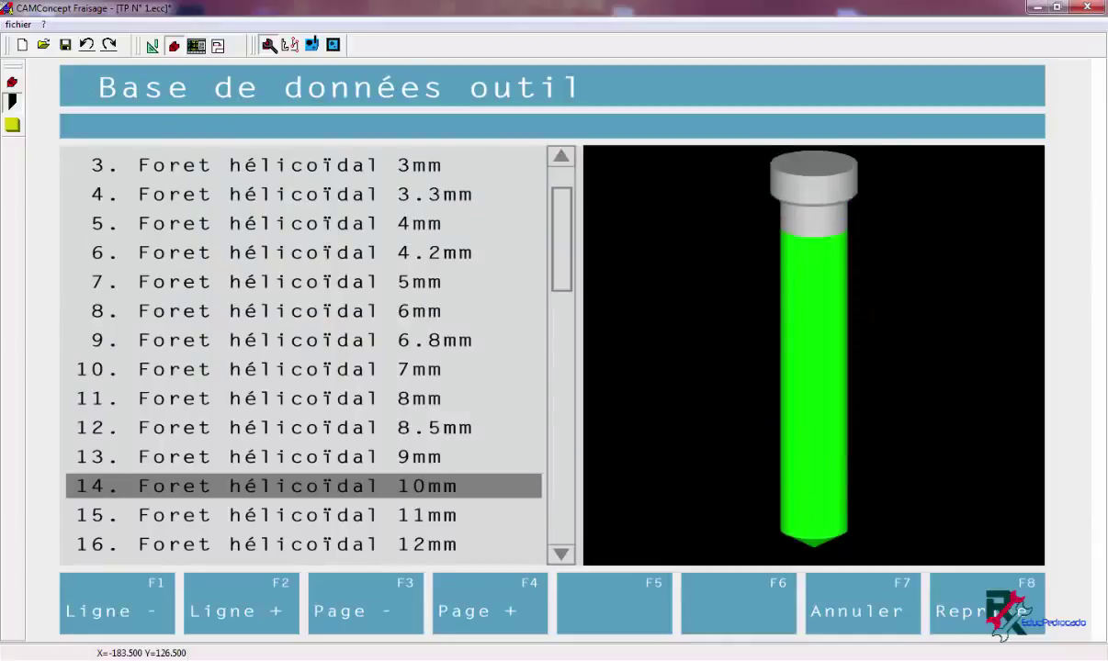
{"action": "left_click", "coordinate": [944, 588]}
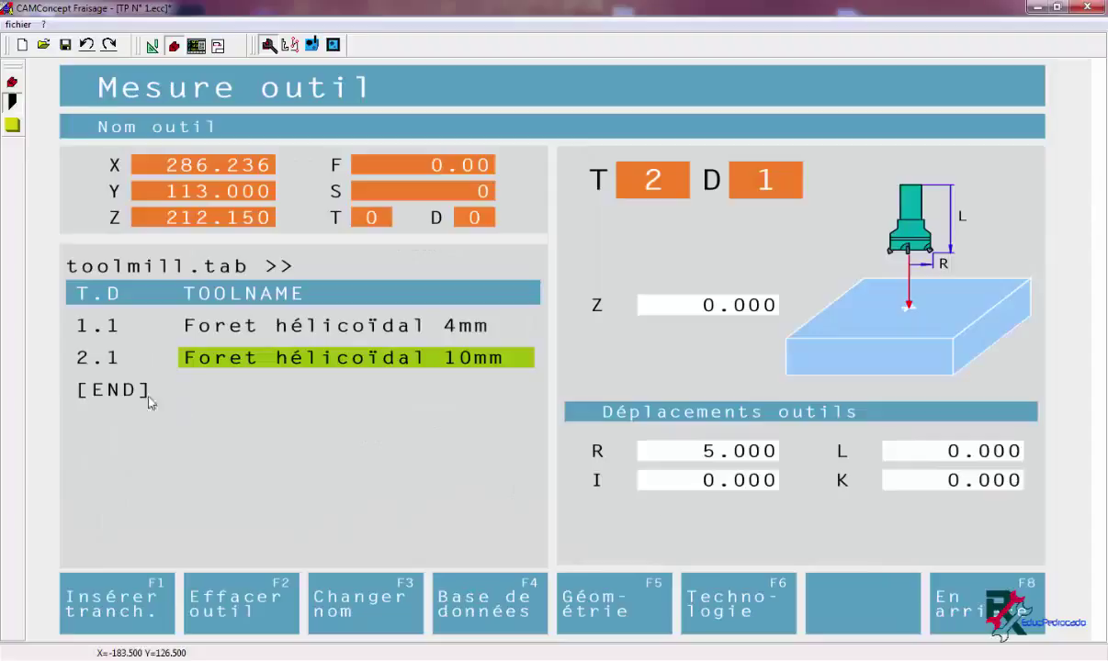
Insert a third tool entry, T3, at the end of the tool list and open the tool database for it.
{"action": "left_click", "coordinate": [114, 390]}
{"action": "left_click", "coordinate": [115, 601]}
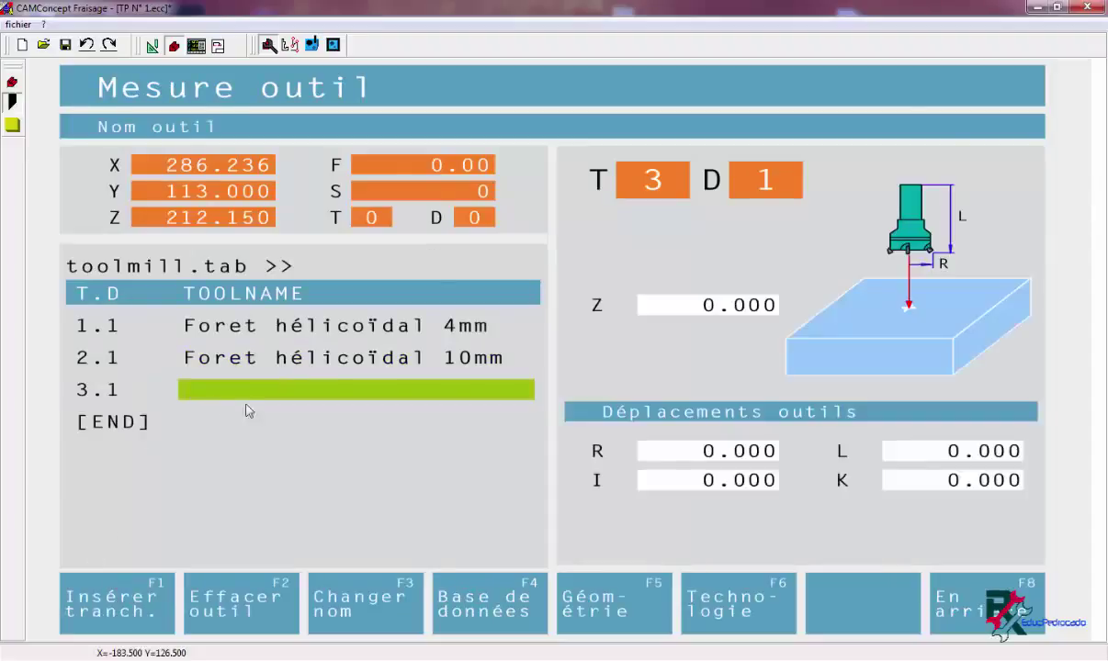
{"action": "left_click", "coordinate": [460, 577]}
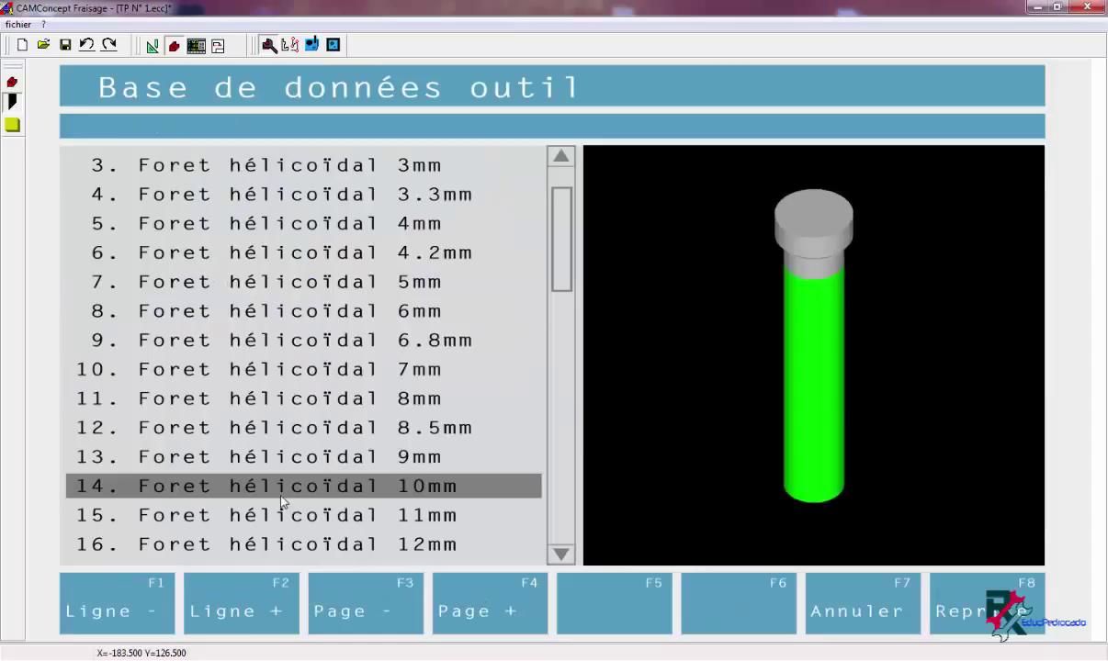
Find the slot mill Fraise trou oblong 10mm in the tool database and assign it to tool T3.
{"action": "left_click", "coordinate": [313, 457]}
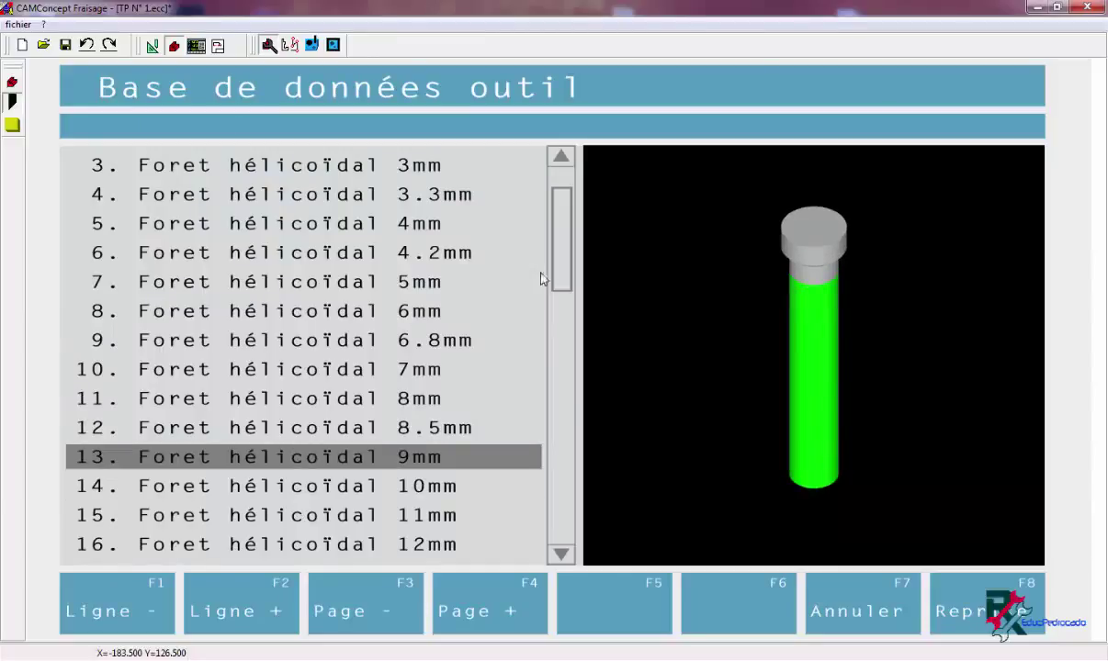
{"action": "left_click", "coordinate": [282, 470]}
{"action": "scroll", "coordinate": [281, 469], "scroll_direction": "down", "scroll_amount": 8}
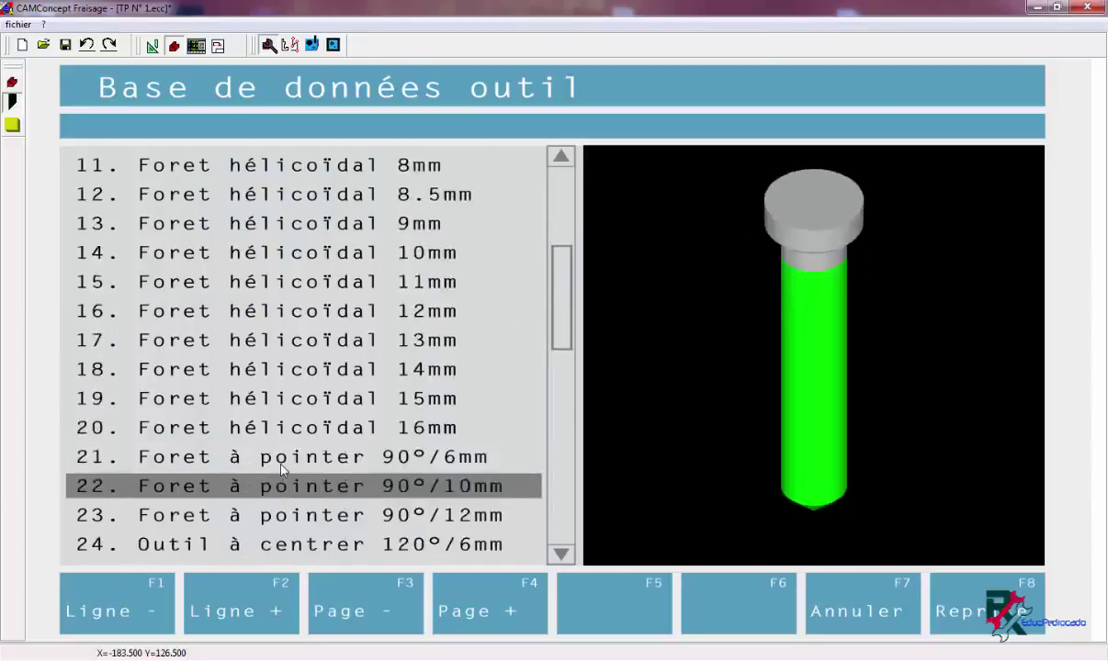
{"action": "scroll", "coordinate": [281, 469], "scroll_direction": "down", "scroll_amount": 3}
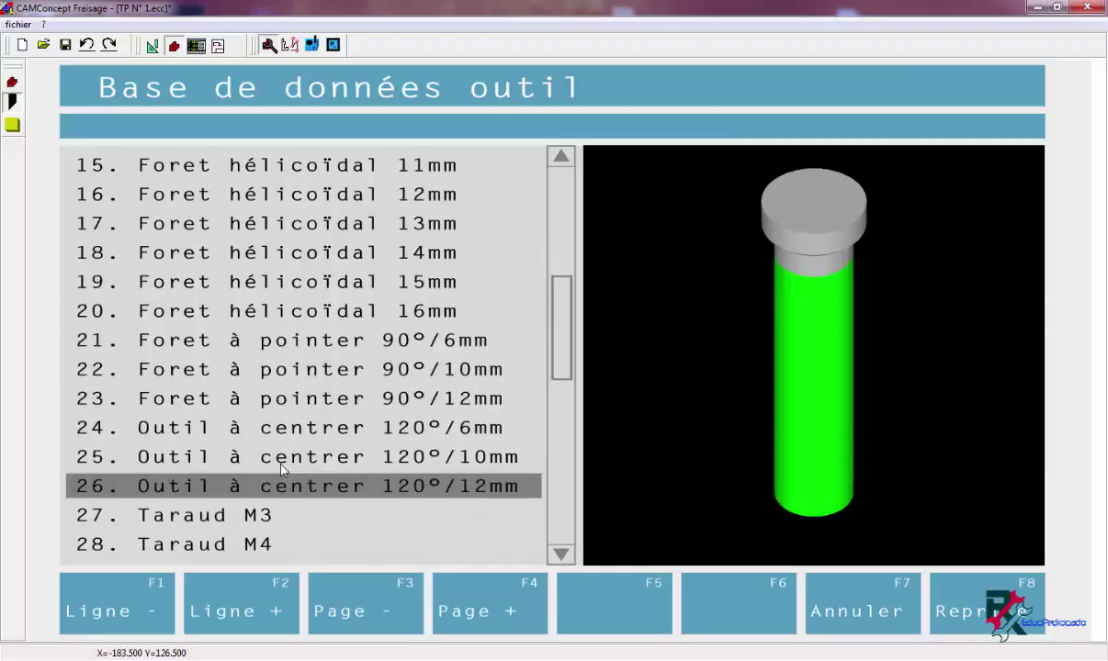
{"action": "scroll", "coordinate": [281, 470], "scroll_direction": "down", "scroll_amount": 4}
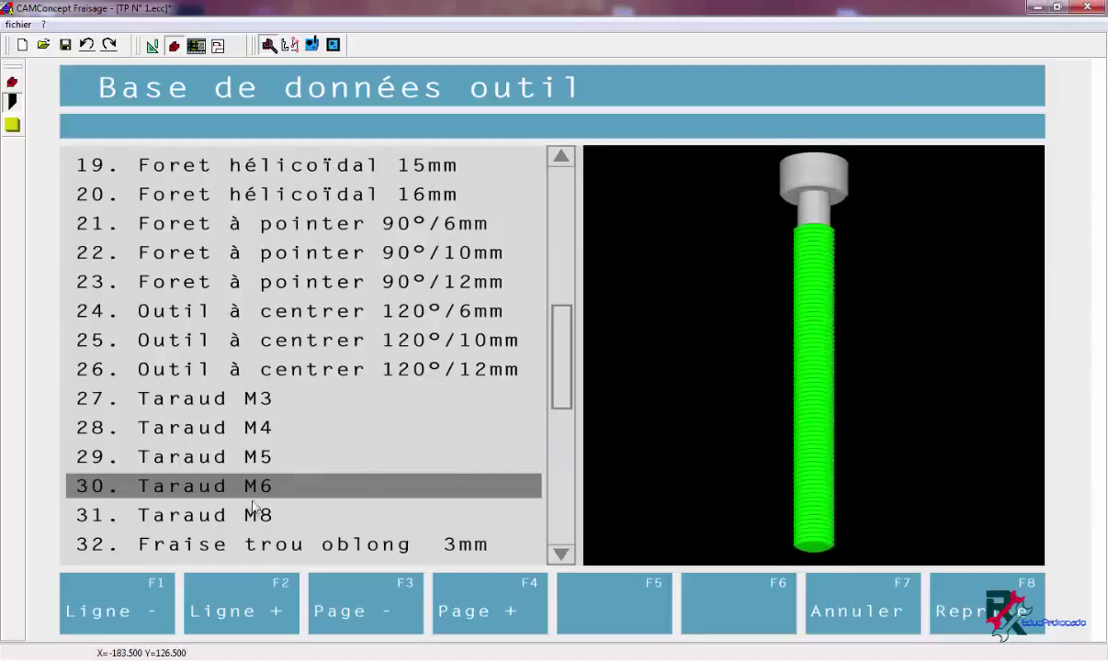
{"action": "scroll", "coordinate": [251, 519], "scroll_direction": "down", "scroll_amount": 1}
{"action": "scroll", "coordinate": [251, 519], "scroll_direction": "down", "scroll_amount": 1}
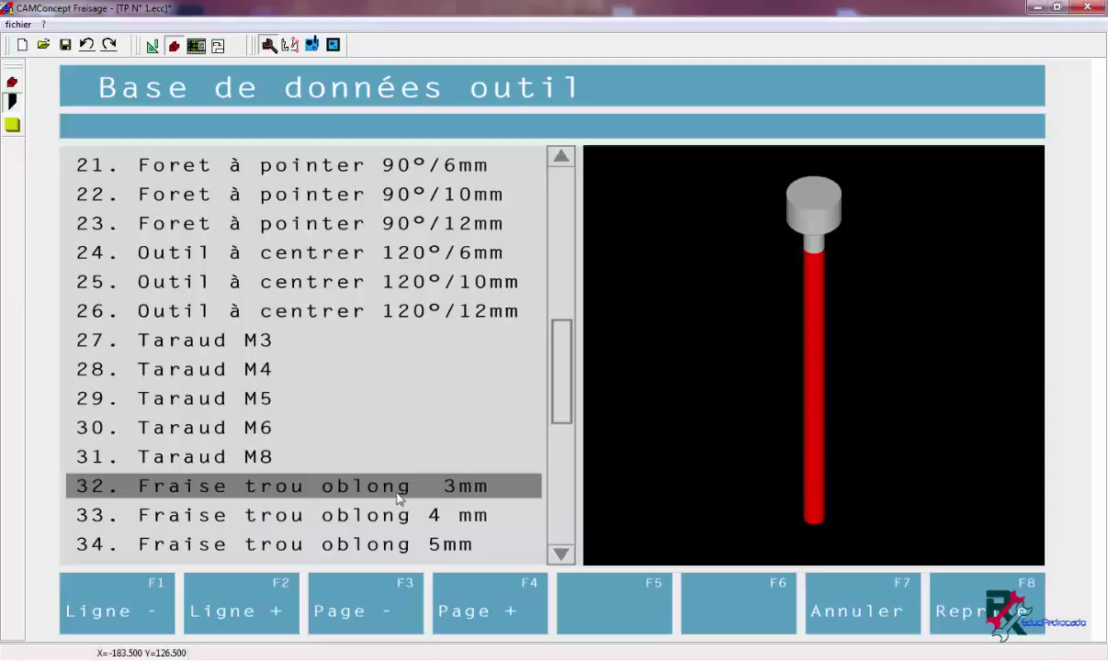
{"action": "left_click", "coordinate": [561, 555]}
{"action": "left_click", "coordinate": [561, 554]}
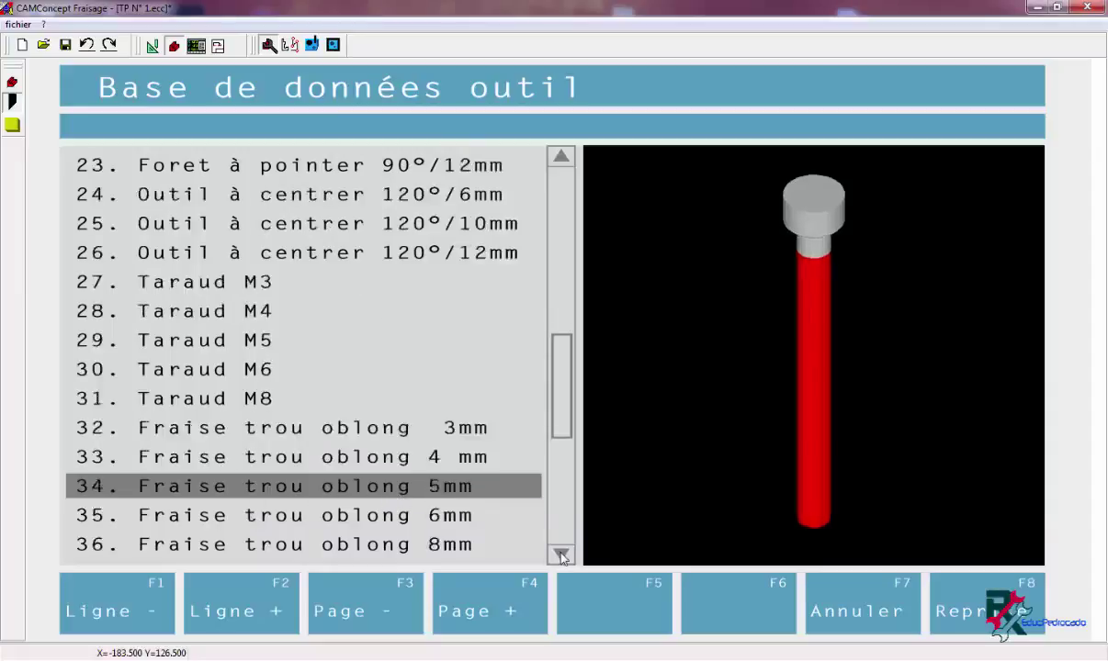
{"action": "left_click", "coordinate": [561, 554]}
{"action": "left_click", "coordinate": [561, 554]}
{"action": "left_click", "coordinate": [561, 555]}
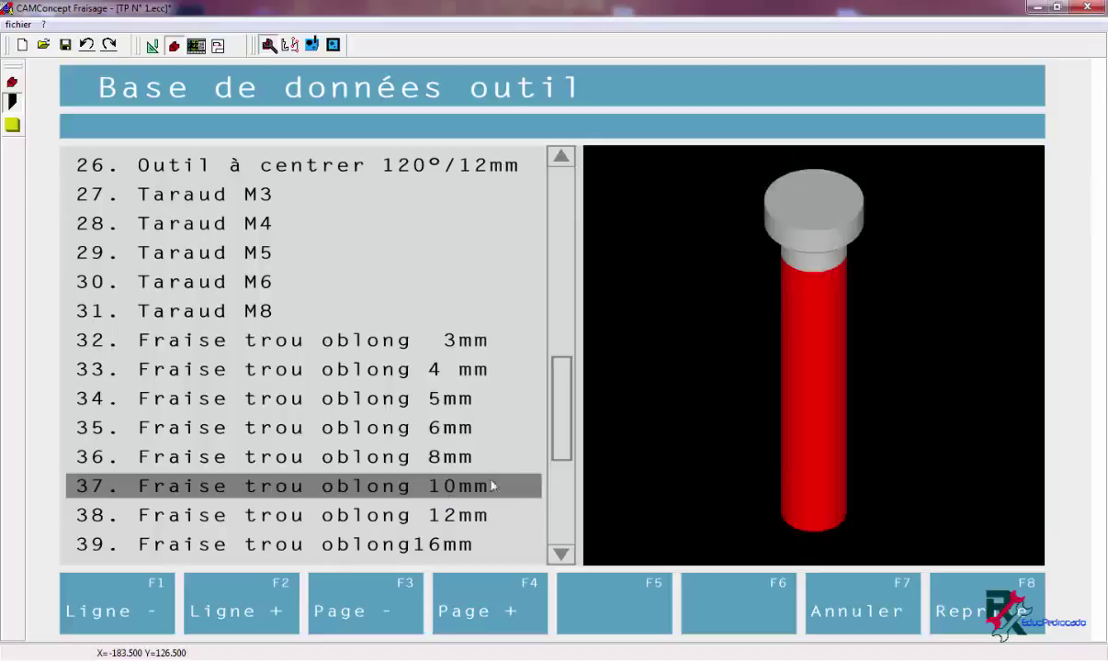
{"action": "left_click", "coordinate": [985, 621]}
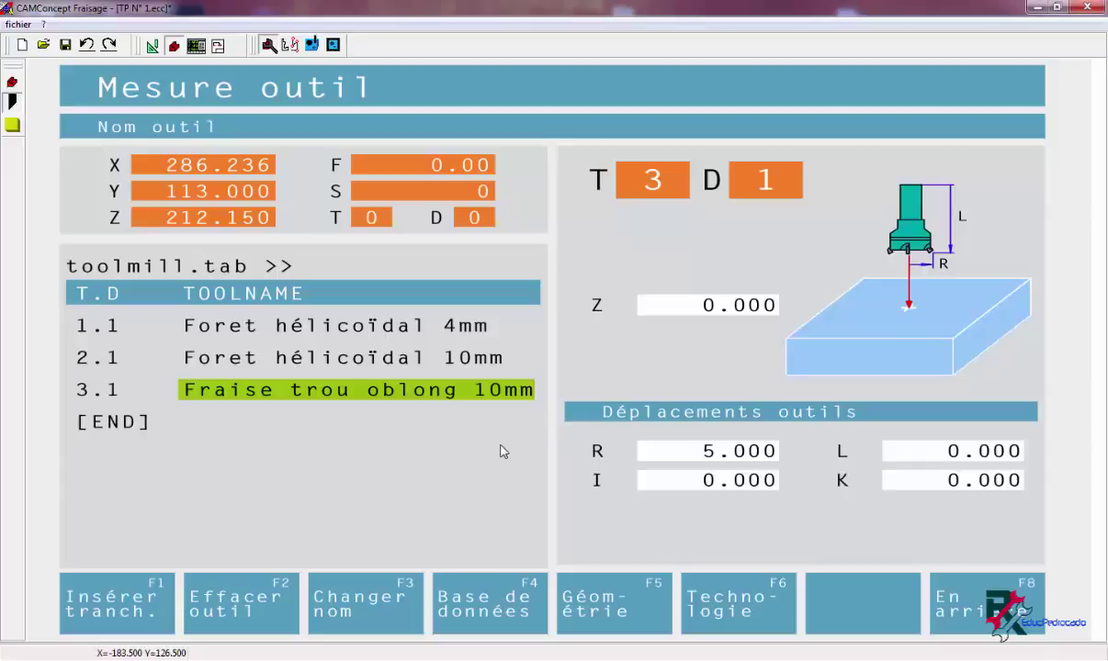
Review the three entries T1, T2 and T3 in the tool list and compare their radius and length offsets.
{"action": "left_click", "coordinate": [268, 324]}
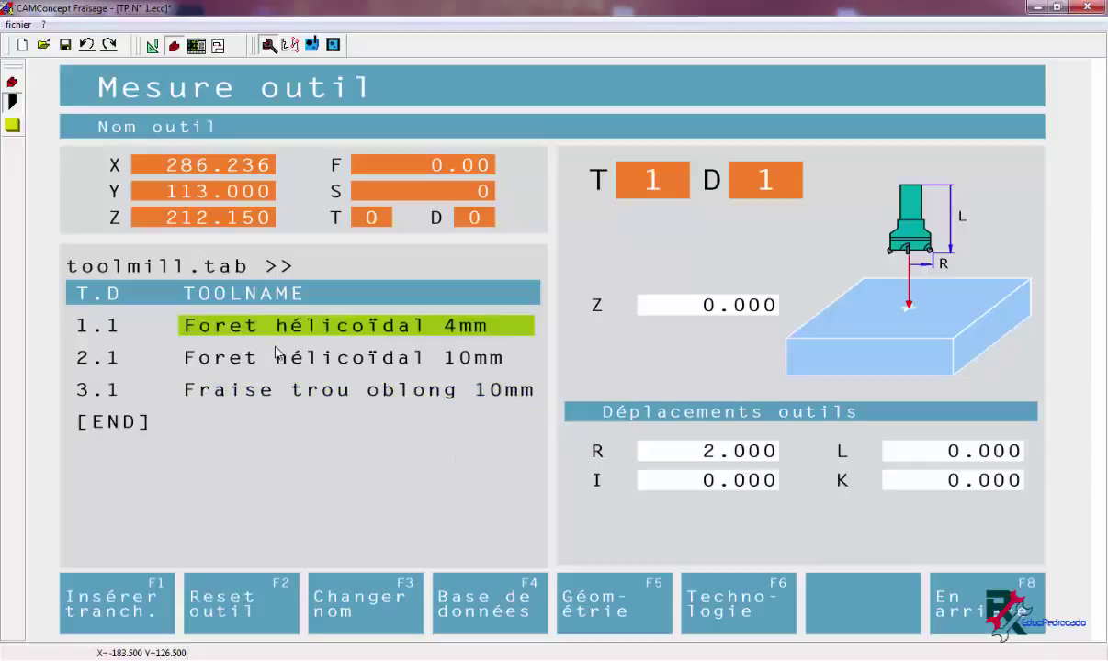
{"action": "left_click", "coordinate": [264, 357]}
{"action": "left_click", "coordinate": [265, 387]}
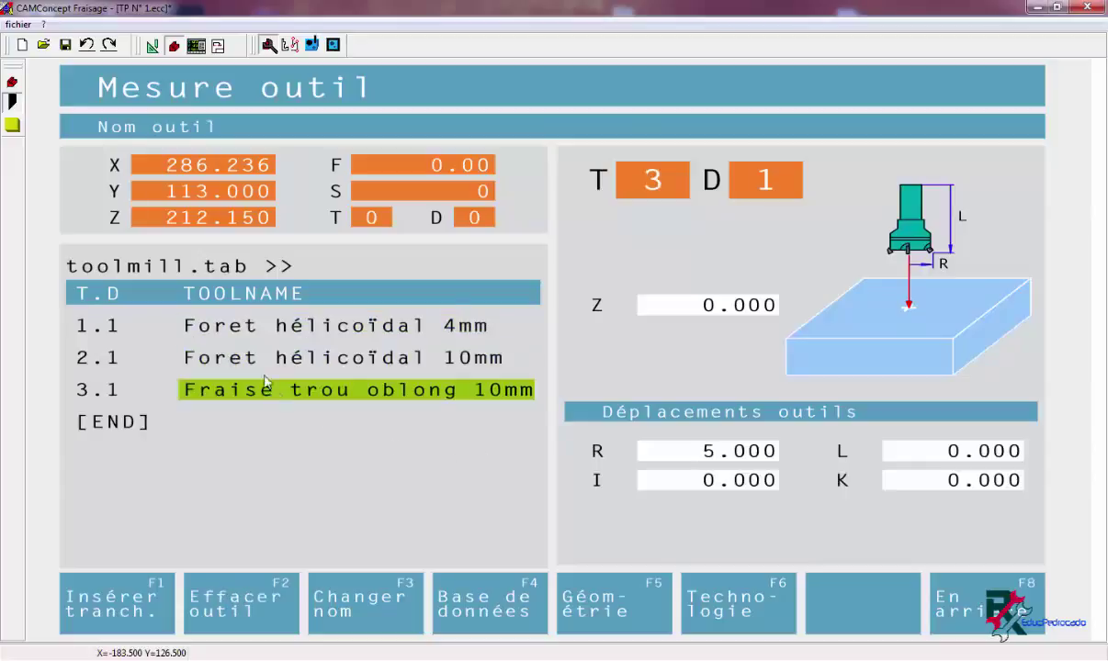
{"action": "left_click", "coordinate": [223, 322]}
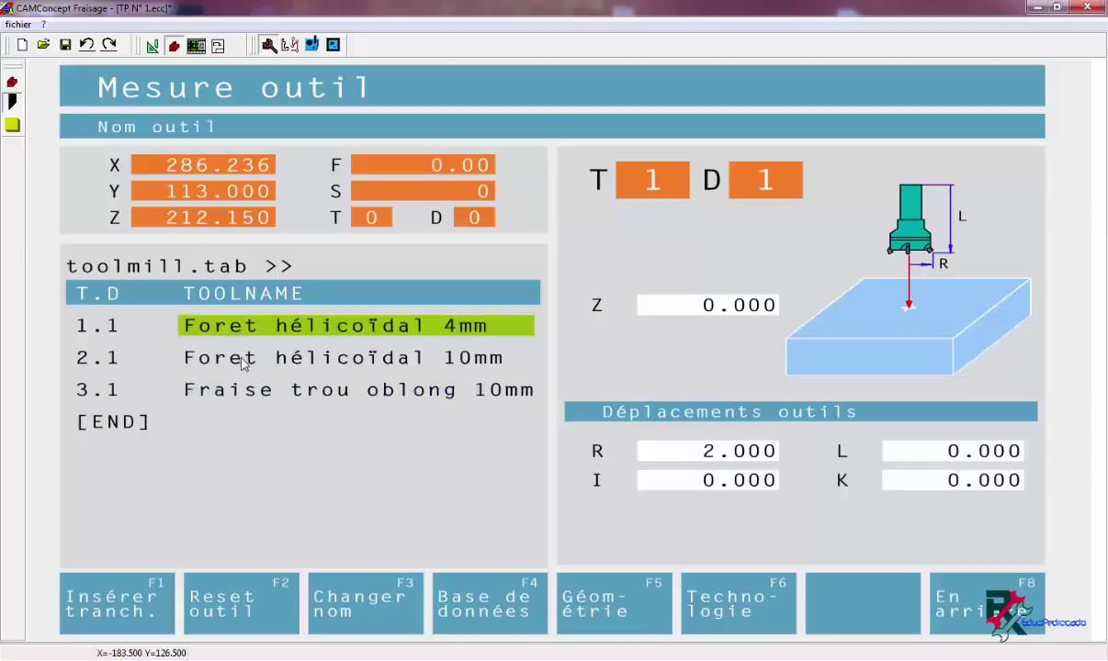
{"action": "left_click", "coordinate": [240, 358]}
{"action": "left_click", "coordinate": [243, 388]}
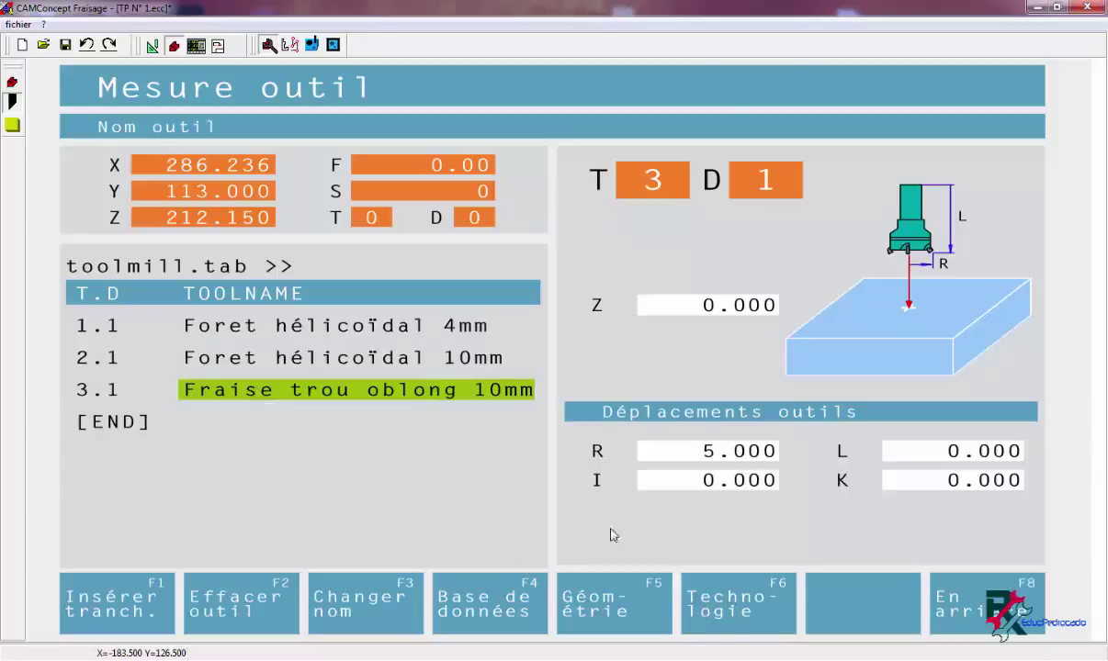
{"action": "left_click", "coordinate": [315, 327]}
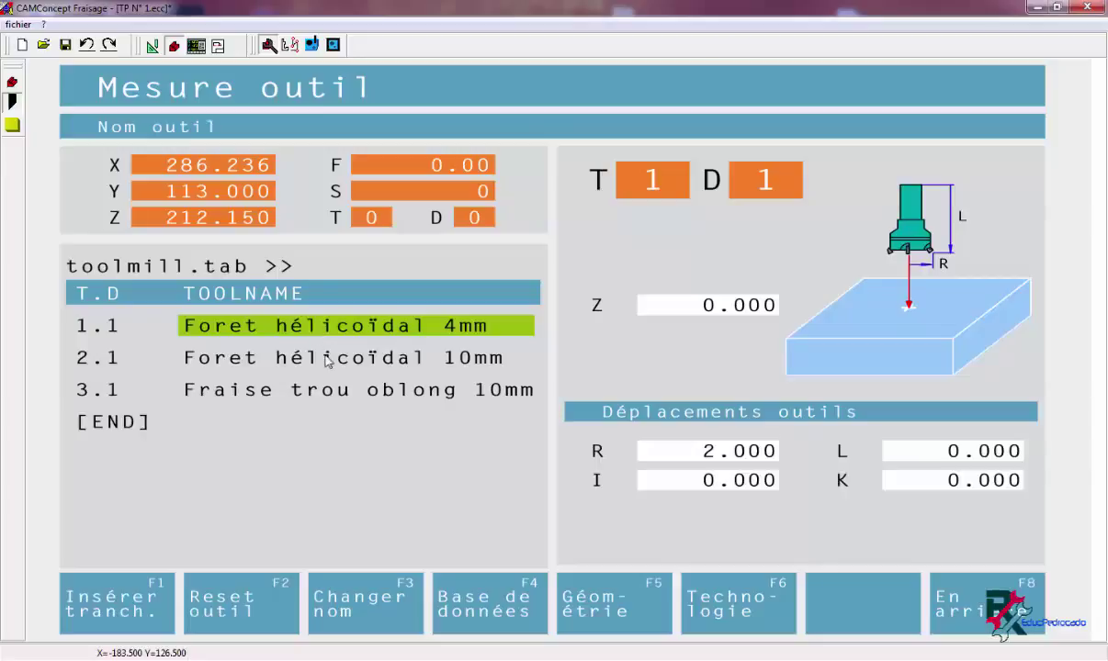
{"action": "left_click", "coordinate": [324, 358]}
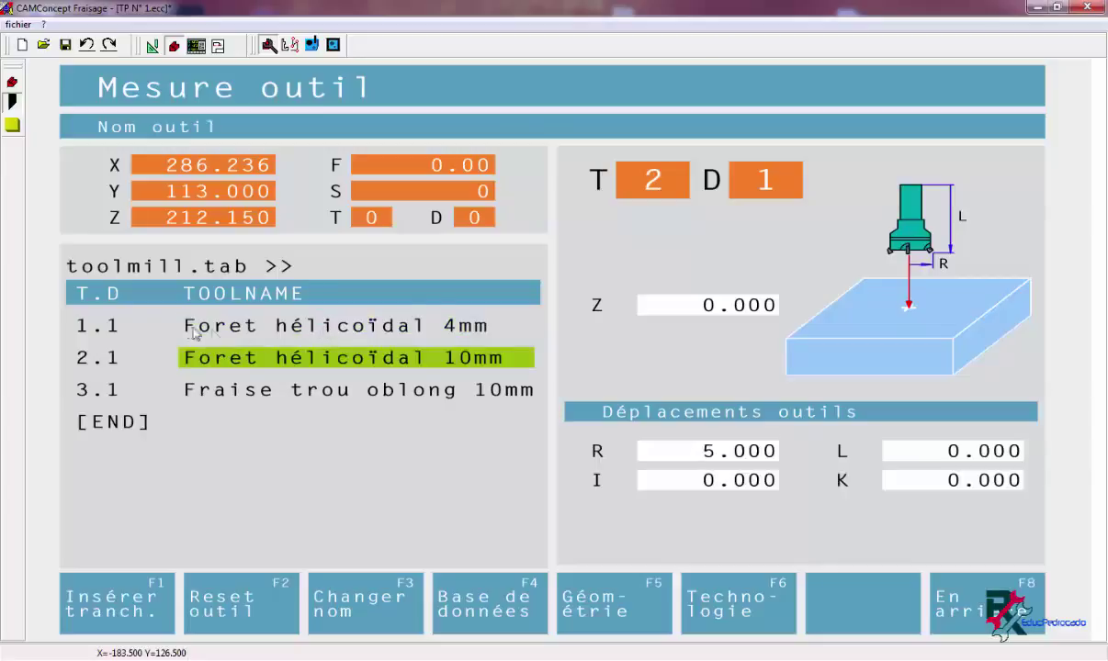
Examine the roughing feed and spindle speed in the technology data of T1, Foret hélicoïdal 4mm.
{"action": "left_click", "coordinate": [282, 318]}
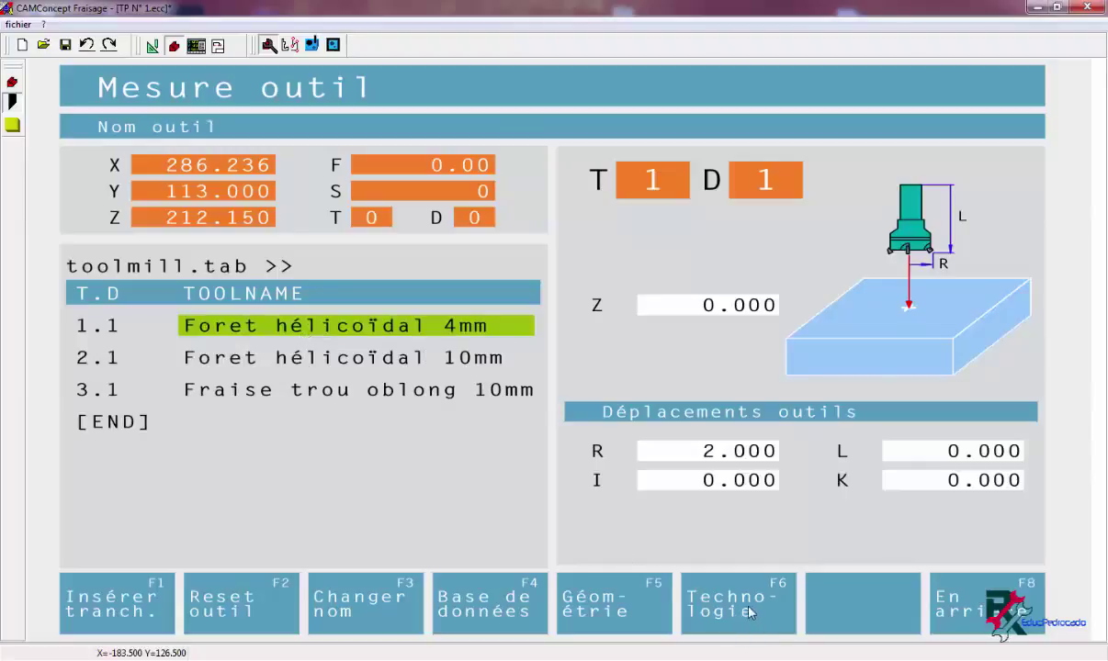
{"action": "left_click", "coordinate": [704, 579]}
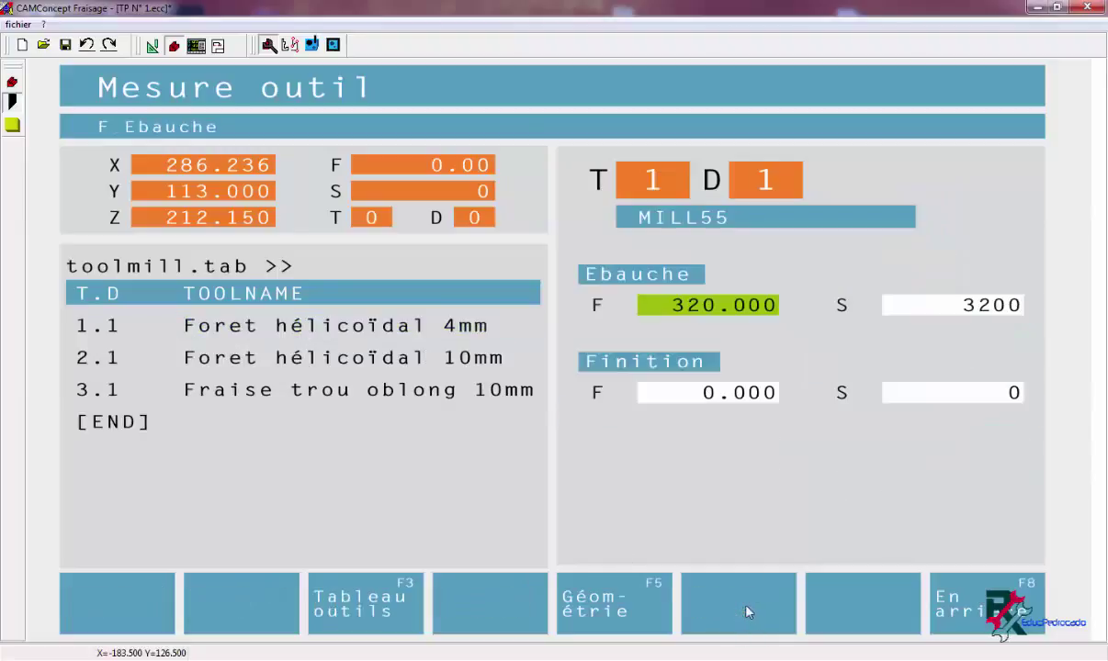
{"action": "left_click", "coordinate": [940, 314]}
{"action": "left_click", "coordinate": [726, 309]}
{"action": "left_click", "coordinate": [351, 318]}
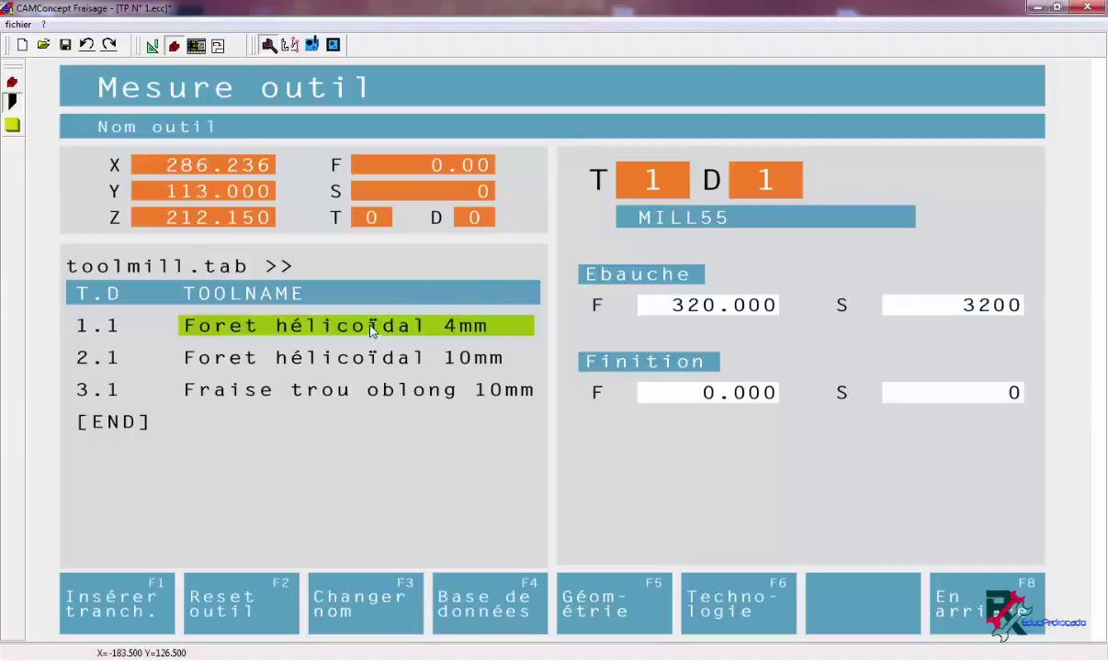
Check T1's geometry data, including the reference Z coordinate, and its finishing feed and spindle speed fields.
{"action": "left_click", "coordinate": [614, 616]}
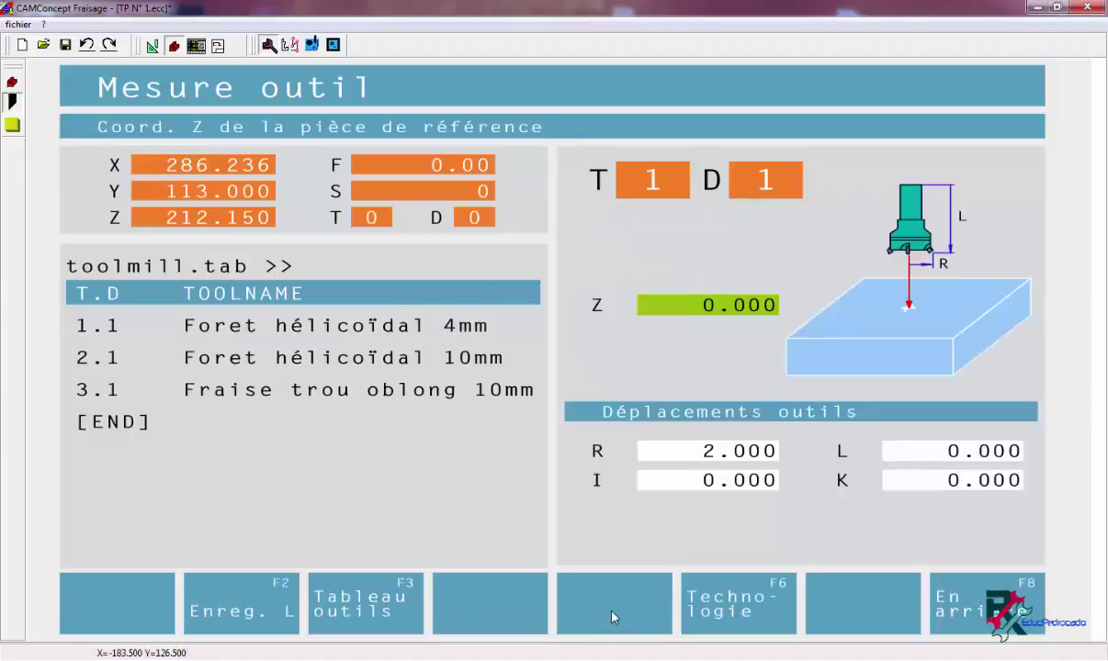
{"action": "left_click", "coordinate": [744, 611]}
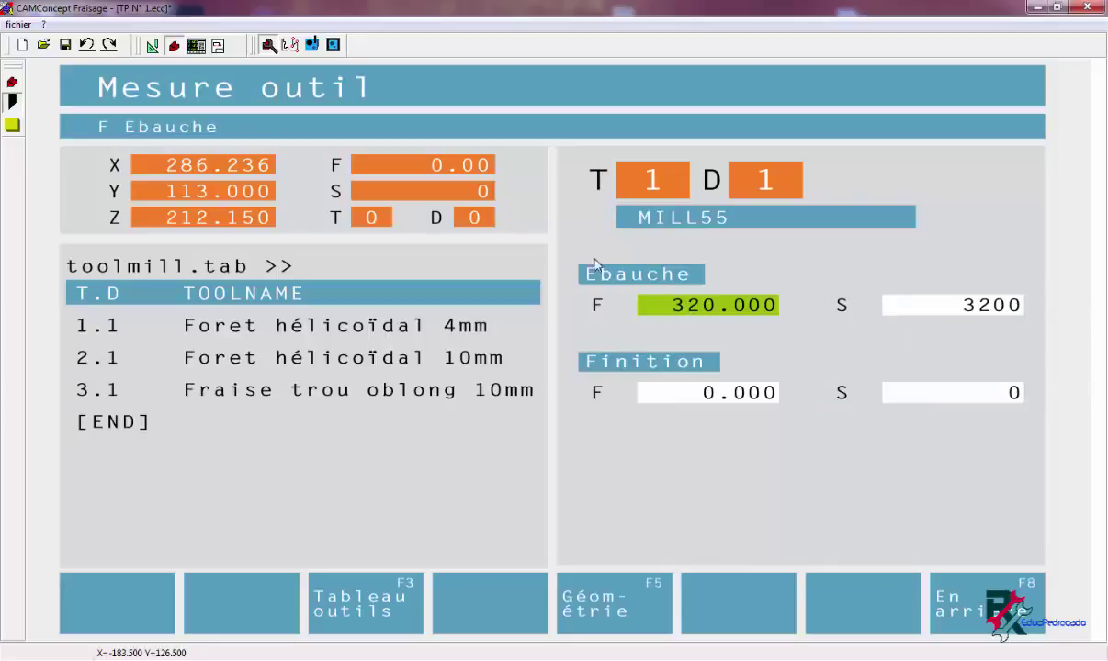
{"action": "left_click", "coordinate": [705, 395]}
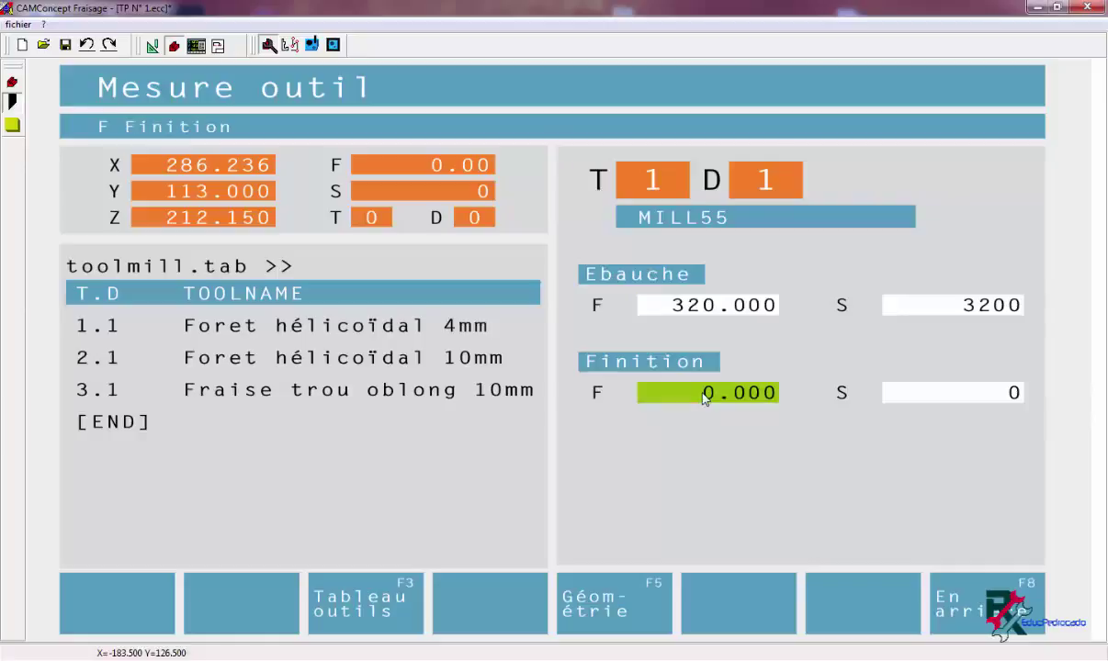
{"action": "key", "text": "Tab"}
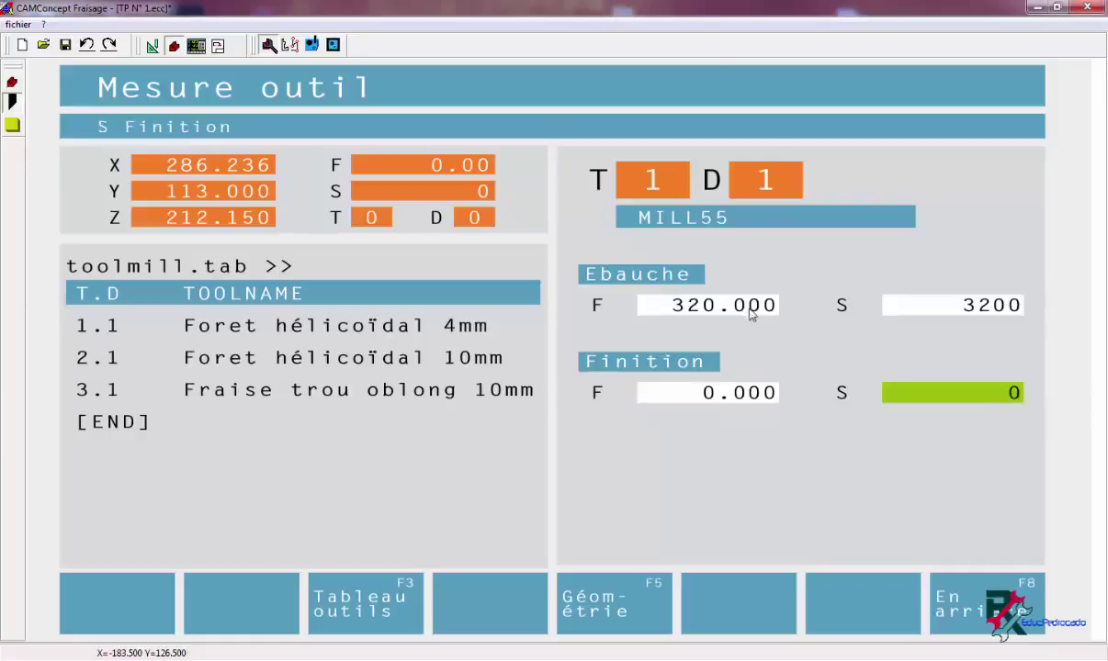
{"action": "key", "text": "Tab"}
{"action": "left_click", "coordinate": [360, 331]}
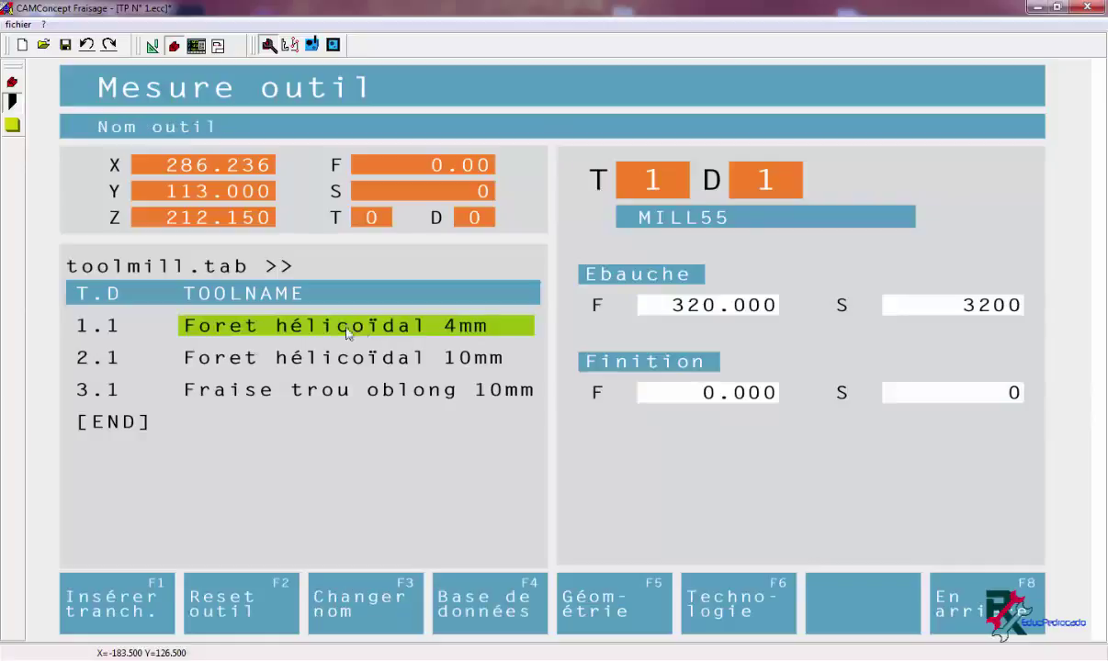
Check the technology data of T1, T2 and T3 and return to the part drawing.
{"action": "left_click", "coordinate": [274, 355]}
{"action": "left_click", "coordinate": [273, 393]}
{"action": "left_click", "coordinate": [250, 325]}
{"action": "left_click", "coordinate": [242, 357]}
{"action": "left_click", "coordinate": [937, 581]}
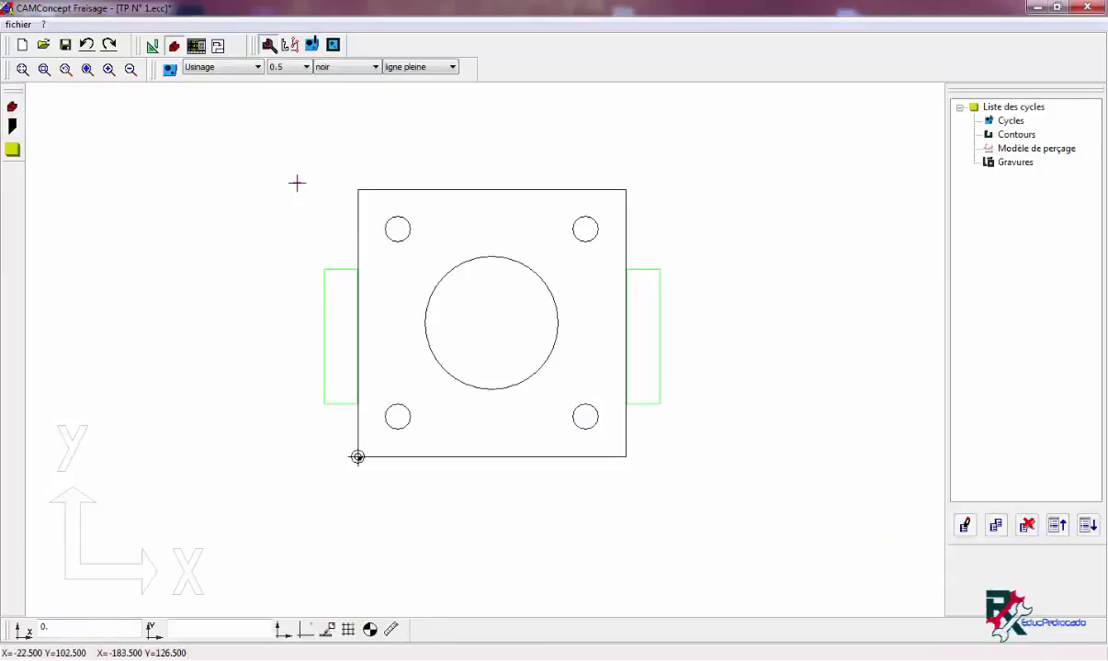
Reopen the tool measurement page, check the geometry data of T2 and T3, and return to the part drawing.
{"action": "left_click", "coordinate": [12, 126]}
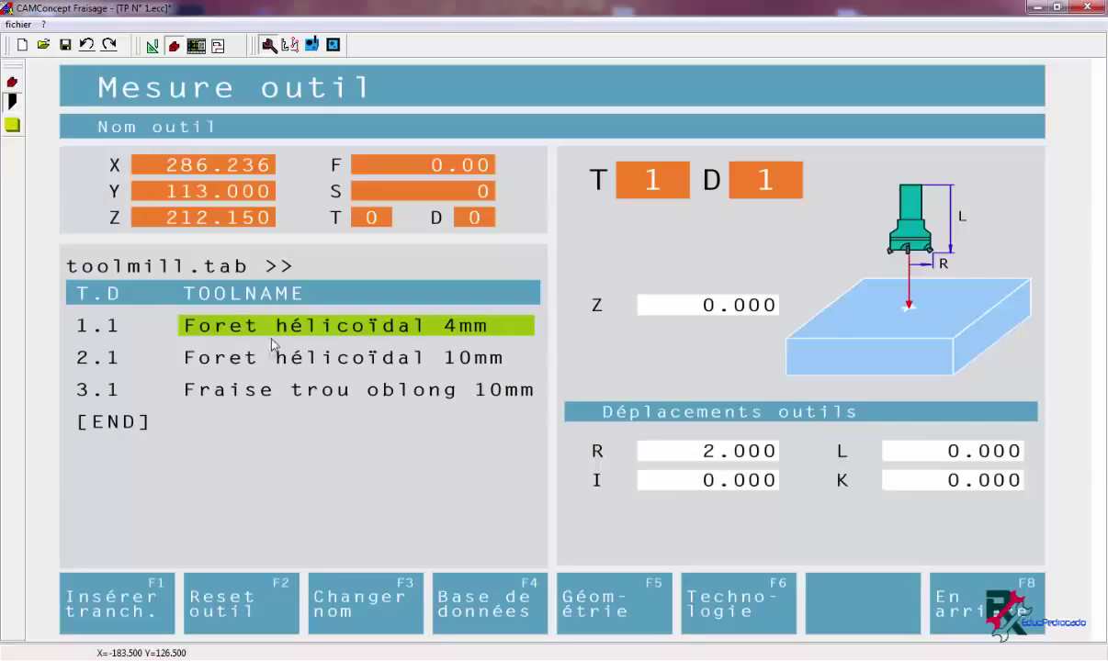
{"action": "left_click", "coordinate": [266, 357]}
{"action": "left_click", "coordinate": [268, 385]}
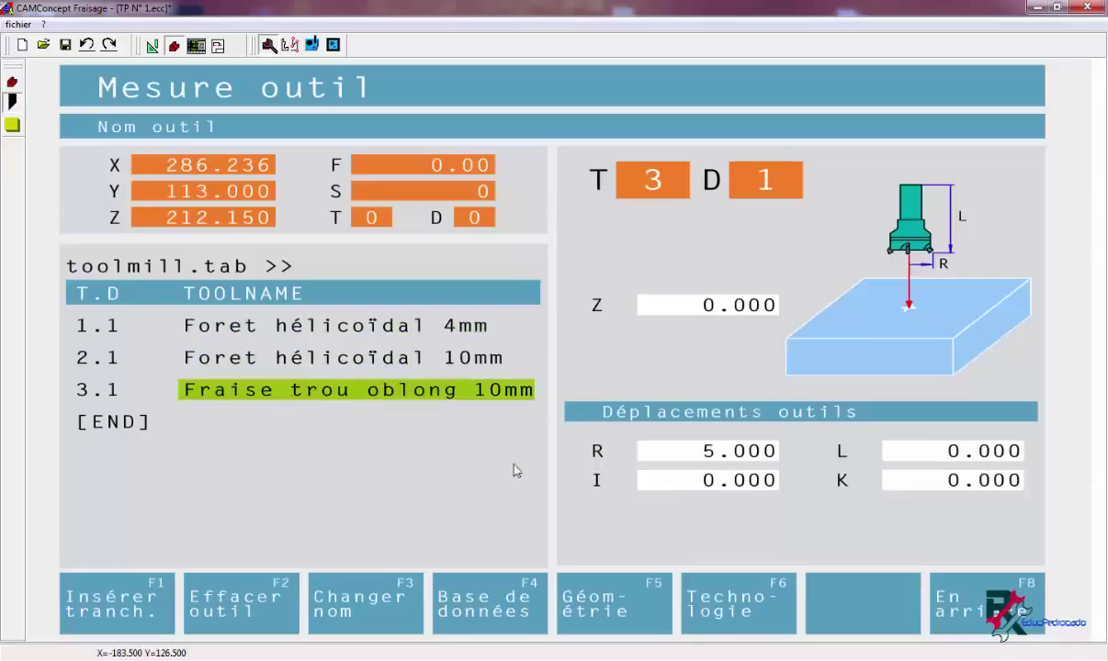
{"action": "left_click", "coordinate": [952, 608]}
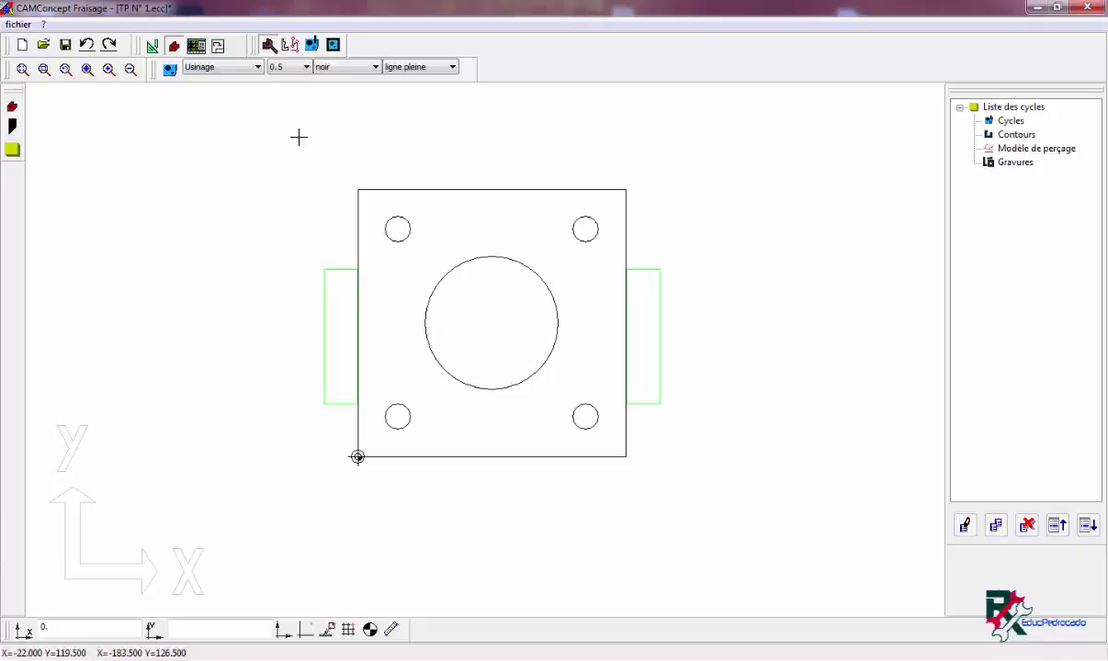
Switch from tool setup to the machining cycles mode and open a new positioning cycle for the part.
{"action": "left_click", "coordinate": [310, 46]}
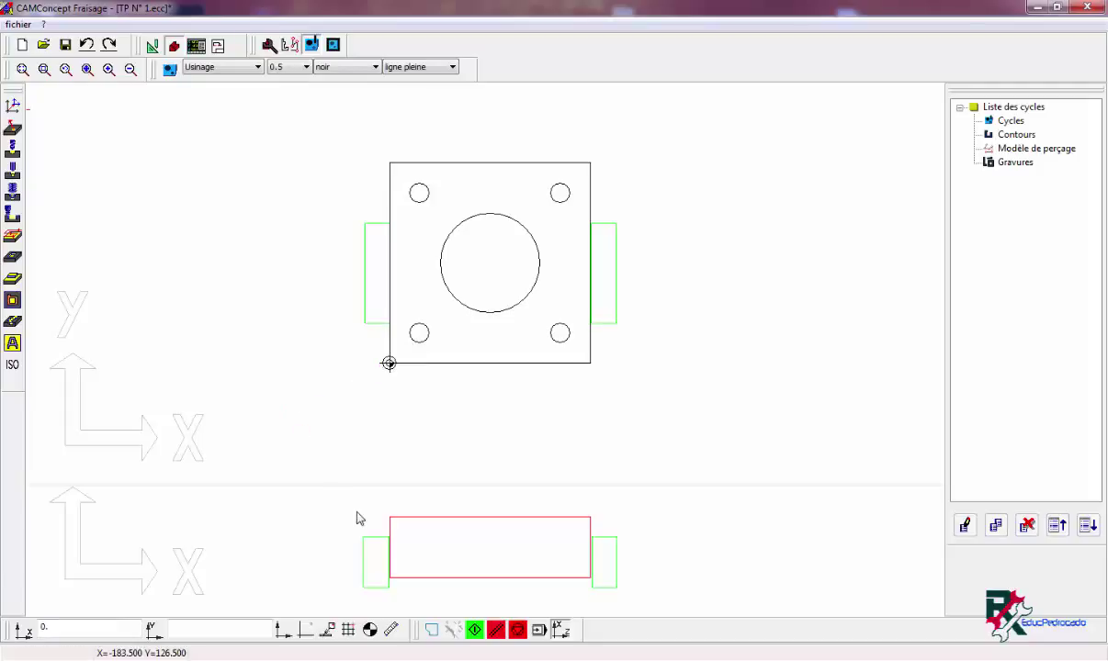
{"action": "left_click", "coordinate": [450, 389]}
{"action": "left_click", "coordinate": [388, 481]}
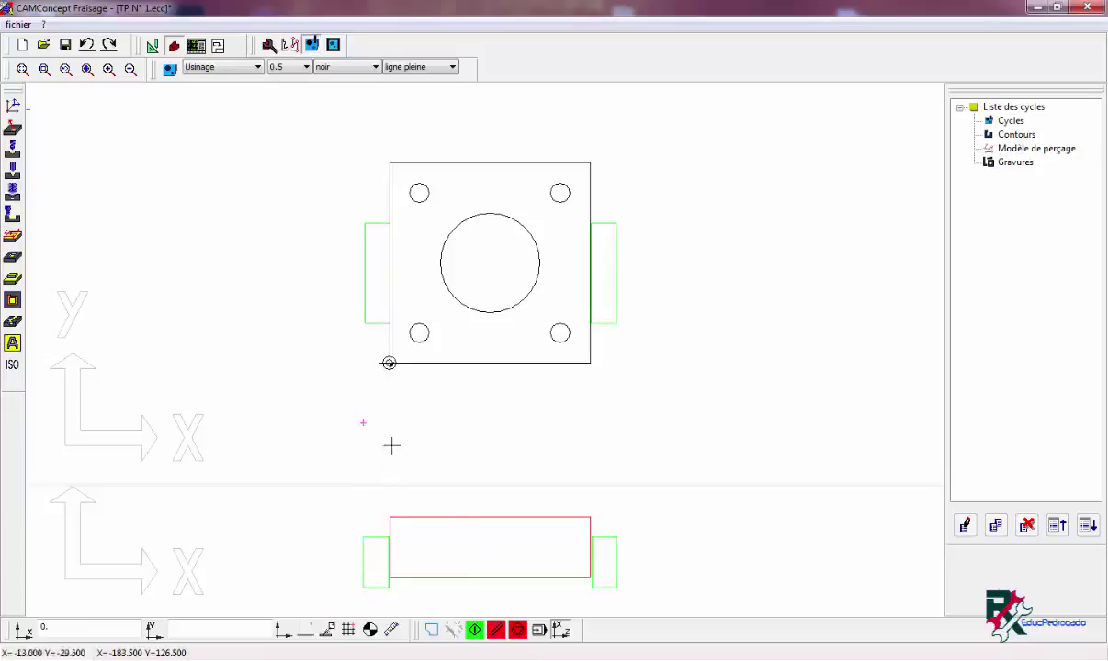
{"action": "left_click", "coordinate": [450, 213]}
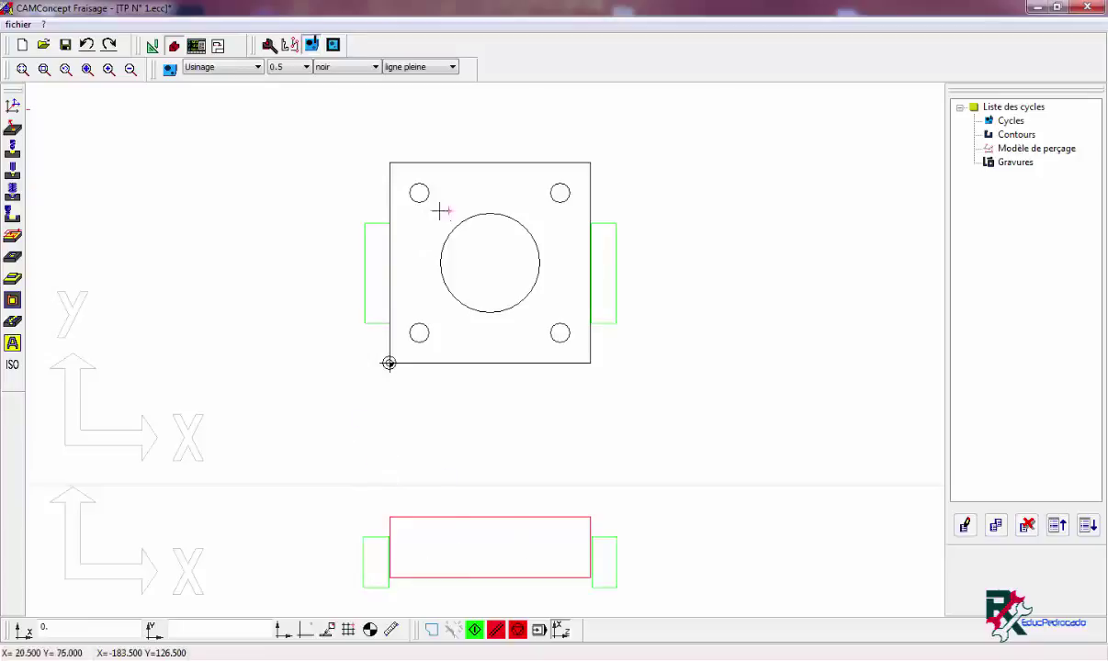
{"action": "left_click", "coordinate": [14, 134]}
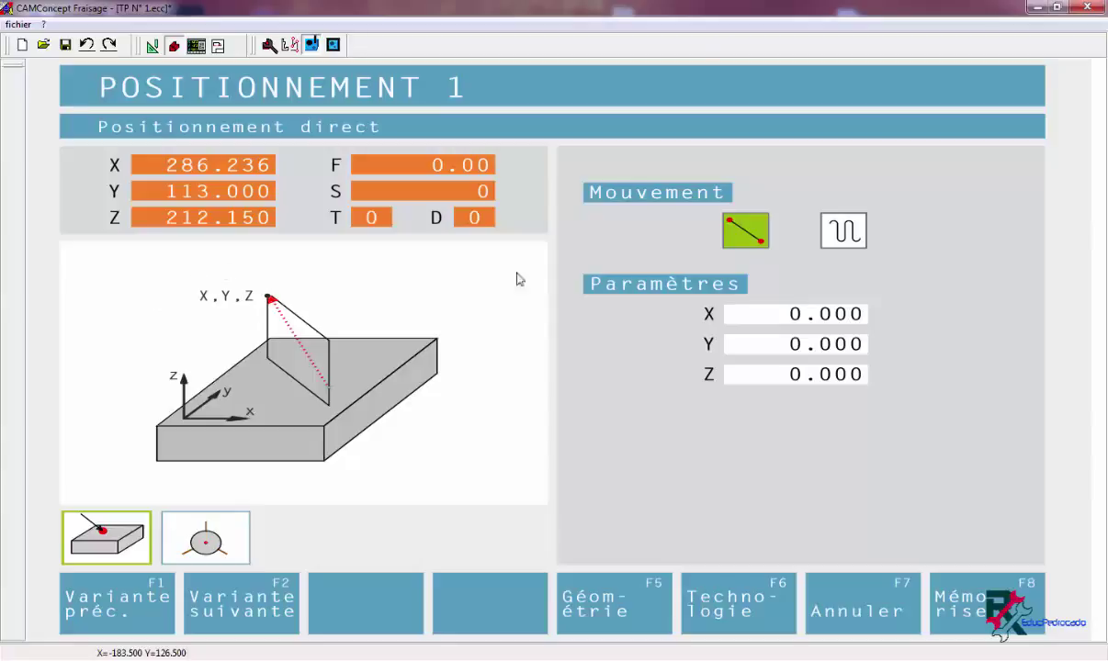
Set the positioning cycle's Z destination to 10 mm.
{"action": "left_click", "coordinate": [794, 315]}
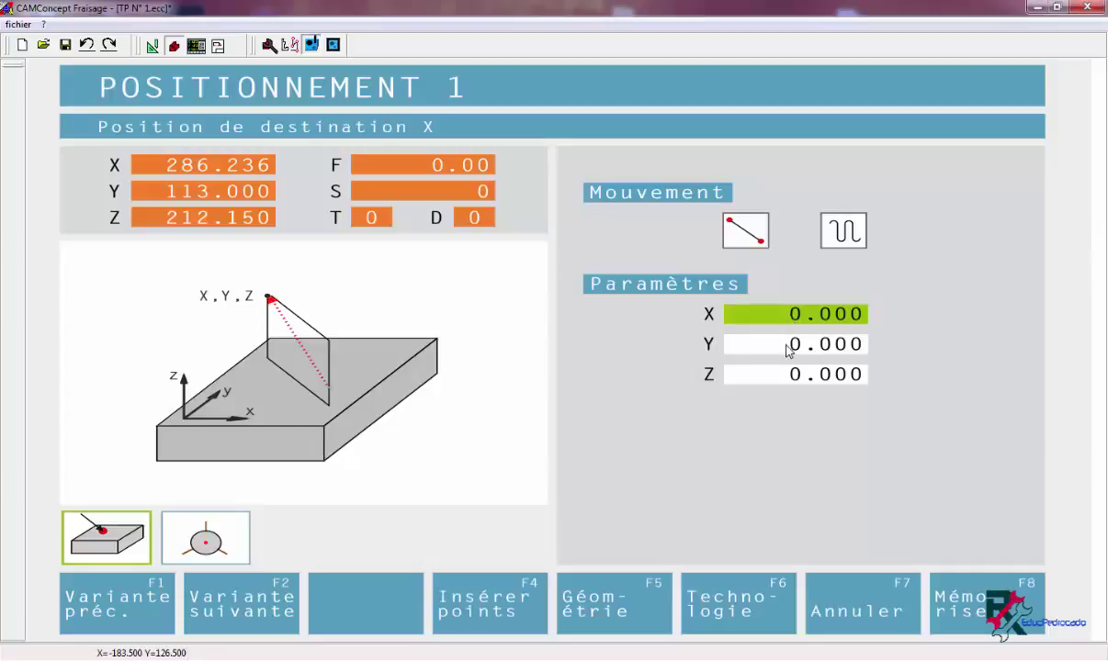
{"action": "left_click", "coordinate": [788, 347]}
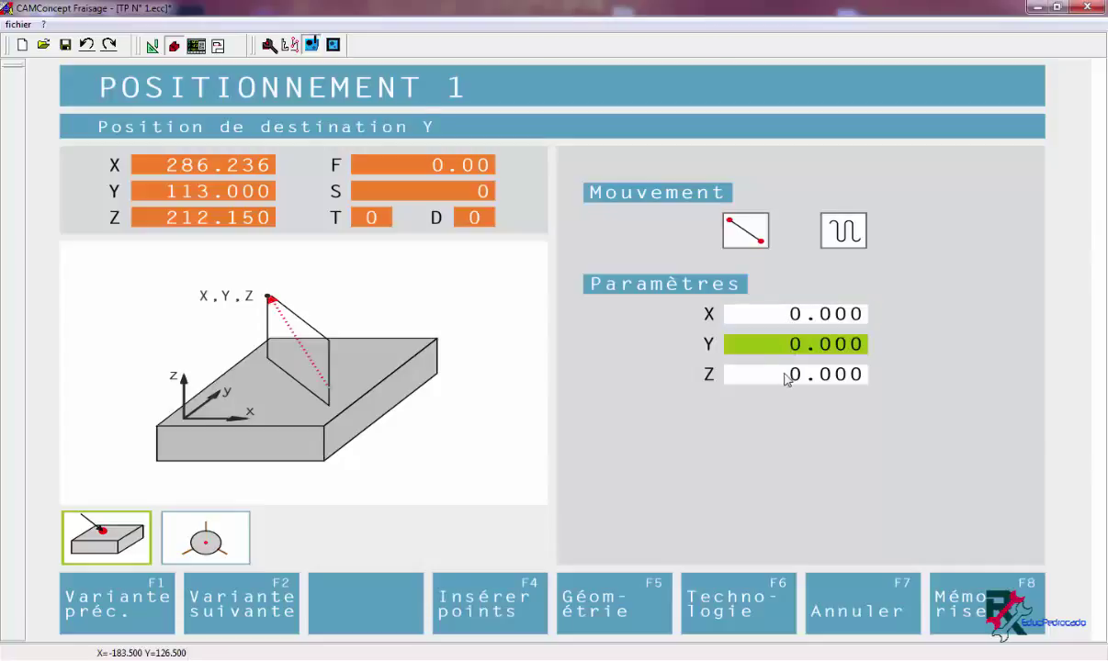
{"action": "left_click", "coordinate": [786, 378]}
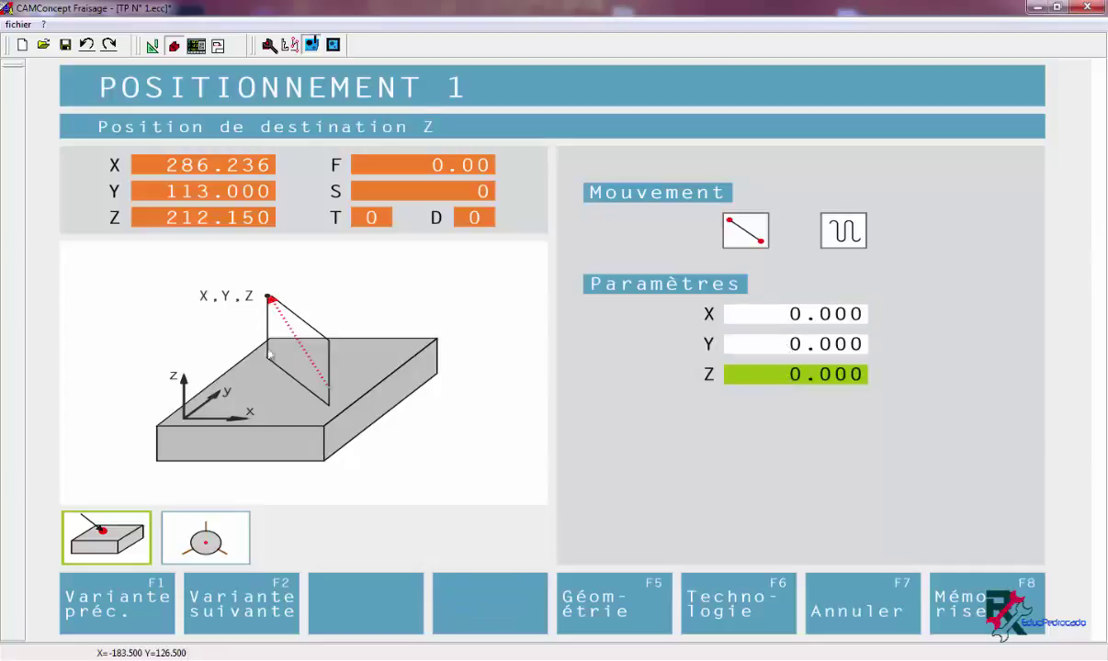
{"action": "type", "text": "10"}
{"action": "key", "text": "Return"}
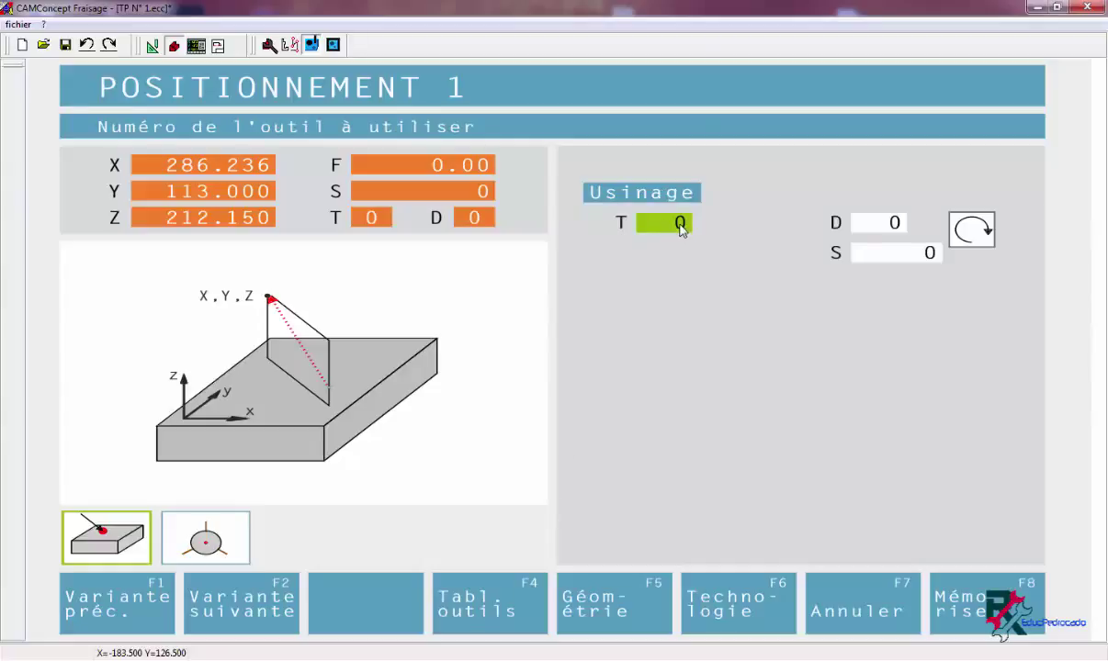
Assign tool T1 D1 to the positioning cycle from the tool table, set its spindle speed to 200 and store the cycle.
{"action": "left_click", "coordinate": [482, 575]}
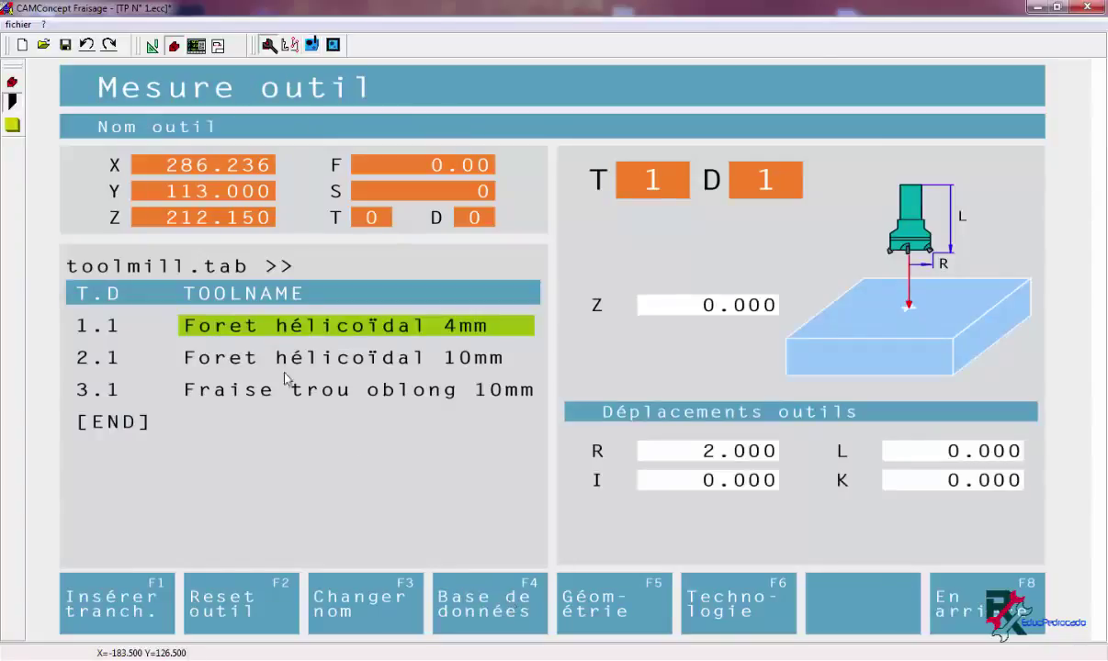
{"action": "left_click", "coordinate": [905, 579]}
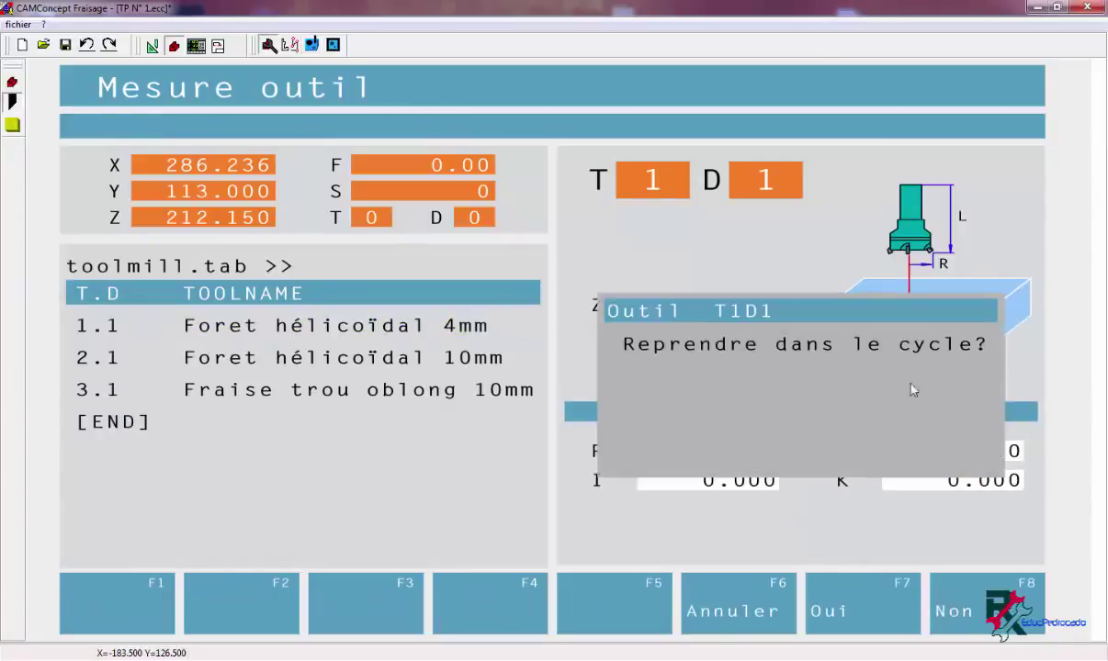
{"action": "left_click", "coordinate": [859, 619]}
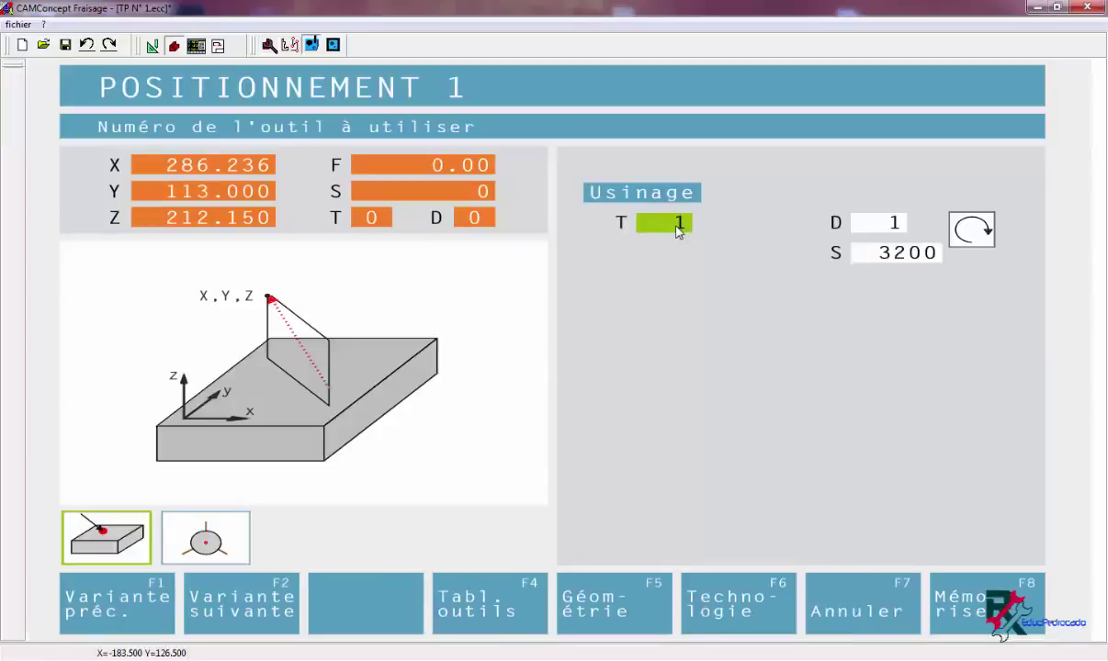
{"action": "left_click", "coordinate": [886, 257]}
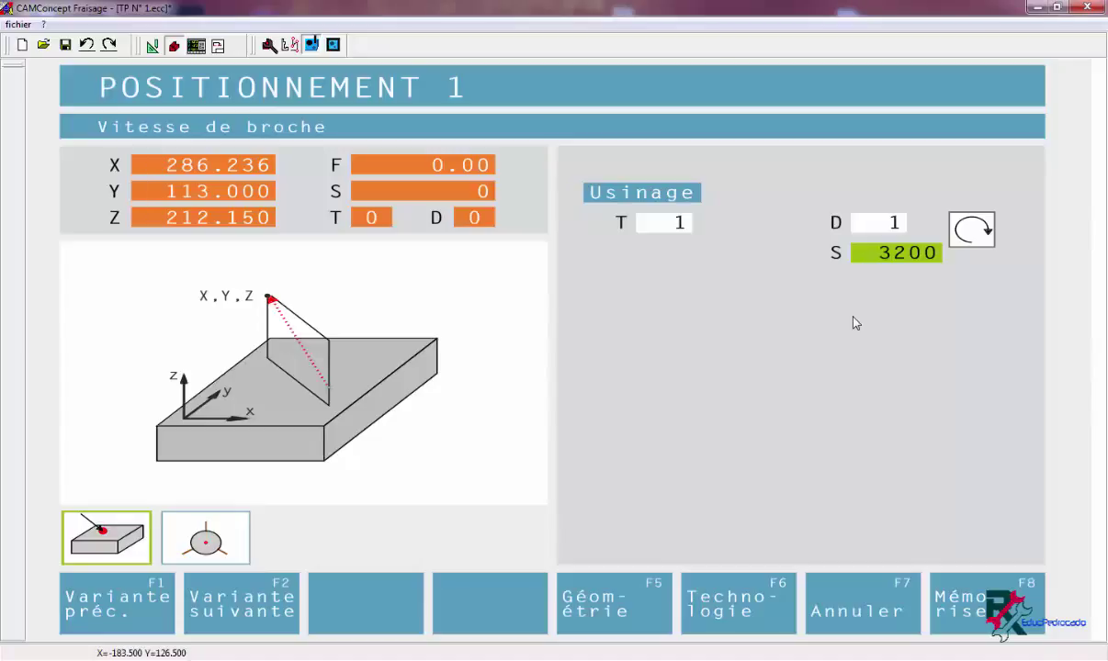
{"action": "type", "text": "200"}
{"action": "left_click", "coordinate": [974, 615]}
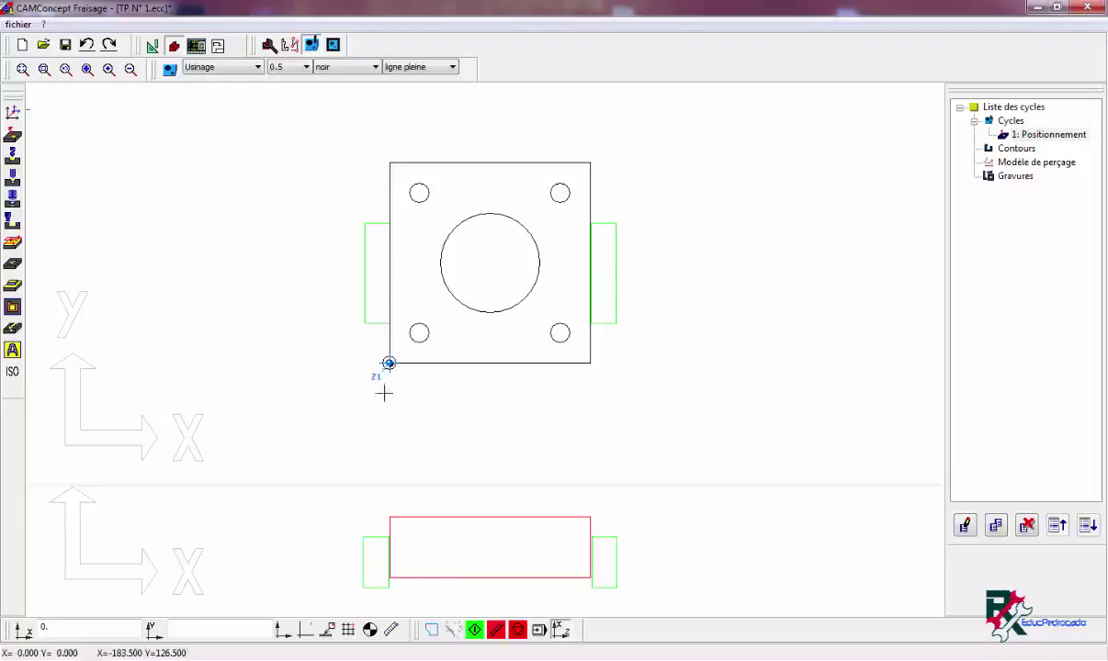
Run the 2D simulation of the positioning cycle and enlarge the front view area to inspect the tool's position.
{"action": "left_click", "coordinate": [474, 630]}
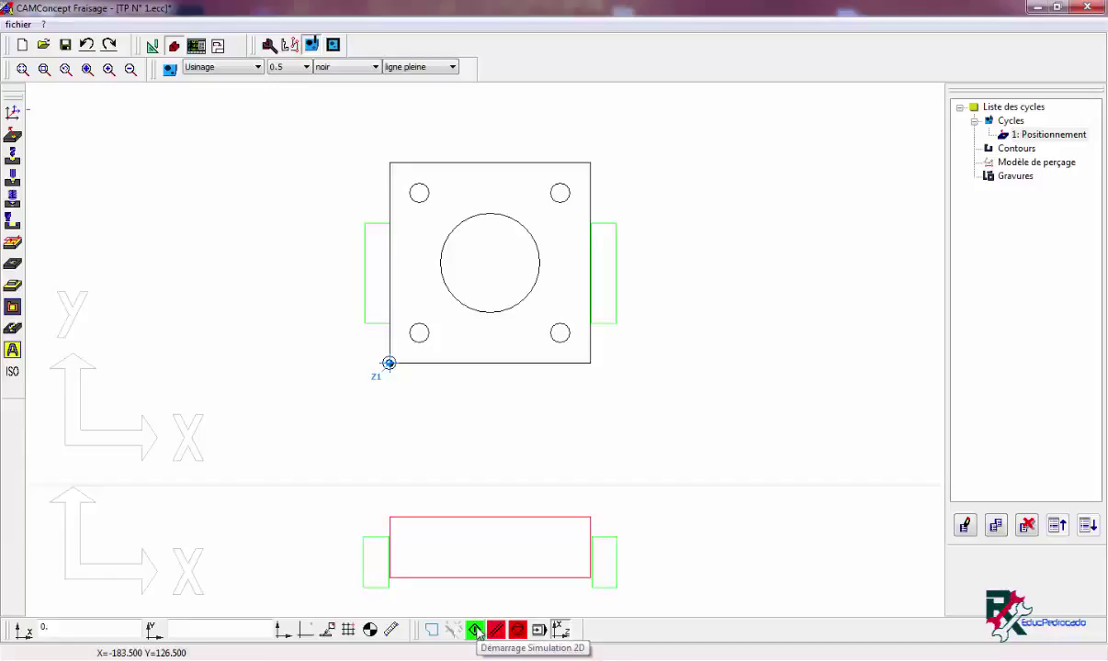
{"action": "left_click", "coordinate": [475, 630]}
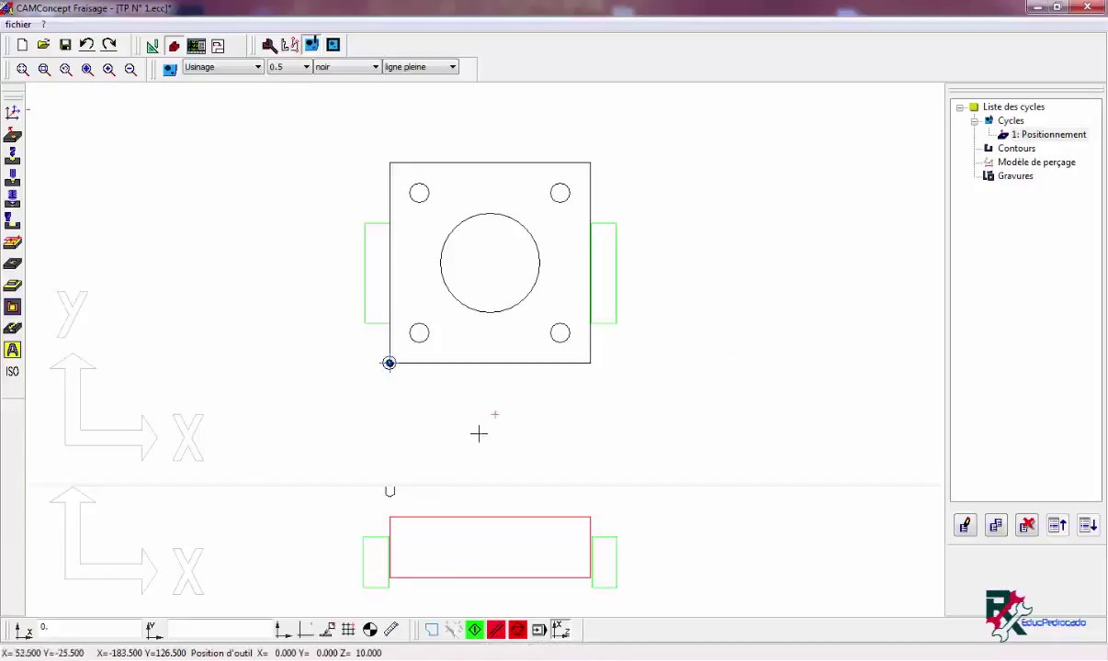
{"action": "left_click_drag", "start_coordinate": [412, 482], "coordinate": [415, 465]}
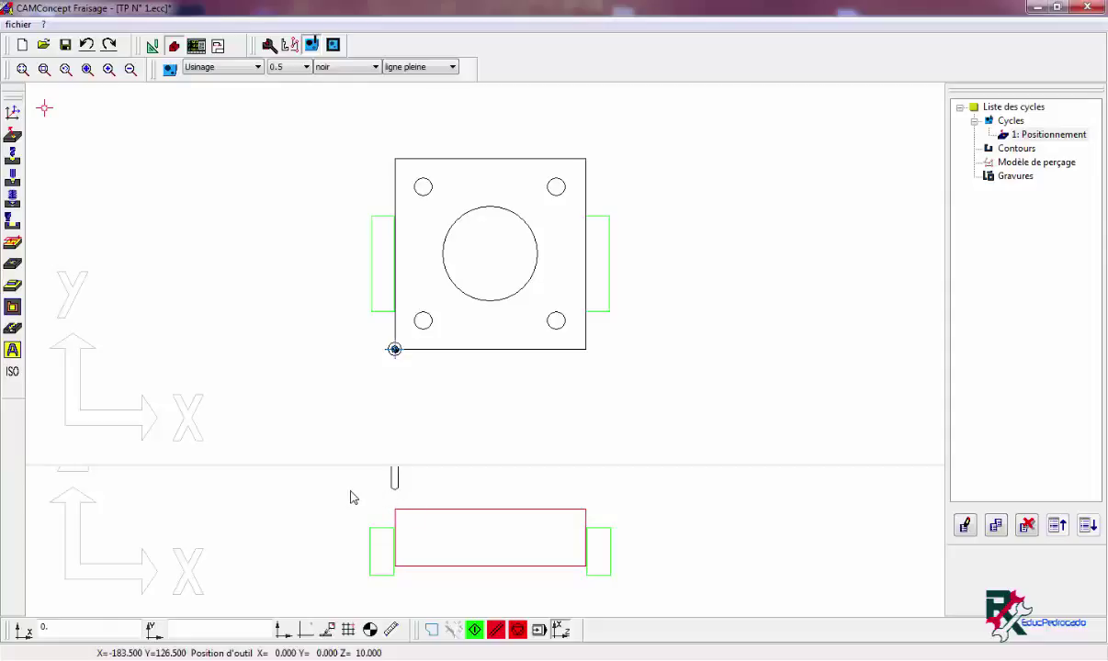
Change the positioning cycle's Z destination to 5 mm, store it and run the 2D simulation again.
{"action": "double_click", "coordinate": [1018, 136]}
{"action": "left_click", "coordinate": [805, 374]}
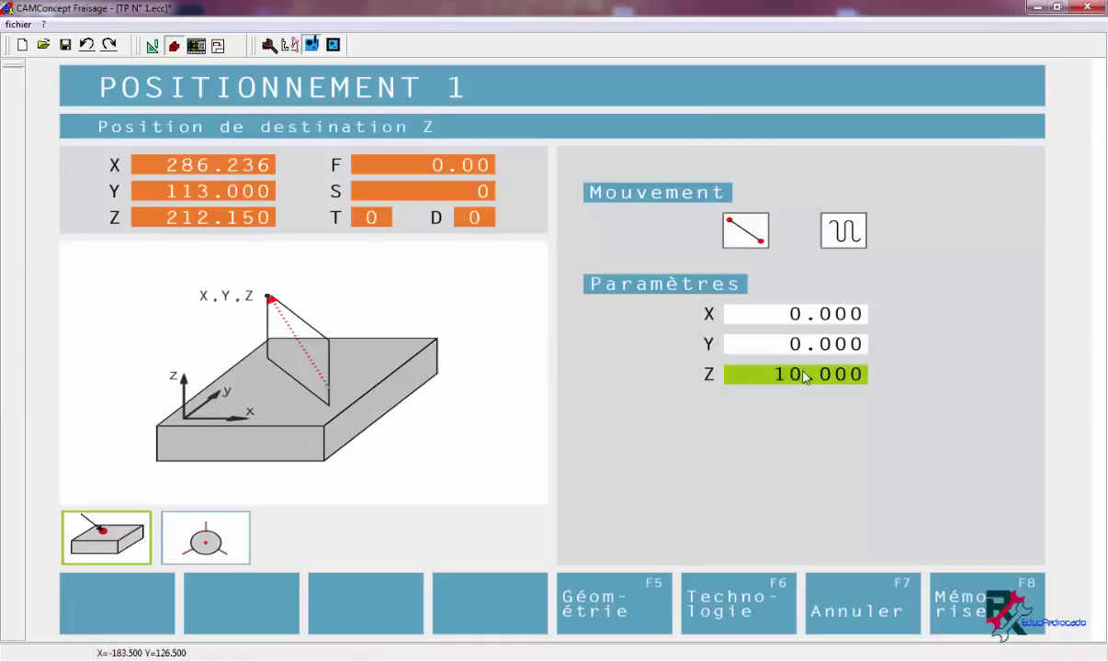
{"action": "type", "text": "5"}
{"action": "left_click", "coordinate": [975, 606]}
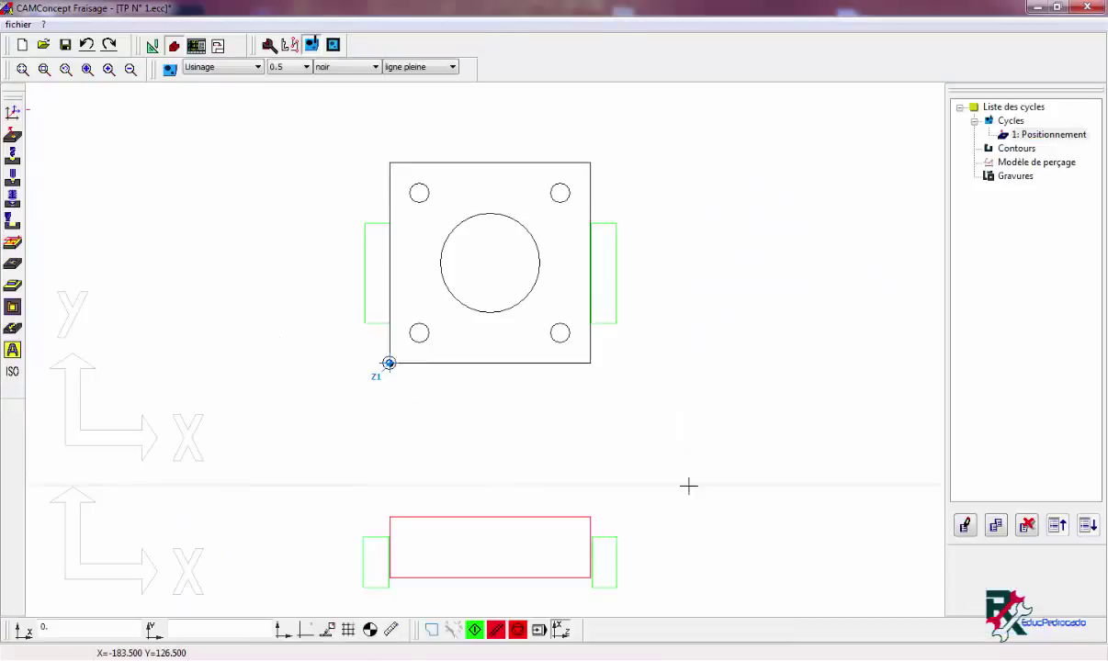
{"action": "left_click", "coordinate": [1033, 135]}
{"action": "left_click", "coordinate": [473, 632]}
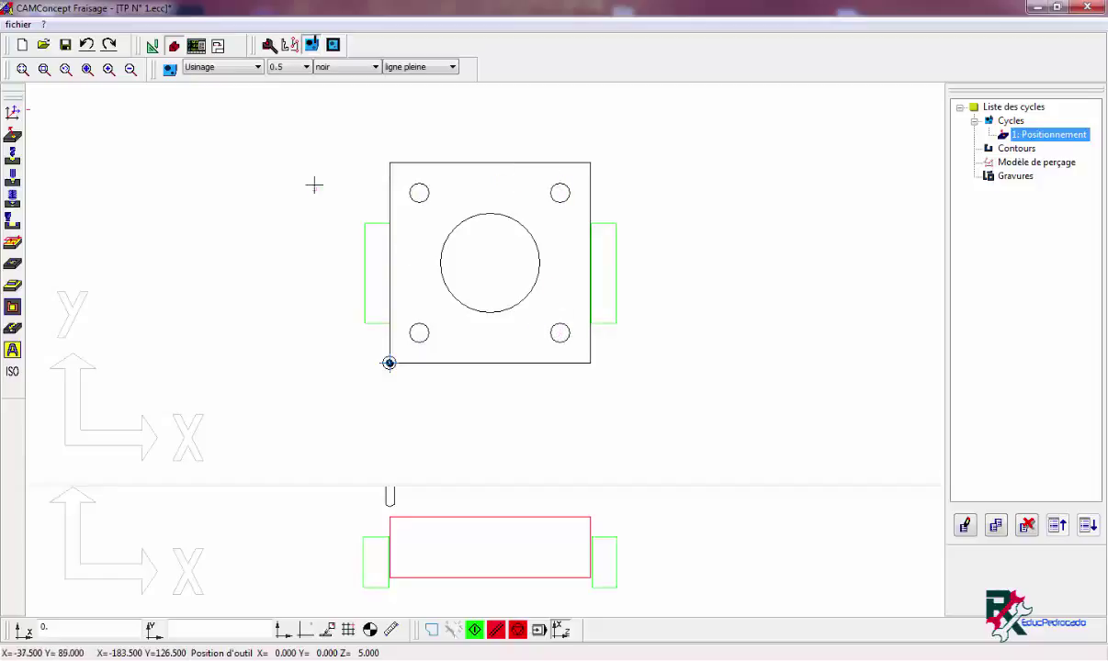
Create a drilling pattern from the four corner holes, starting at the lower-left hole and going clockwise.
{"action": "left_click", "coordinate": [290, 46]}
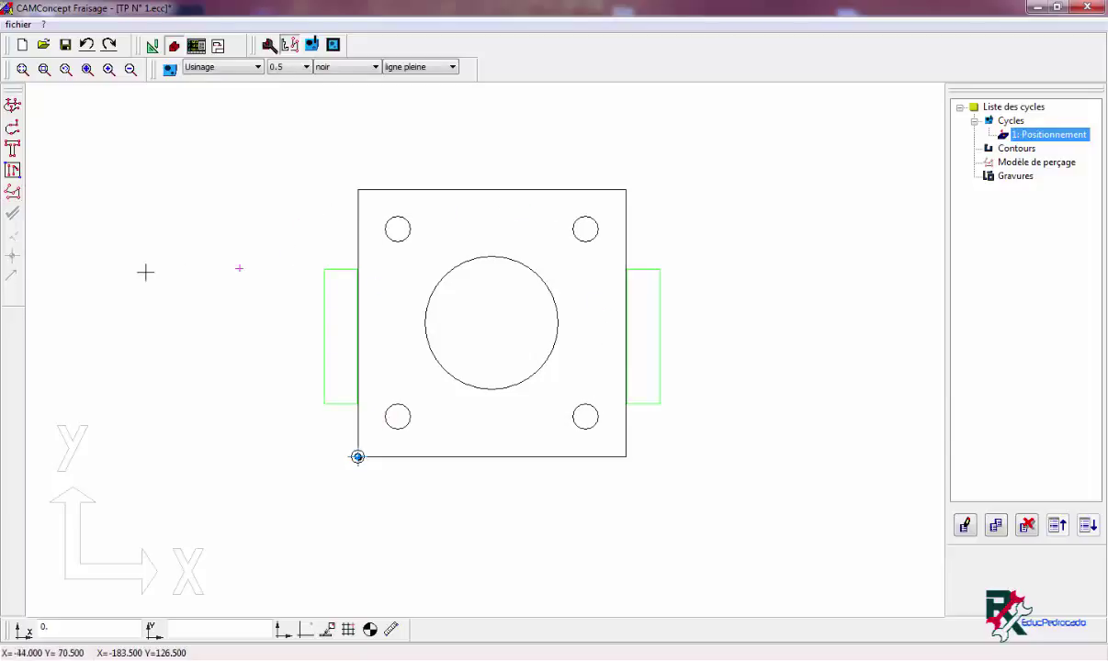
{"action": "left_click", "coordinate": [13, 193]}
{"action": "left_click", "coordinate": [385, 229]}
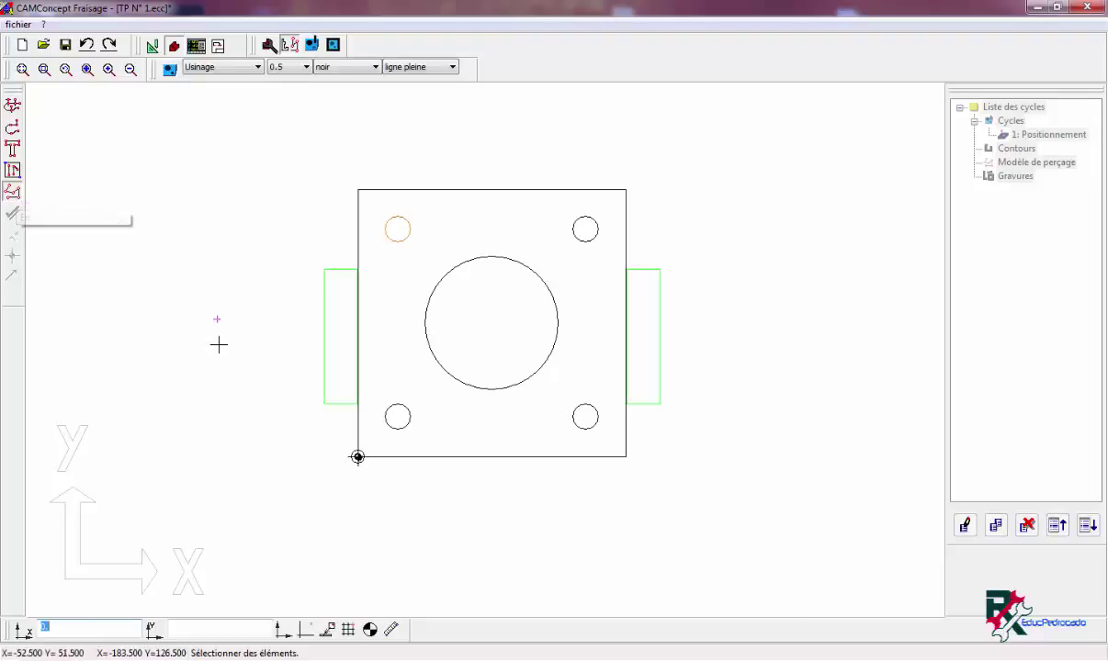
{"action": "left_click", "coordinate": [385, 417]}
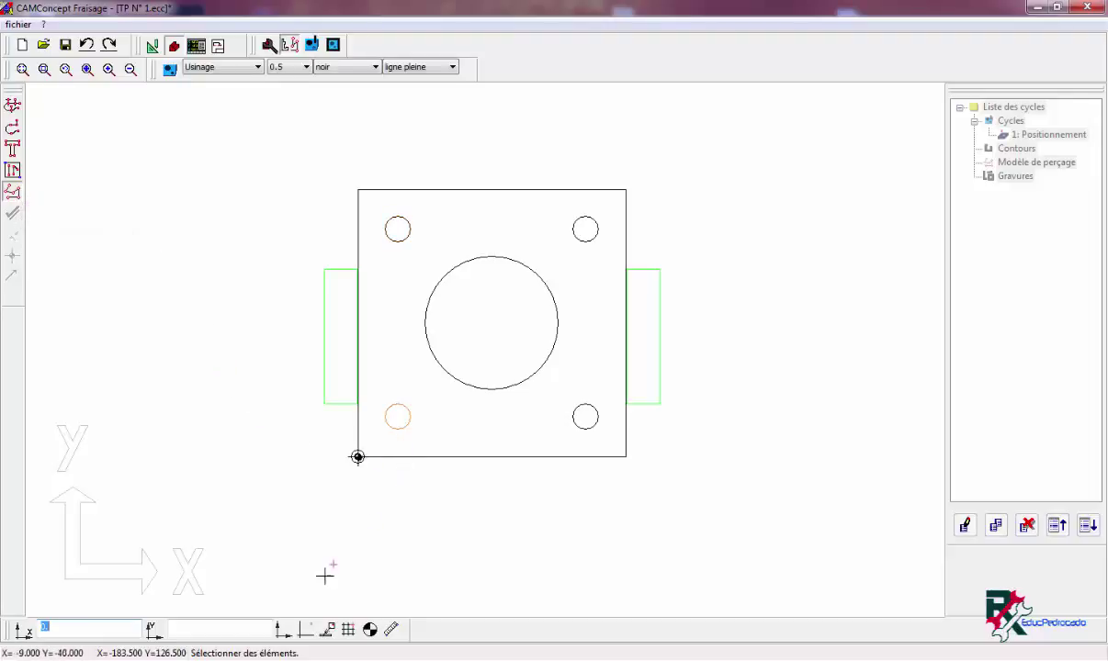
{"action": "left_click", "coordinate": [397, 417]}
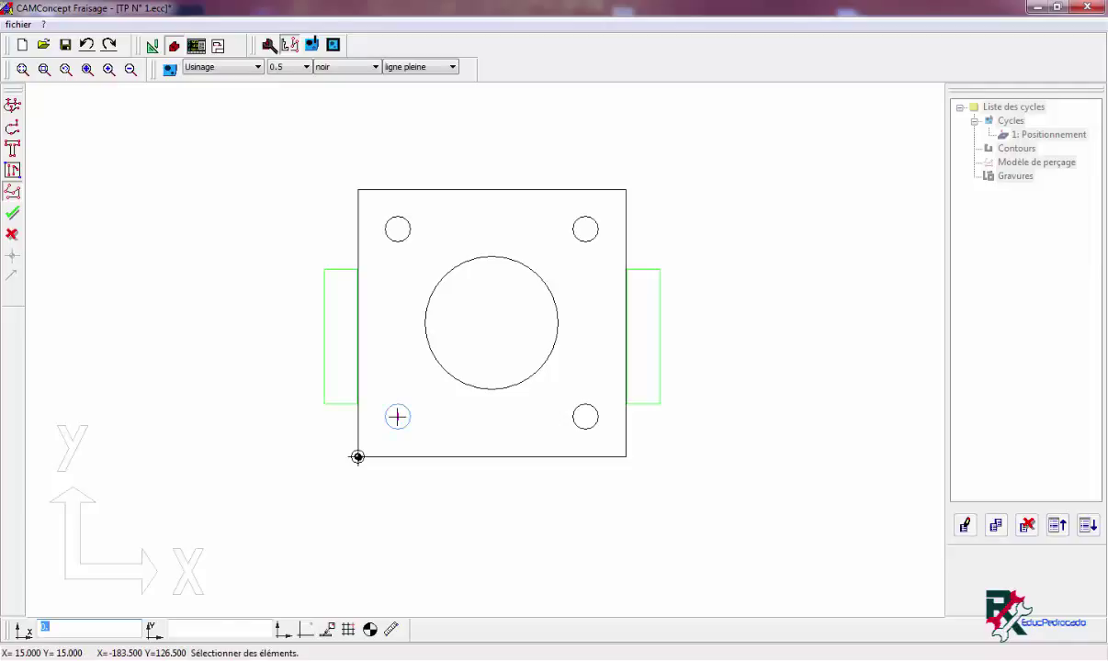
{"action": "left_click", "coordinate": [398, 229]}
{"action": "left_click", "coordinate": [585, 230]}
{"action": "left_click", "coordinate": [585, 417]}
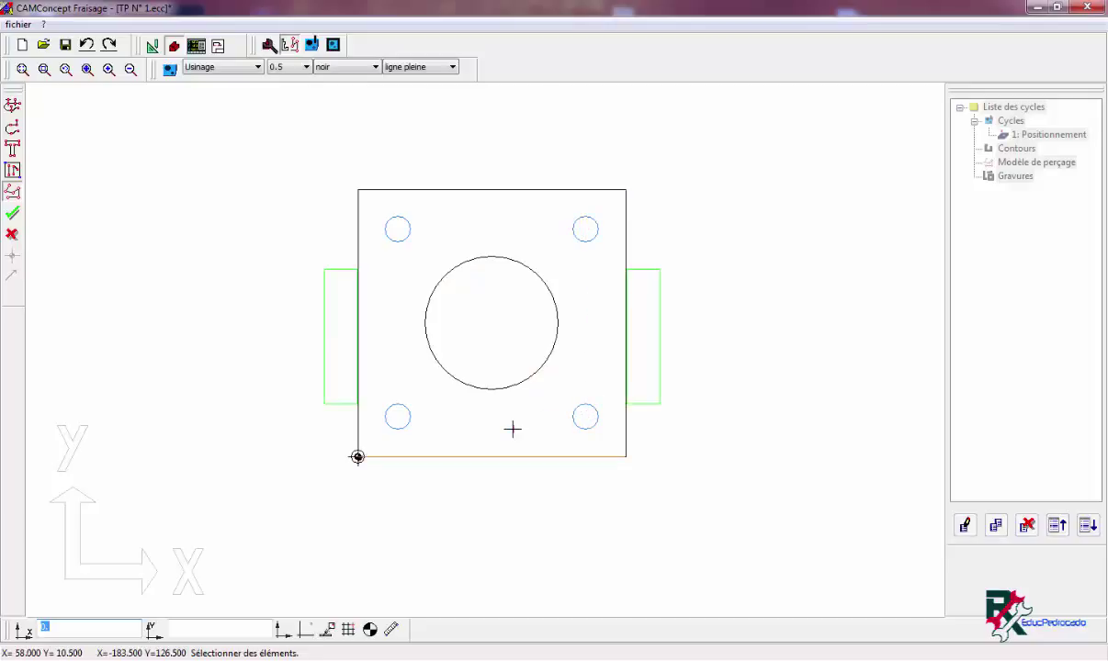
{"action": "left_click", "coordinate": [12, 214]}
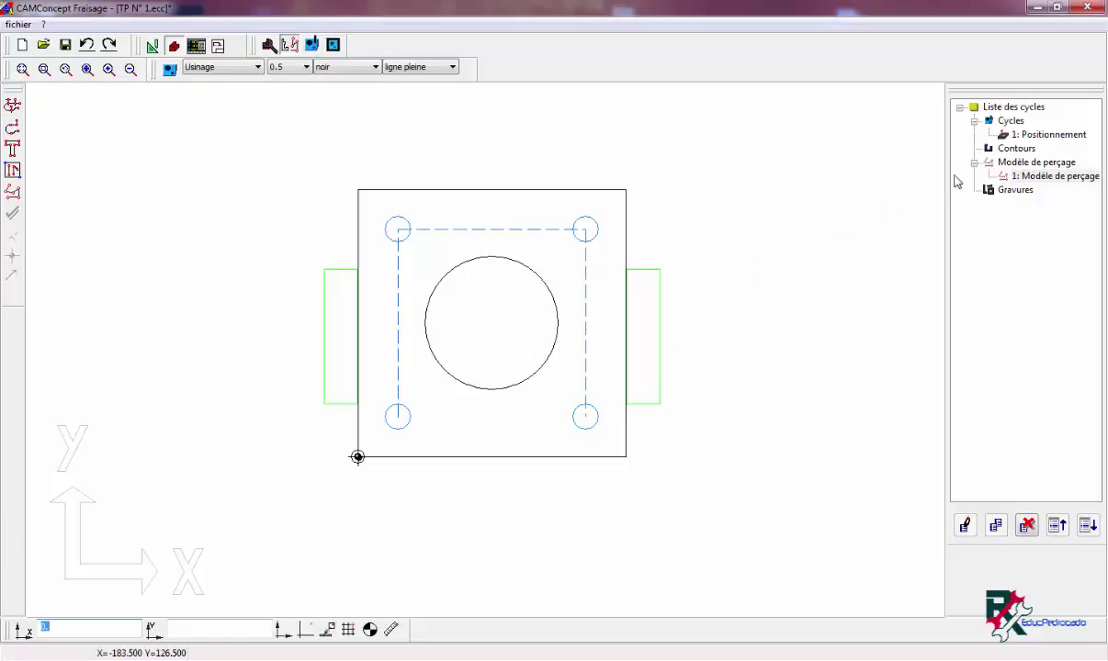
Return to the machining cycles, open a new drilling cycle and compare its first two variants.
{"action": "left_click", "coordinate": [314, 48]}
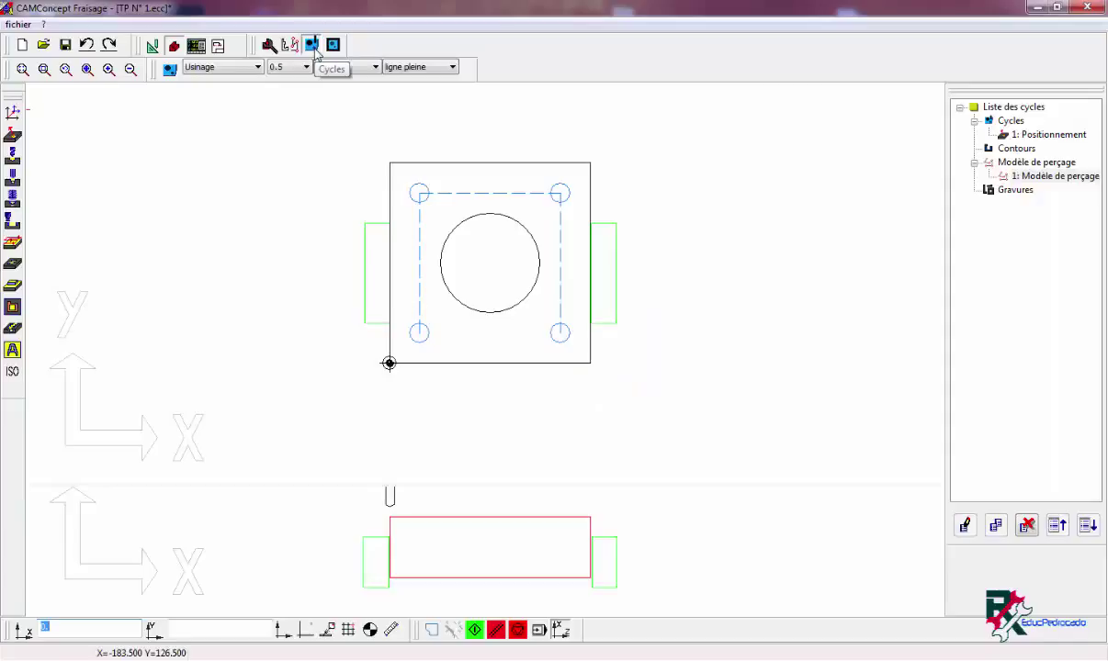
{"action": "left_click", "coordinate": [13, 162]}
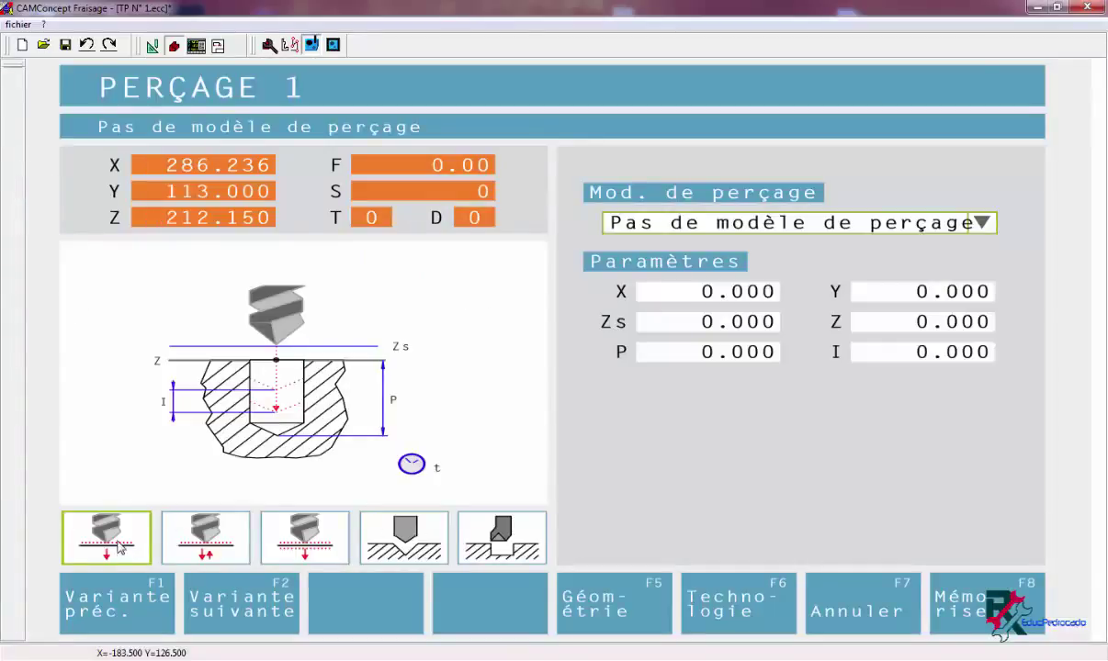
{"action": "left_click", "coordinate": [201, 540]}
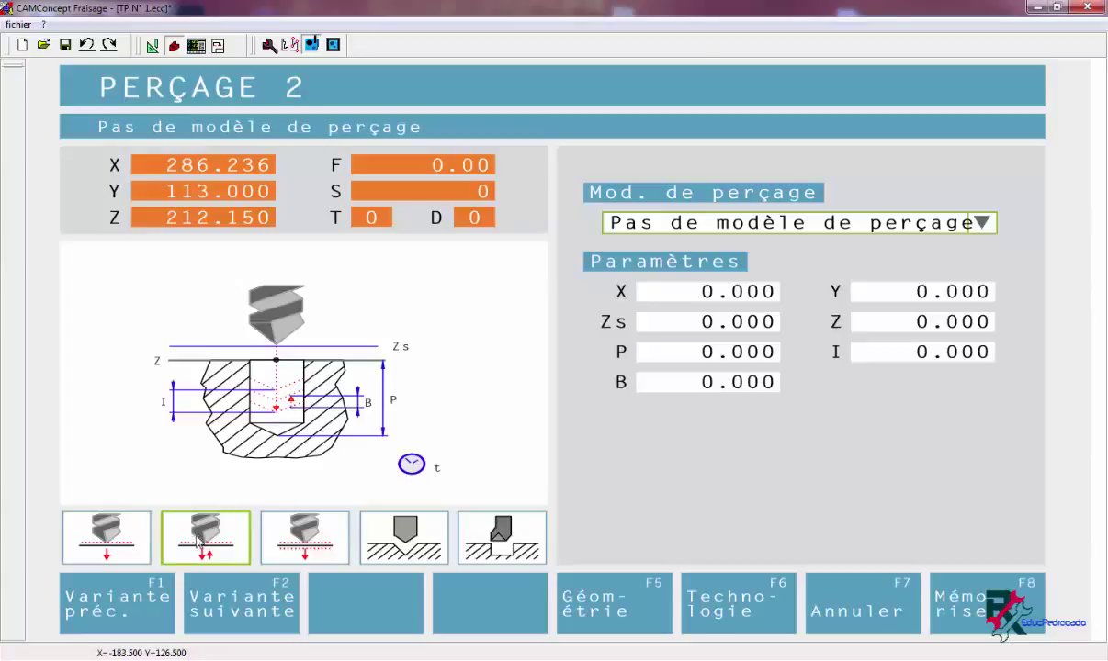
{"action": "left_click", "coordinate": [112, 540]}
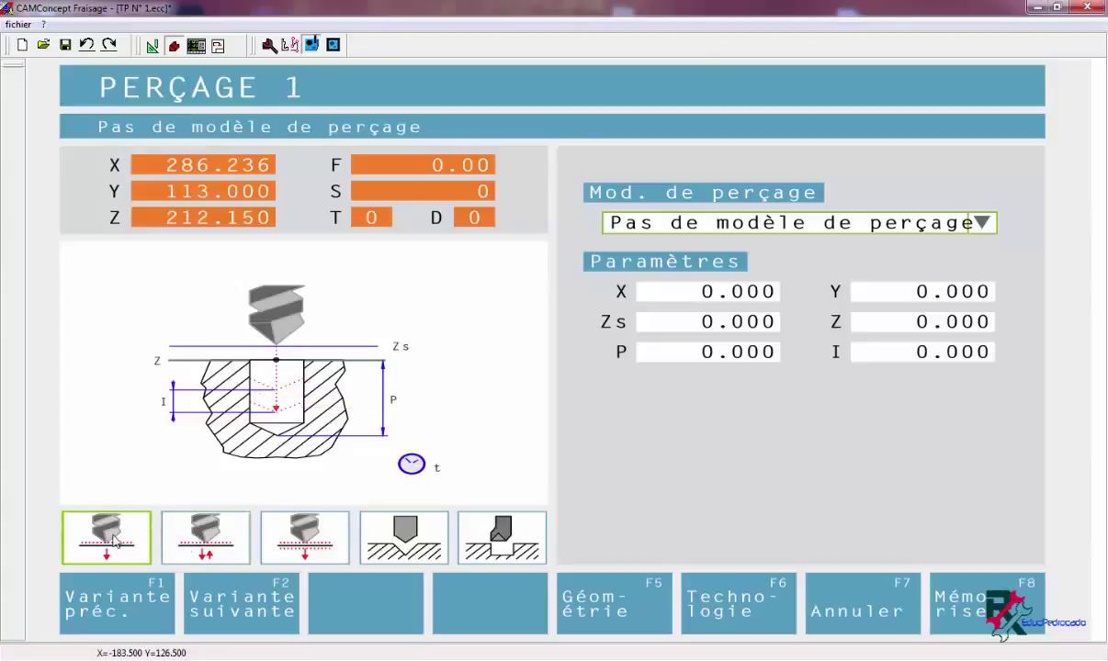
{"action": "left_click", "coordinate": [204, 548]}
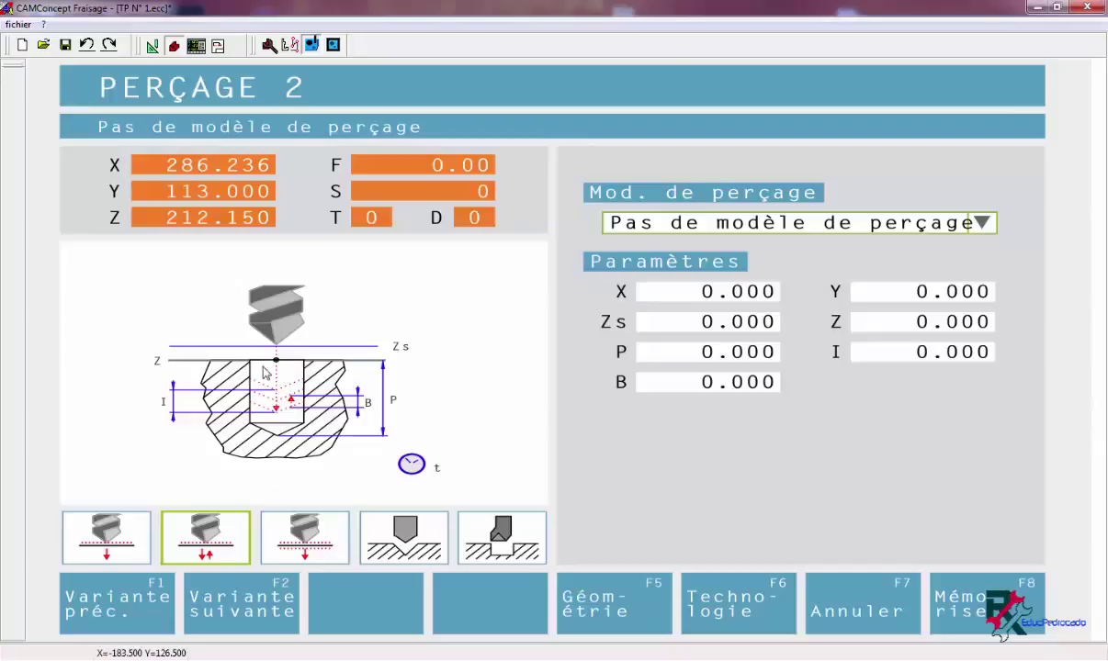
{"action": "left_click", "coordinate": [127, 547]}
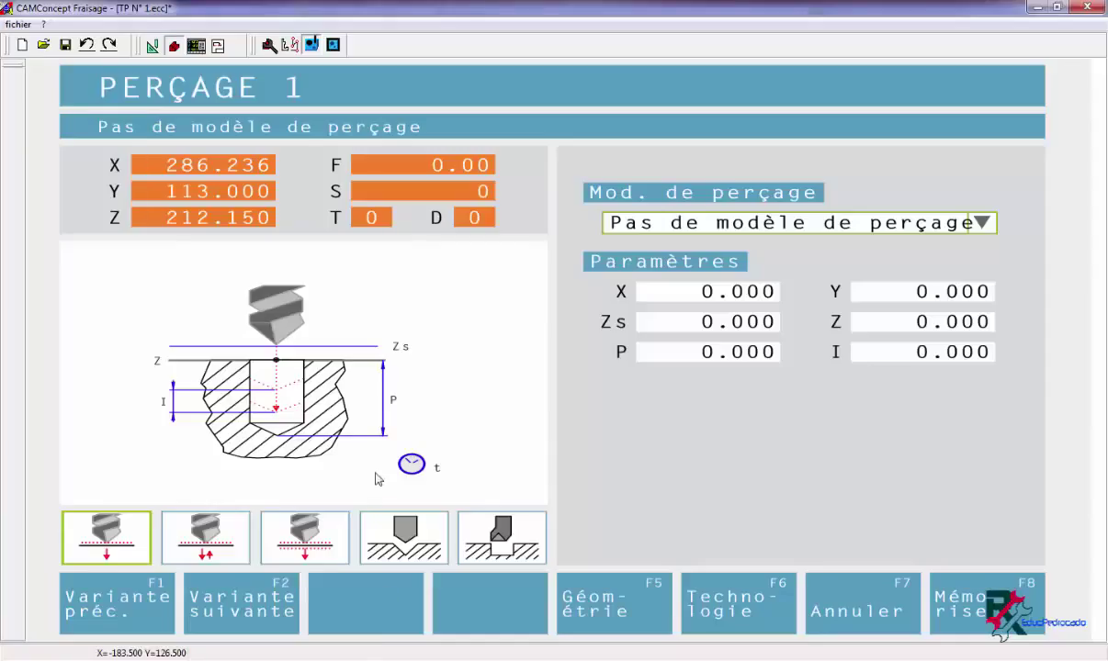
Switch to the third drilling variant (PERÇAGE 3) and assign it the pattern "1:Modèle de perçage".
{"action": "left_click", "coordinate": [317, 546]}
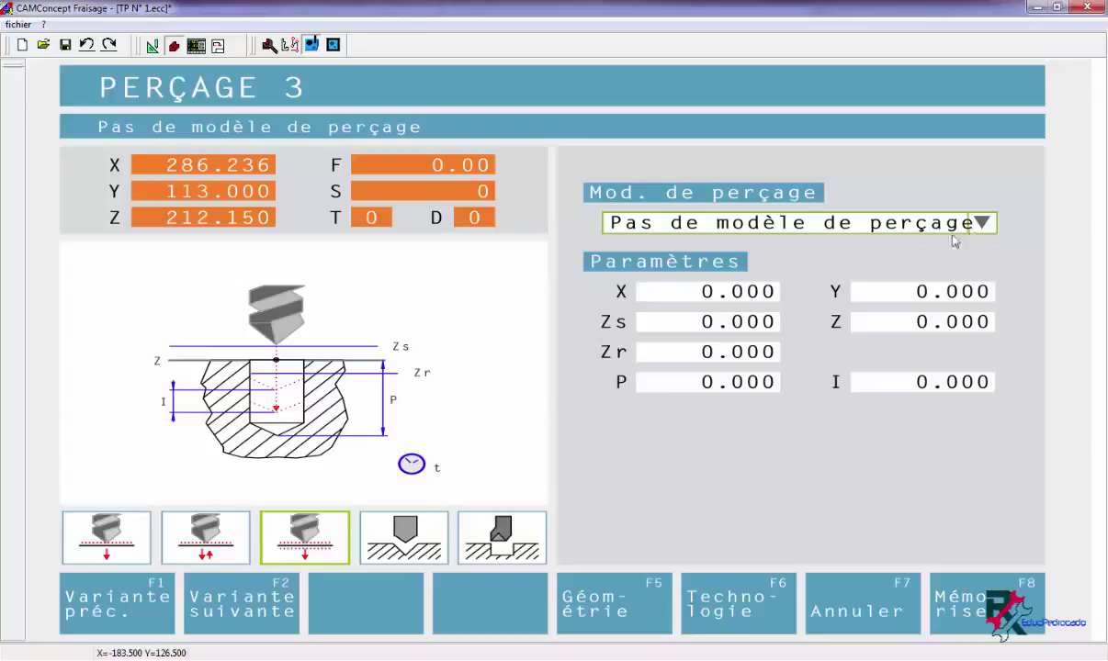
{"action": "left_click", "coordinate": [979, 222]}
{"action": "left_click", "coordinate": [695, 267]}
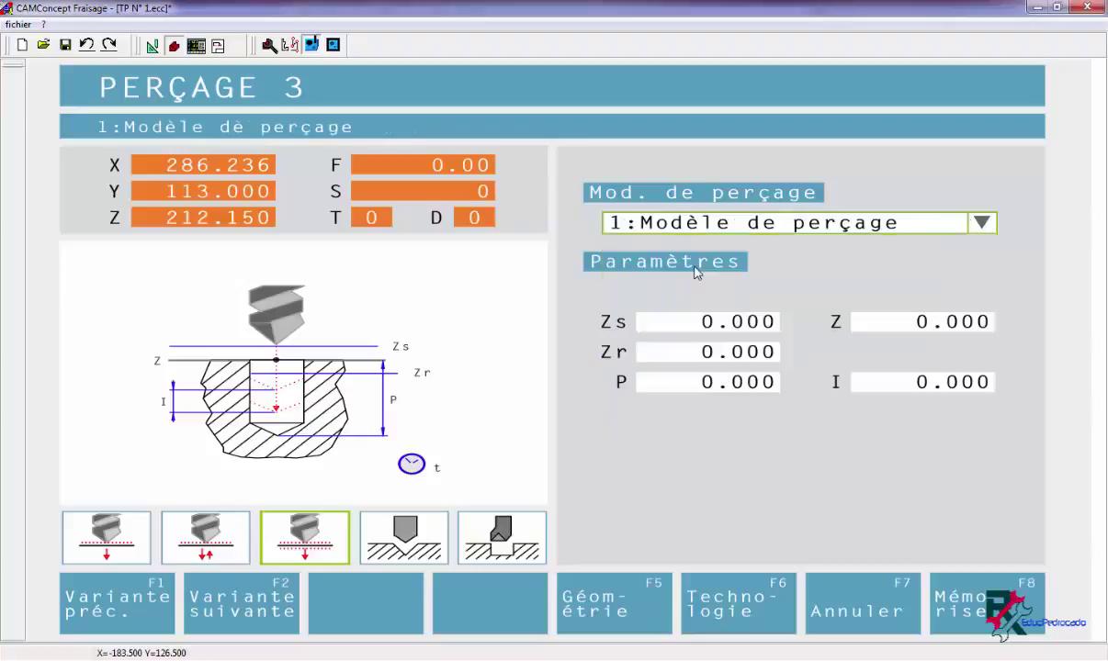
Set the drilling cycle's safety height Zs to 1, depth P to 30 and infeed I to 2.
{"action": "left_click", "coordinate": [685, 323]}
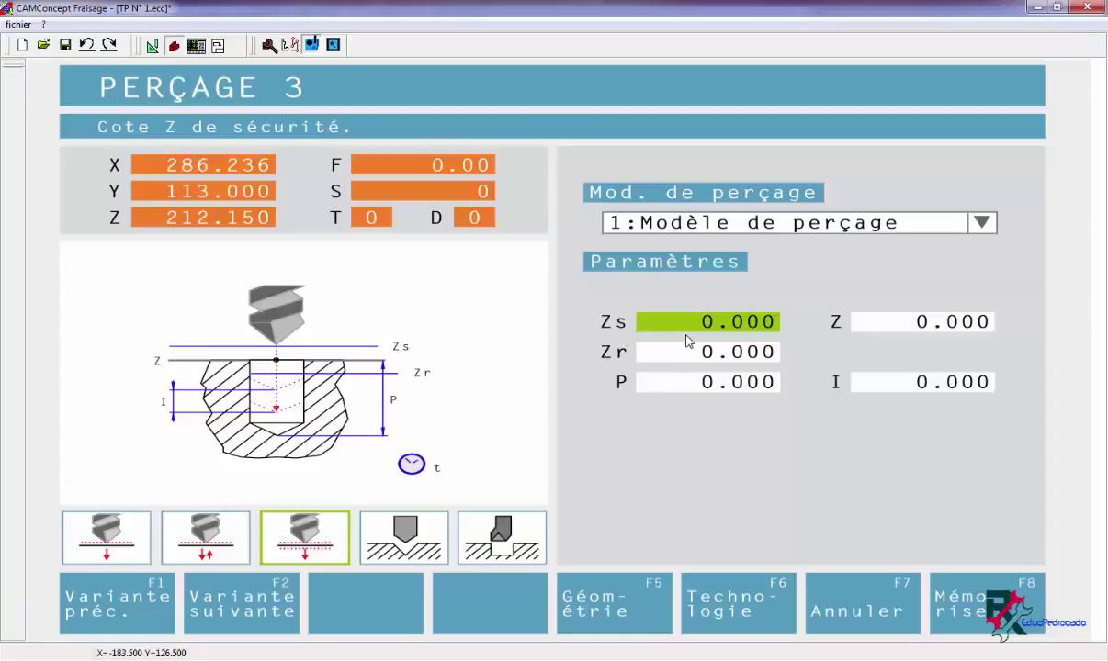
{"action": "type", "text": "1"}
{"action": "left_click", "coordinate": [902, 326]}
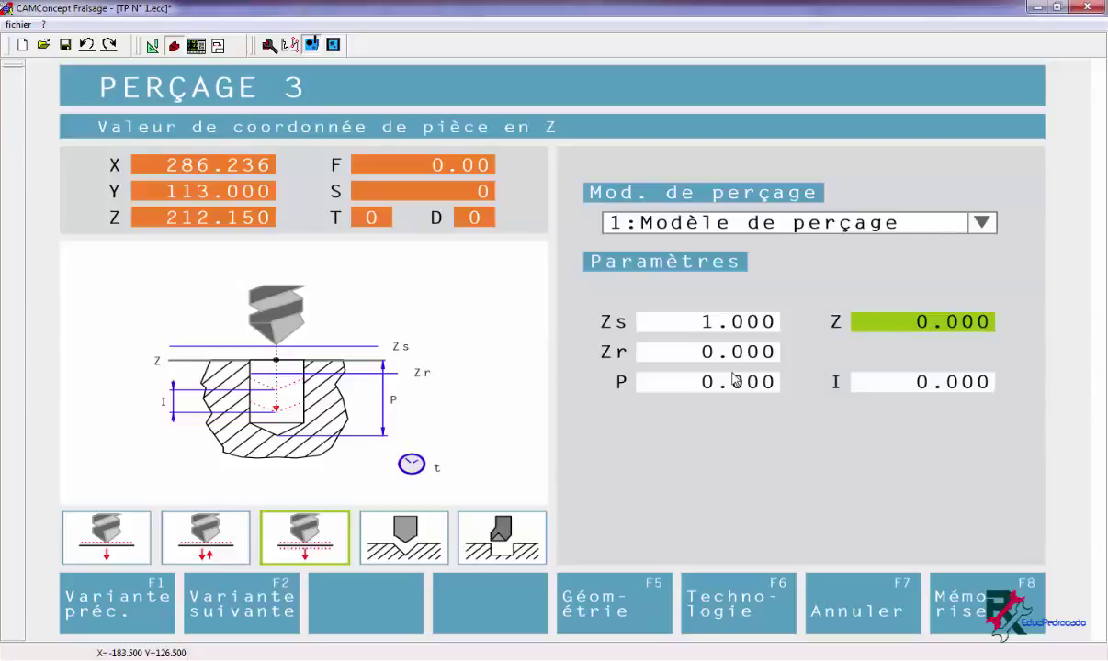
{"action": "left_click", "coordinate": [689, 390]}
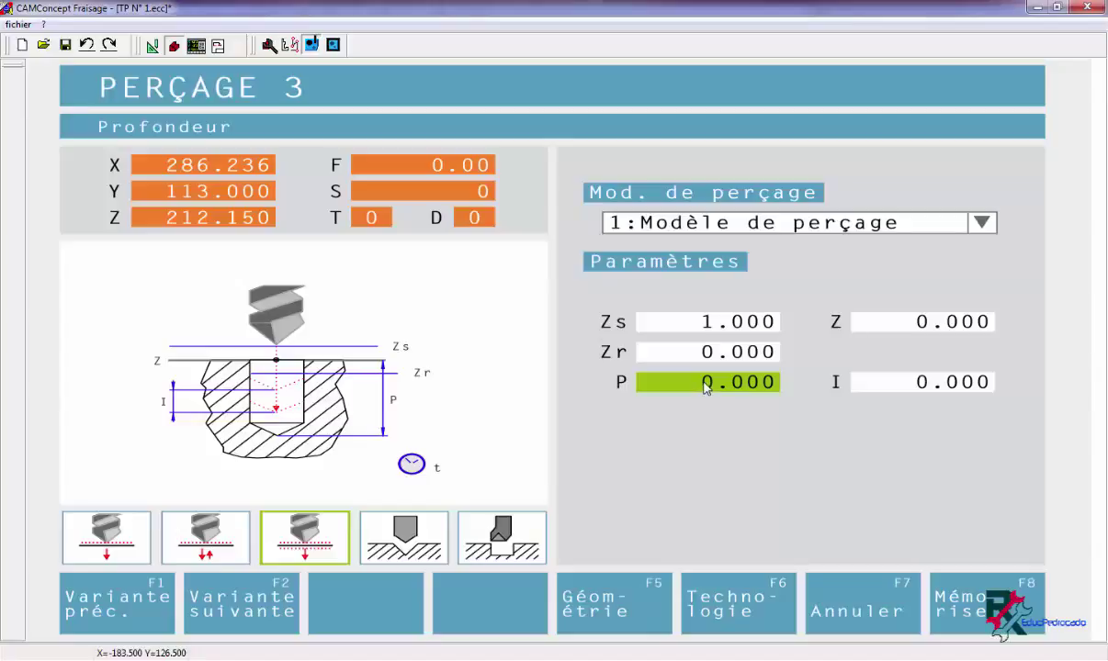
{"action": "type", "text": "30"}
{"action": "left_click", "coordinate": [893, 386]}
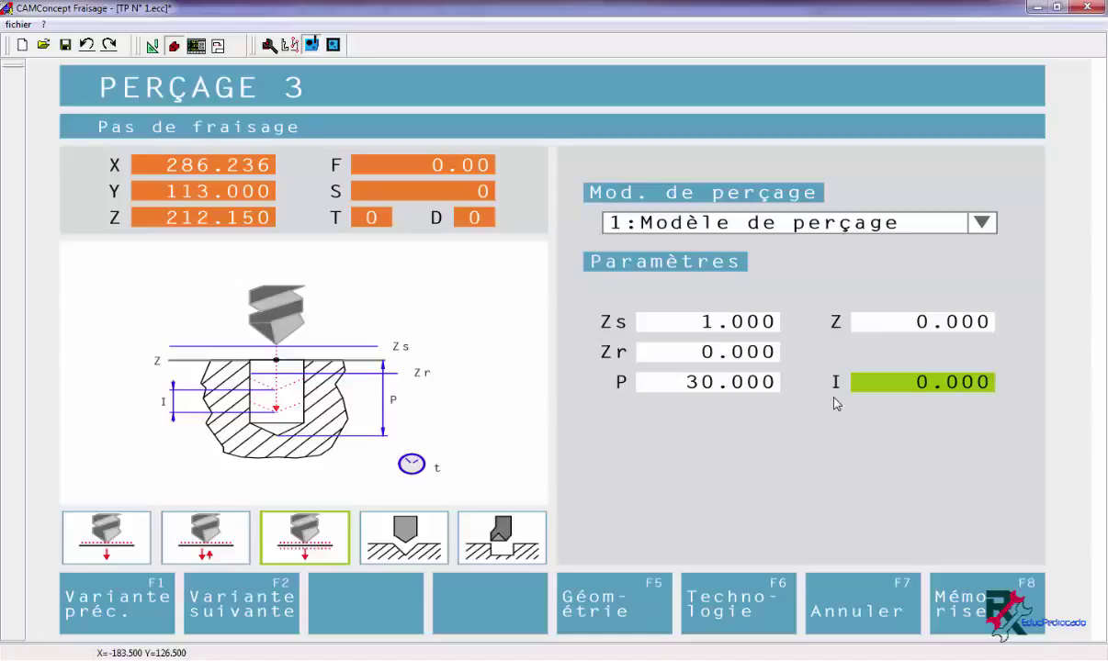
{"action": "type", "text": "2"}
Set the drilling cycle's technology to tool T 1 with offset D 1, feed F 320 and spindle speed S 3200.
{"action": "left_click", "coordinate": [742, 606]}
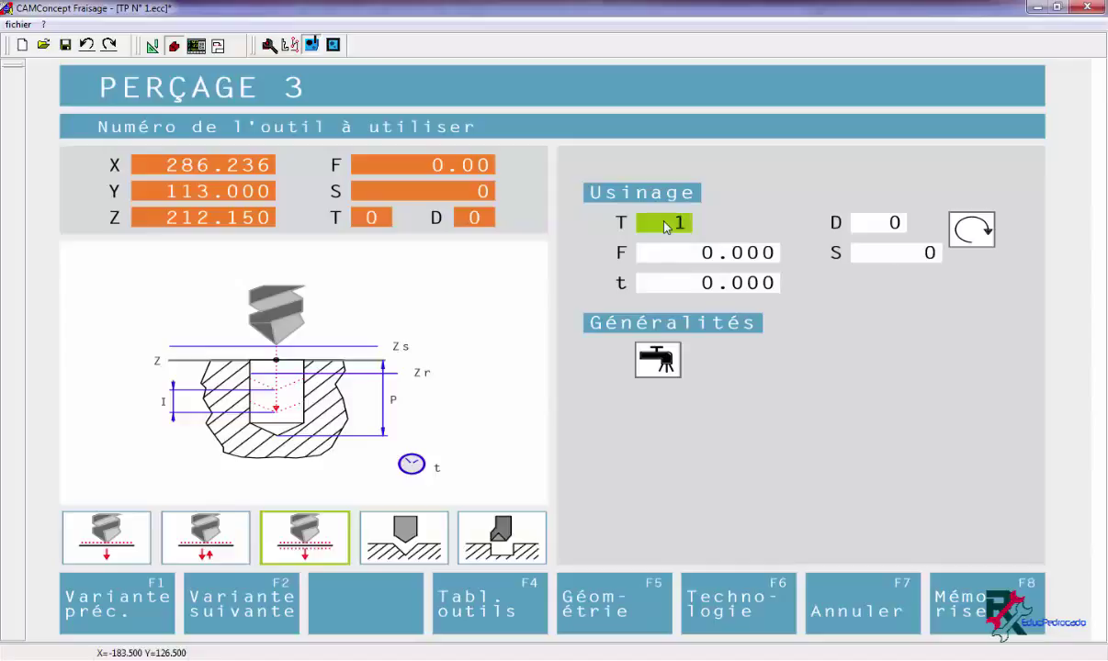
{"action": "left_click", "coordinate": [705, 259]}
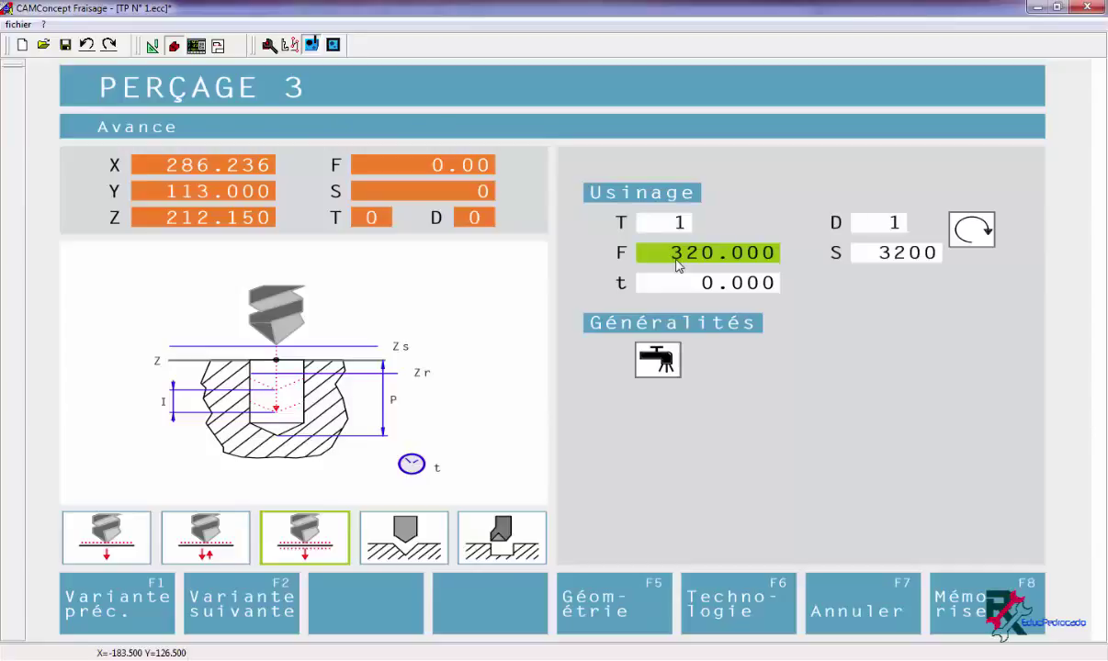
{"action": "left_click", "coordinate": [878, 260]}
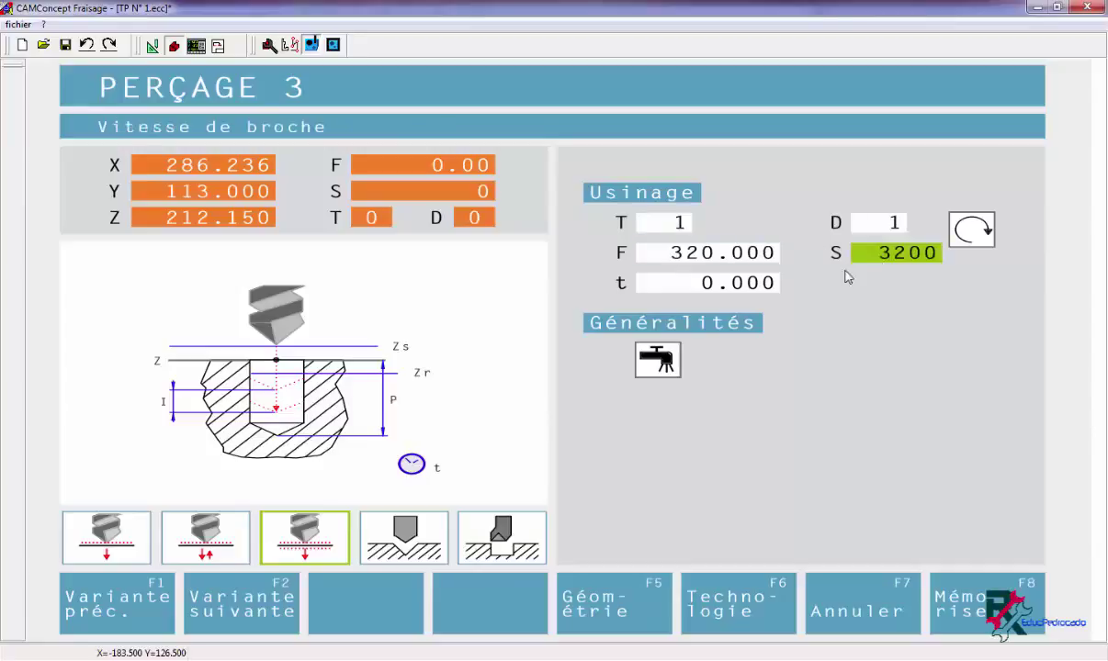
{"action": "key", "text": "Return"}
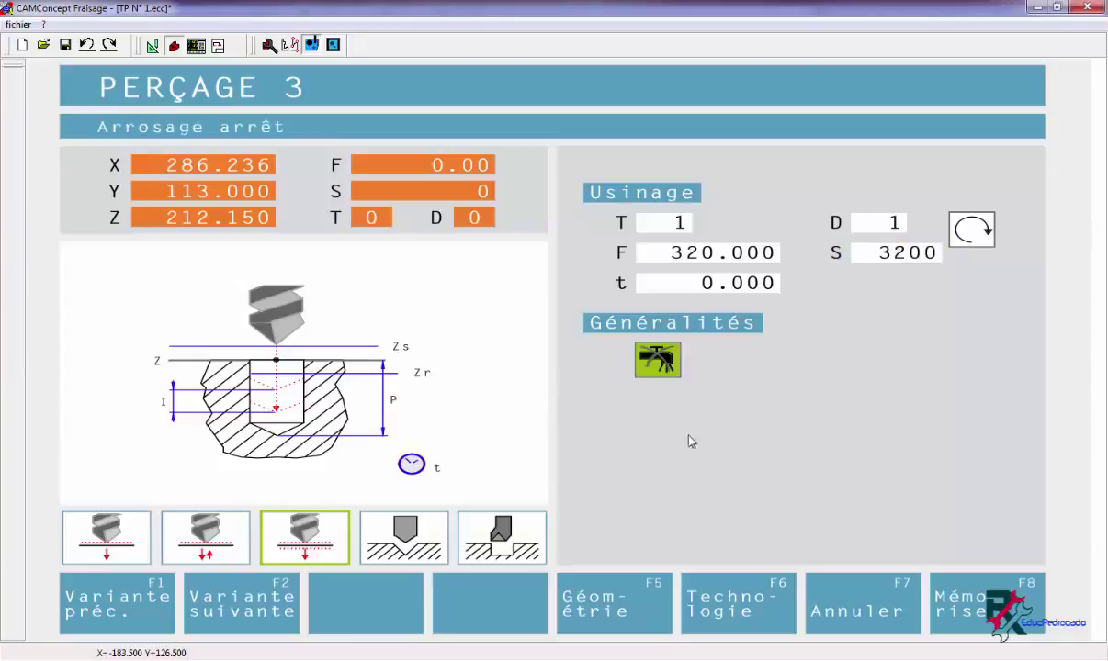
Leave the coolant switched off (Arrosage arrêt) for the drilling cycle and save the cycle.
{"action": "left_click", "coordinate": [663, 363]}
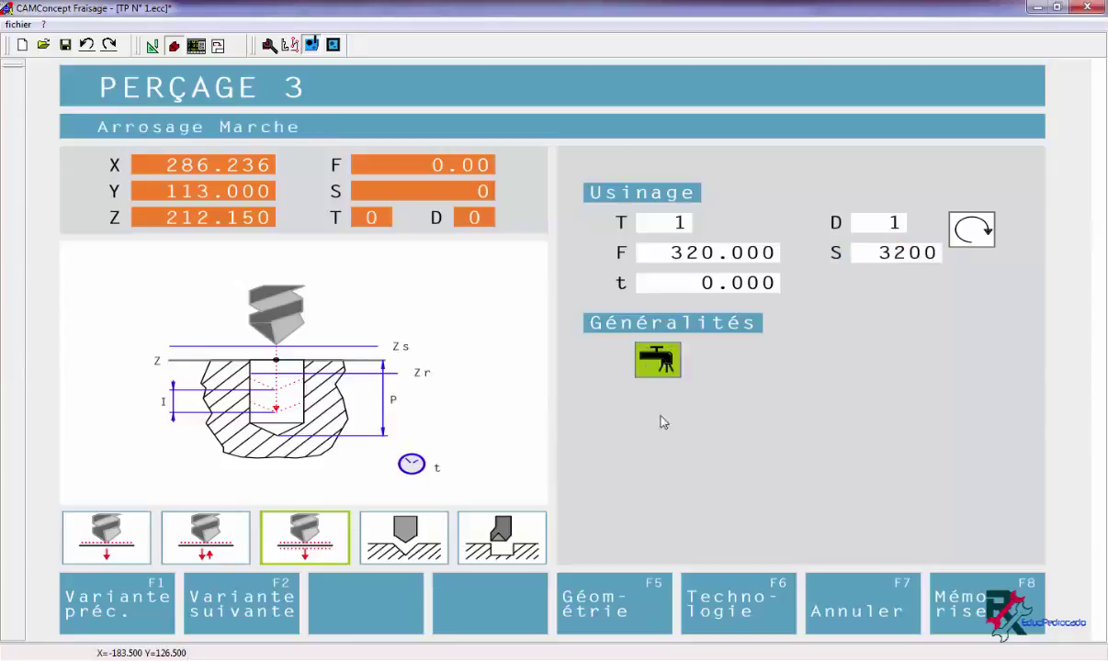
{"action": "left_click", "coordinate": [664, 363]}
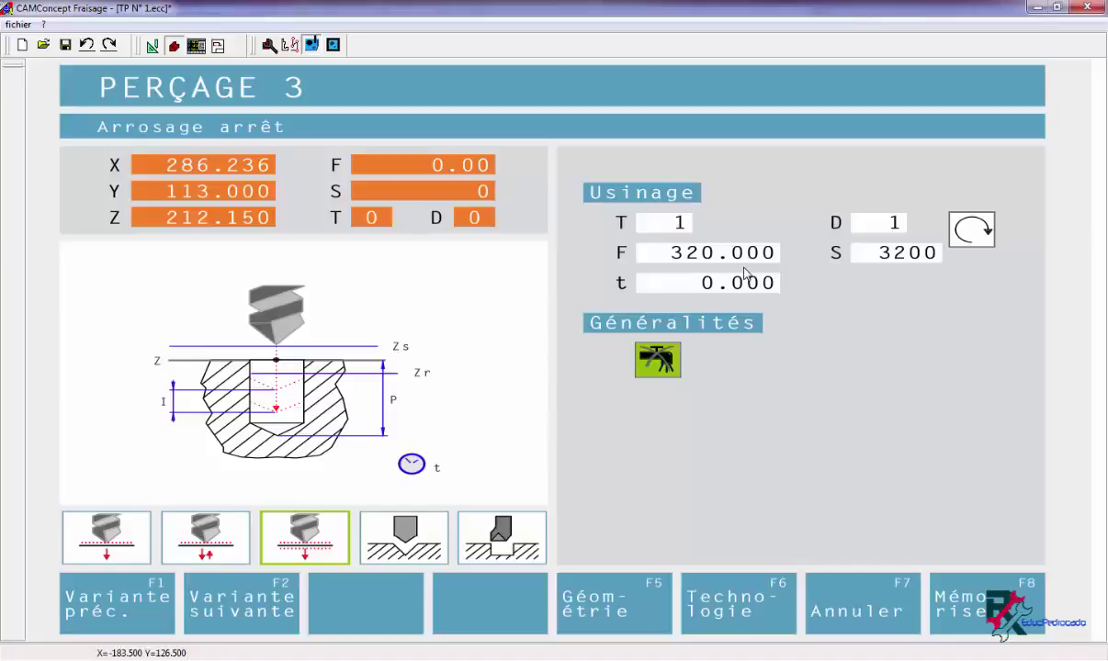
{"action": "left_click", "coordinate": [968, 614]}
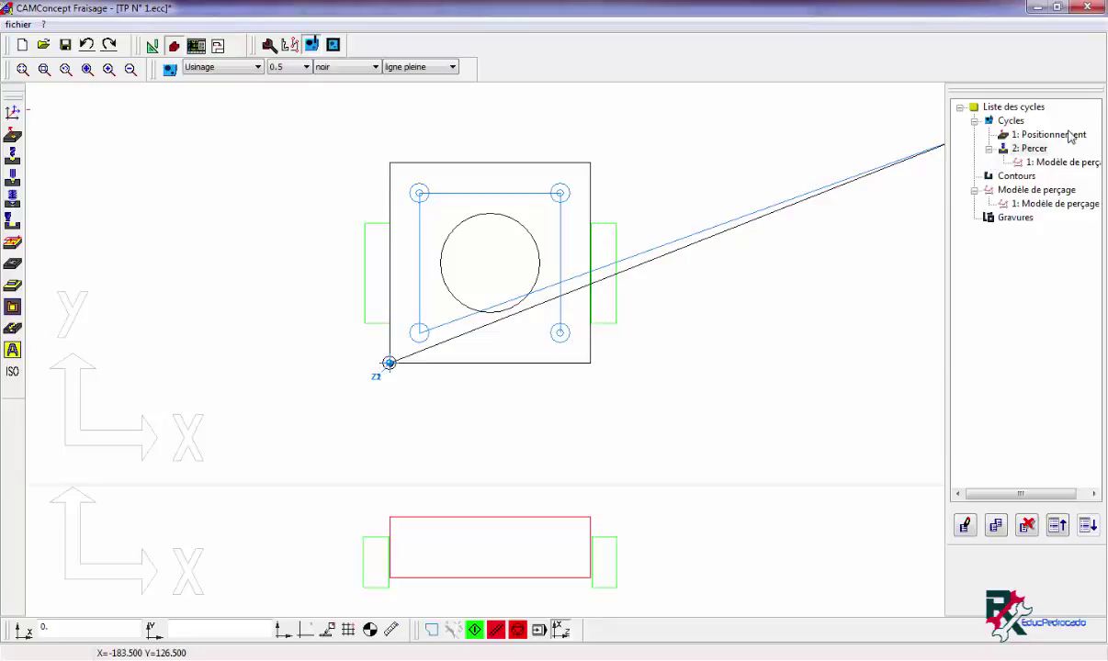
Run the 2D simulation of the positioning cycle, followed by that of the drilling cycle.
{"action": "left_click", "coordinate": [1019, 135]}
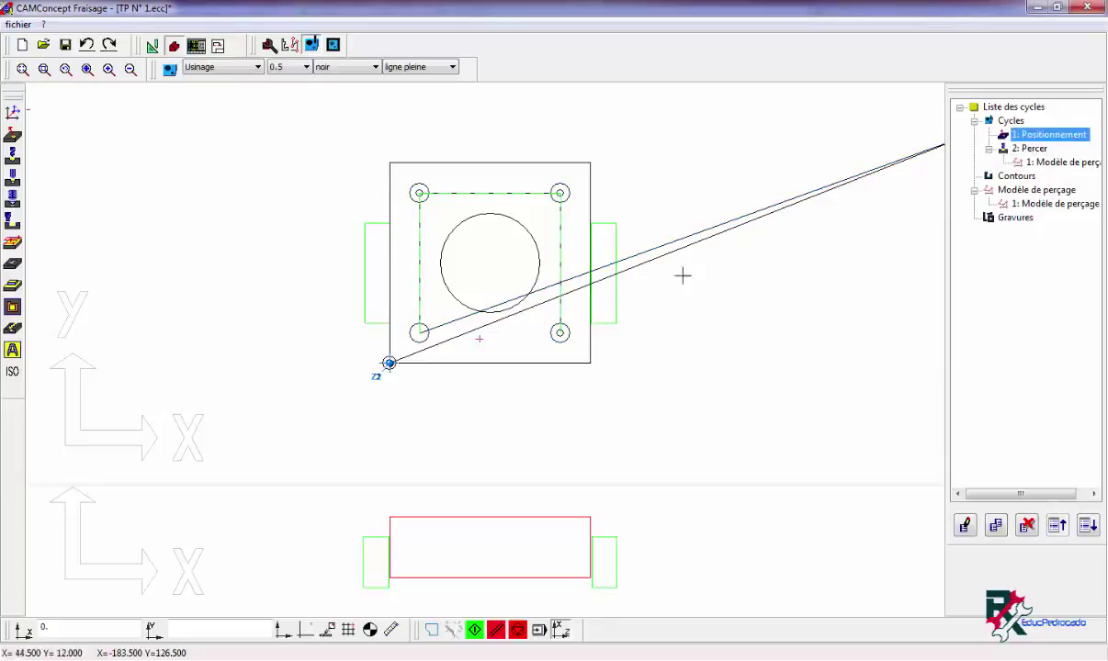
{"action": "left_click", "coordinate": [1027, 148]}
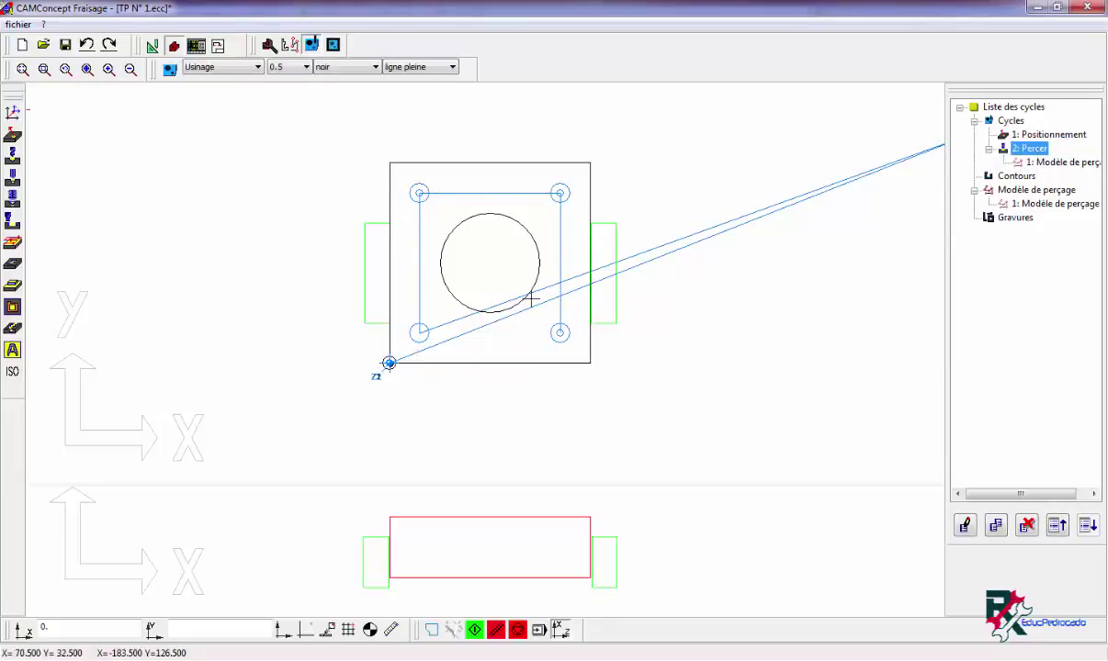
{"action": "left_click", "coordinate": [1005, 120]}
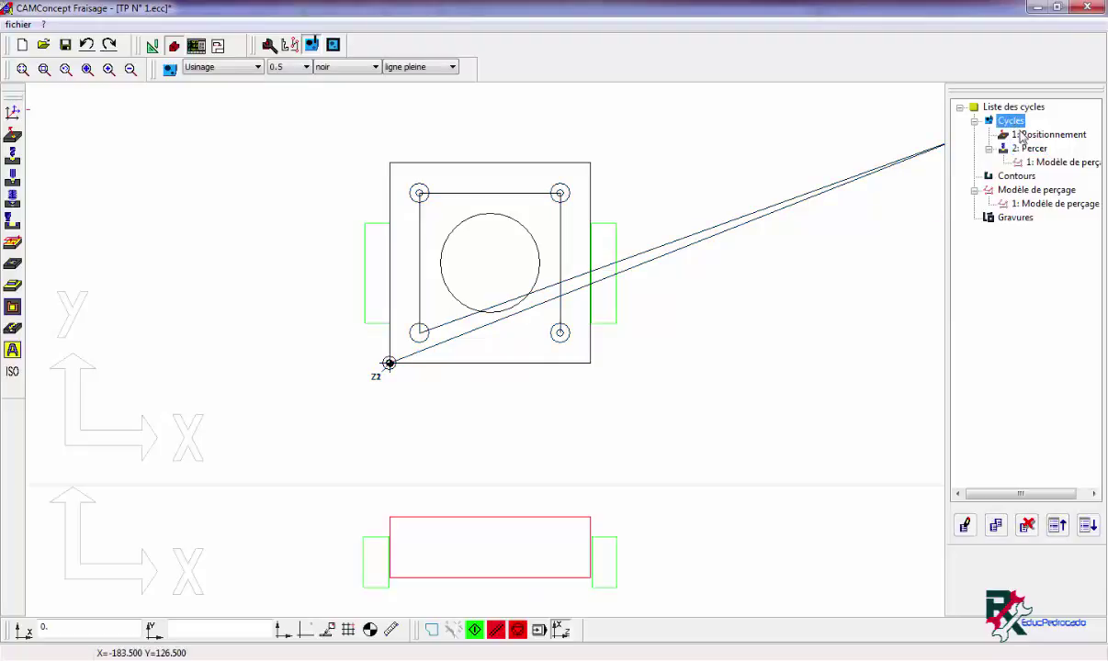
{"action": "left_click", "coordinate": [1005, 134]}
{"action": "left_click", "coordinate": [475, 630]}
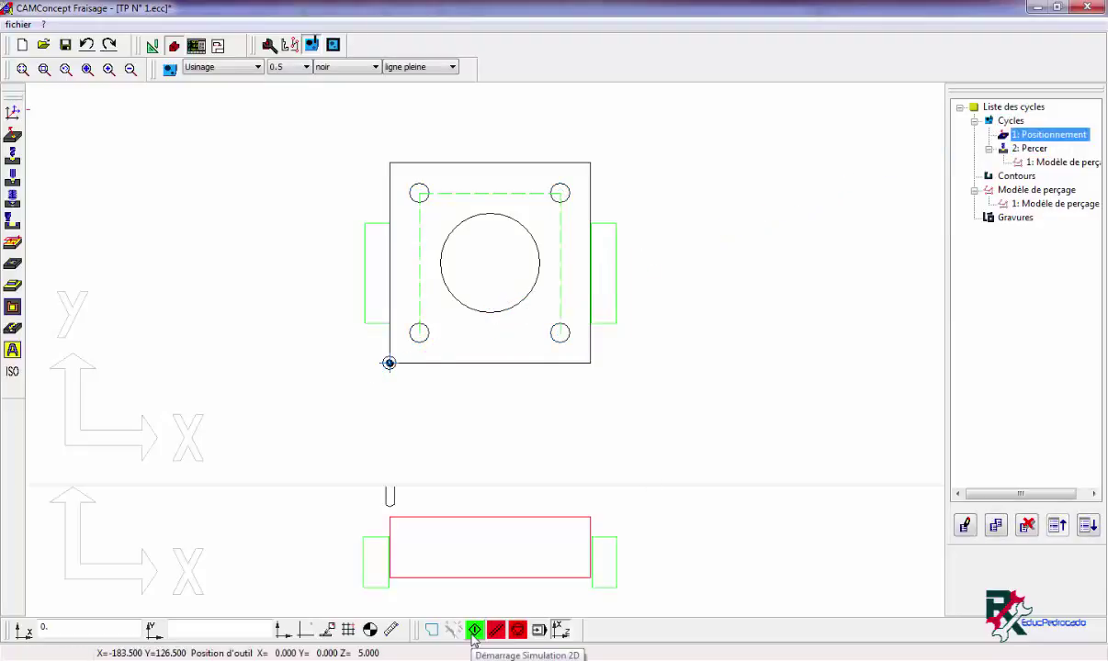
{"action": "left_click", "coordinate": [1029, 148]}
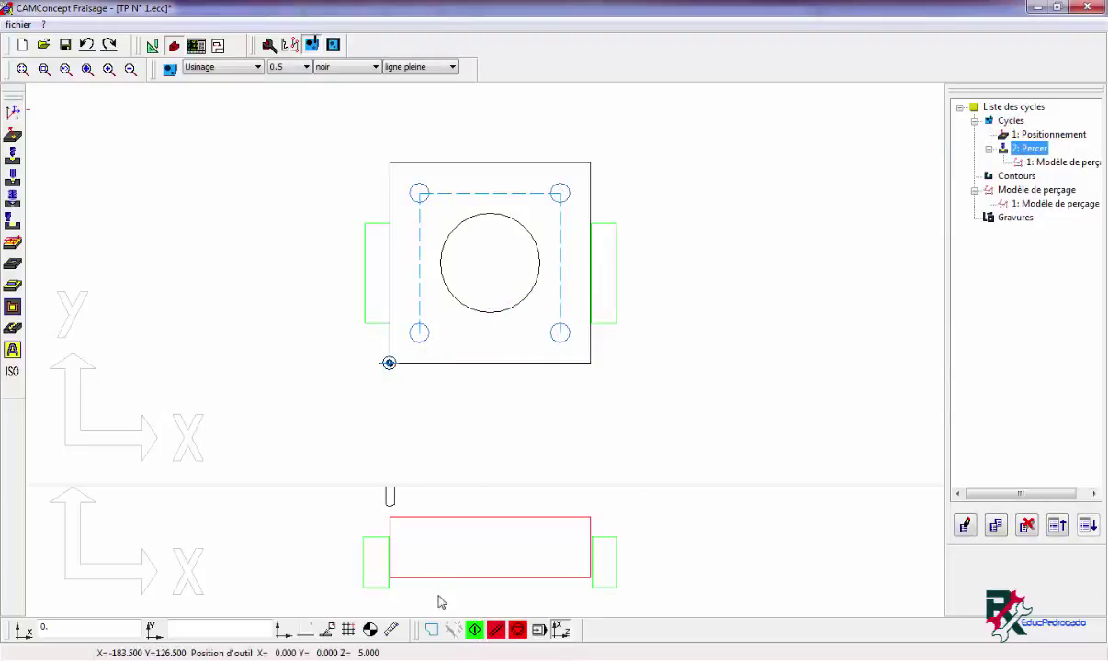
{"action": "left_click", "coordinate": [475, 630]}
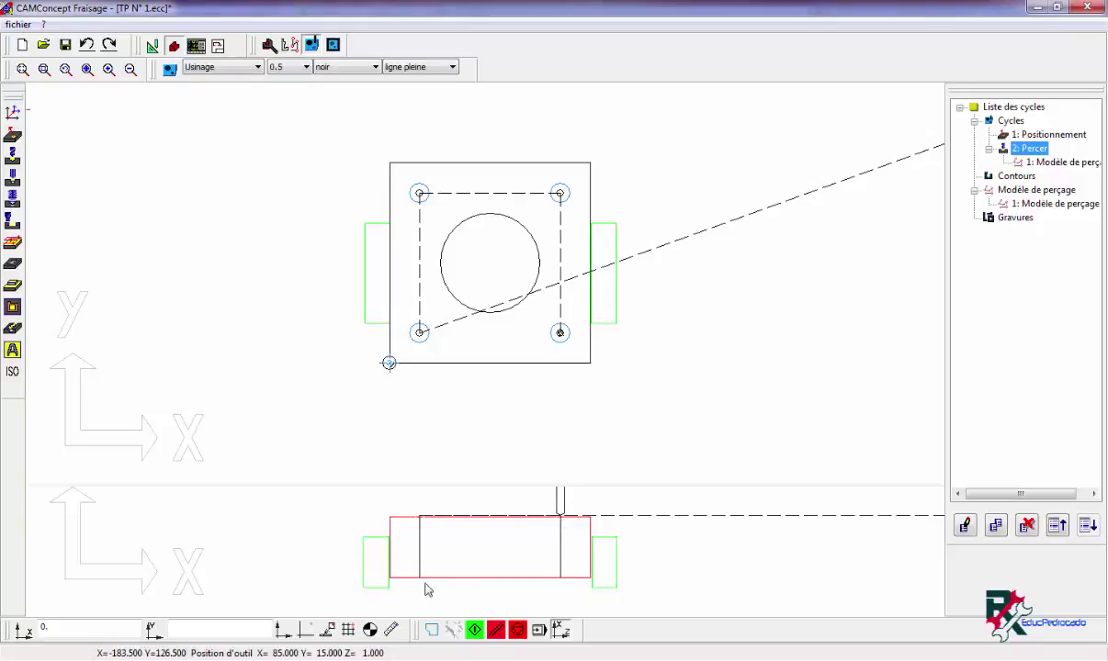
Reopen the drilling cycle, set its depth P to 33 and save it.
{"action": "double_click", "coordinate": [1032, 150]}
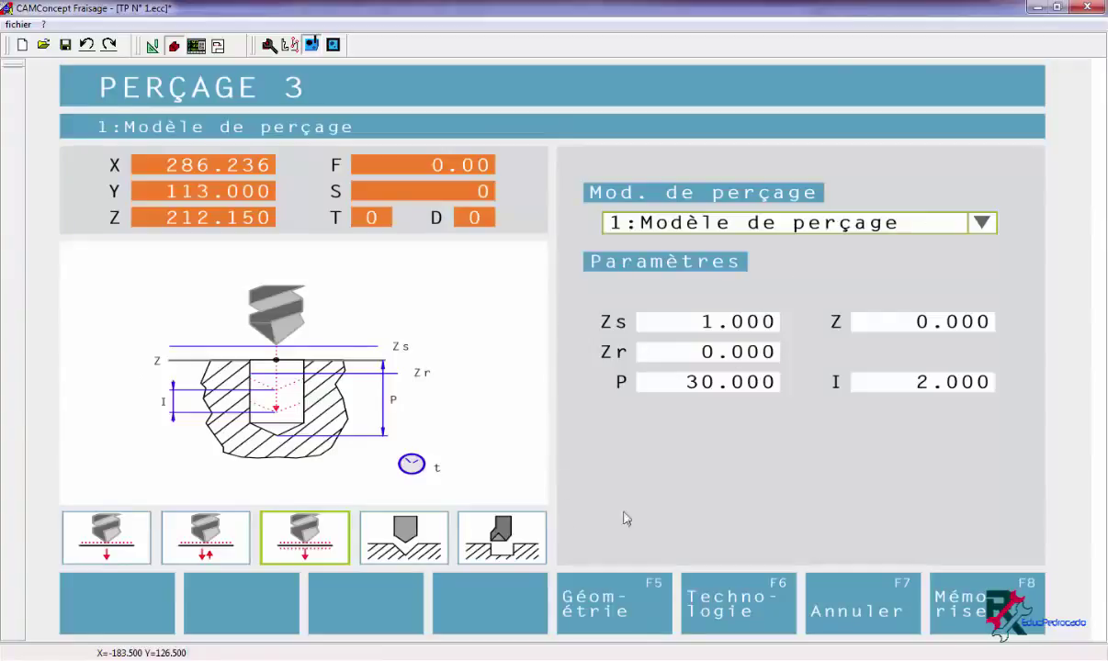
{"action": "left_click", "coordinate": [720, 391]}
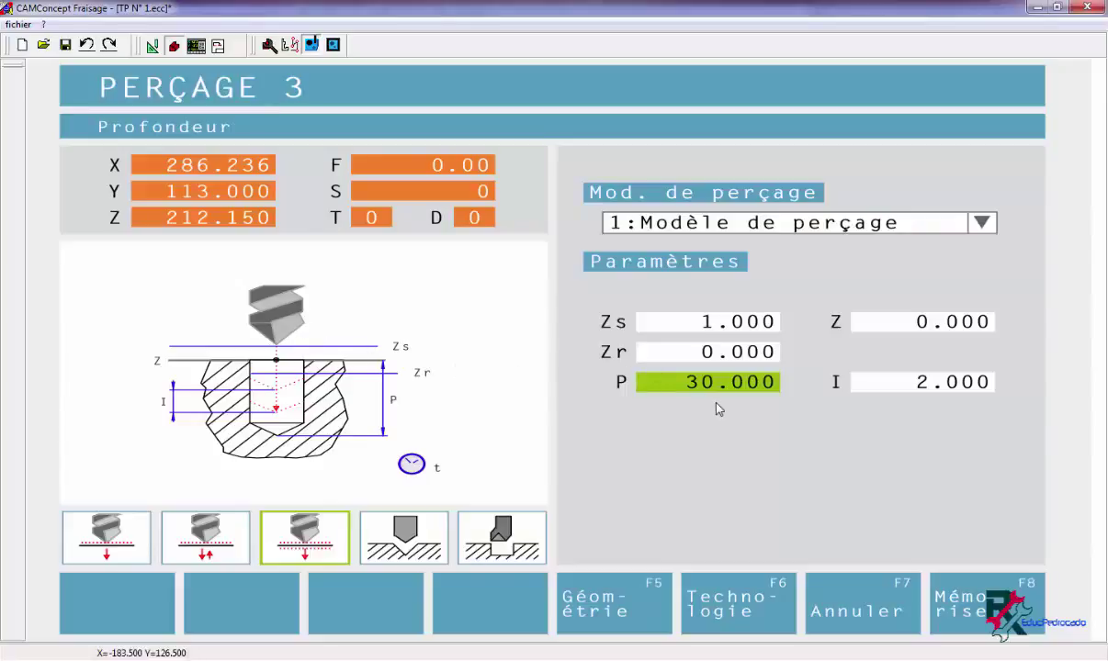
{"action": "type", "text": "3"}
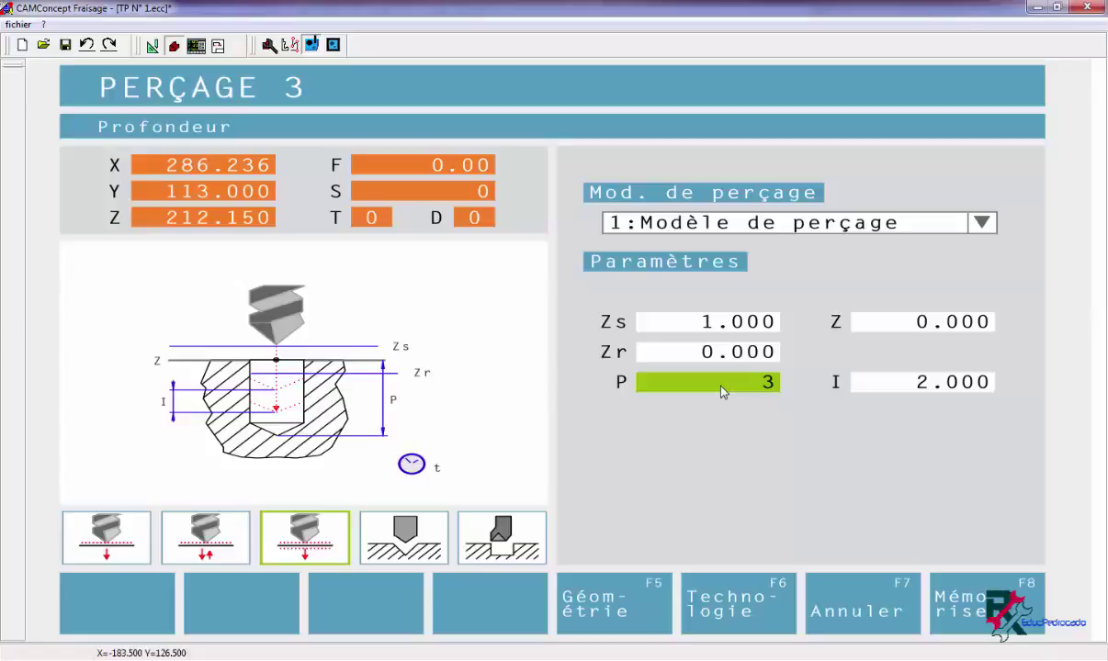
{"action": "type", "text": "3"}
{"action": "left_click", "coordinate": [863, 386]}
{"action": "left_click", "coordinate": [708, 388]}
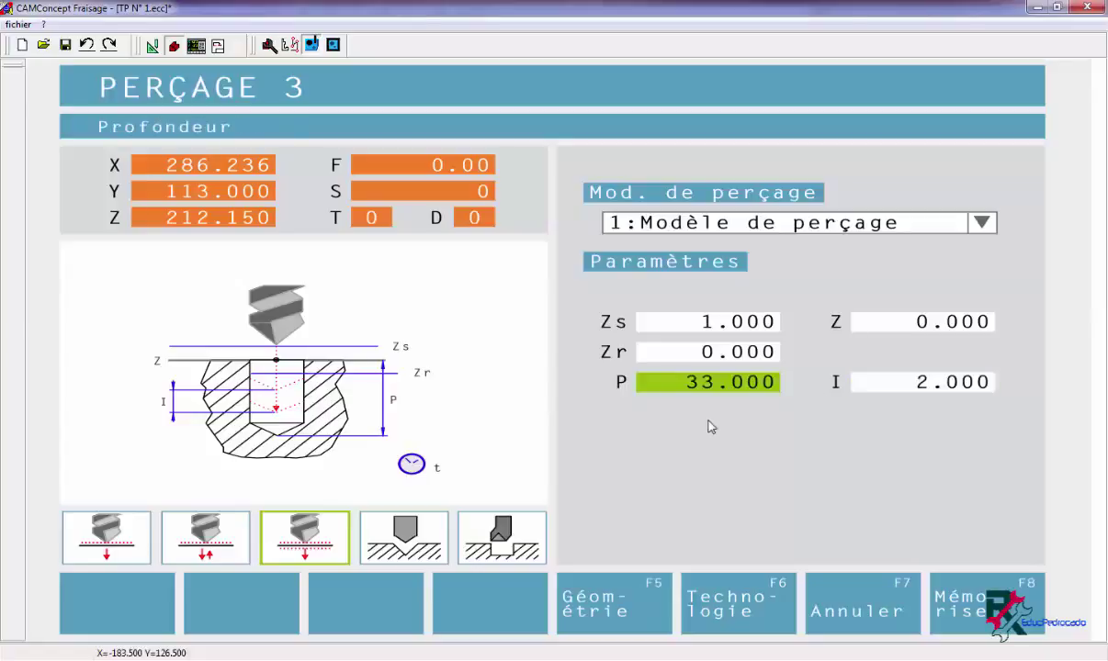
{"action": "left_click", "coordinate": [946, 591]}
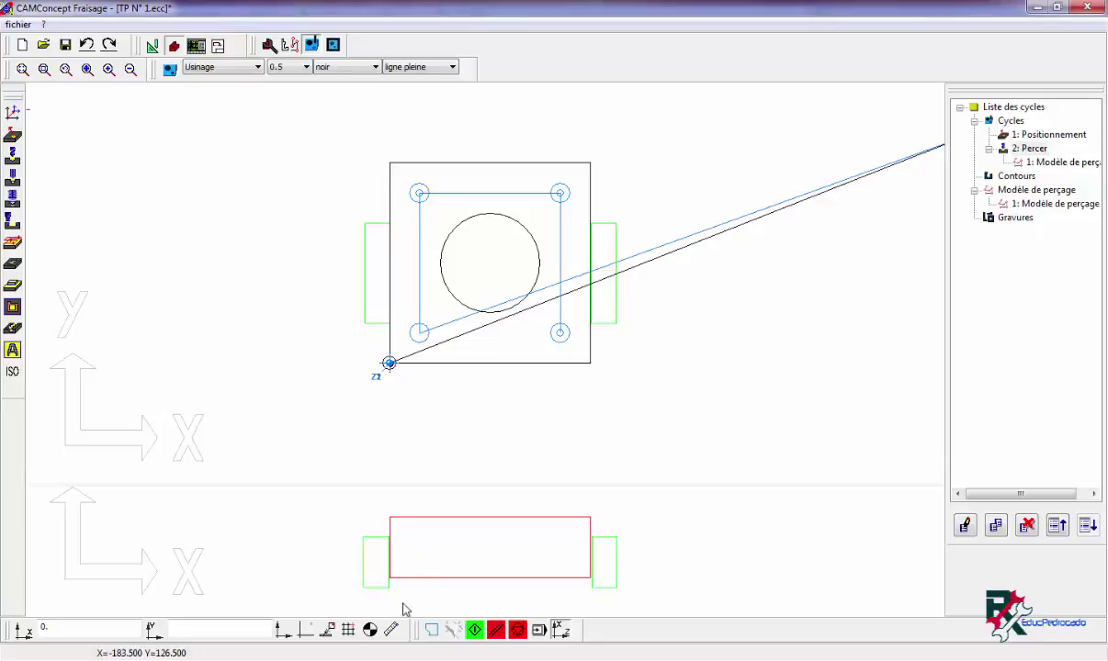
Rerun the 2D simulation of the edited drilling cycle to check the hole depth, and stop it partway.
{"action": "left_click", "coordinate": [1029, 148]}
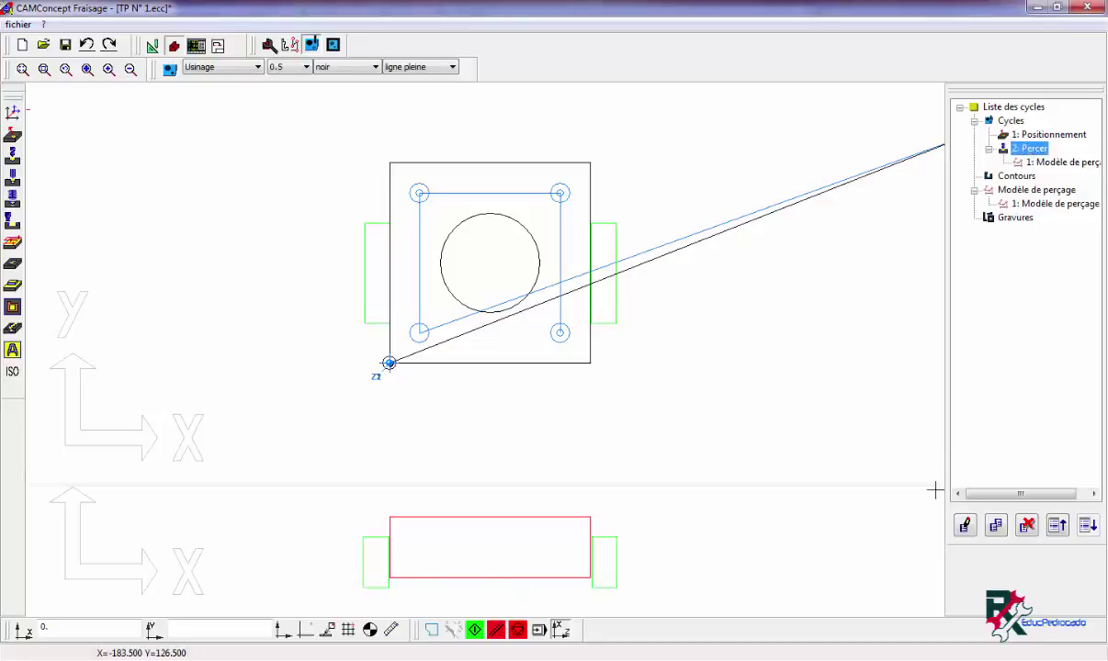
{"action": "left_click", "coordinate": [474, 630]}
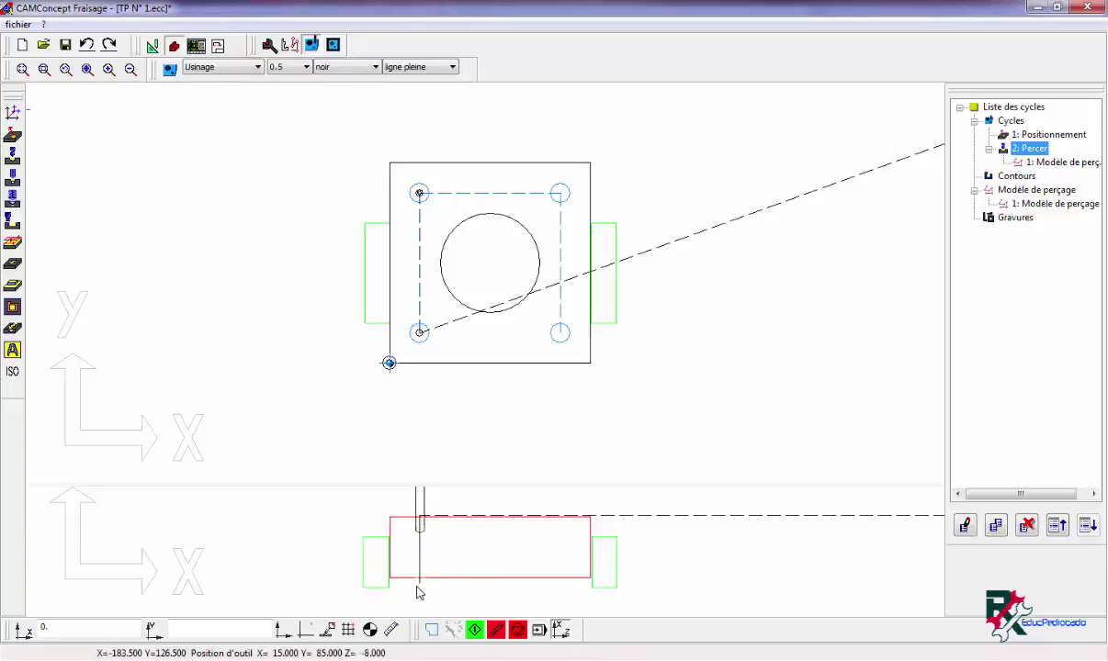
{"action": "left_click", "coordinate": [497, 630]}
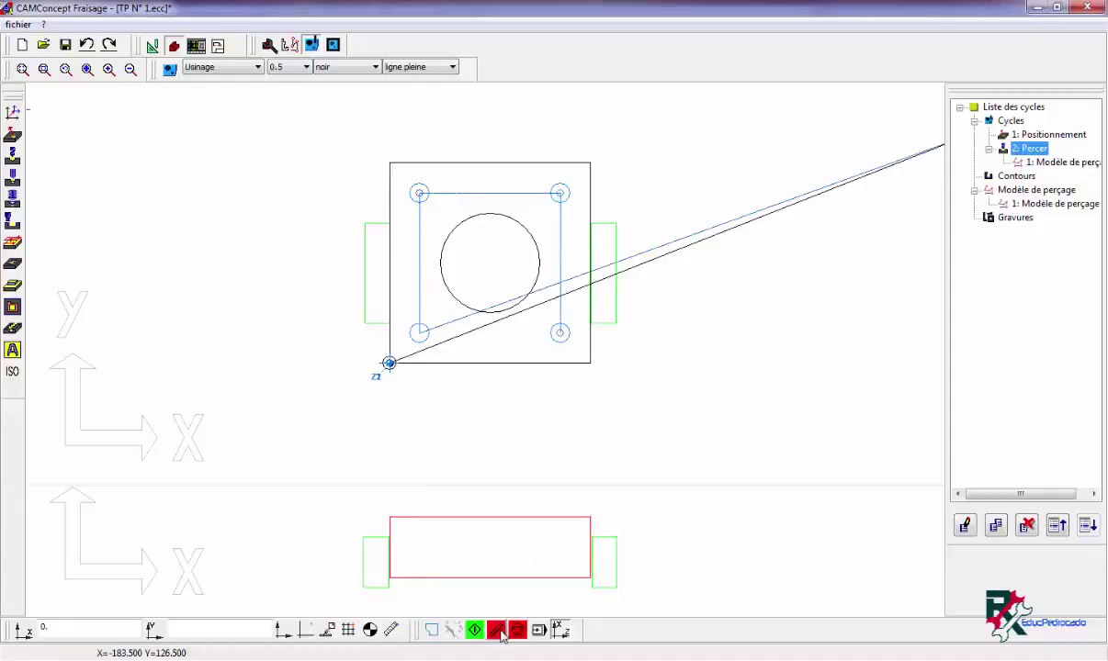
Open the 3D simulation and play the machining of the part.
{"action": "left_click", "coordinate": [334, 46]}
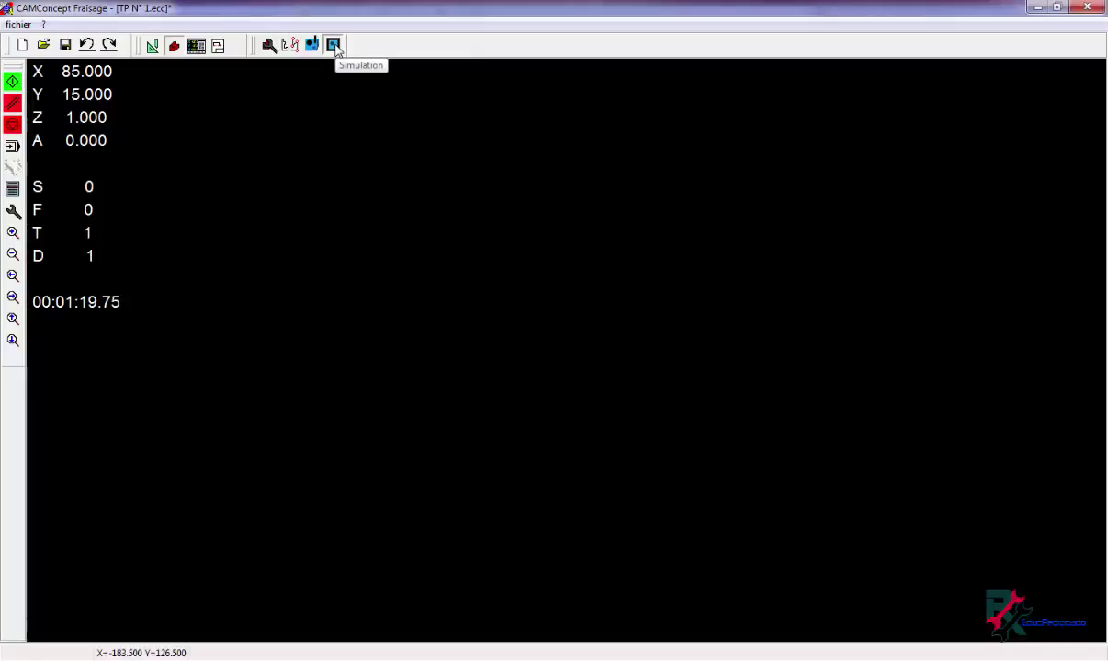
{"action": "left_click", "coordinate": [12, 81]}
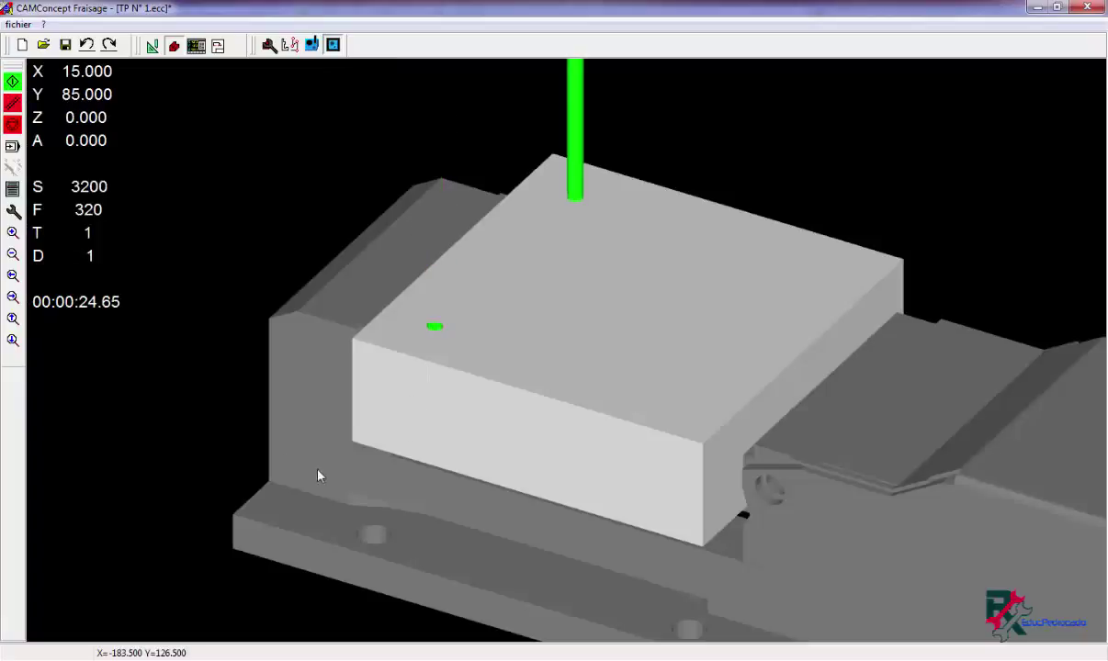
{"action": "mouse_move", "coordinate": [415, 517]}
{"action": "left_mouse_down"}
{"action": "mouse_move", "coordinate": [425, 487]}
{"action": "mouse_move", "coordinate": [468, 484]}
{"action": "mouse_move", "coordinate": [413, 515]}
{"action": "left_mouse_up"}
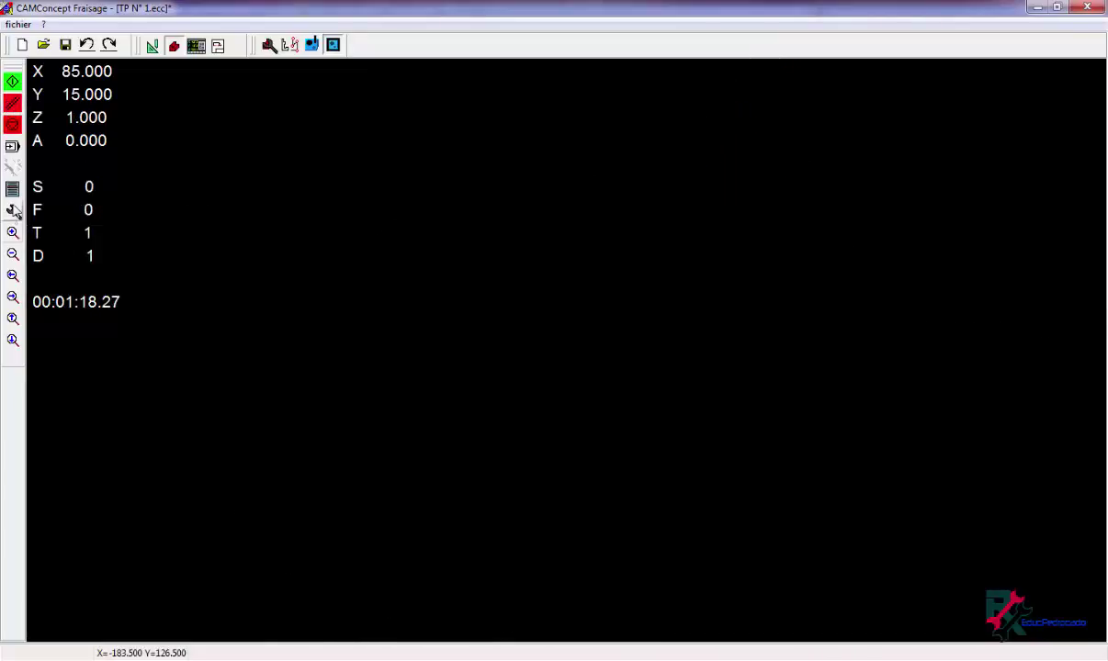
Slow down the 3D simulation by setting its waiting cycles (Cycles d'attente) to 2.
{"action": "left_click", "coordinate": [12, 210]}
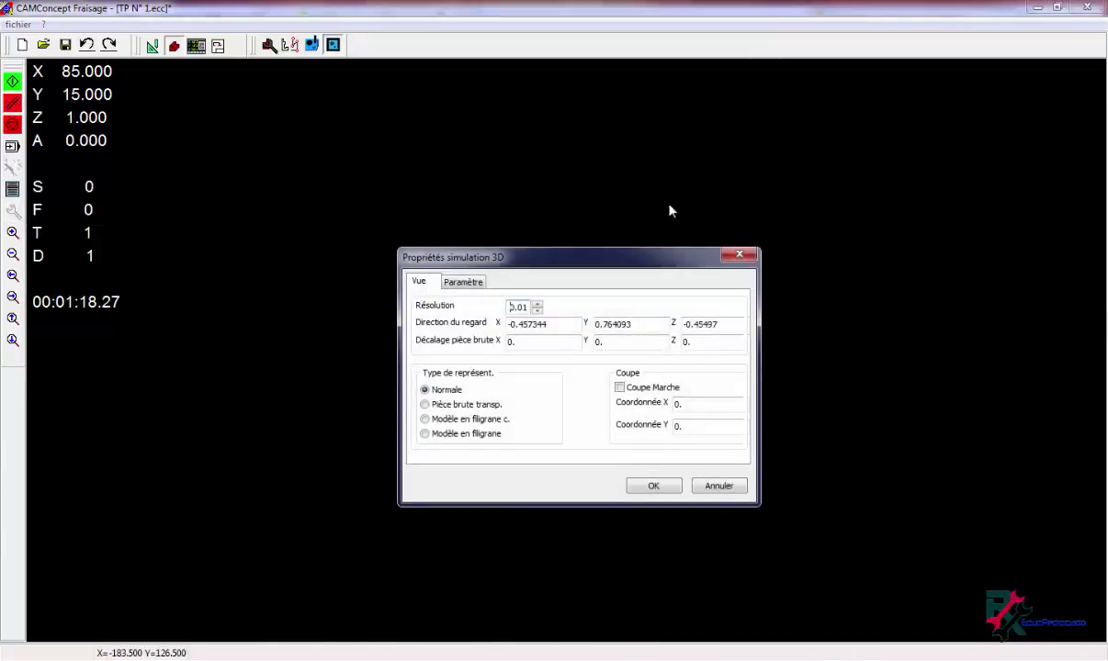
{"action": "left_click", "coordinate": [739, 254]}
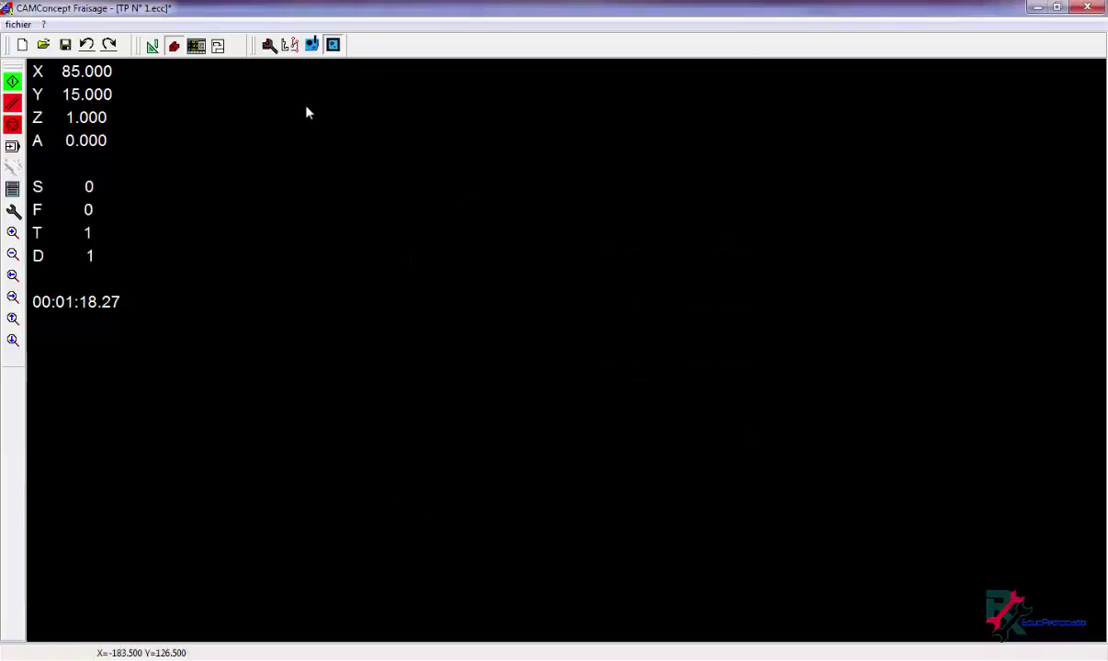
{"action": "left_click", "coordinate": [13, 212]}
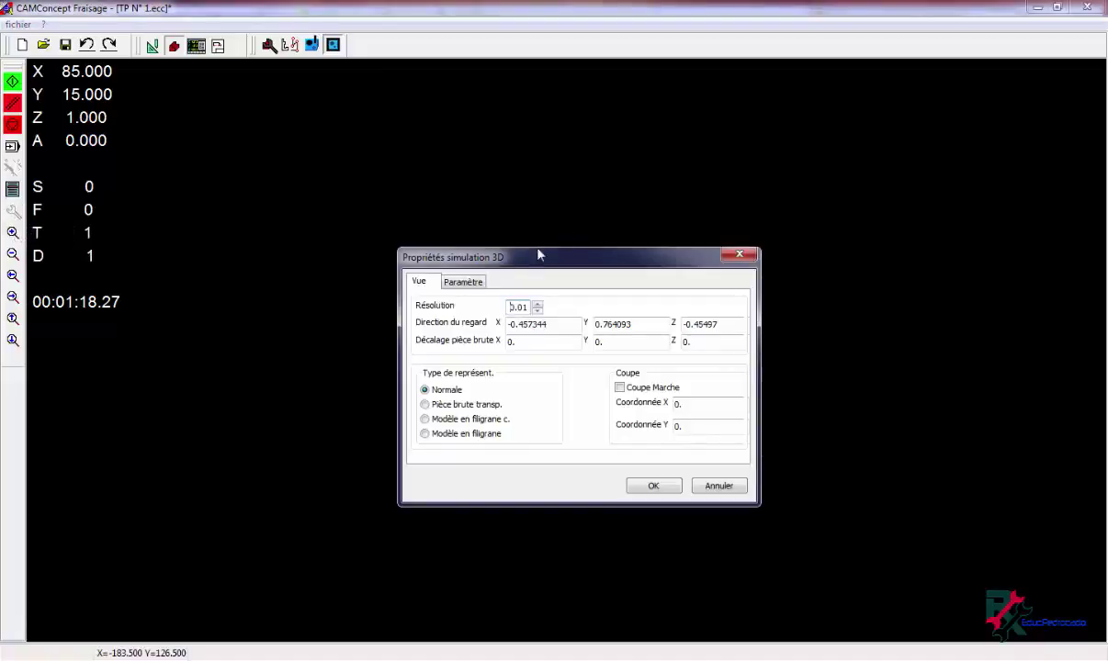
{"action": "left_click_drag", "start_coordinate": [515, 262], "coordinate": [406, 167]}
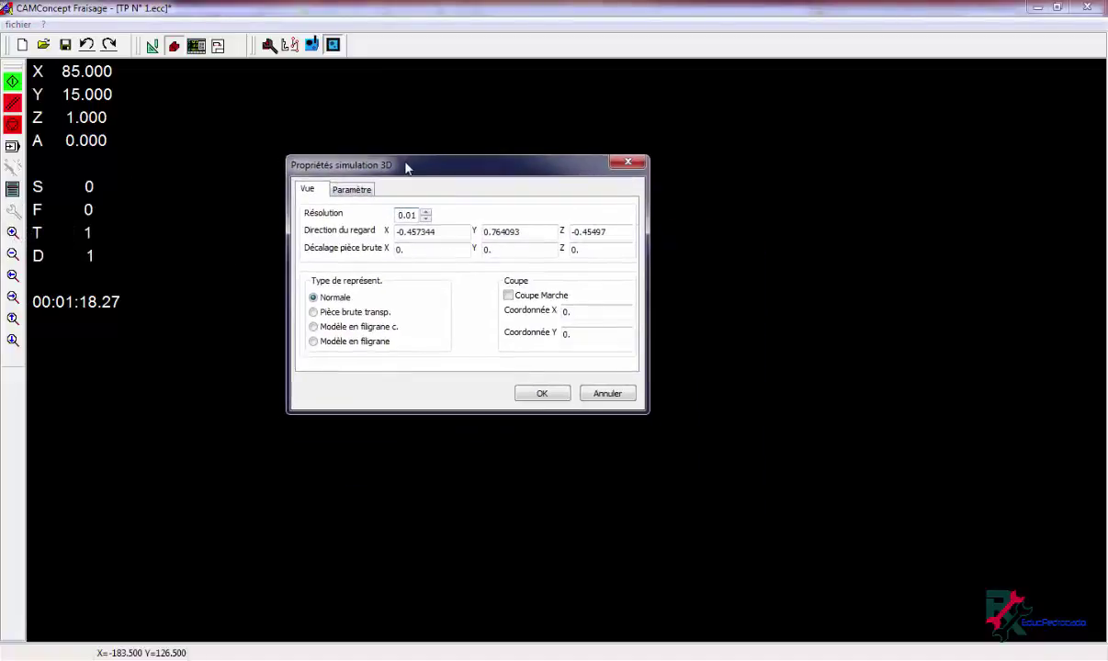
{"action": "left_click", "coordinate": [364, 192]}
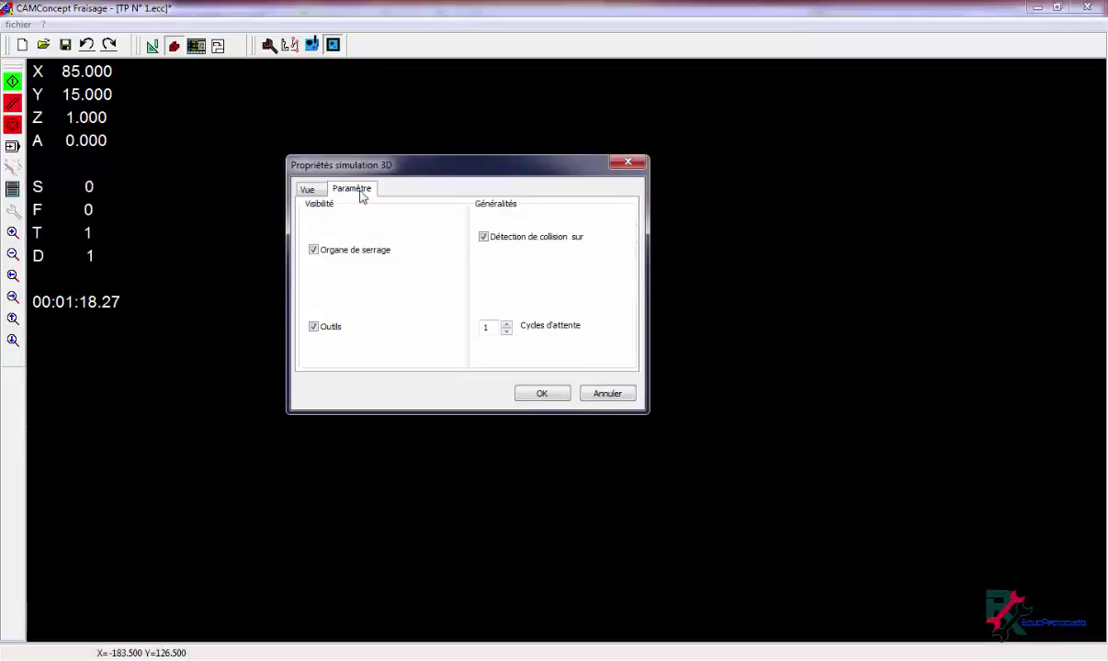
{"action": "left_click", "coordinate": [506, 324]}
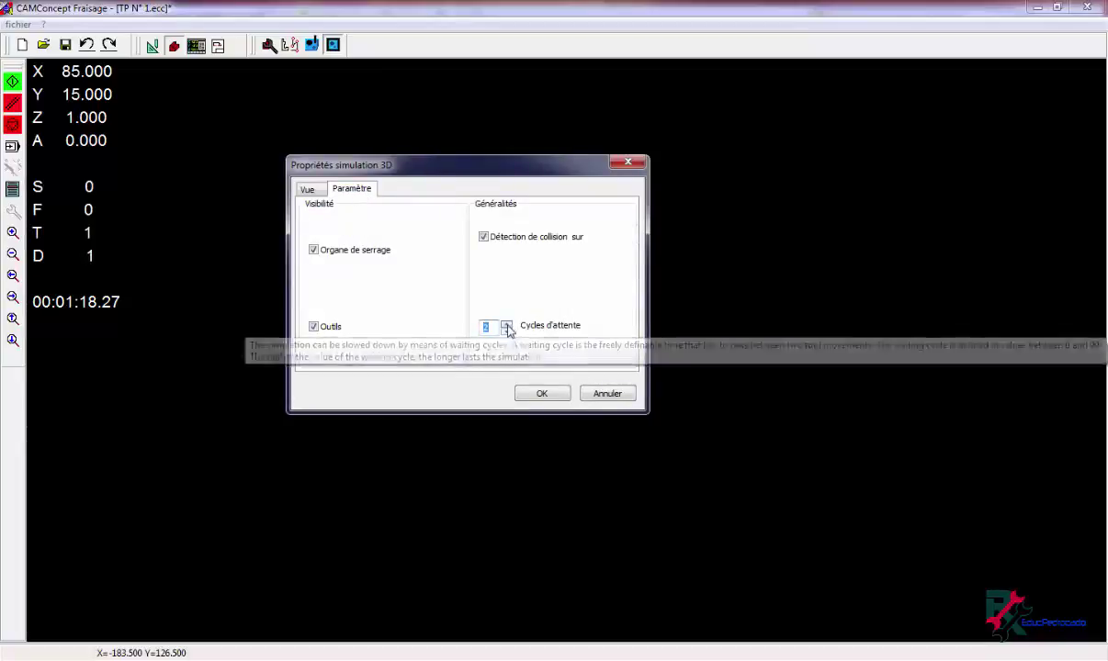
{"action": "left_click", "coordinate": [307, 190]}
{"action": "left_click", "coordinate": [347, 189]}
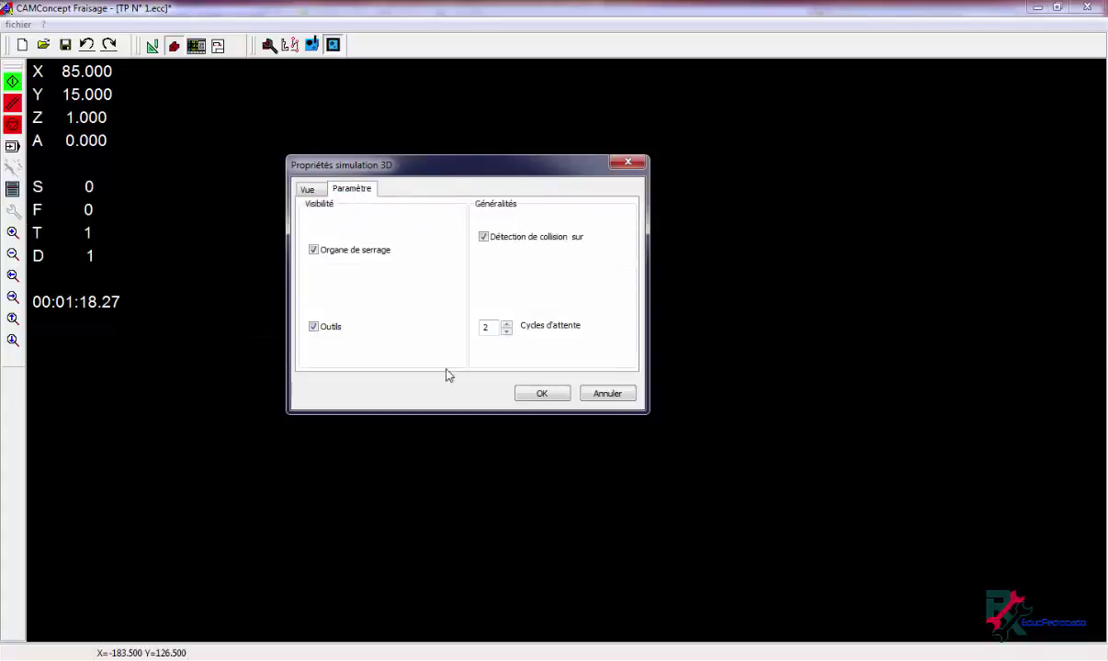
{"action": "left_click", "coordinate": [303, 189]}
{"action": "left_click", "coordinate": [542, 394]}
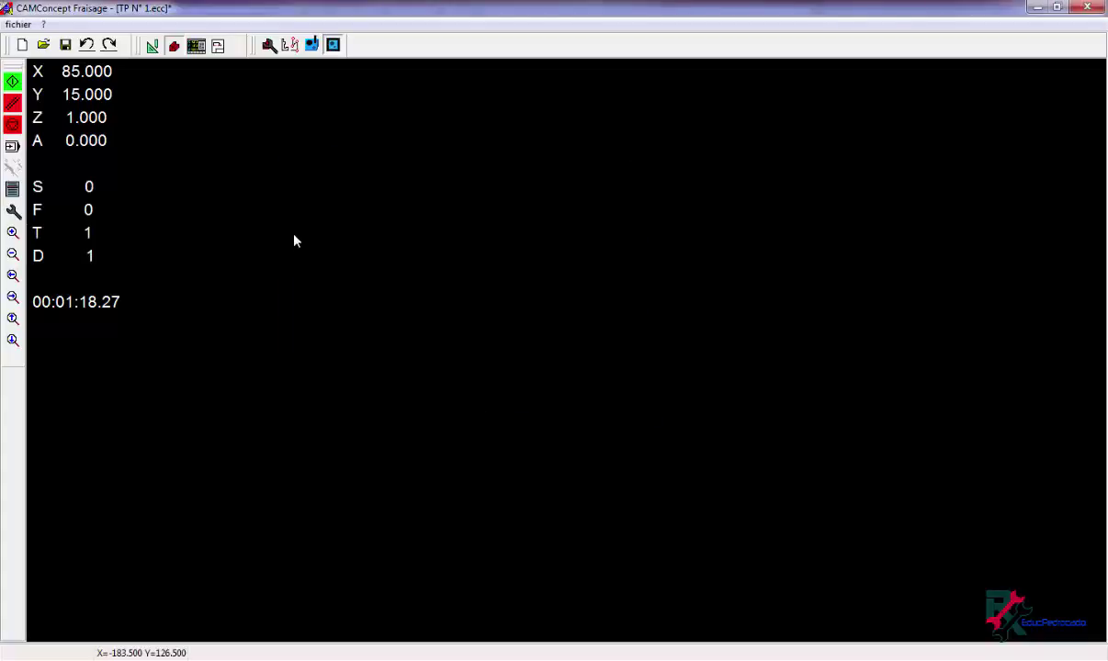
Replay the 3D simulation and examine from above and below whether the drill passes through the part.
{"action": "left_click", "coordinate": [12, 82]}
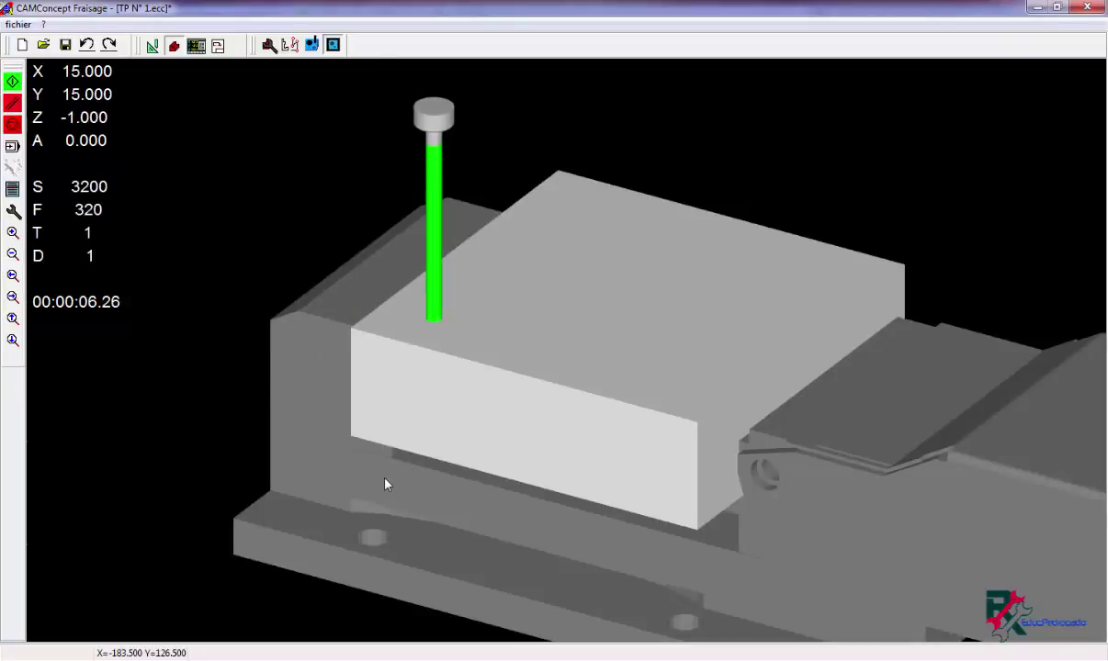
{"action": "left_click_drag", "start_coordinate": [382, 478], "coordinate": [411, 463]}
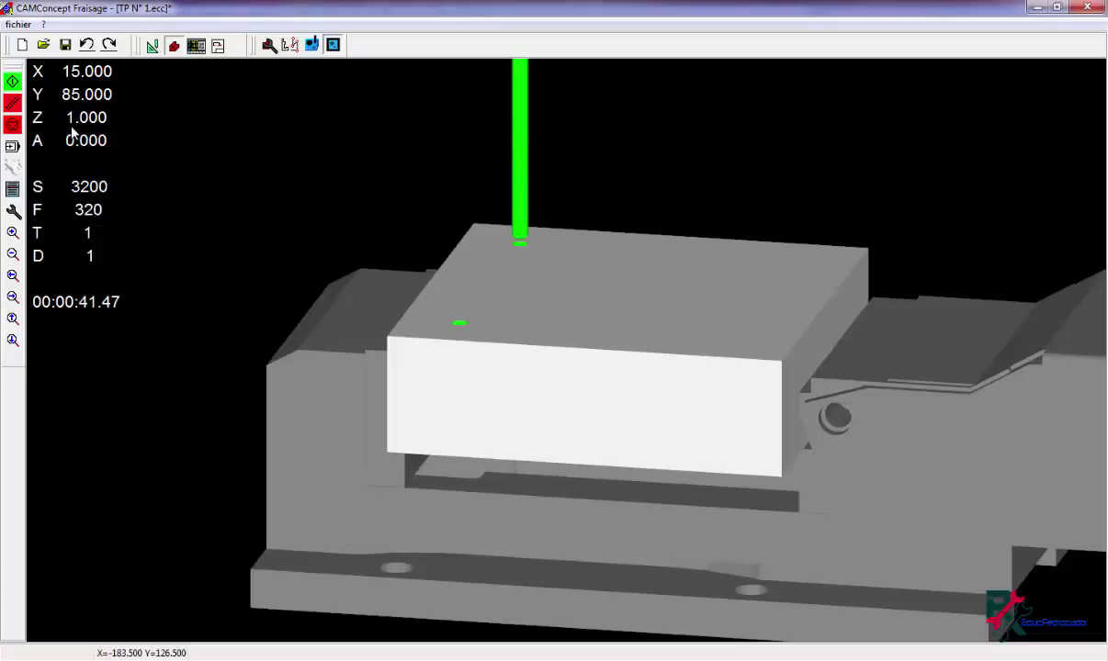
{"action": "left_click_drag", "start_coordinate": [557, 403], "coordinate": [606, 389]}
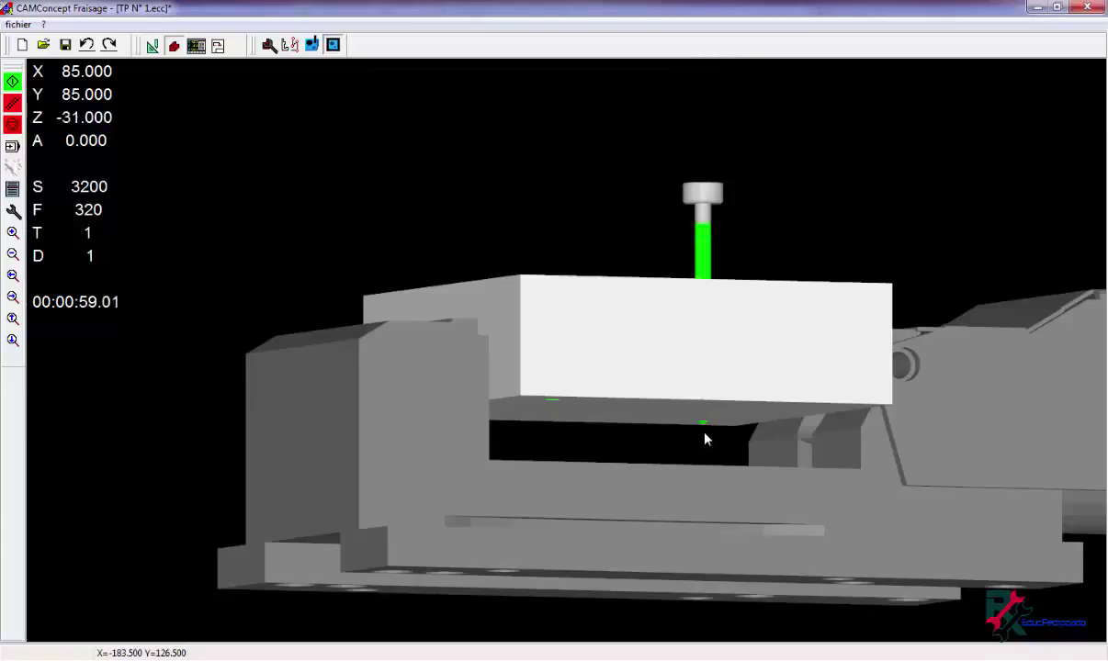
Examine the four drilled holes from above in the 3D simulation, and reset and leave the simulation.
{"action": "left_click_drag", "start_coordinate": [735, 447], "coordinate": [643, 470]}
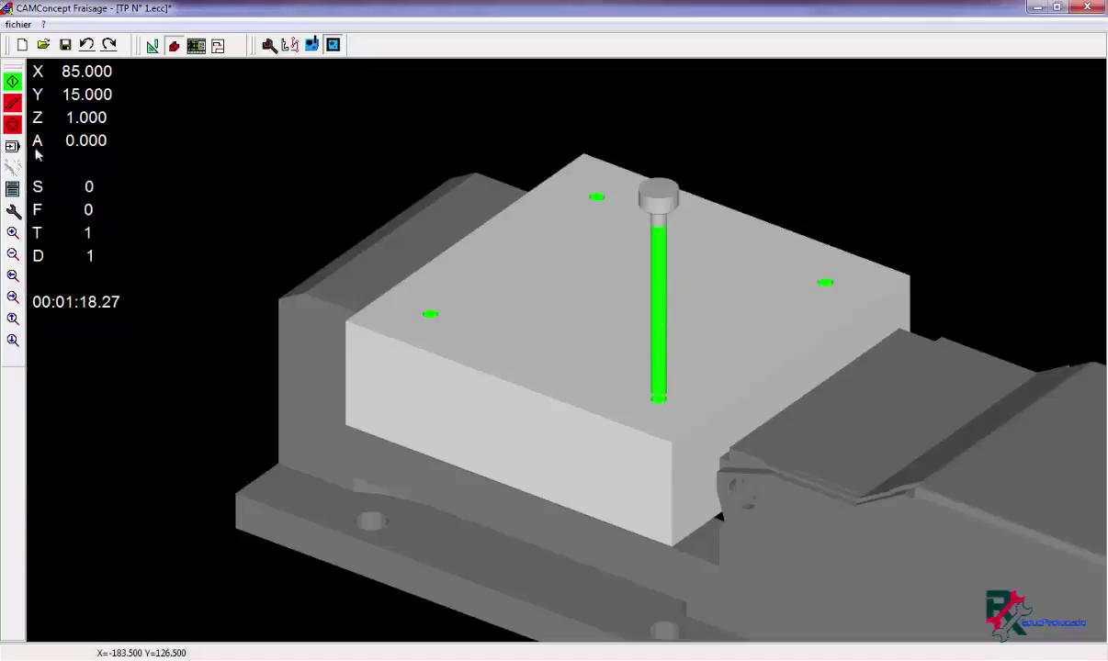
{"action": "left_click", "coordinate": [13, 103]}
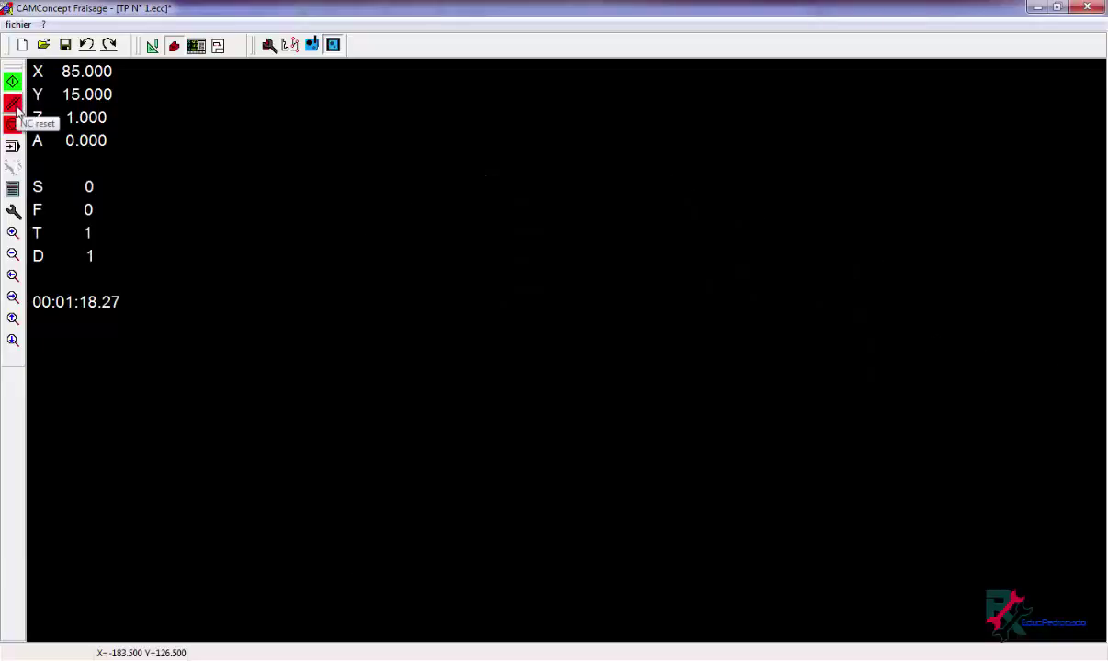
{"action": "left_click", "coordinate": [268, 44]}
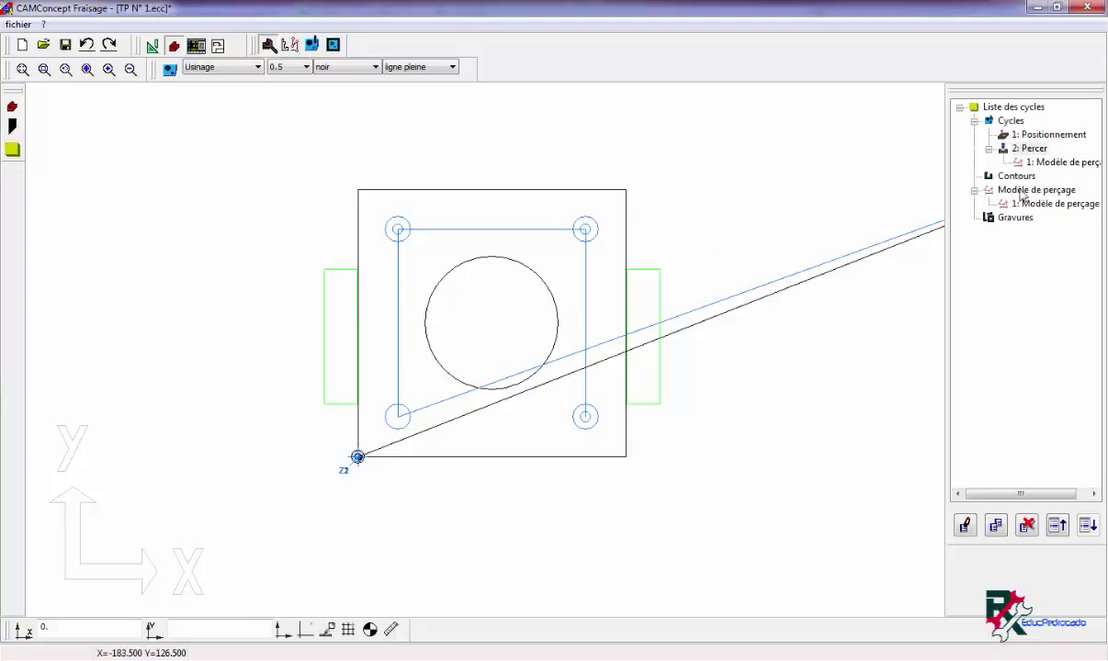
Set the feed rate F in the technology settings of the Percer cycle to 120 and store the cycle.
{"action": "double_click", "coordinate": [1032, 160]}
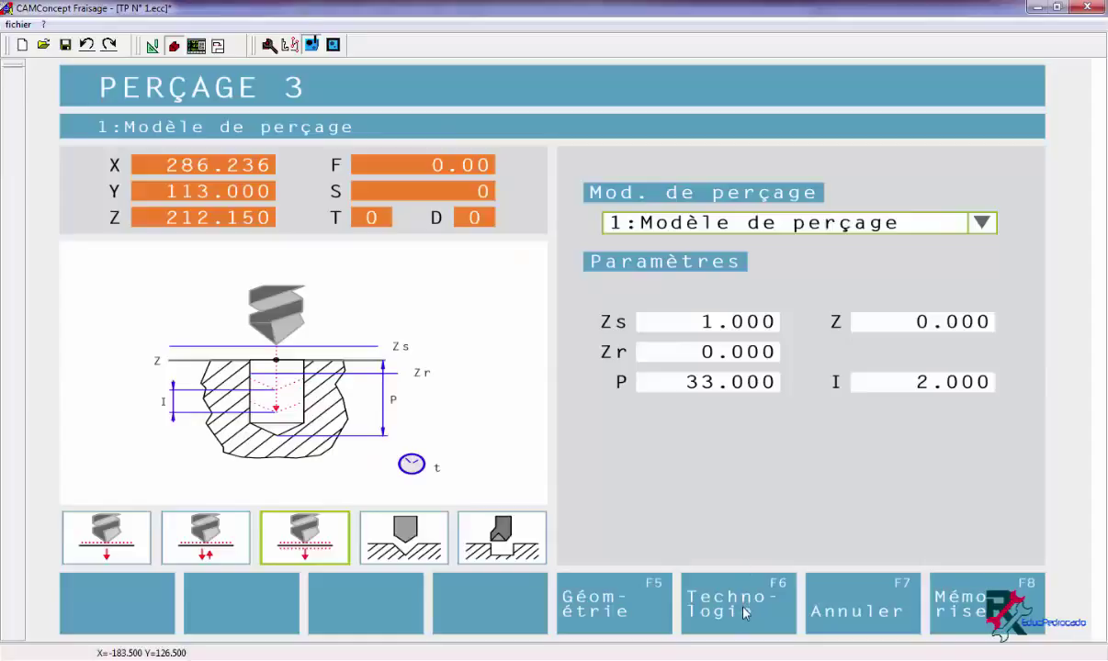
{"action": "left_click", "coordinate": [746, 613]}
{"action": "left_click", "coordinate": [650, 245]}
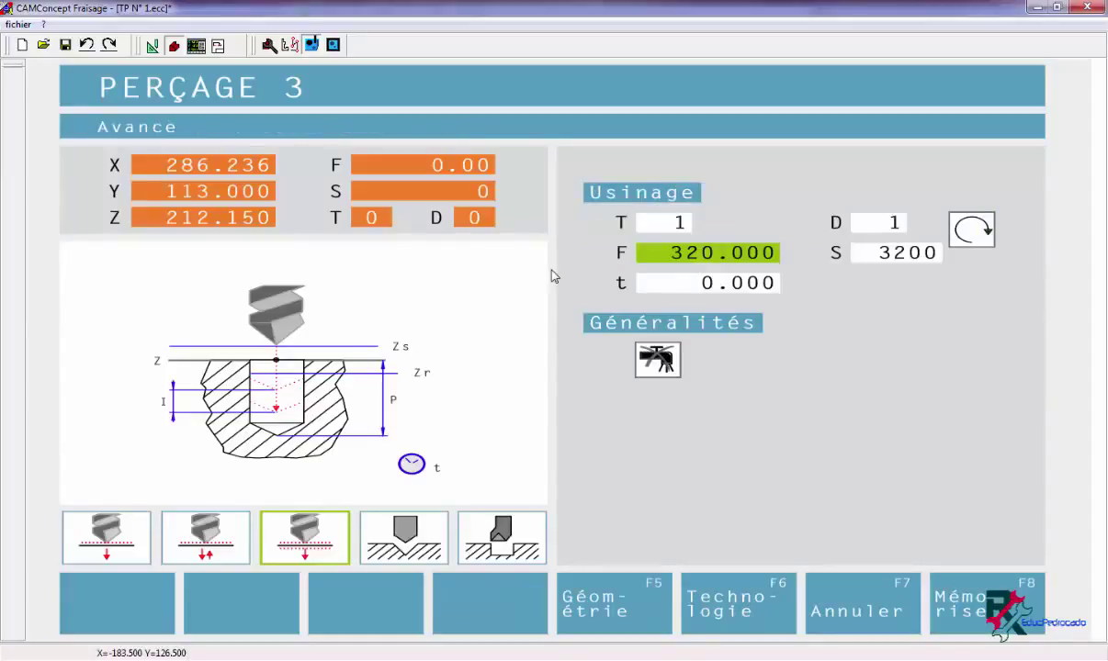
{"action": "type", "text": "120"}
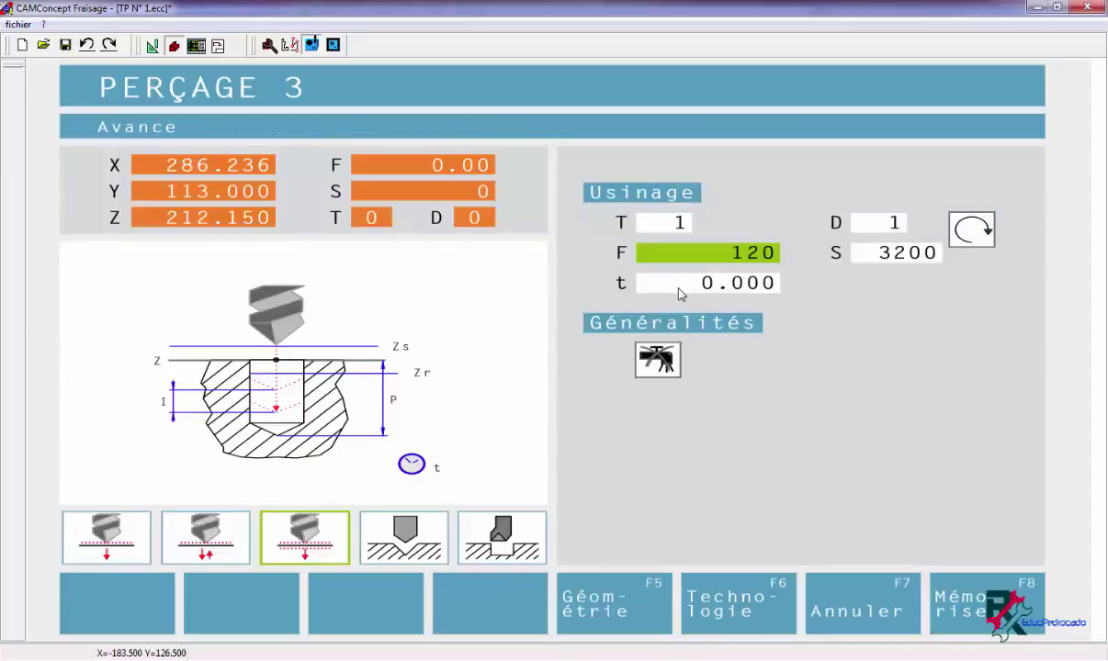
{"action": "left_click", "coordinate": [678, 288]}
{"action": "left_click", "coordinate": [973, 604]}
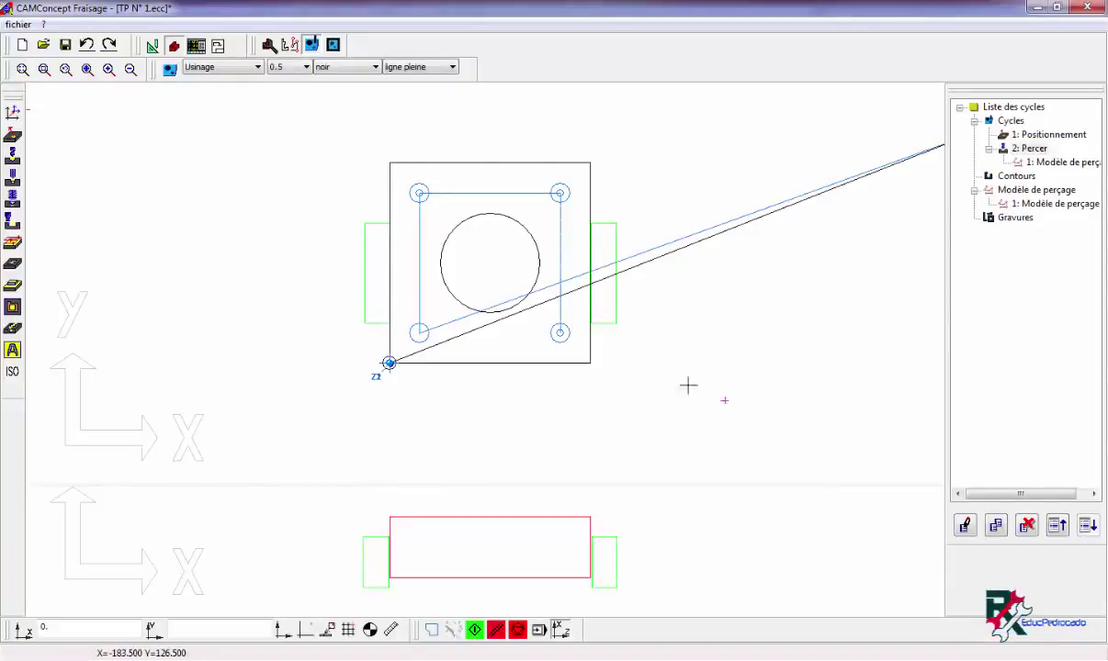
Duplicate the first Positionnement cycle so that a copy follows the Percer cycle in the cycle list.
{"action": "left_click", "coordinate": [1028, 149]}
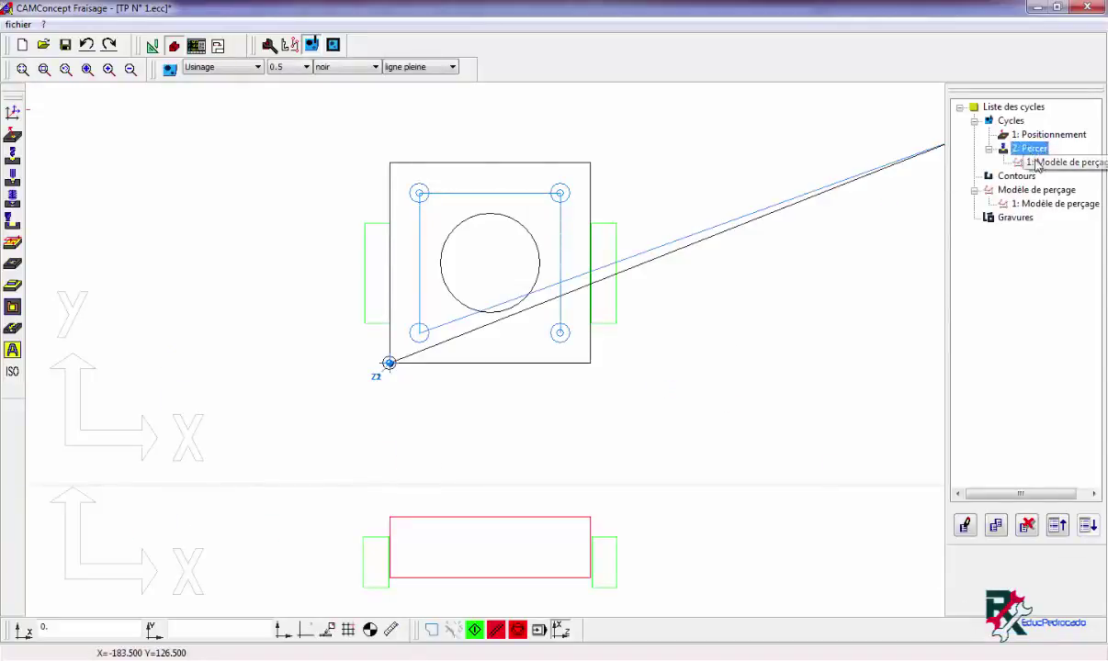
{"action": "double_click", "coordinate": [1029, 150]}
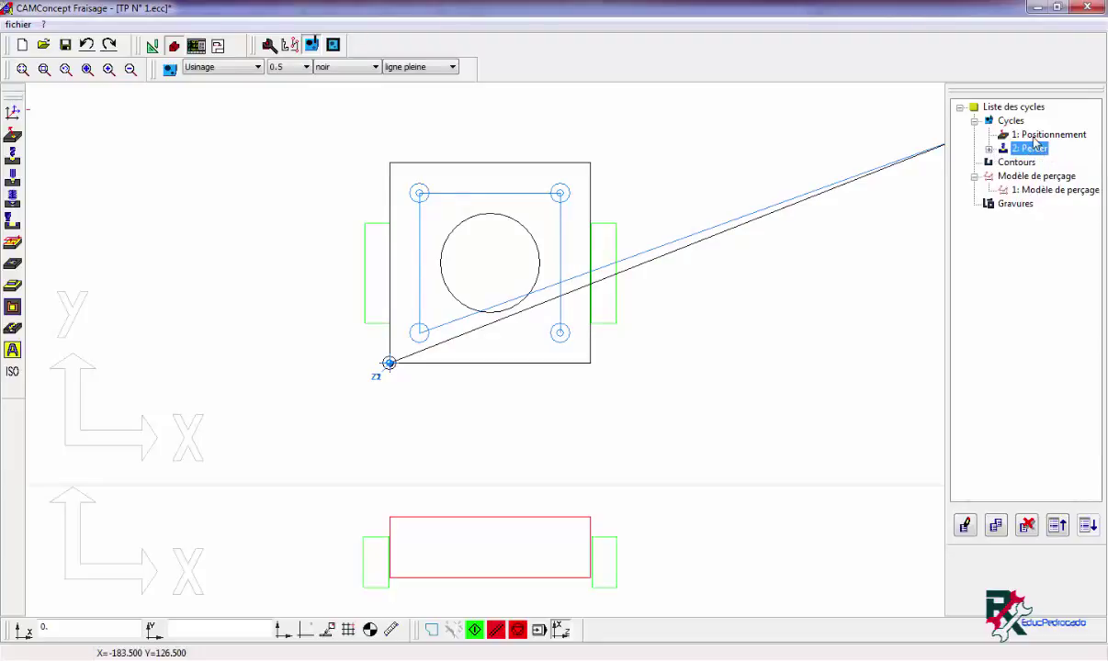
{"action": "left_click", "coordinate": [1038, 135]}
{"action": "left_click", "coordinate": [1029, 148]}
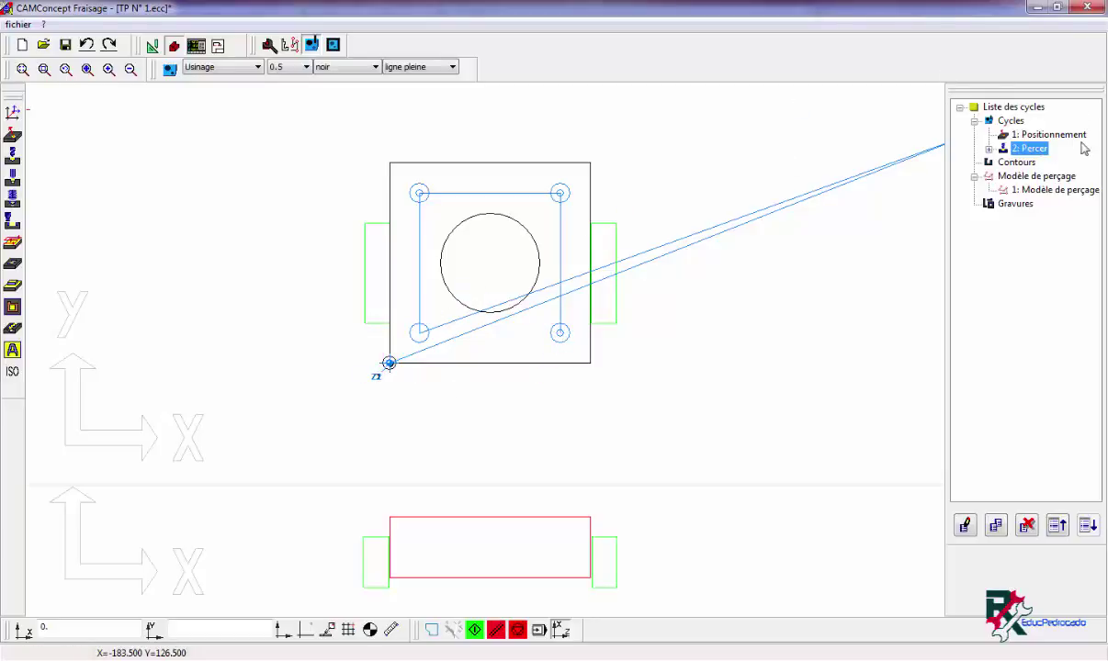
{"action": "left_click", "coordinate": [1048, 135]}
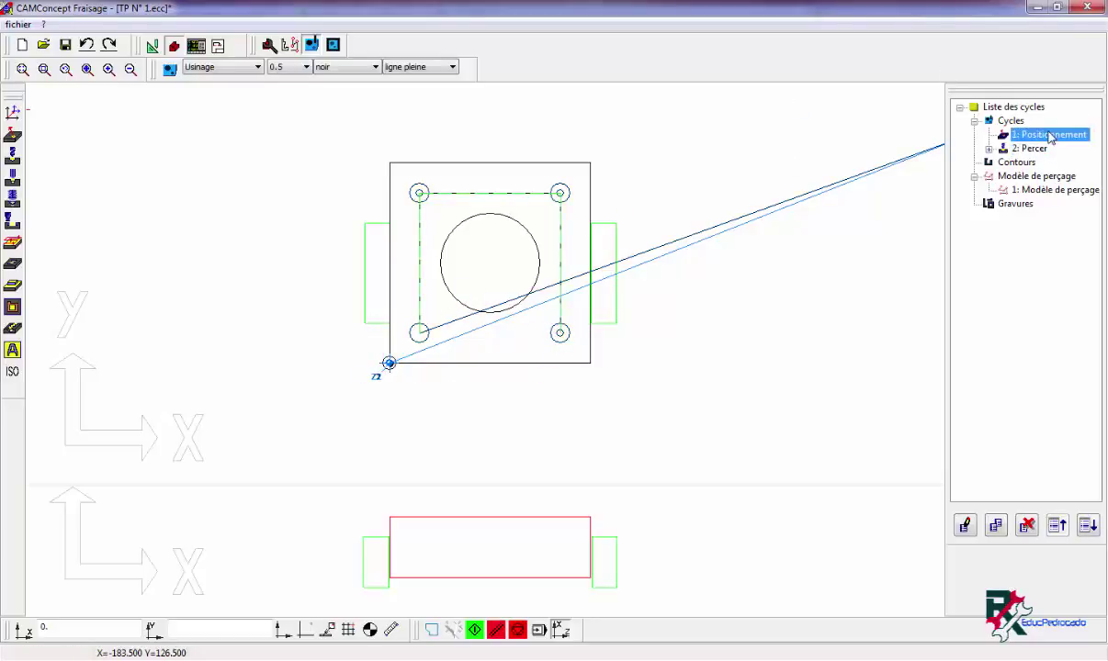
{"action": "left_click", "coordinate": [995, 525]}
{"action": "left_click", "coordinate": [988, 149]}
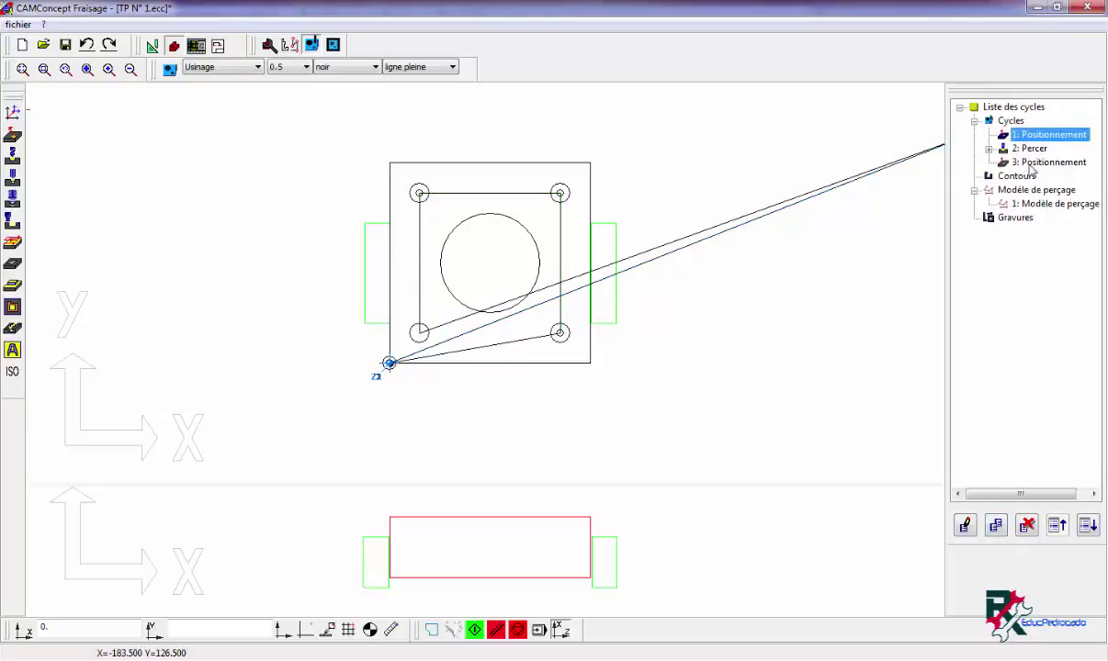
Run the 2D simulation of the drilling cycle and the added positioning cycle to check the tool's return.
{"action": "left_click", "coordinate": [1031, 164]}
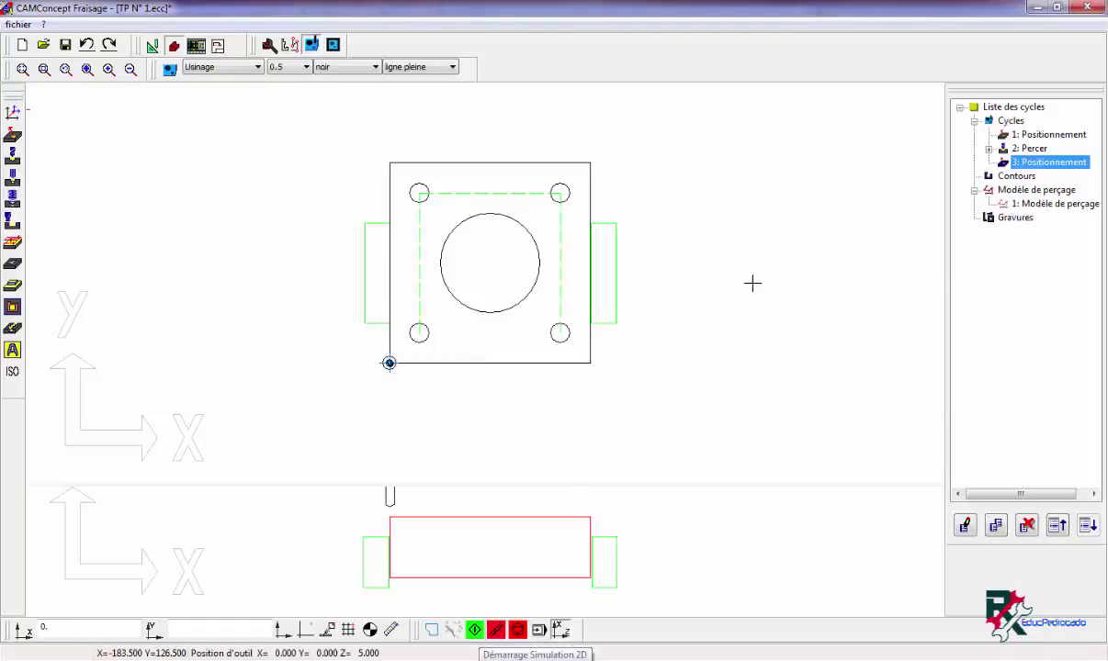
{"action": "left_click", "coordinate": [1029, 148]}
{"action": "left_click", "coordinate": [474, 629]}
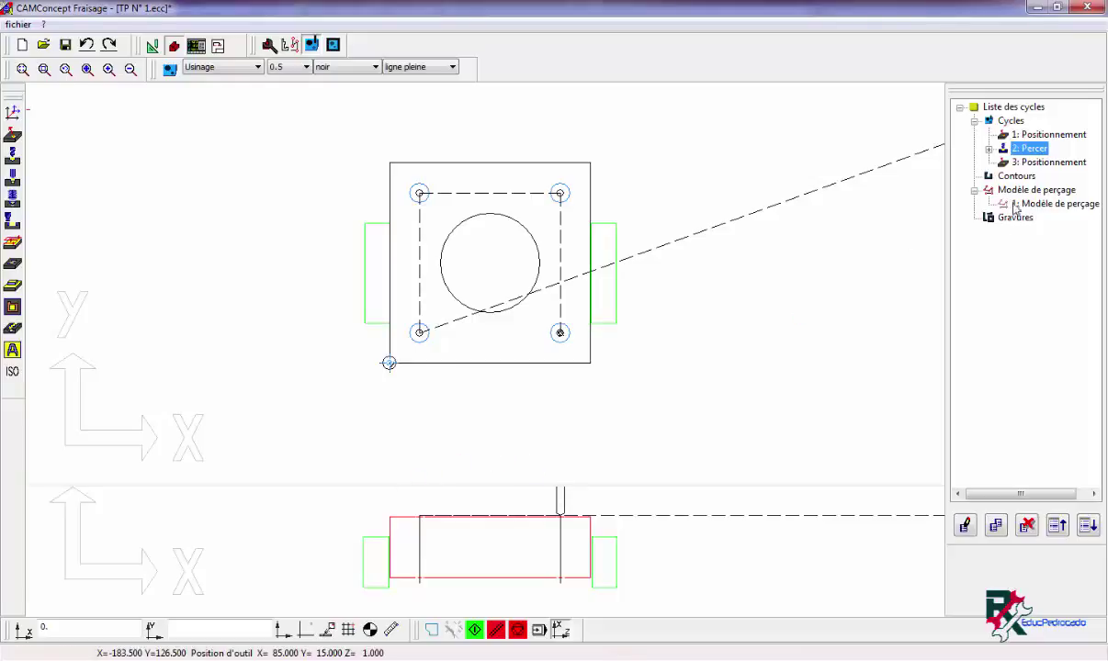
{"action": "left_click", "coordinate": [1030, 163]}
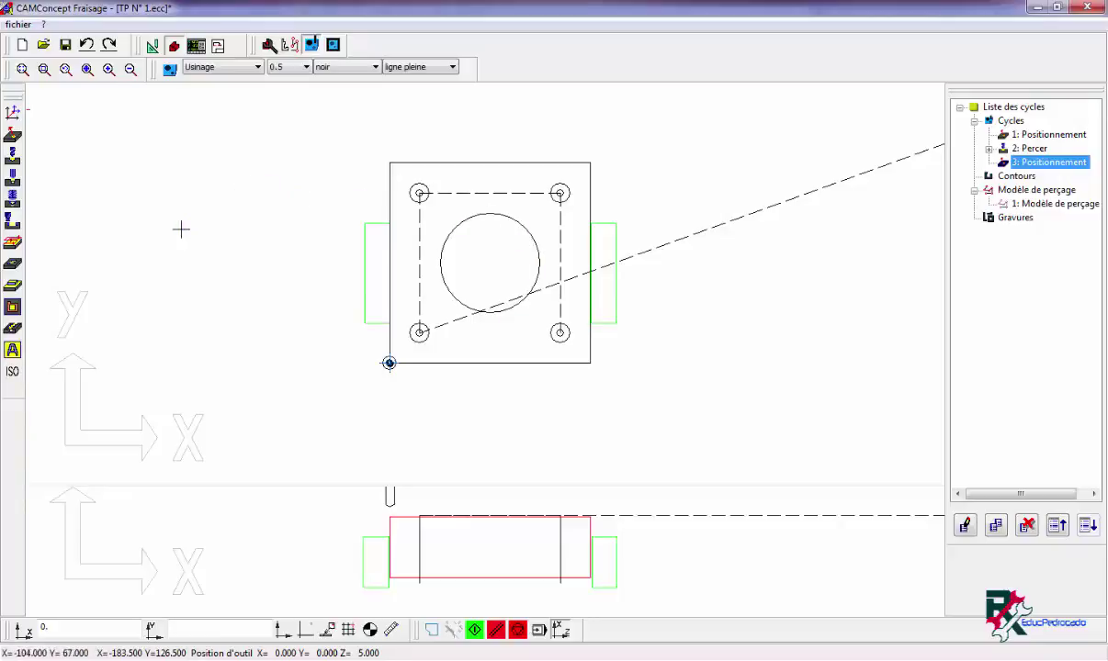
Start a new pocket cycle and choose the full circular pocket variant, Poche circulaire 1.
{"action": "left_click", "coordinate": [14, 265]}
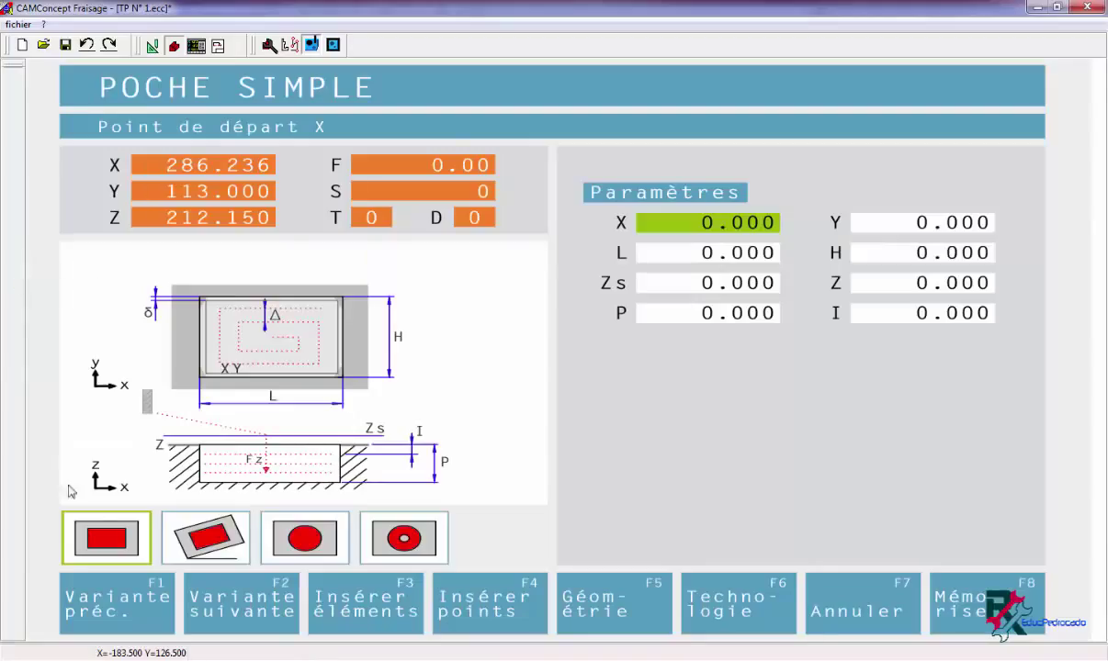
{"action": "left_click", "coordinate": [184, 555]}
{"action": "left_click", "coordinate": [345, 546]}
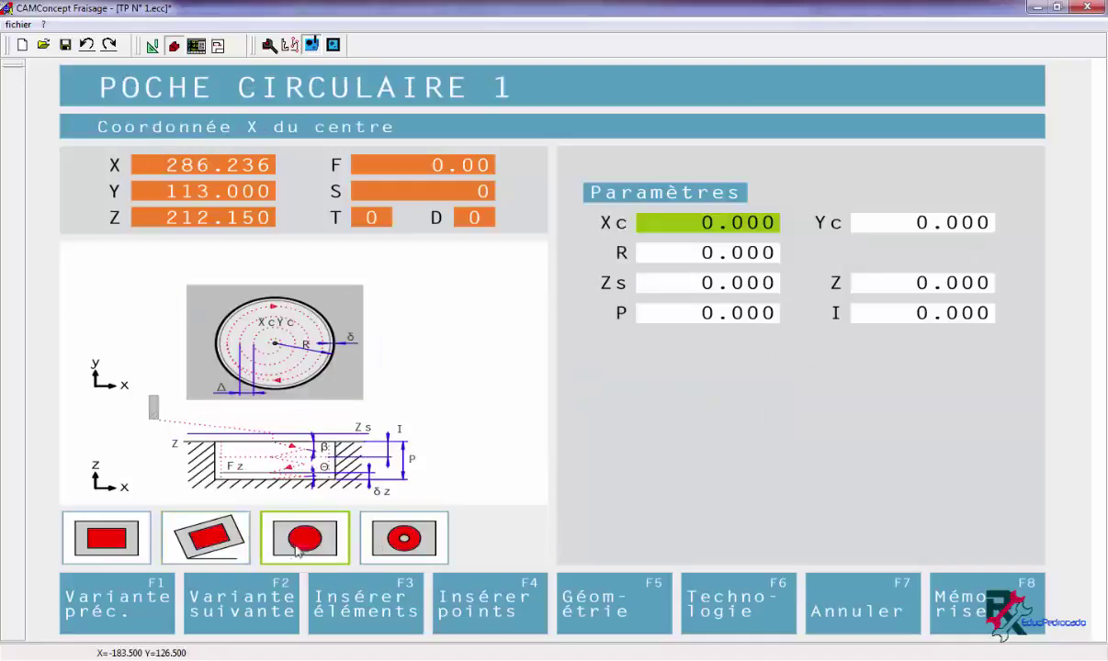
{"action": "left_click", "coordinate": [212, 545]}
{"action": "left_click", "coordinate": [135, 540]}
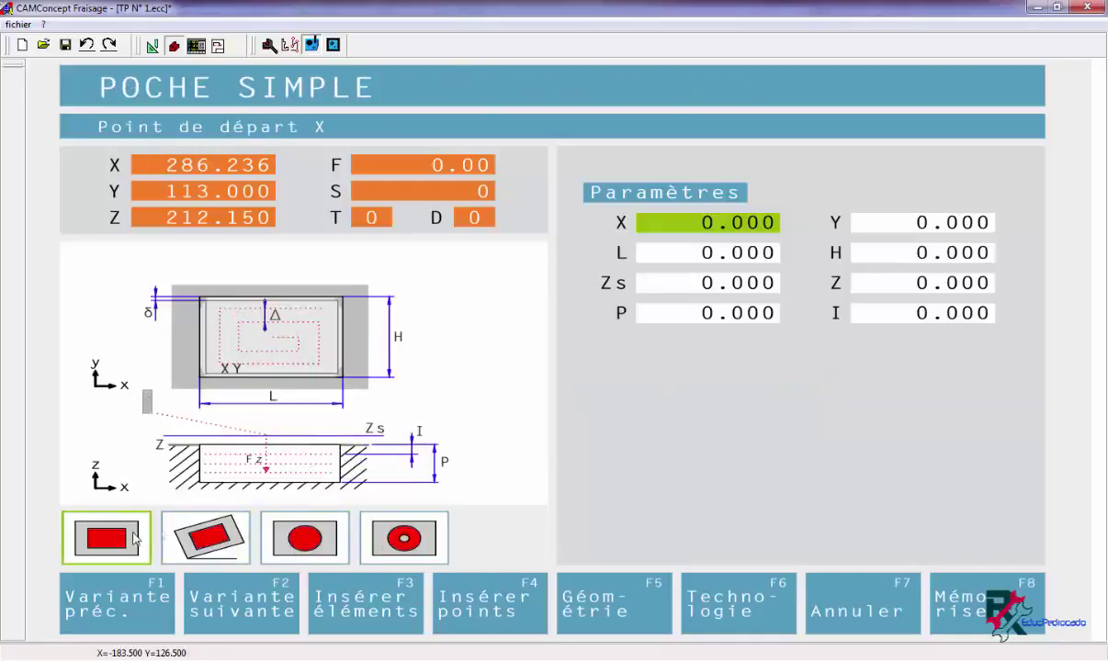
{"action": "left_click", "coordinate": [294, 538]}
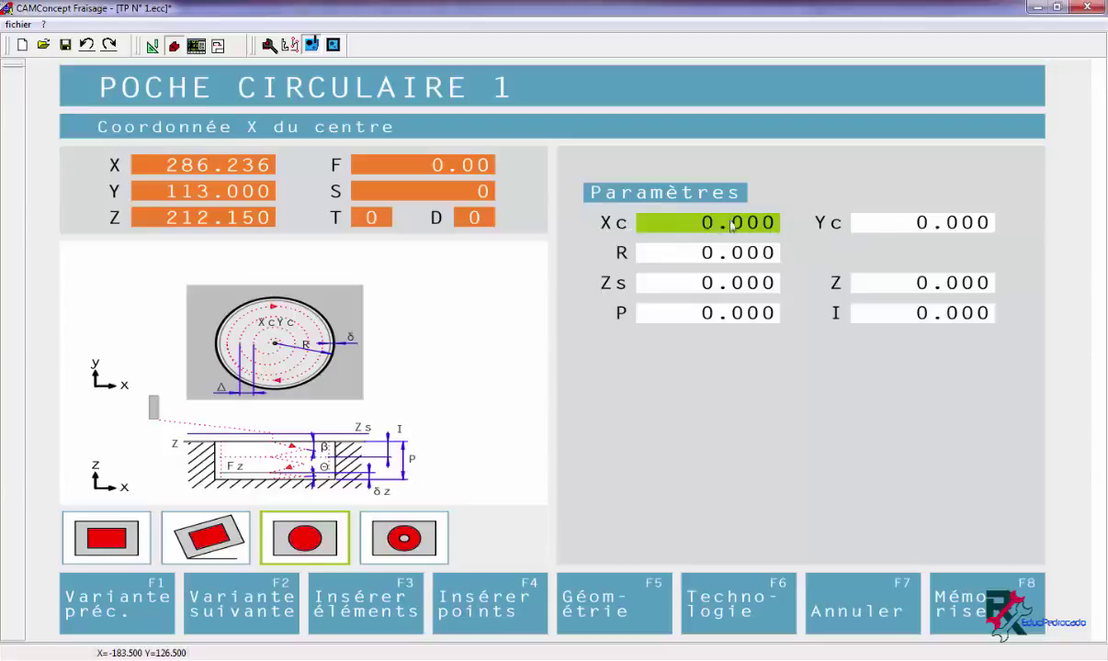
Pick the centre of the drawn circle as the pocket centre and enter Xc 50 and Yc 50.
{"action": "left_click", "coordinate": [856, 227]}
{"action": "left_click", "coordinate": [700, 220]}
{"action": "key", "text": "Tab"}
{"action": "left_click", "coordinate": [673, 230]}
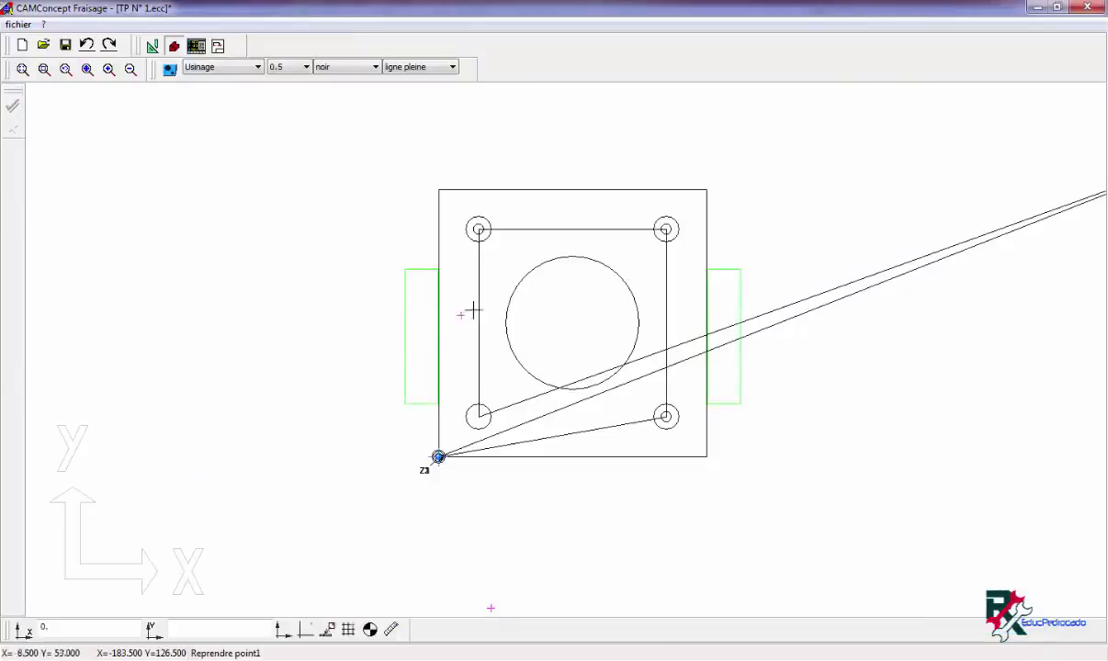
{"action": "left_click", "coordinate": [573, 323]}
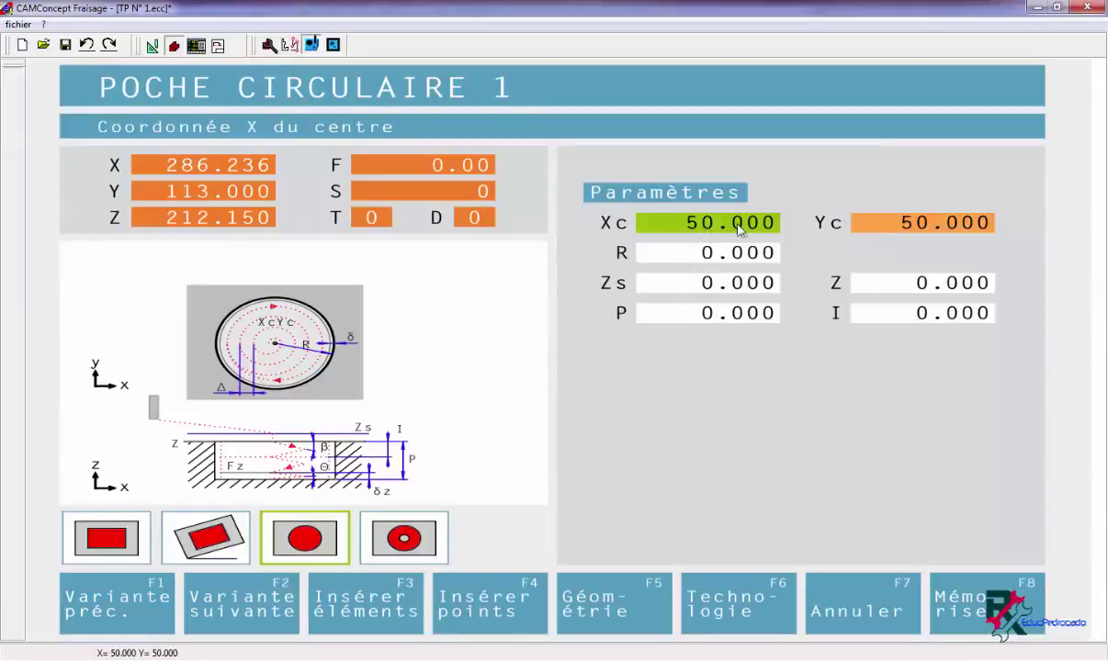
{"action": "type", "text": "50"}
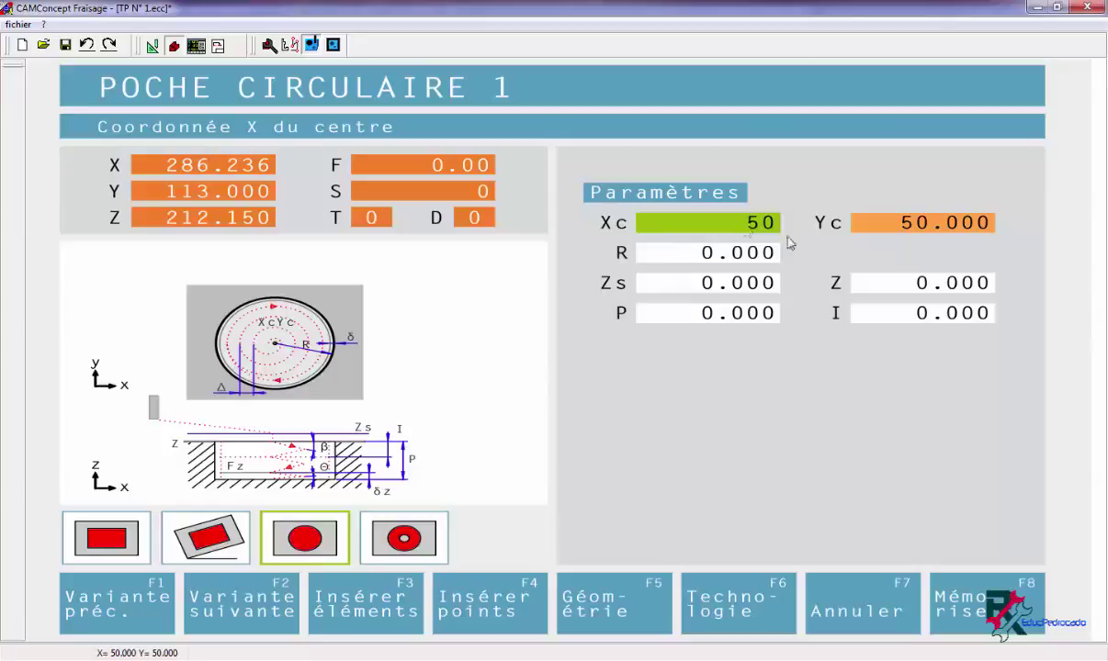
{"action": "left_click", "coordinate": [893, 229]}
{"action": "type", "text": "50"}
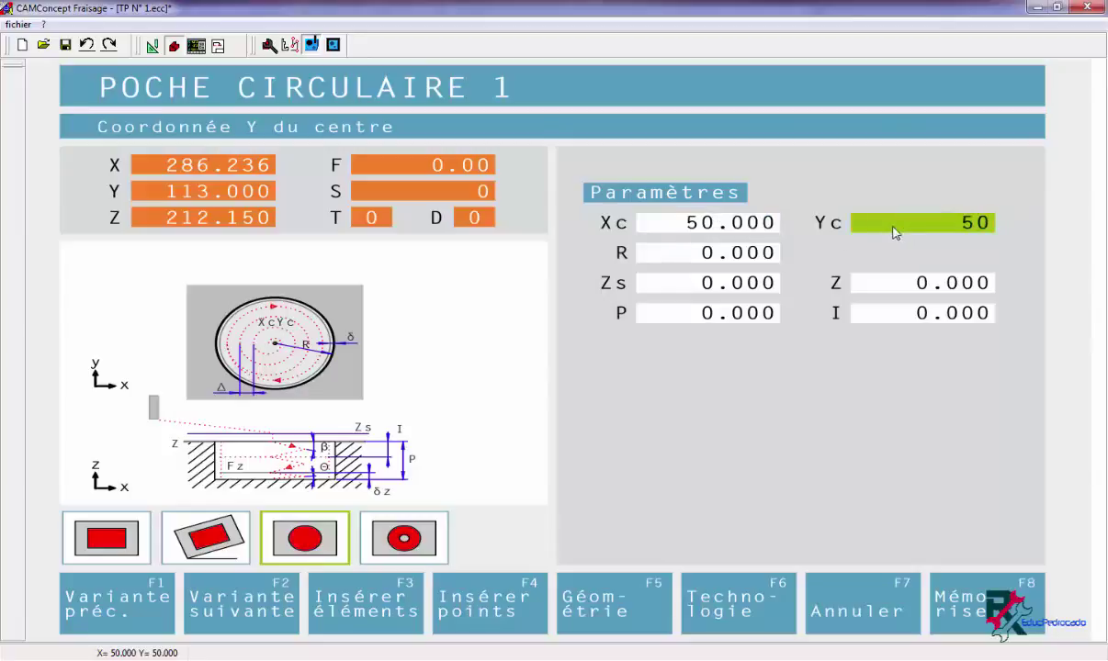
Set the circular pocket's radius R to 25 and its safety height Zs to 1.
{"action": "left_click", "coordinate": [662, 254]}
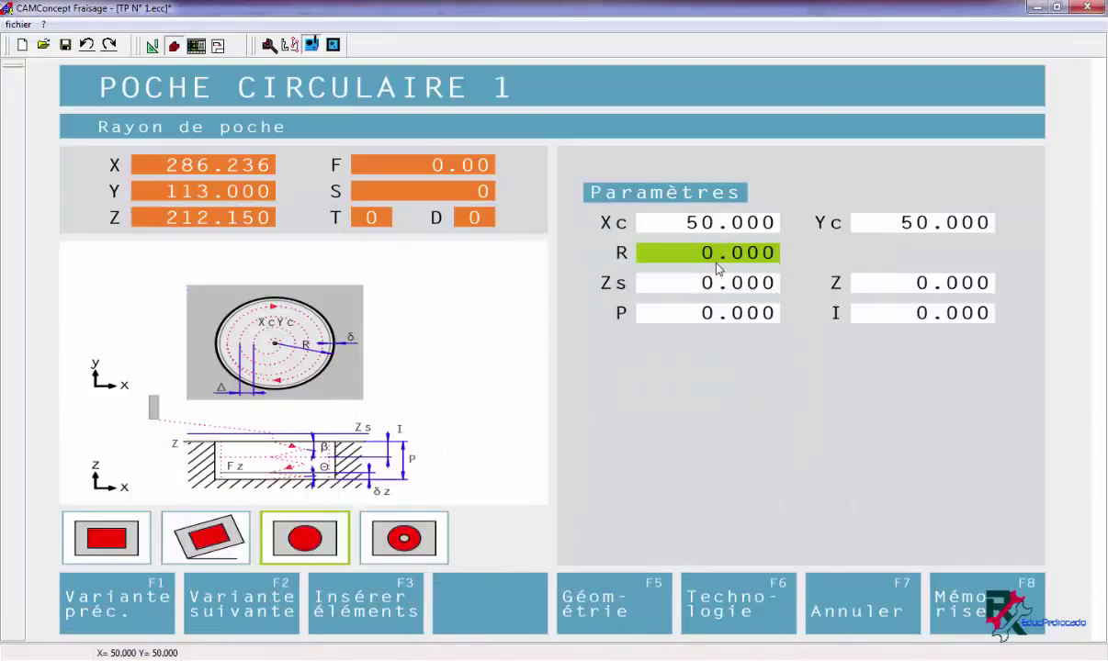
{"action": "type", "text": "25"}
{"action": "left_click", "coordinate": [710, 284]}
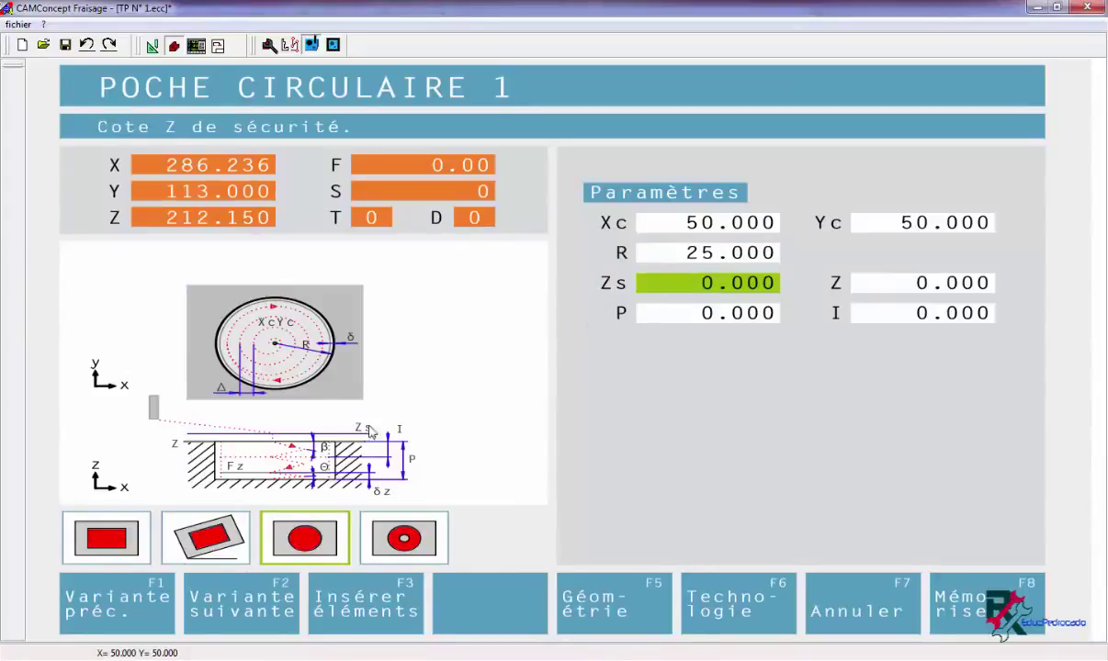
{"action": "type", "text": "1"}
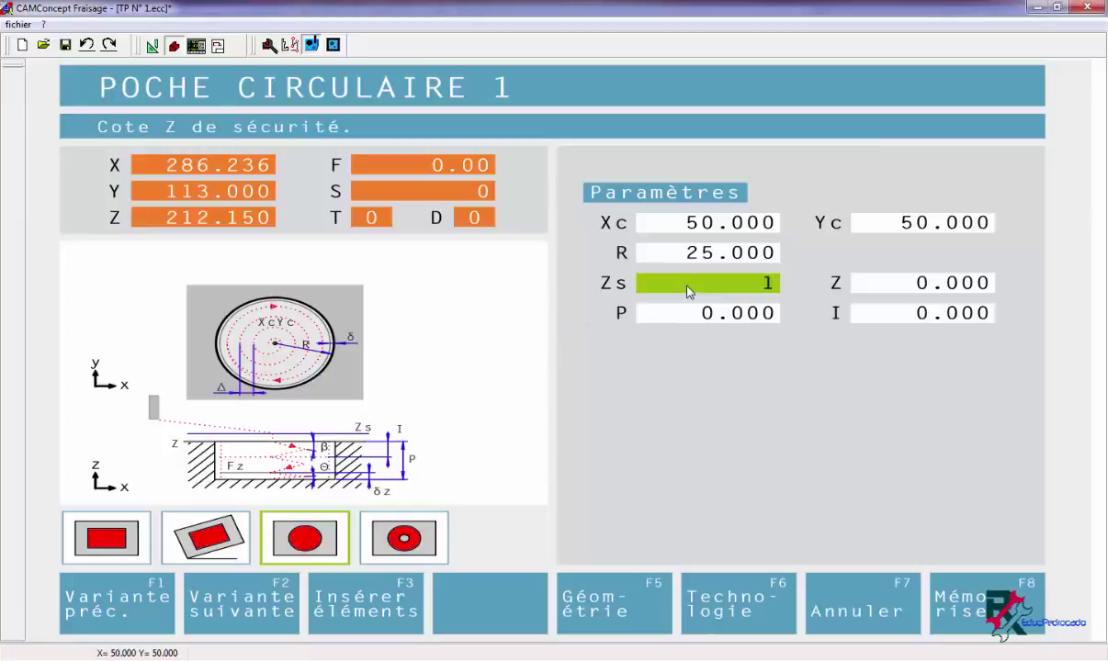
{"action": "left_click", "coordinate": [847, 281]}
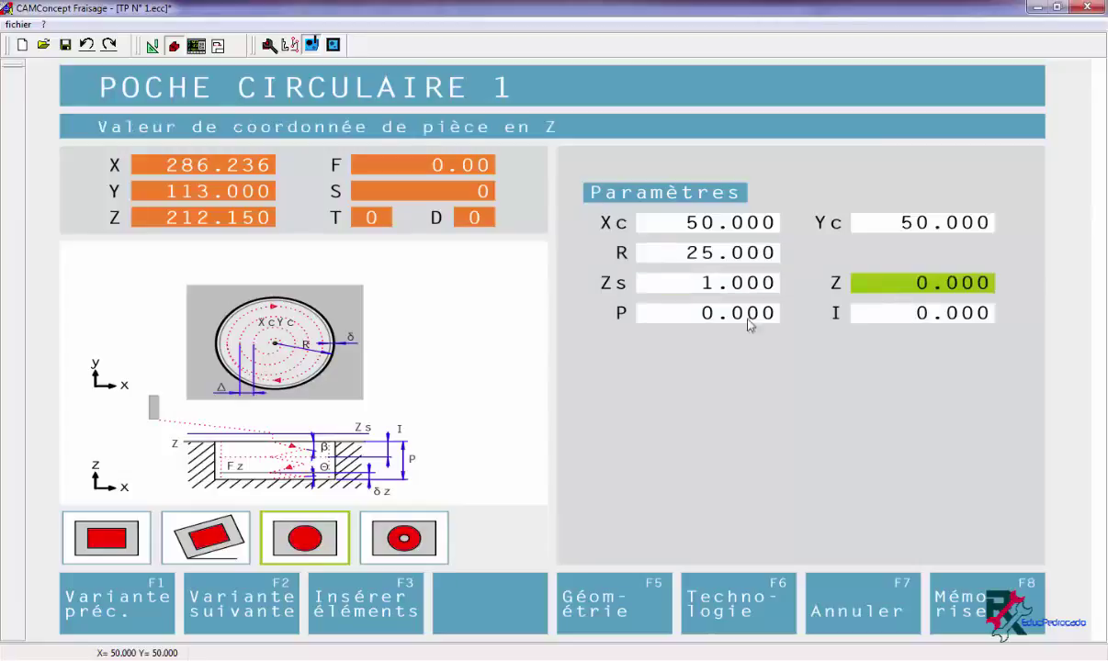
Check the pocket depth on the part drawing, and set depth P to 10 and depth of cut I to 2.
{"action": "left_click", "coordinate": [708, 314]}
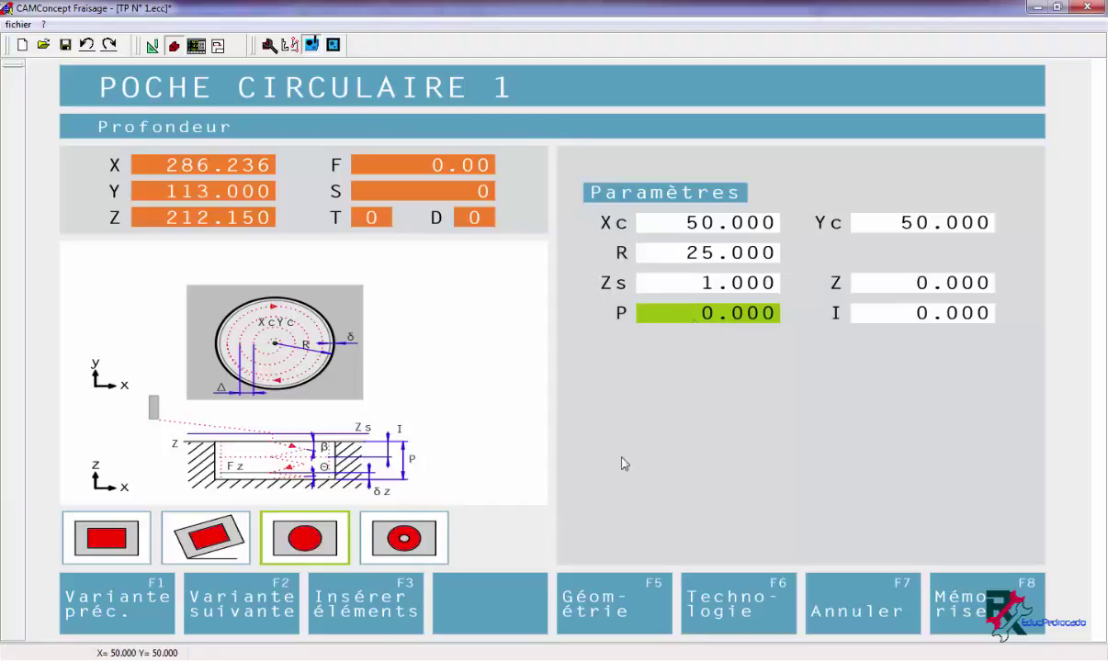
{"action": "key", "text": "alt+Tab"}
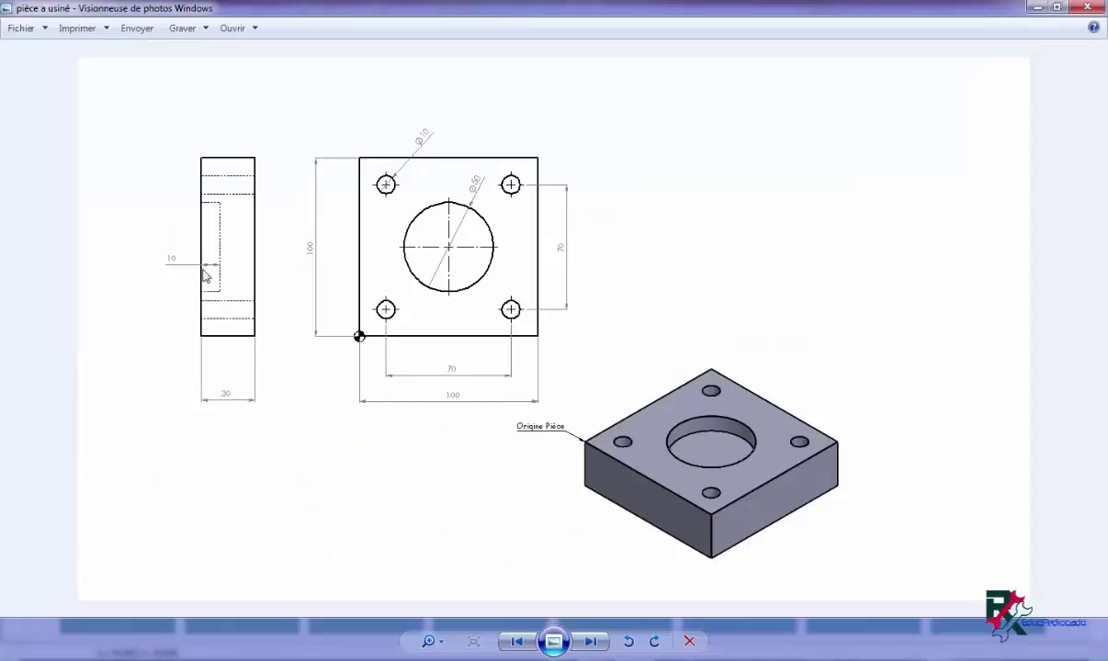
{"action": "key", "text": "alt+Tab"}
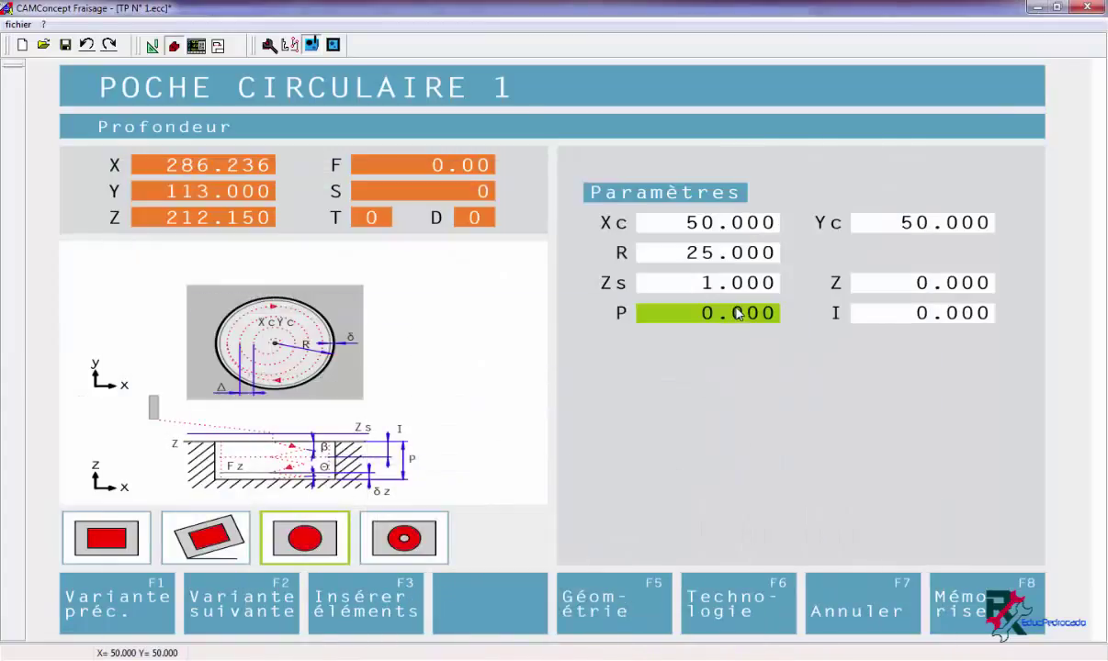
{"action": "type", "text": "10"}
{"action": "left_click", "coordinate": [886, 323]}
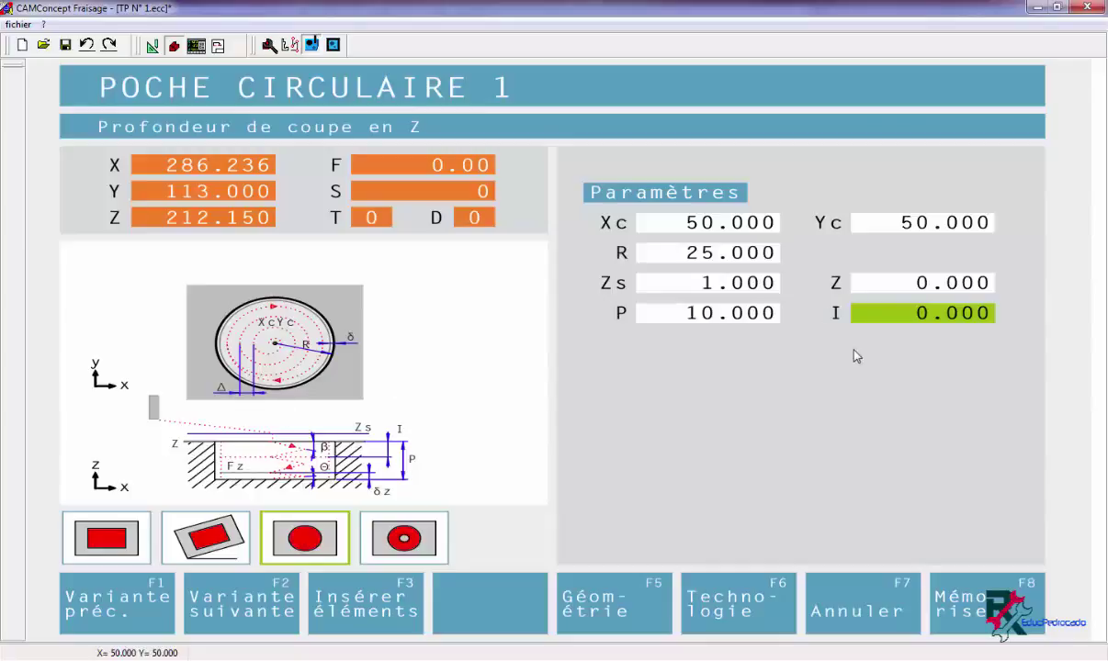
{"action": "type", "text": "2"}
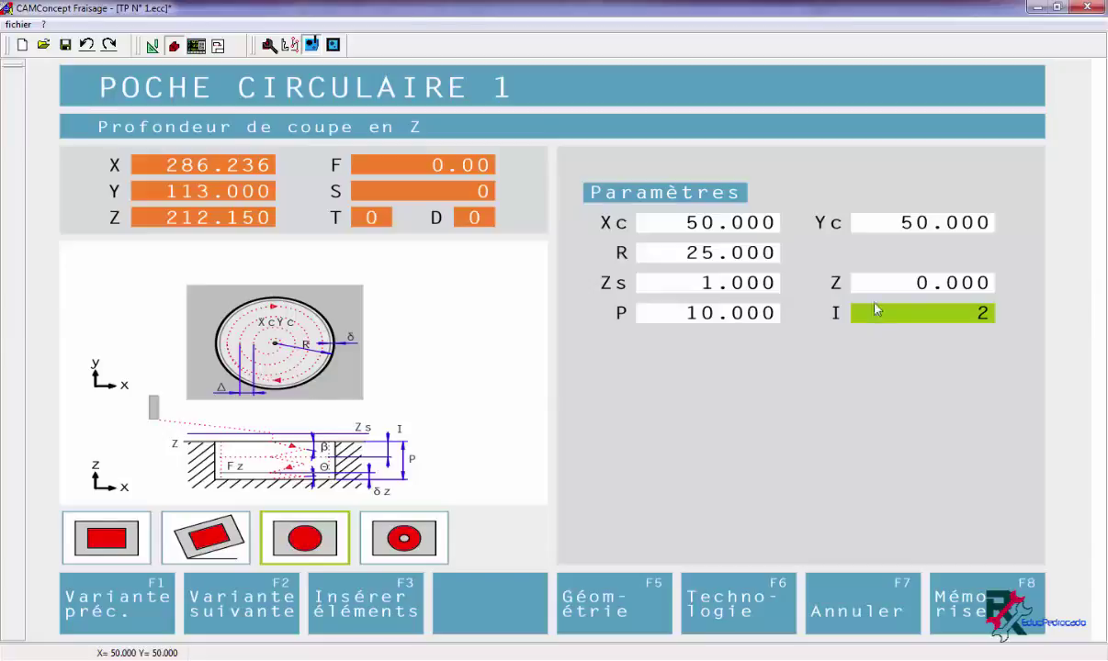
{"action": "key", "text": "Up"}
{"action": "key", "text": "Down"}
Assign the roughing tool T3 D1, Fraise trou oblong 10mm, from the tool table to the circular pocket cycle.
{"action": "left_click", "coordinate": [727, 617]}
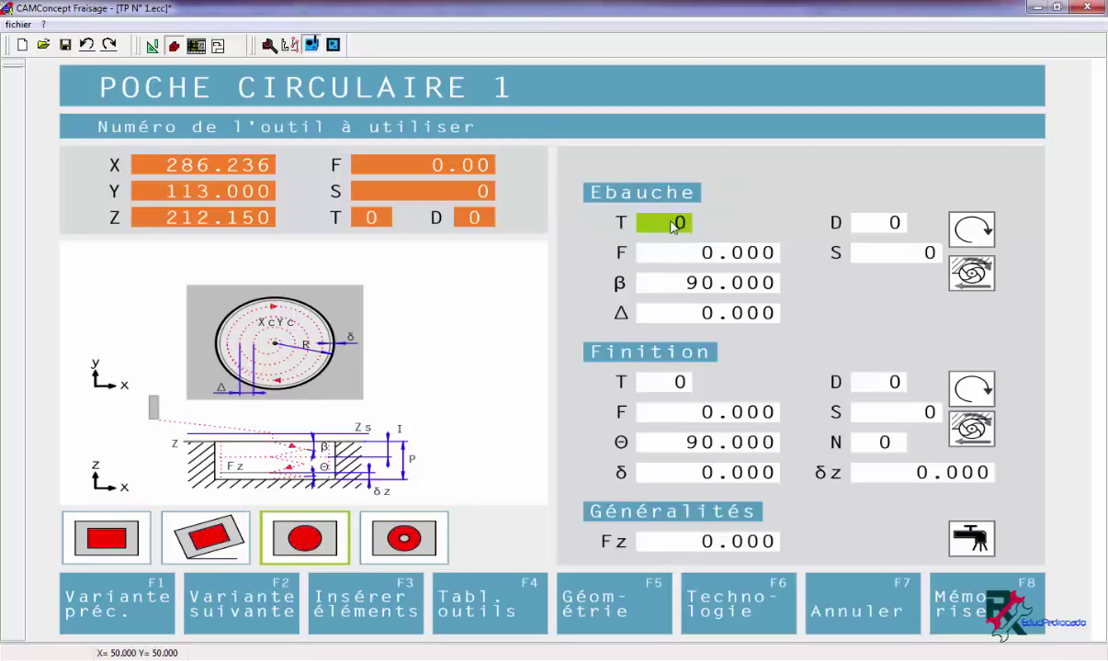
{"action": "left_click", "coordinate": [498, 615]}
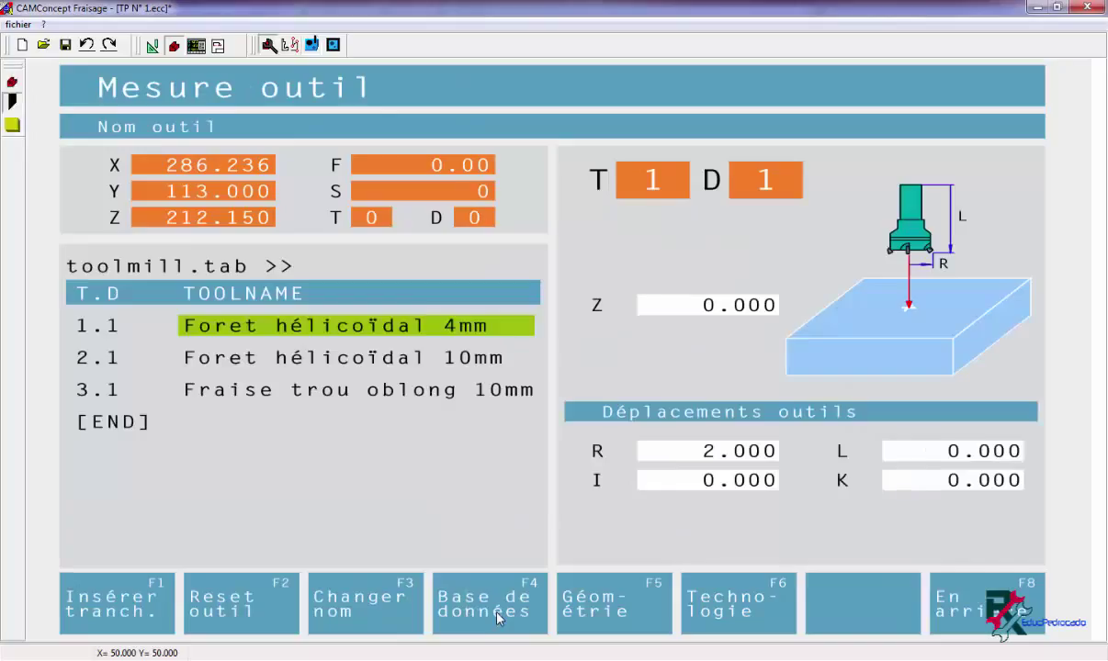
{"action": "left_click", "coordinate": [213, 393]}
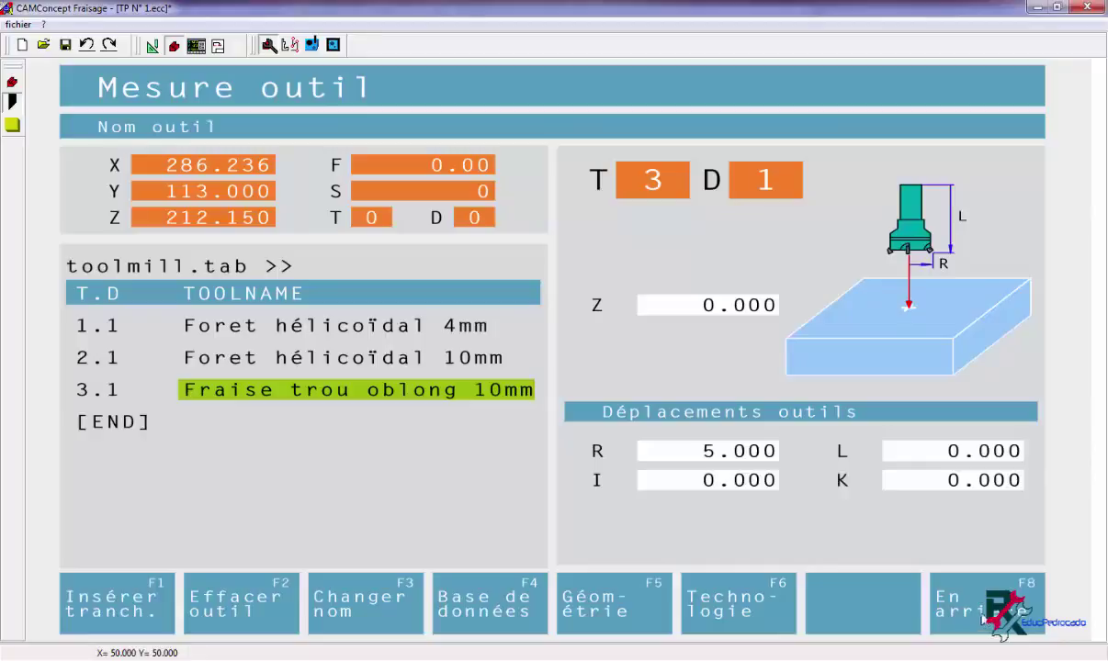
{"action": "left_click", "coordinate": [981, 616]}
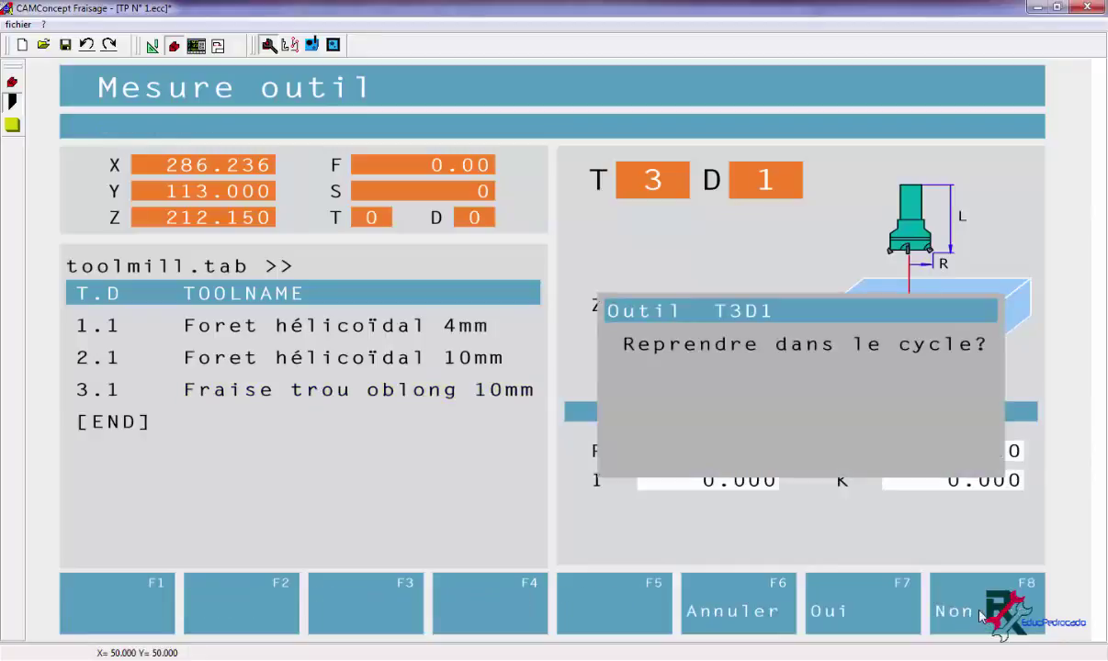
{"action": "left_click", "coordinate": [875, 611]}
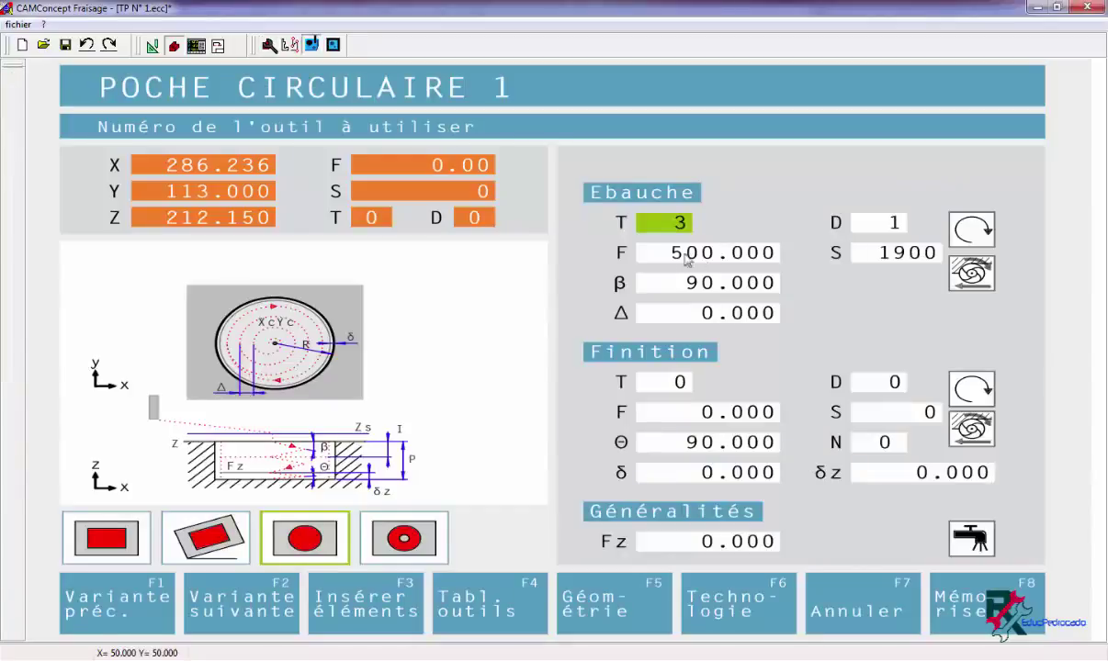
Set the pocket's roughing spindle speed S to 2200 and its feed F to 220.
{"action": "left_click", "coordinate": [884, 255]}
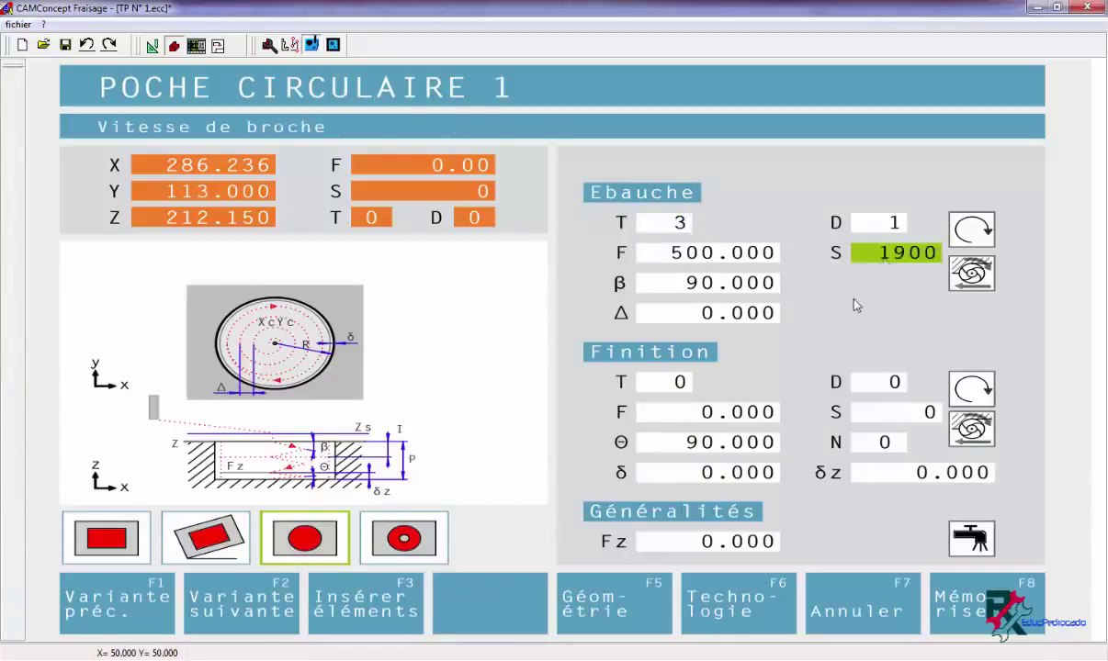
{"action": "type", "text": "2200"}
{"action": "key", "text": "Return"}
{"action": "left_click", "coordinate": [854, 253]}
{"action": "left_click", "coordinate": [669, 247]}
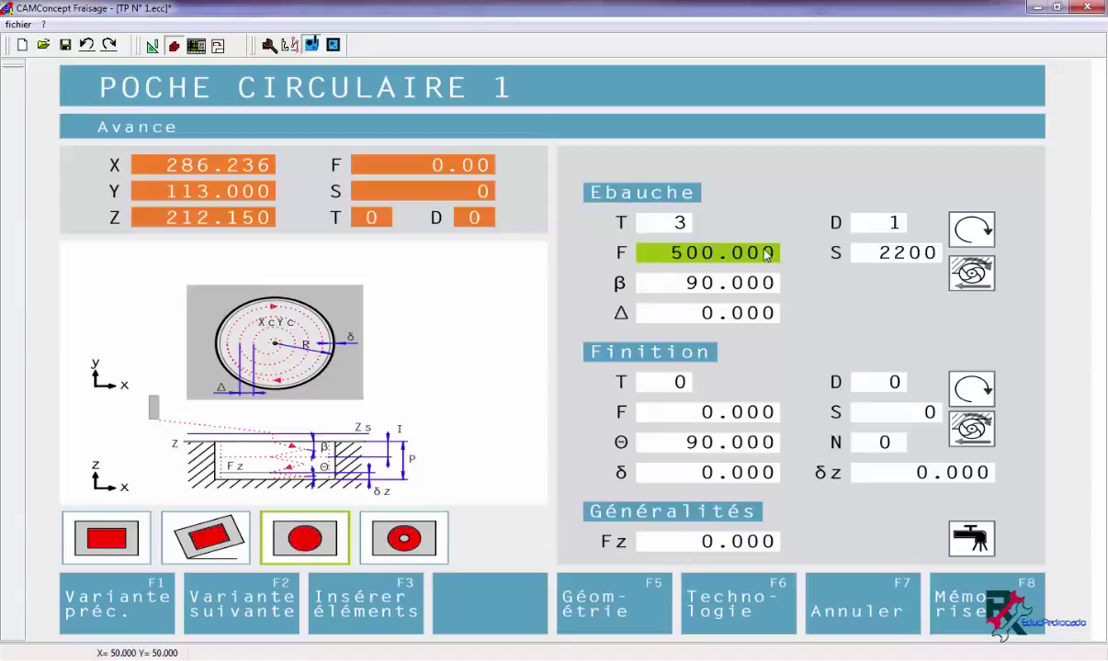
{"action": "left_click", "coordinate": [880, 260]}
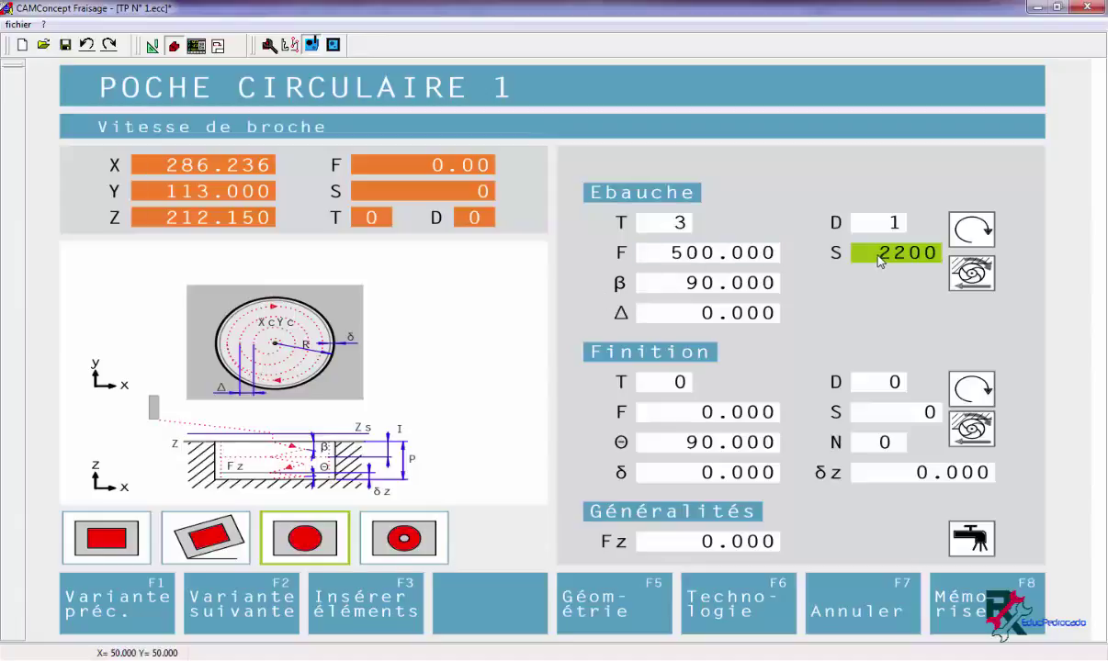
{"action": "left_click", "coordinate": [717, 260]}
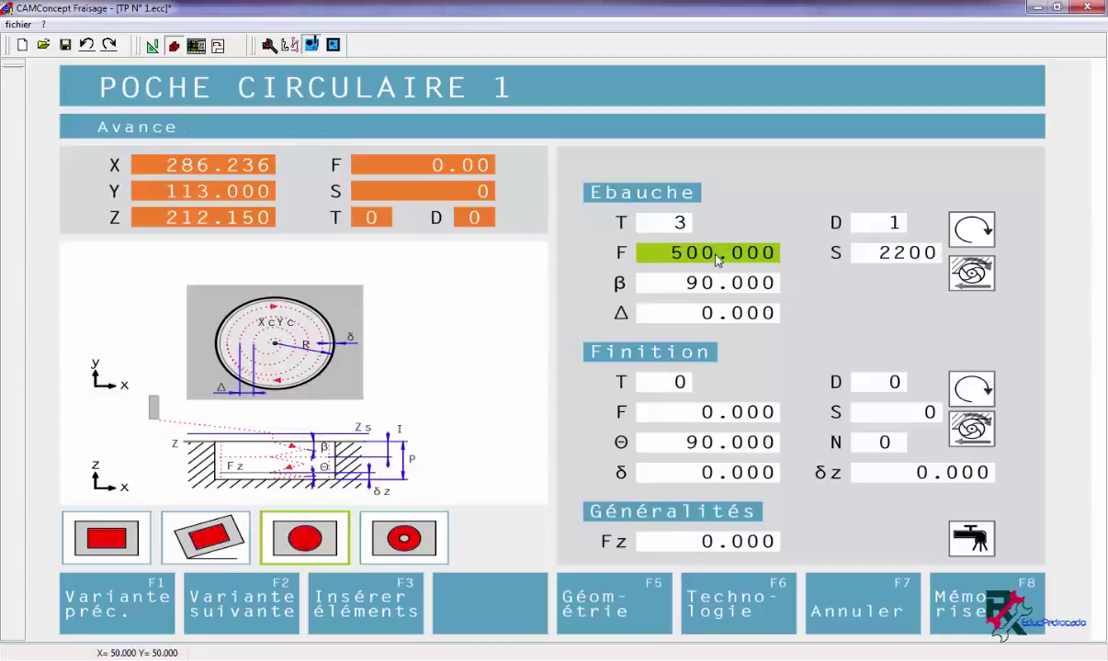
{"action": "type", "text": "220"}
{"action": "left_click", "coordinate": [722, 282]}
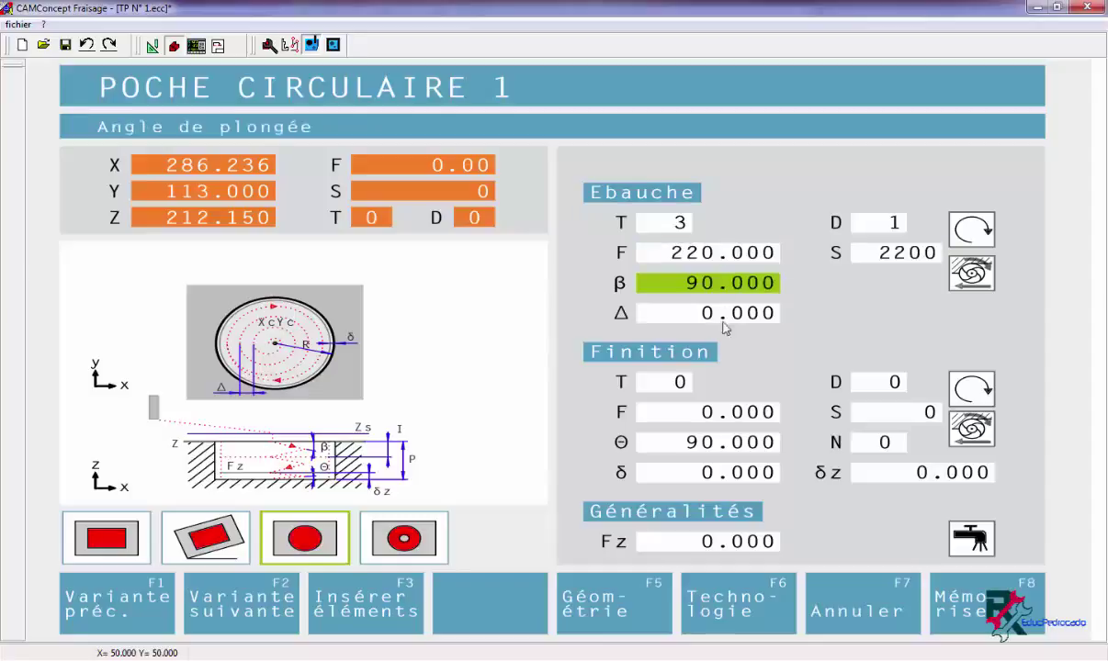
Set the pocket's roughing stepover Δ to 4.
{"action": "left_click", "coordinate": [684, 308]}
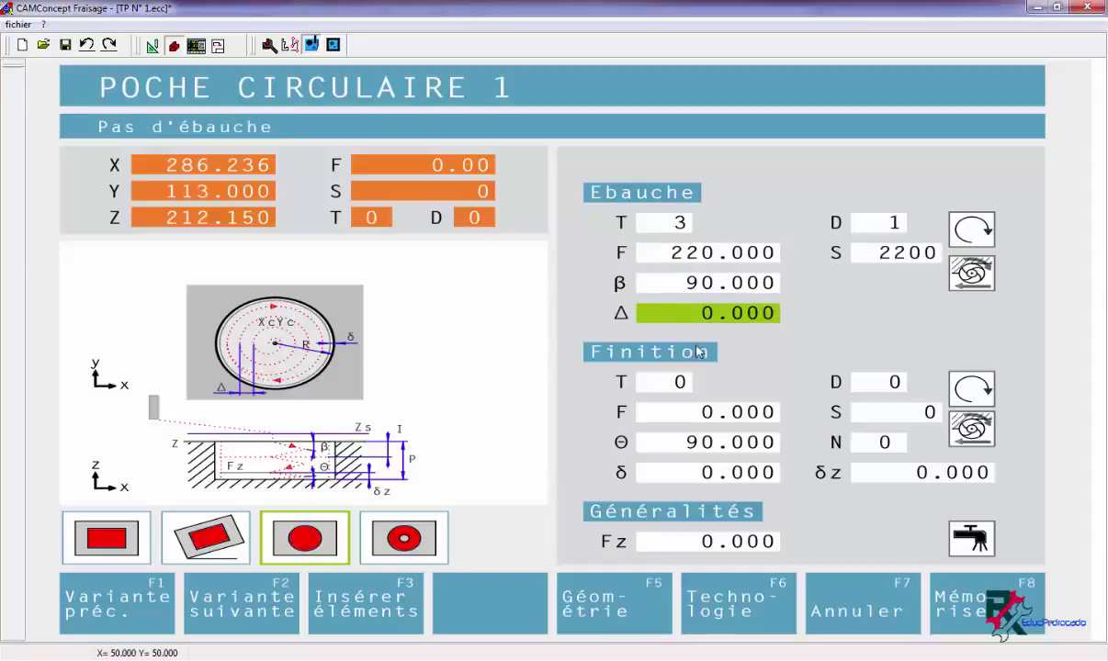
{"action": "type", "text": "3"}
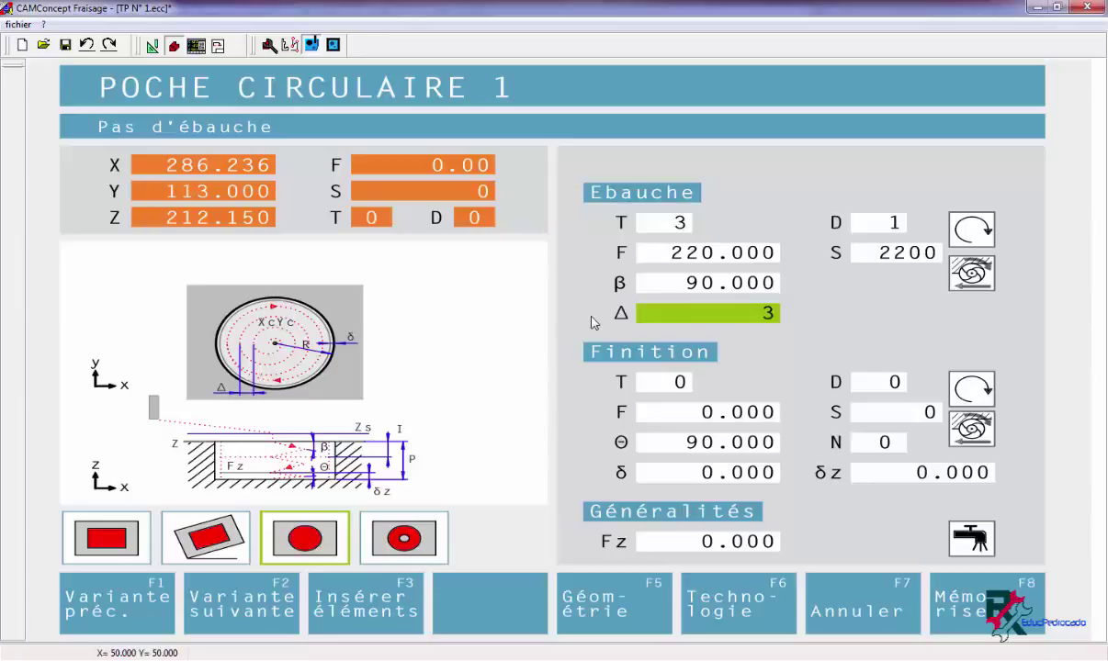
{"action": "key", "text": "BackSpace"}
{"action": "type", "text": "0"}
{"action": "key", "text": "BackSpace"}
{"action": "type", "text": "4"}
{"action": "left_click", "coordinate": [679, 386]}
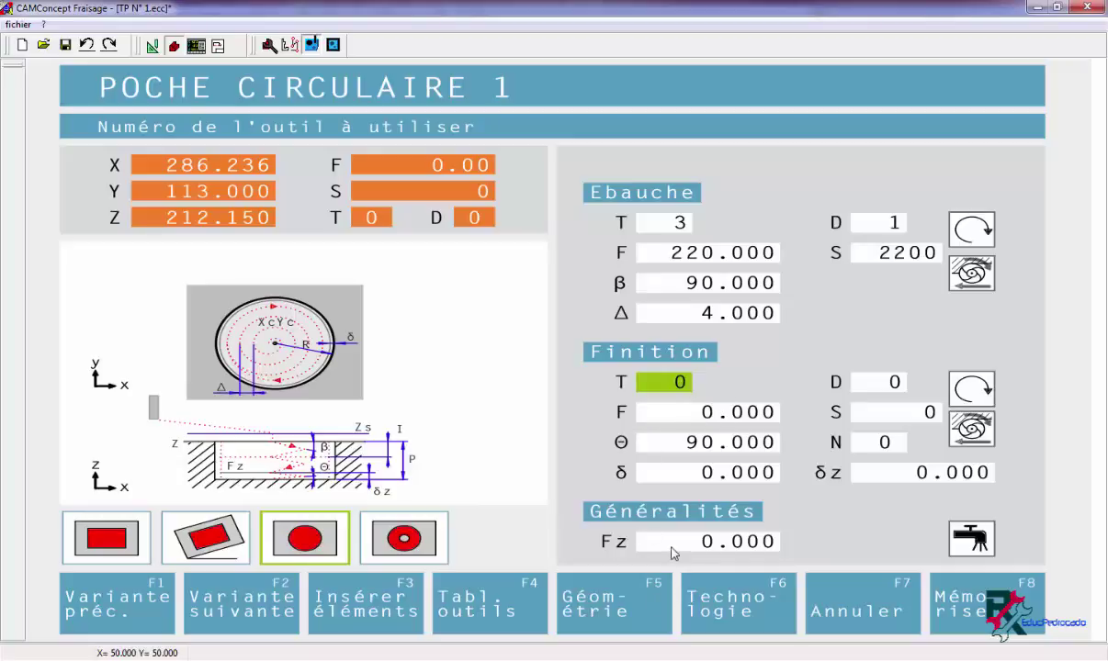
Set the pocket's Z feed Fz to 5, and store and simulate the pocket milling cycle.
{"action": "left_click", "coordinate": [641, 542]}
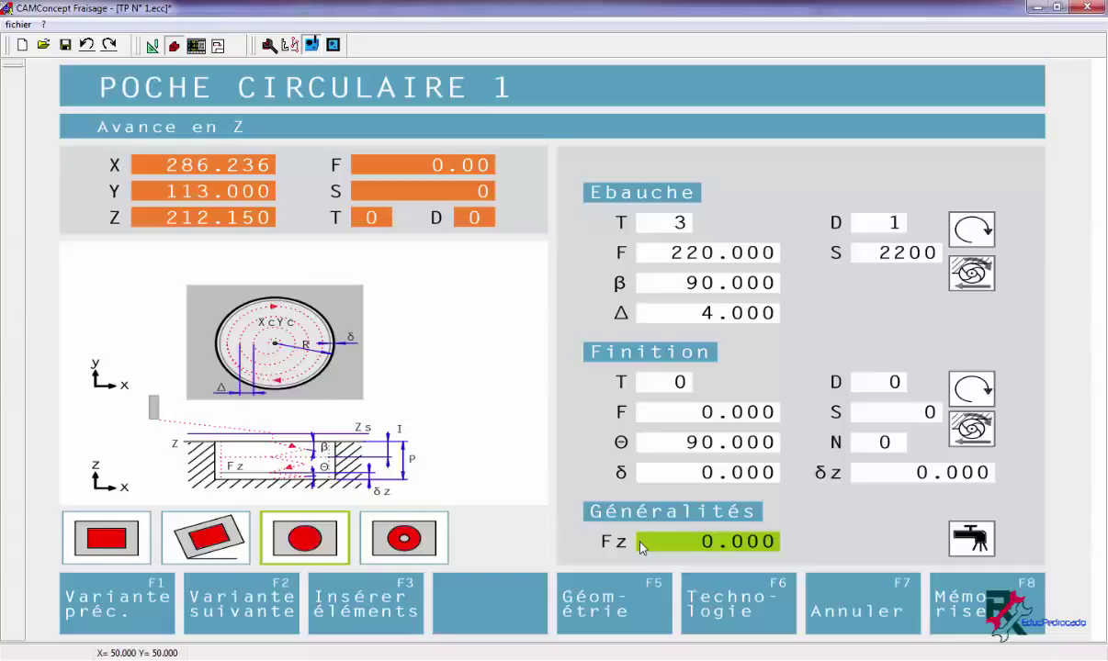
{"action": "type", "text": "5"}
{"action": "key", "text": "Return"}
{"action": "key", "text": "Return"}
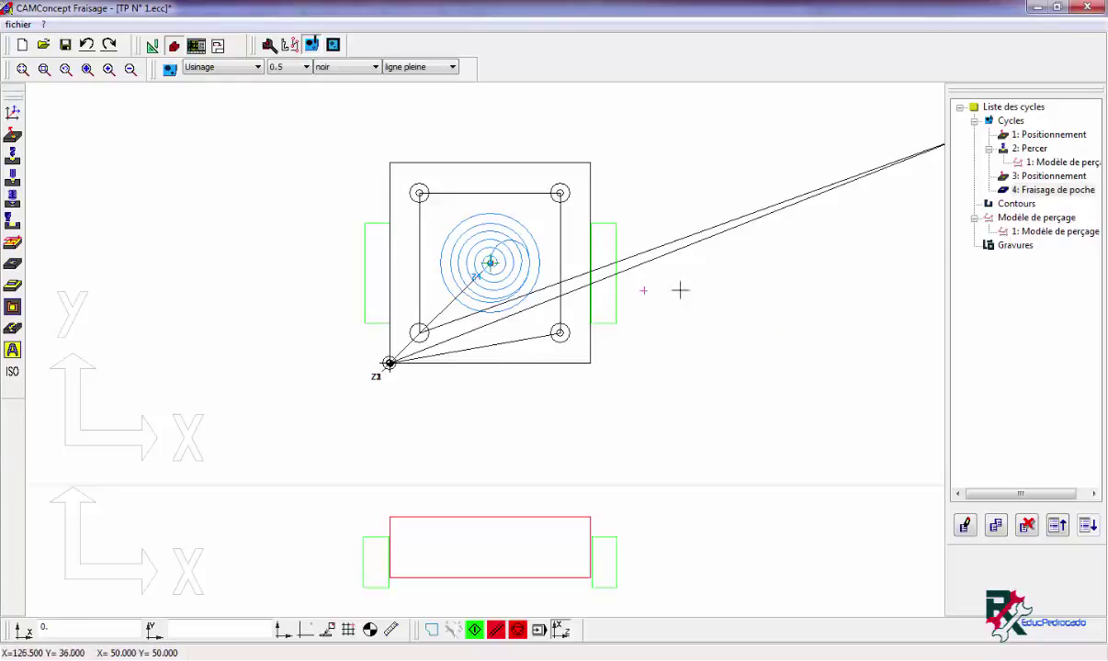
{"action": "left_click", "coordinate": [1028, 192]}
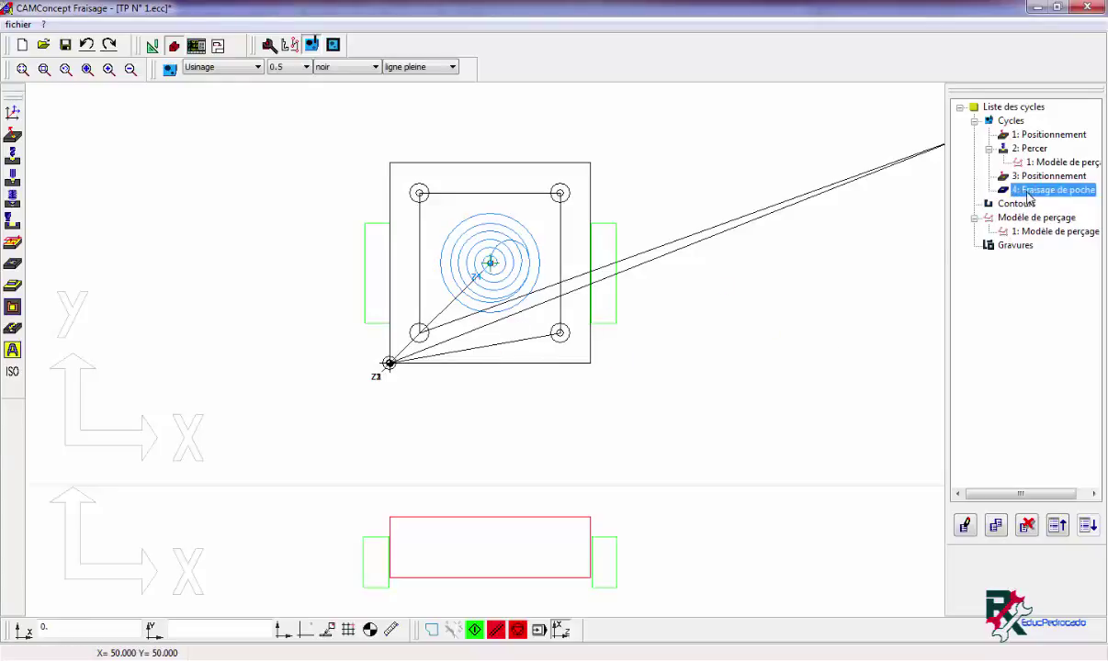
{"action": "left_click", "coordinate": [474, 629]}
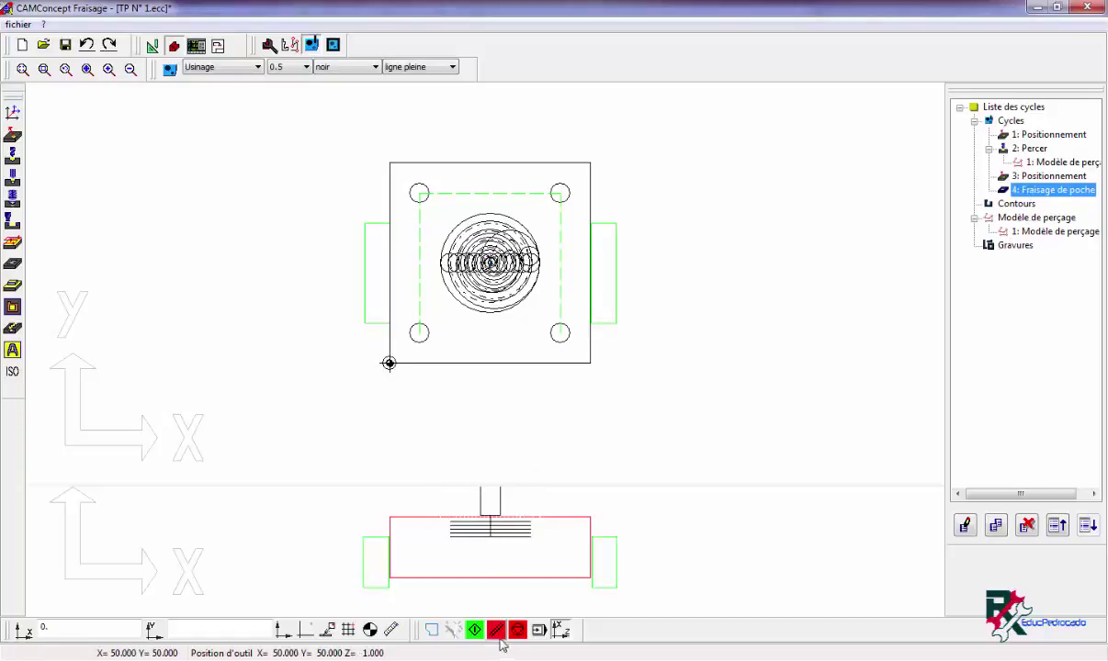
Set the stored pocket cycle's depth of cut I to 3 and rerun the toolpath simulation.
{"action": "double_click", "coordinate": [1031, 193]}
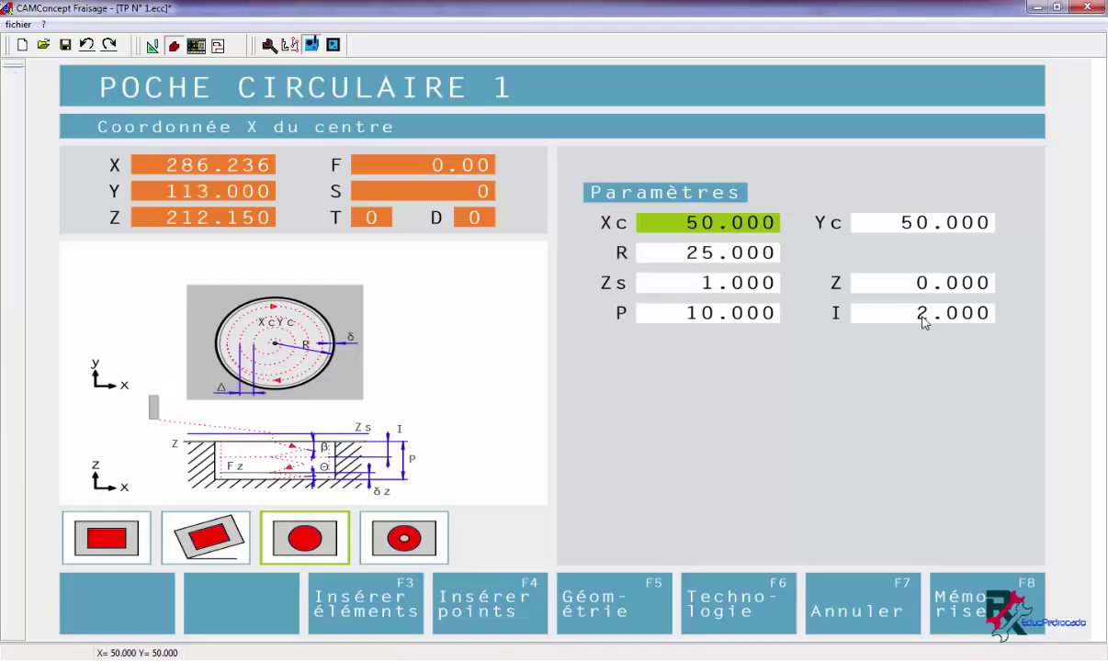
{"action": "left_click", "coordinate": [873, 312]}
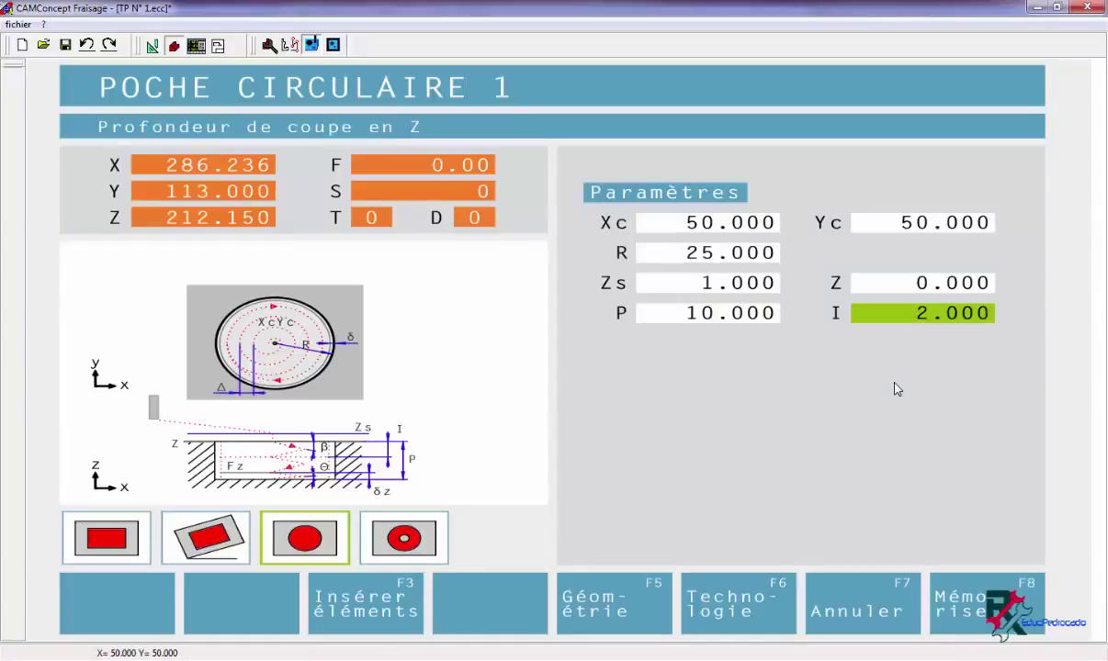
{"action": "type", "text": "3"}
{"action": "left_click", "coordinate": [779, 315]}
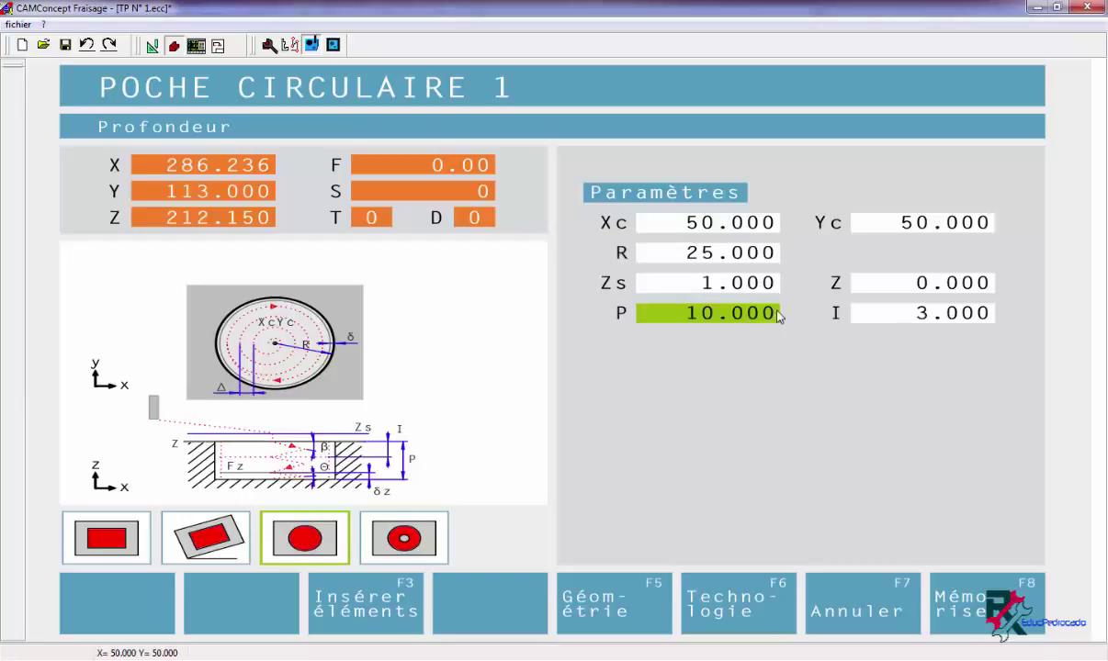
{"action": "left_click", "coordinate": [955, 607]}
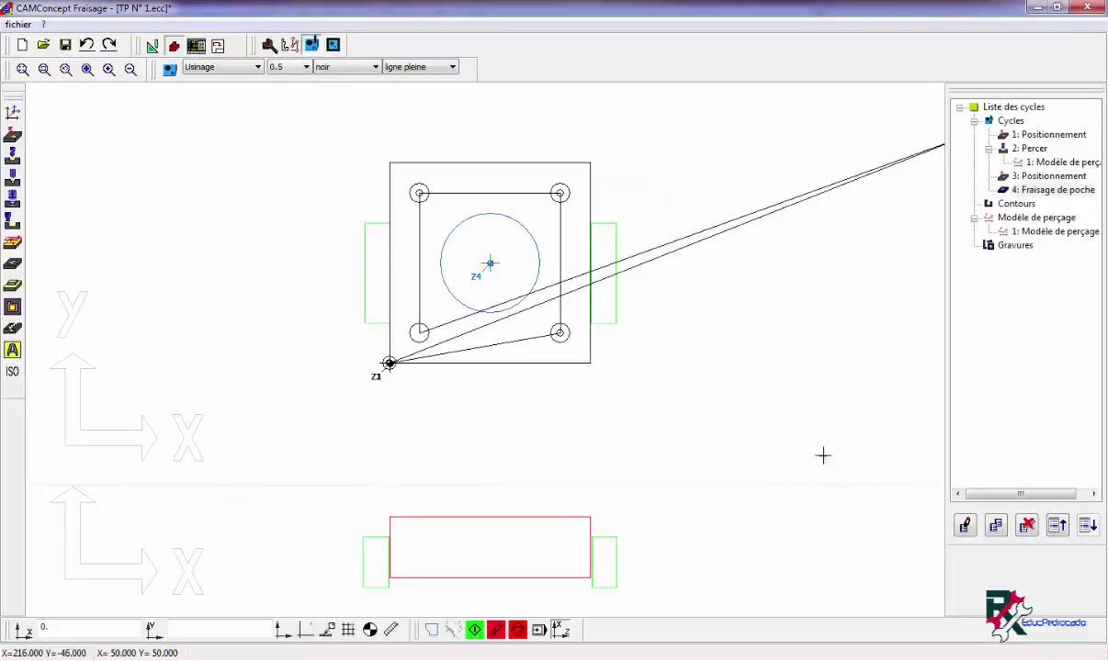
{"action": "left_click", "coordinate": [474, 630]}
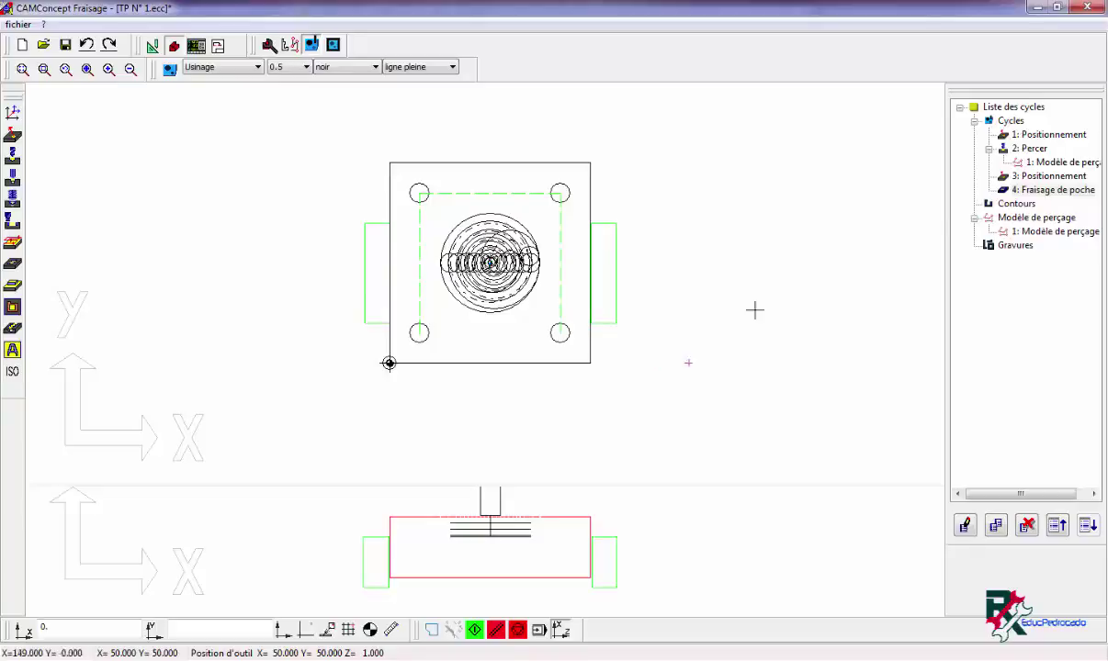
Copy the third cycle, Positionnement, to the end of the cycle list after the pocket milling and simulate the program.
{"action": "left_click", "coordinate": [1039, 191]}
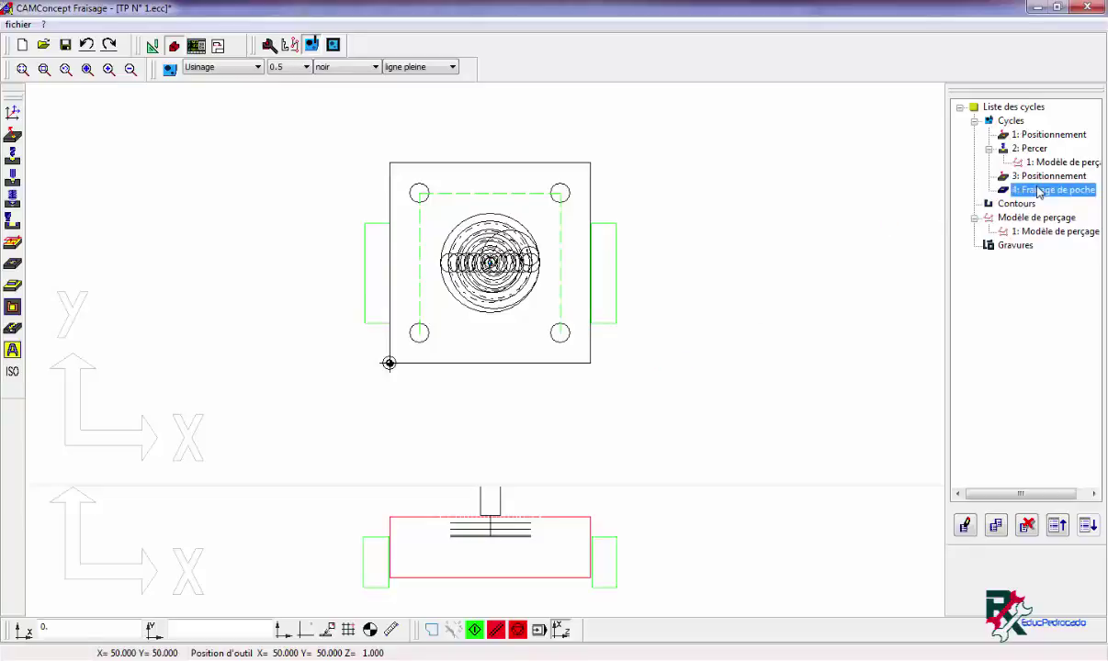
{"action": "left_click", "coordinate": [1035, 178]}
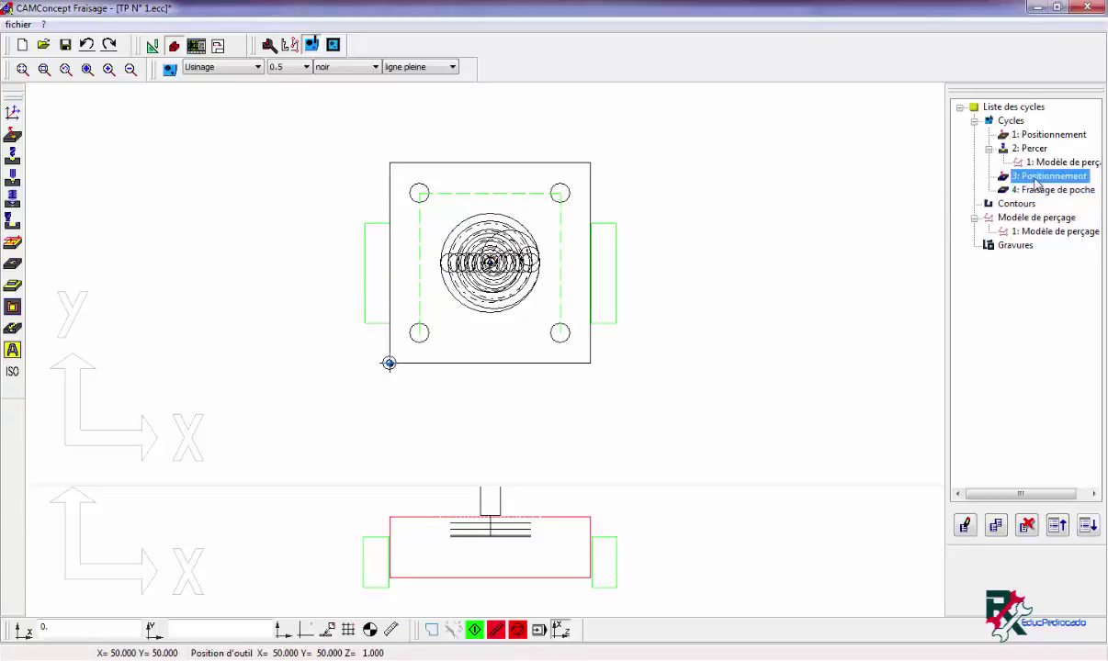
{"action": "left_click_drag", "start_coordinate": [1036, 180], "coordinate": [1068, 235]}
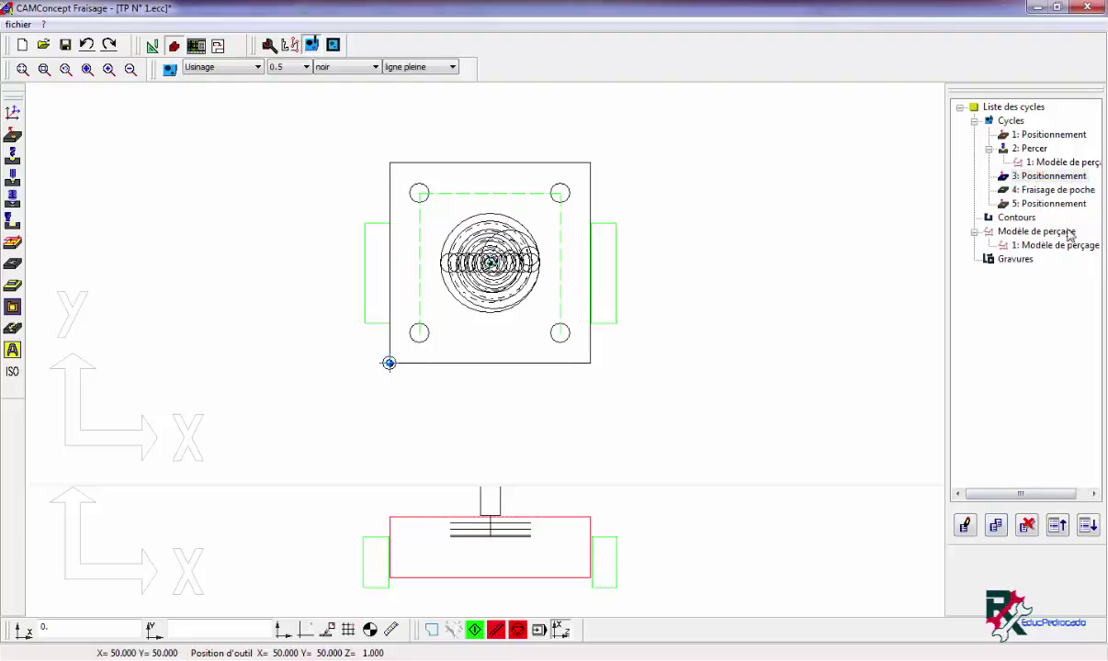
{"action": "left_click", "coordinate": [1047, 189]}
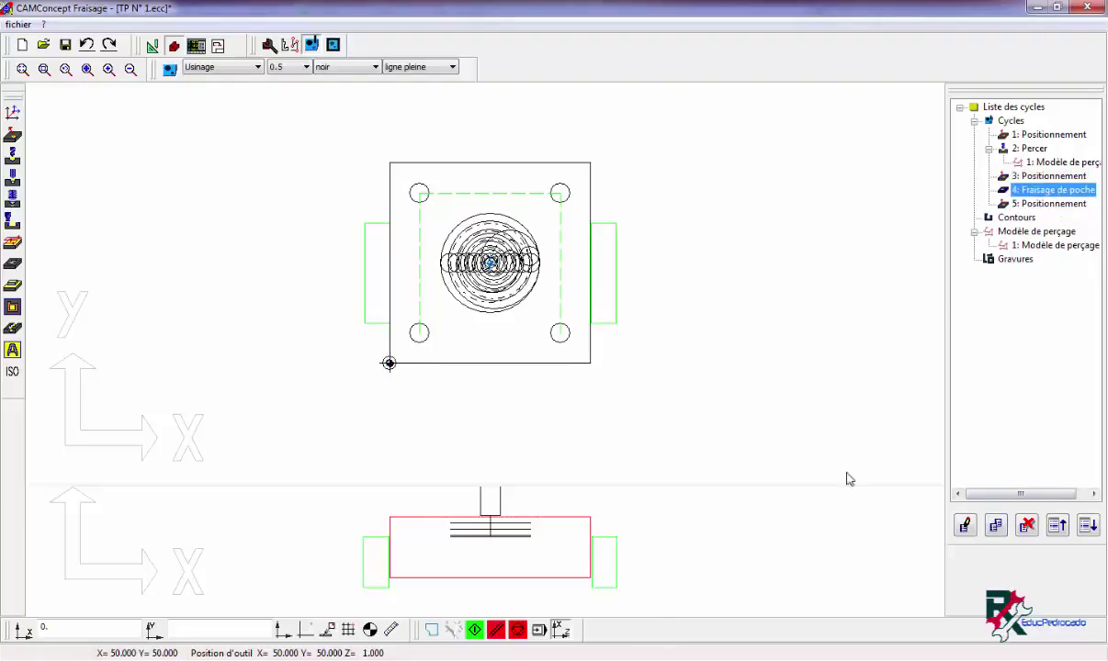
{"action": "left_click", "coordinate": [983, 203]}
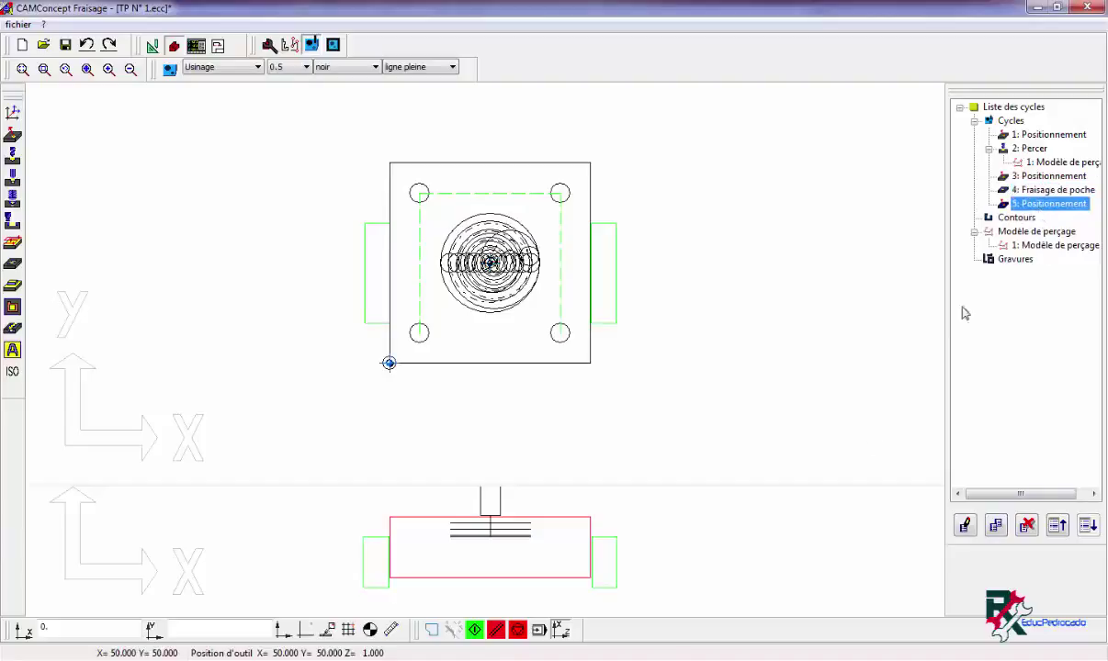
{"action": "left_click", "coordinate": [476, 634]}
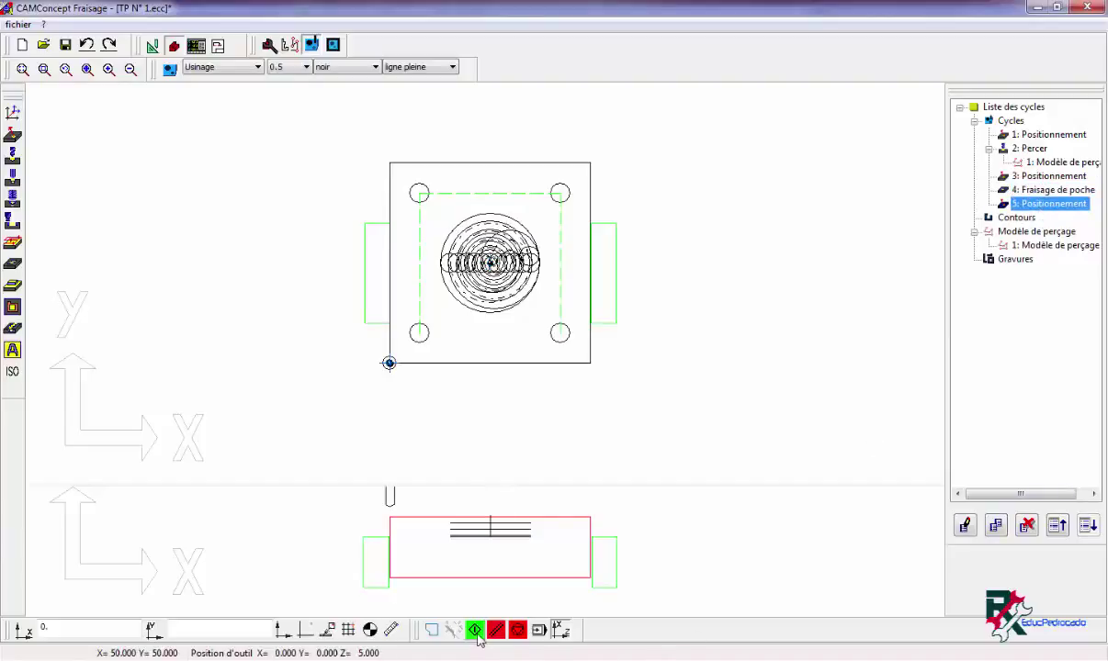
Change the tool T of the final positioning cycle to 3 and store the cycle.
{"action": "double_click", "coordinate": [1040, 203]}
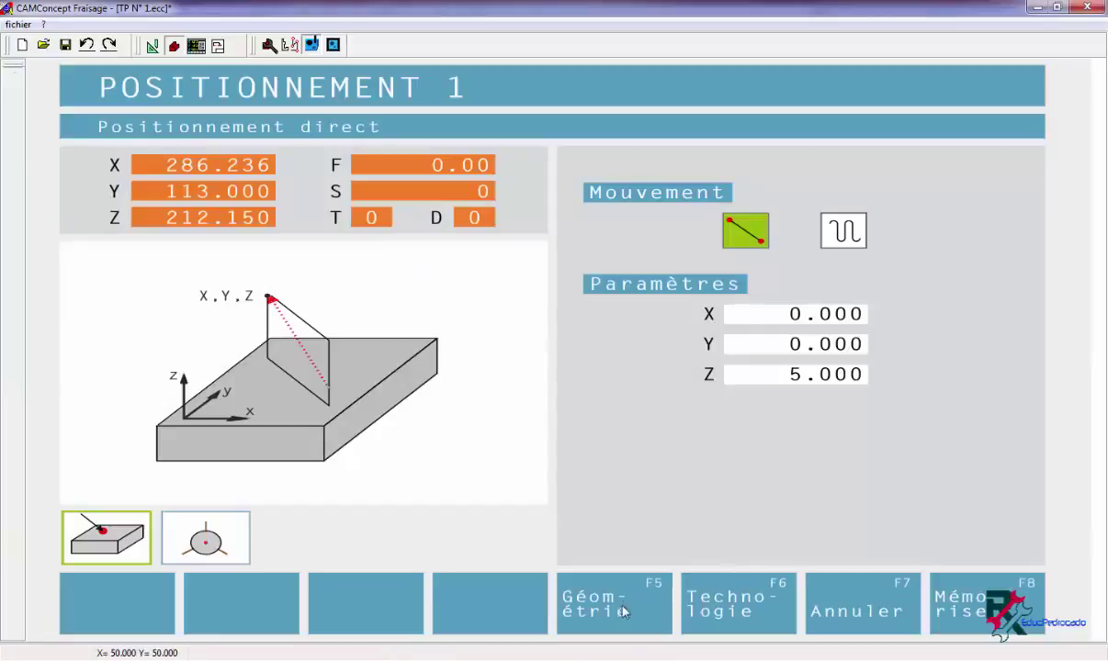
{"action": "left_click", "coordinate": [710, 613]}
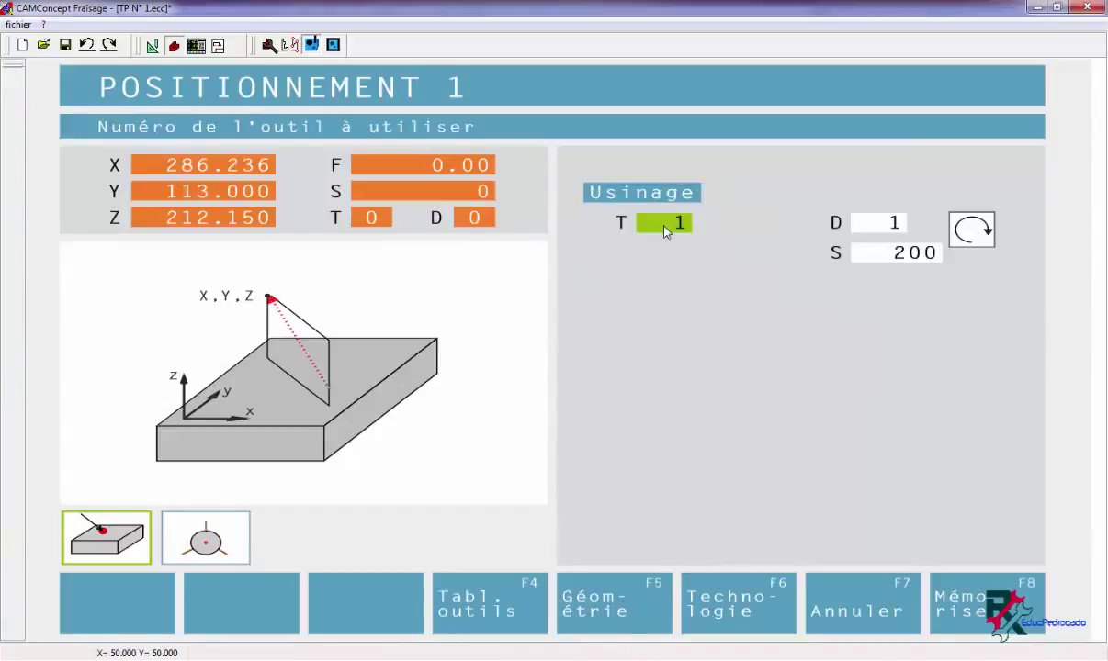
{"action": "type", "text": "3"}
{"action": "left_click", "coordinate": [923, 580]}
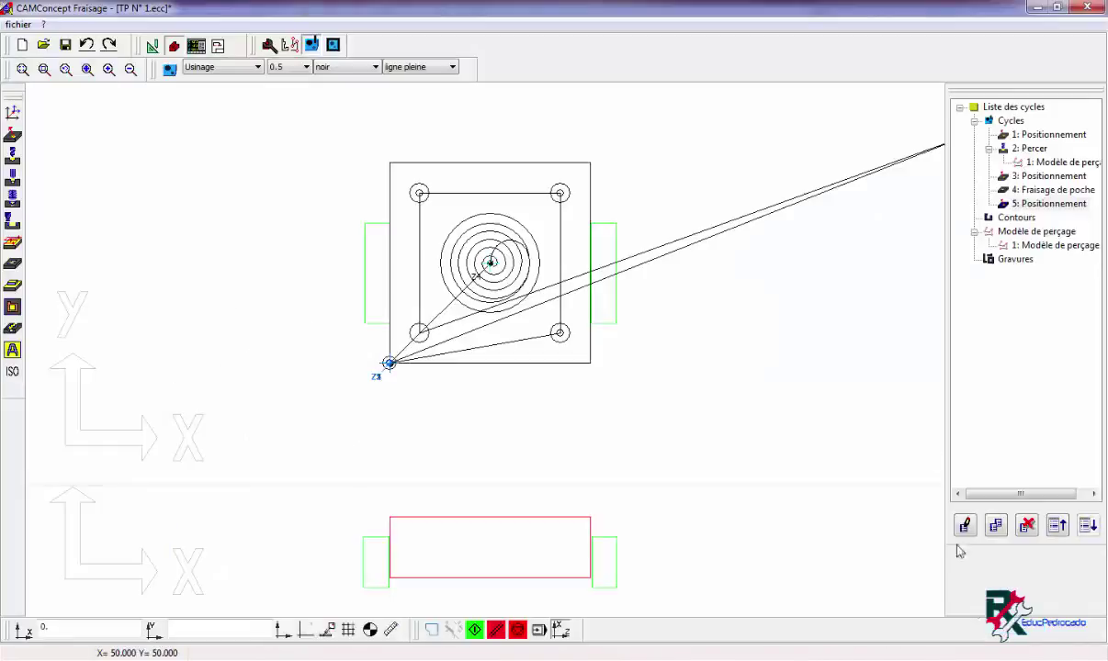
{"action": "left_click", "coordinate": [1042, 190]}
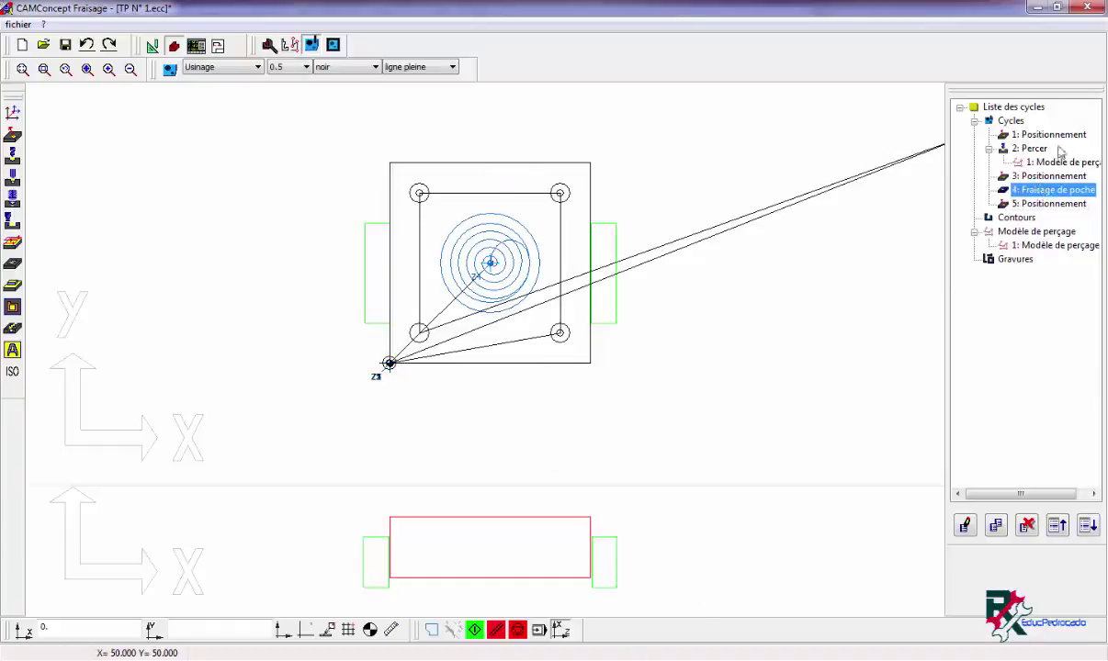
Open the 3D machining simulation and reduce its waiting cycles, Cycles d'attente, to 1.
{"action": "left_click", "coordinate": [312, 44]}
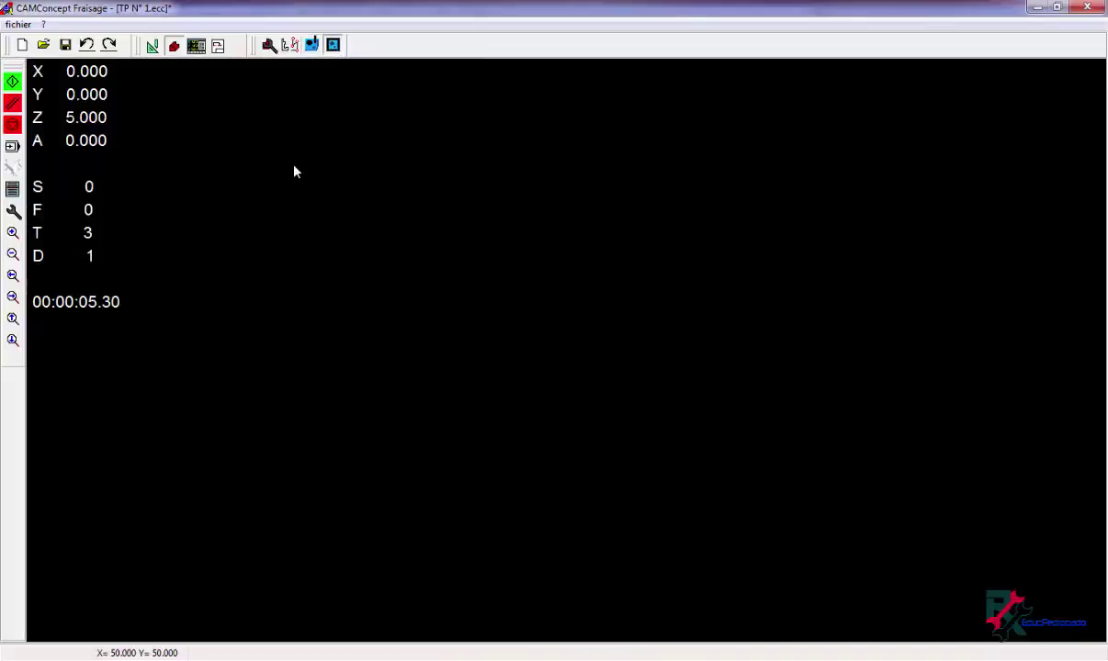
{"action": "left_click", "coordinate": [12, 84]}
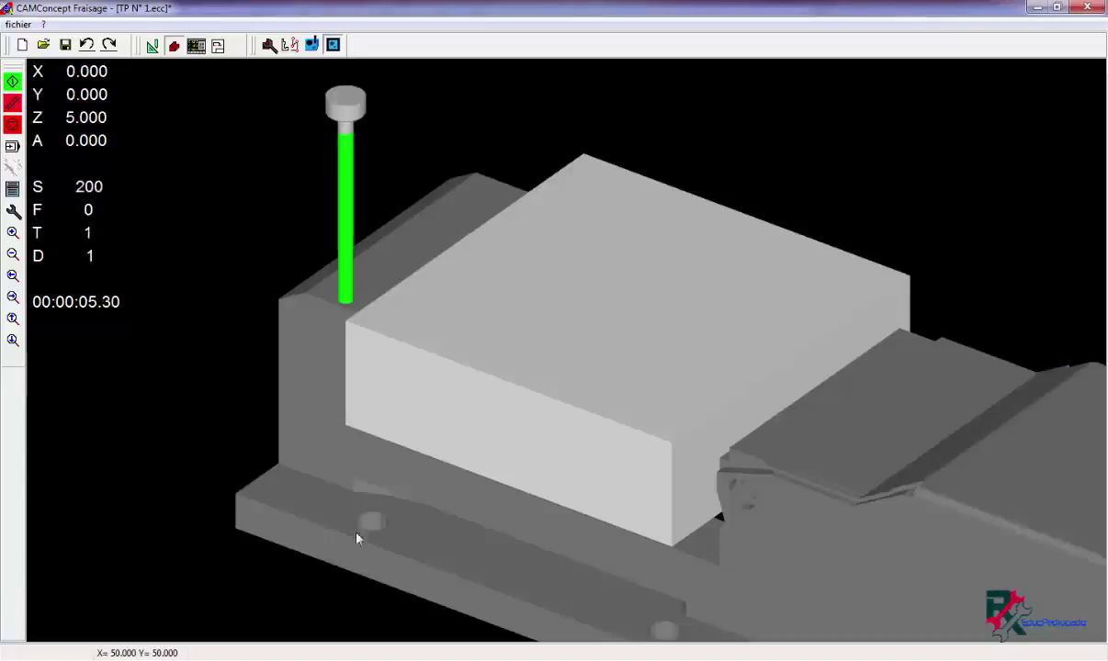
{"action": "left_click", "coordinate": [12, 105]}
{"action": "left_click", "coordinate": [13, 210]}
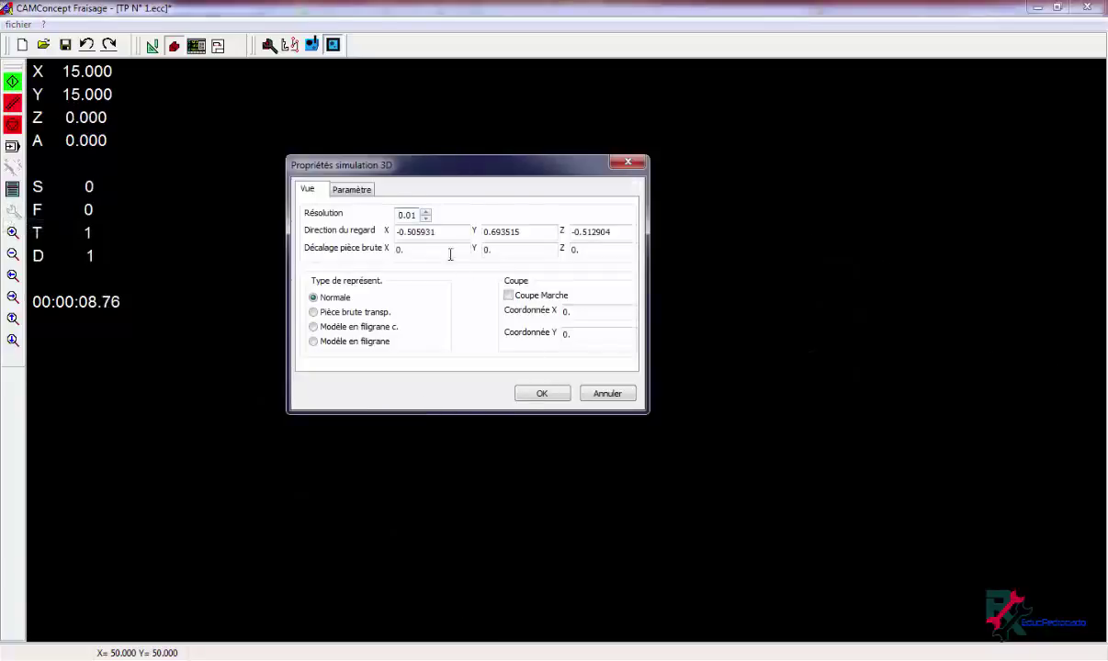
{"action": "left_click", "coordinate": [352, 190]}
{"action": "left_click", "coordinate": [506, 331]}
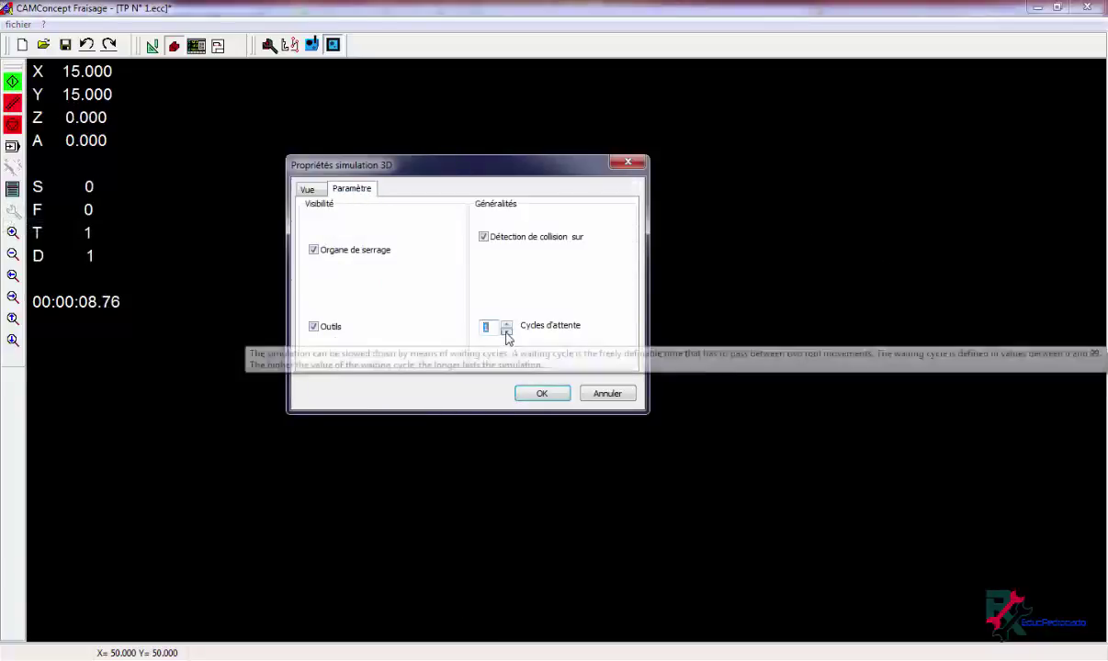
{"action": "left_click", "coordinate": [540, 393]}
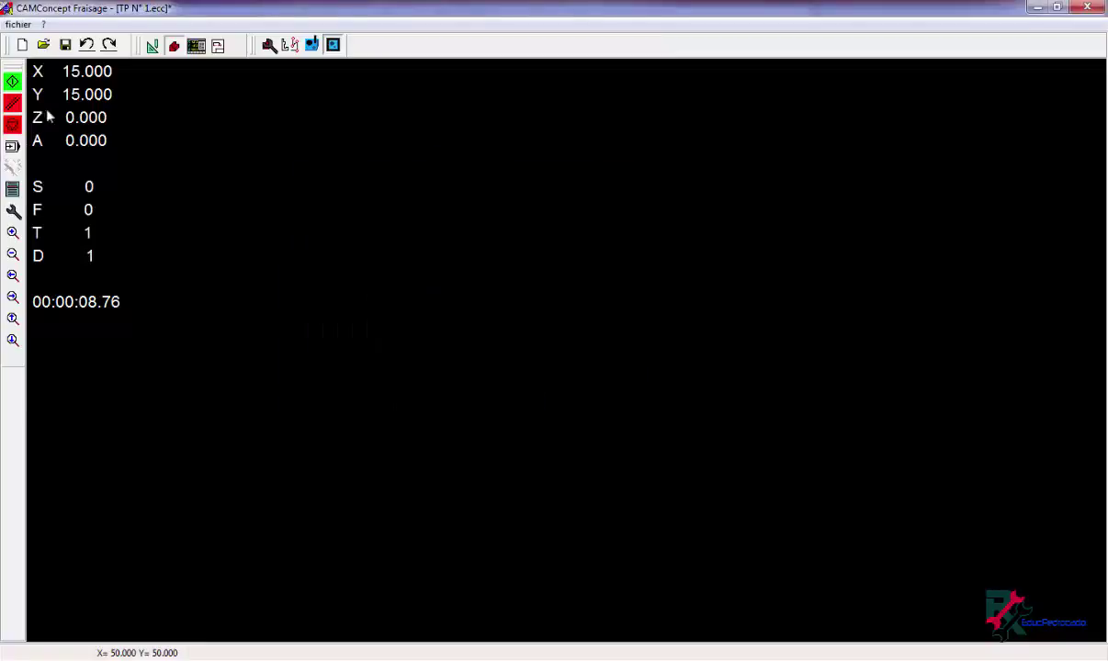
Run the full program in 3D simulation and examine the drilled holes and circular pocket on the part.
{"action": "left_click", "coordinate": [13, 102]}
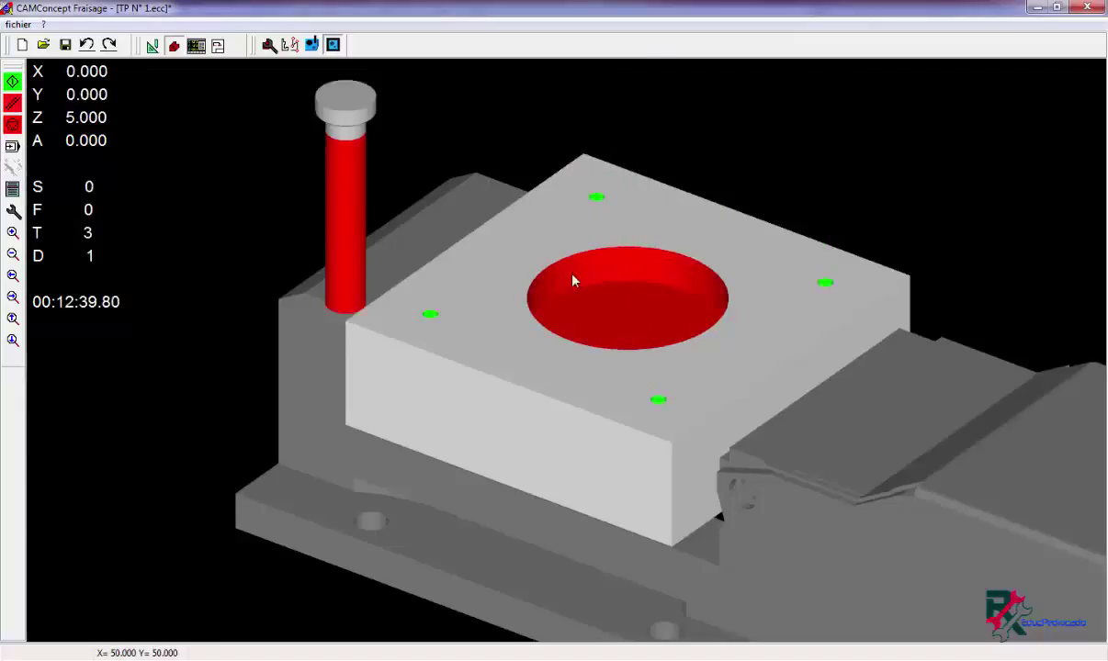
{"action": "mouse_move", "coordinate": [566, 354]}
{"action": "left_mouse_down"}
{"action": "mouse_move", "coordinate": [571, 393]}
{"action": "mouse_move", "coordinate": [584, 344]}
{"action": "mouse_move", "coordinate": [568, 339]}
{"action": "mouse_move", "coordinate": [571, 354]}
{"action": "mouse_move", "coordinate": [616, 341]}
{"action": "mouse_move", "coordinate": [606, 324]}
{"action": "mouse_move", "coordinate": [585, 366]}
{"action": "mouse_move", "coordinate": [580, 350]}
{"action": "left_mouse_up"}
{"action": "scroll", "coordinate": [567, 342], "scroll_direction": "up", "scroll_amount": 2}
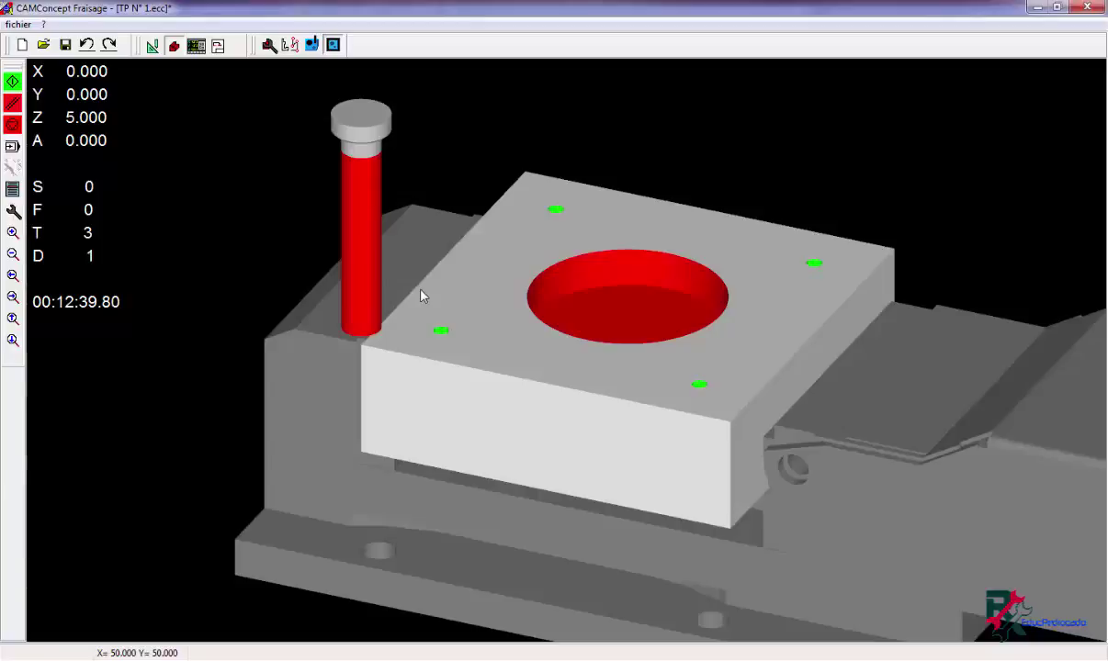
Return to the cycle list and examine the toolpaths of the first four cycles one by one.
{"action": "left_click", "coordinate": [315, 48]}
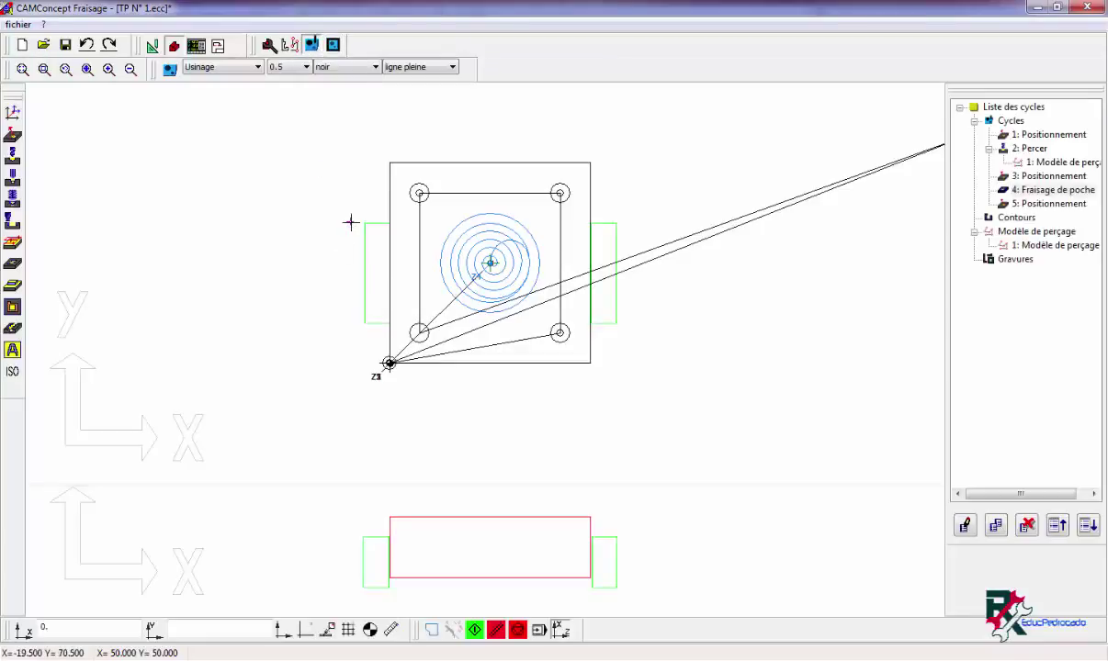
{"action": "left_click", "coordinate": [988, 147]}
{"action": "left_click", "coordinate": [977, 135]}
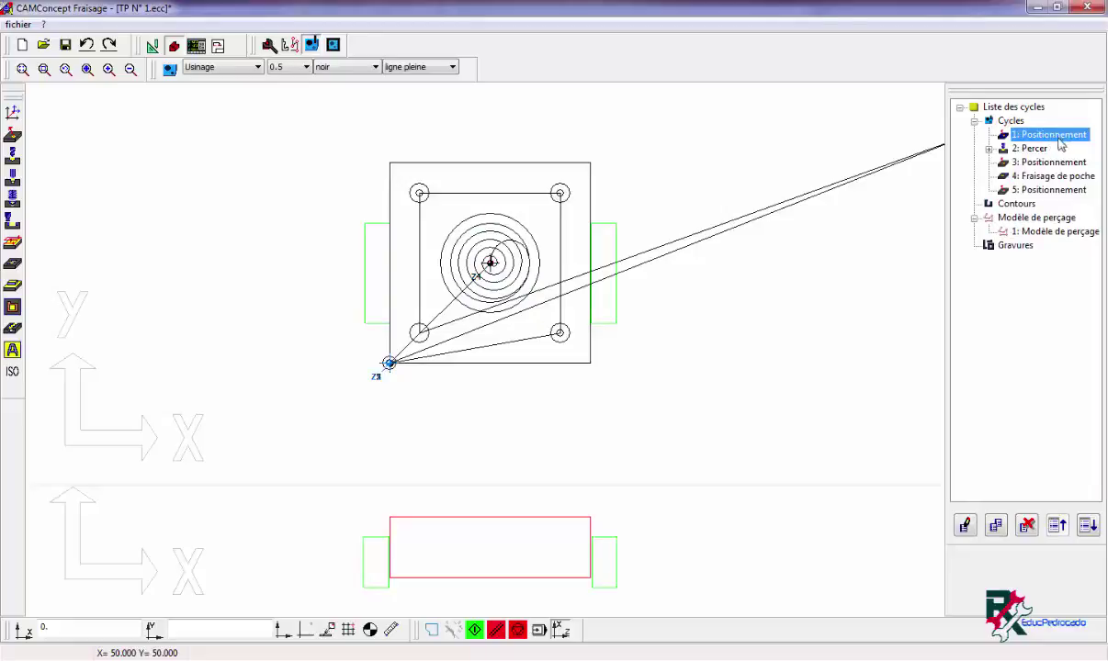
{"action": "left_click", "coordinate": [1033, 149]}
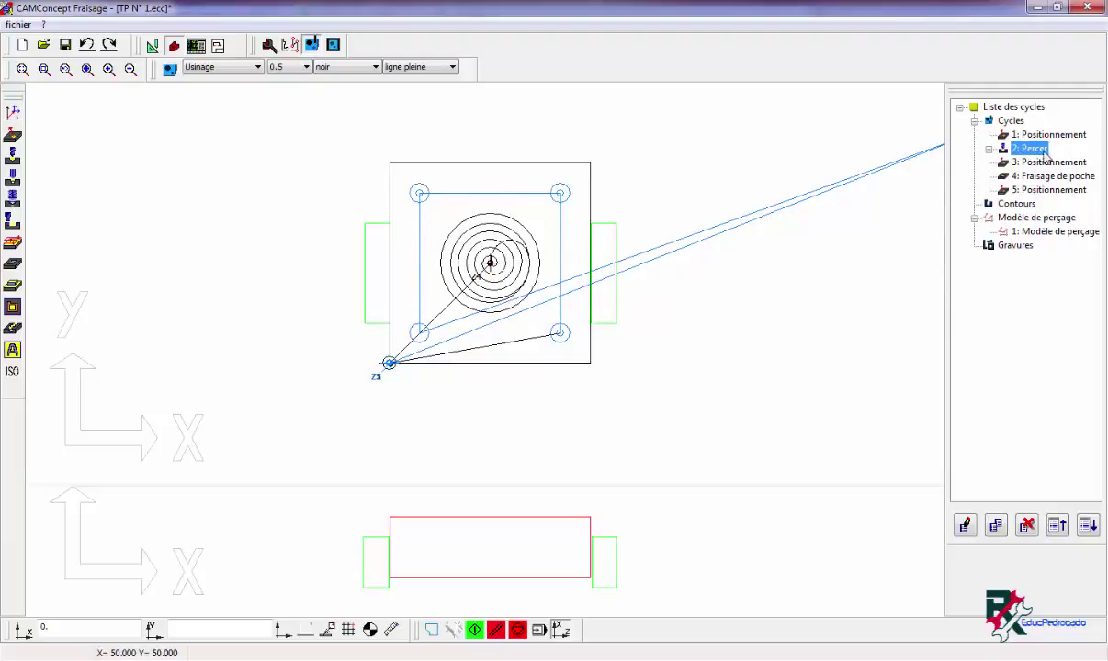
{"action": "left_click", "coordinate": [1039, 162]}
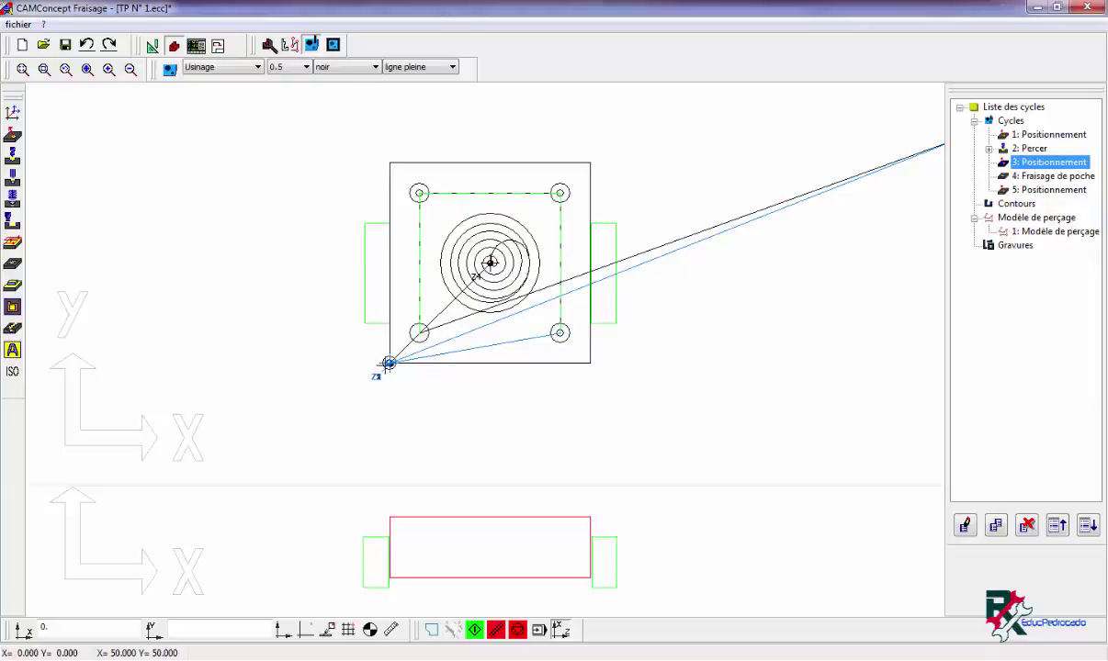
{"action": "left_click", "coordinate": [1044, 178]}
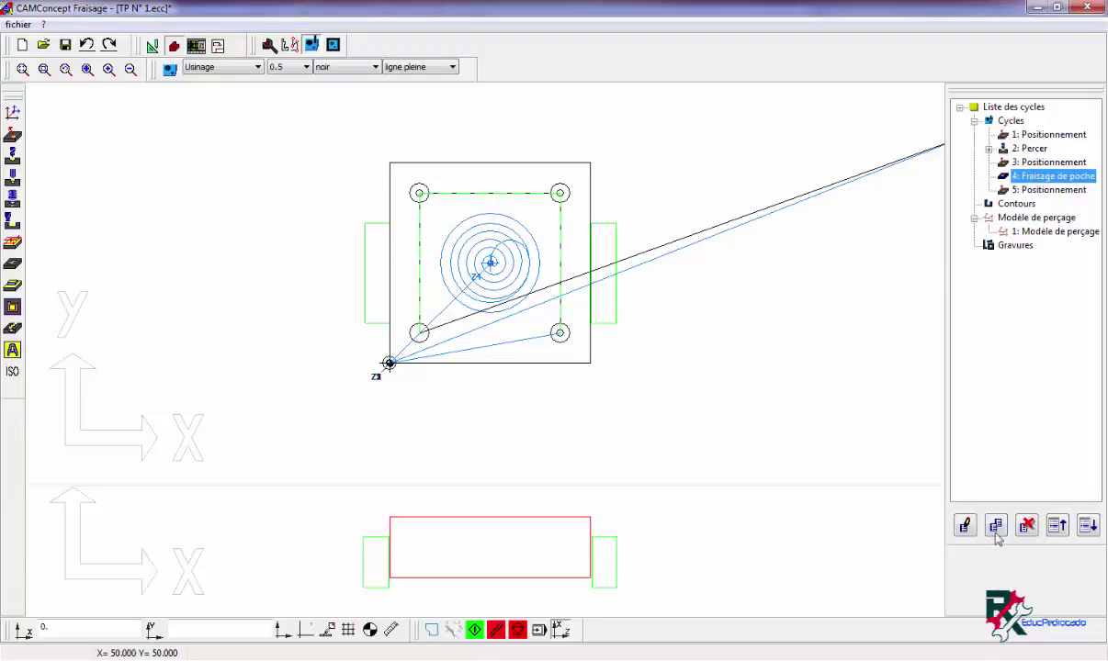
{"action": "left_click", "coordinate": [1035, 177]}
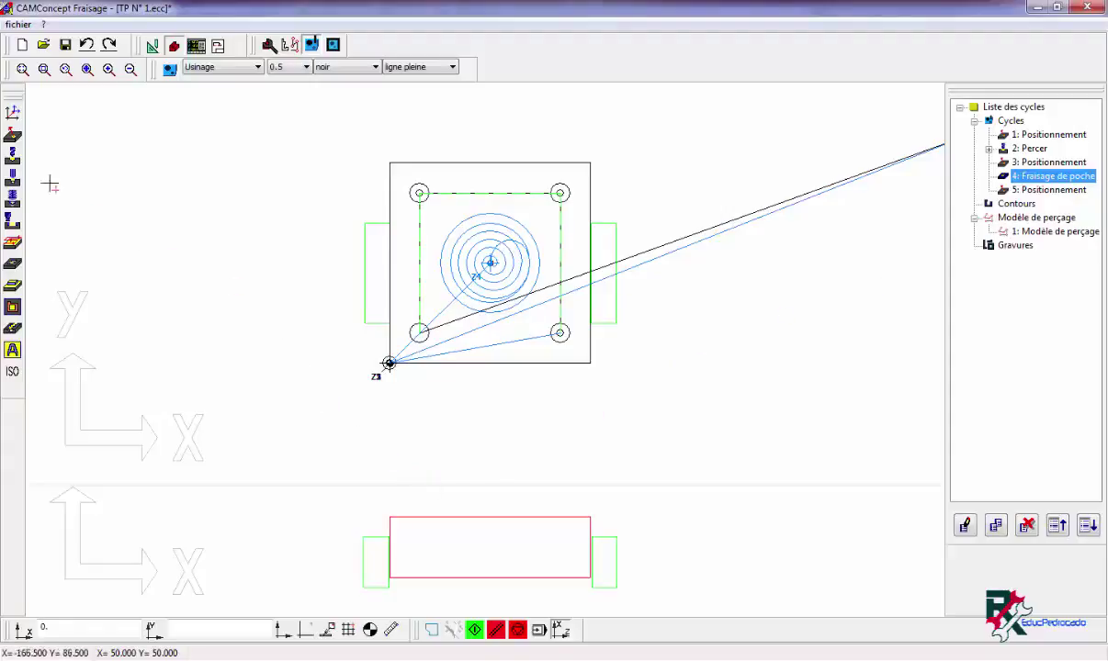
Start a new Perçage 3 cycle on drilling pattern 1 with tool 2, Foret hélicoïdal 10mm.
{"action": "left_click", "coordinate": [13, 163]}
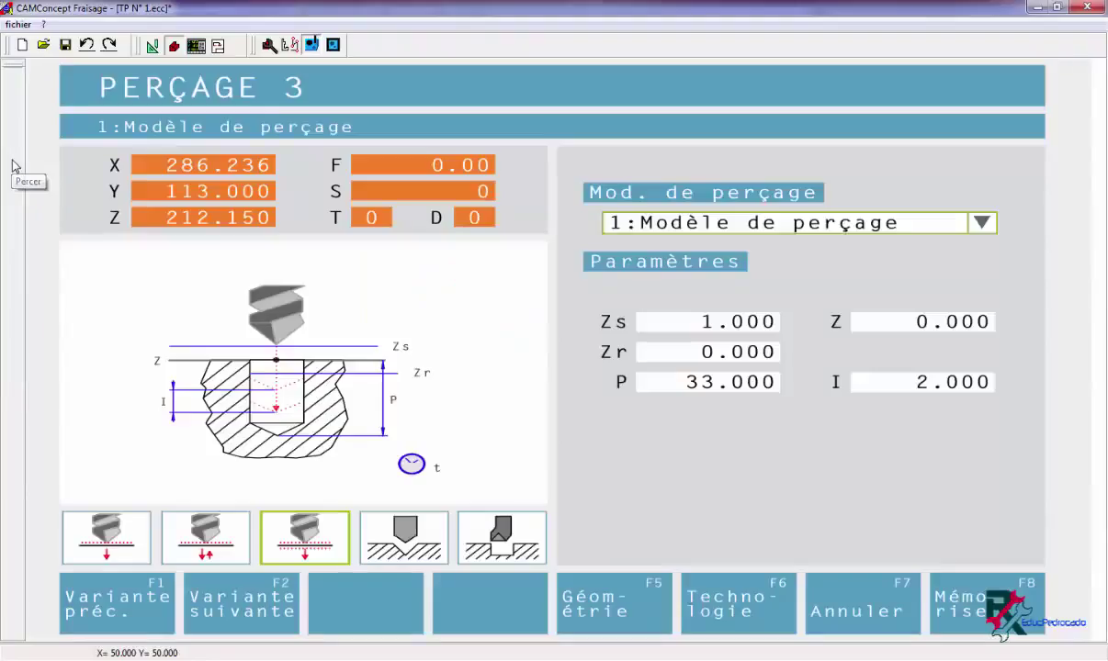
{"action": "left_click", "coordinate": [980, 224]}
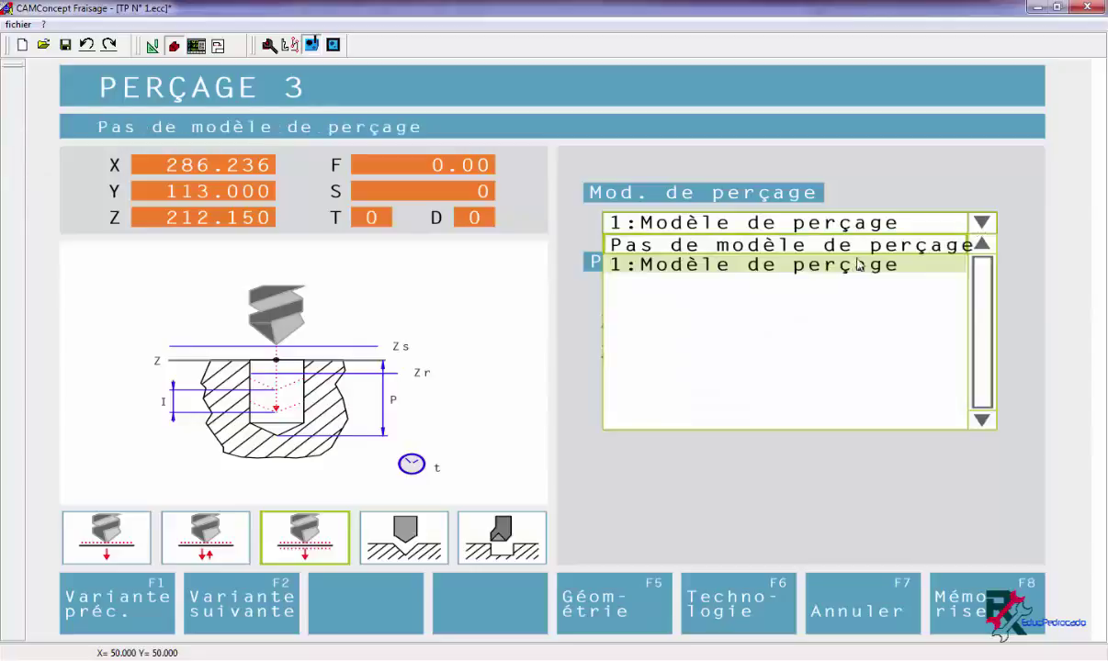
{"action": "left_click", "coordinate": [836, 267]}
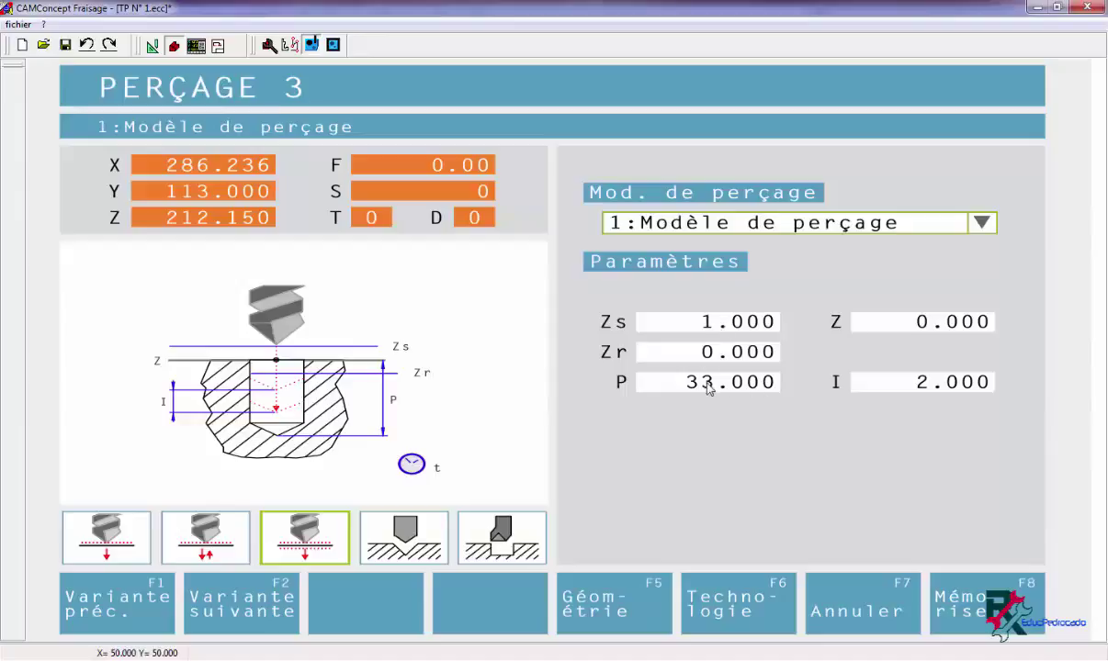
{"action": "left_click", "coordinate": [730, 613]}
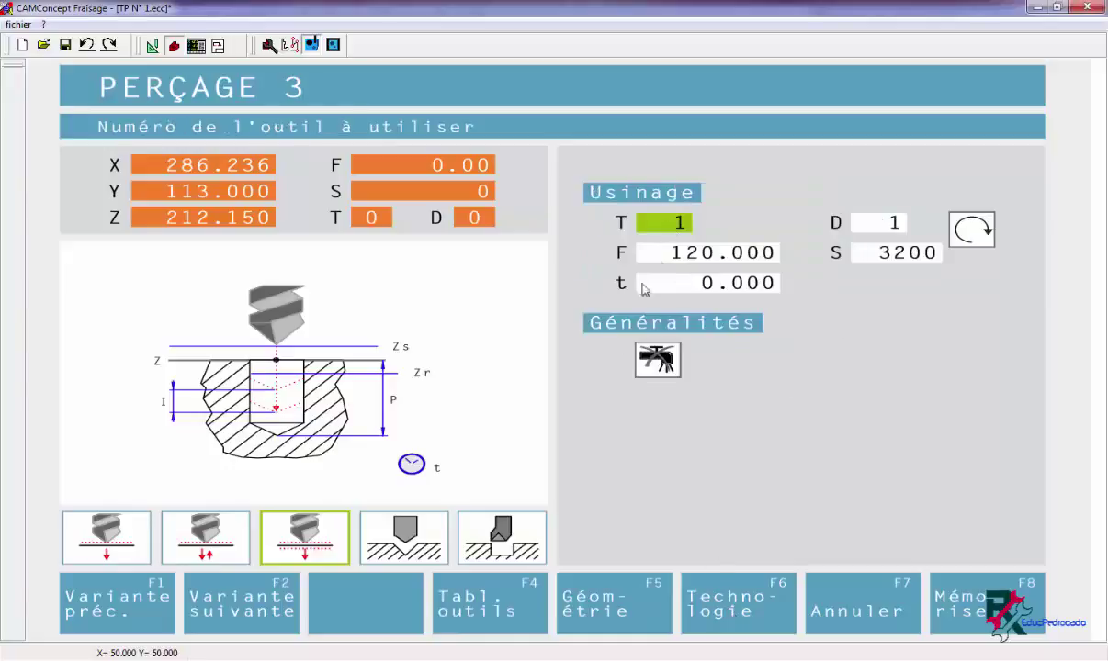
{"action": "left_click", "coordinate": [477, 617]}
{"action": "left_click", "coordinate": [288, 359]}
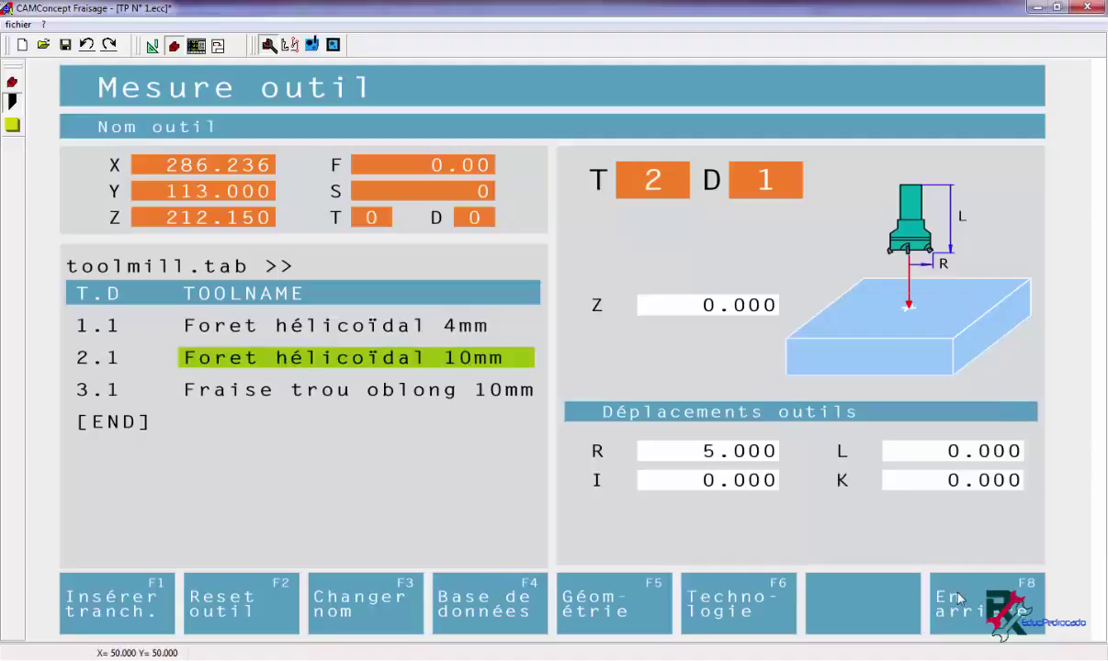
{"action": "key", "text": "Return"}
{"action": "left_click", "coordinate": [871, 621]}
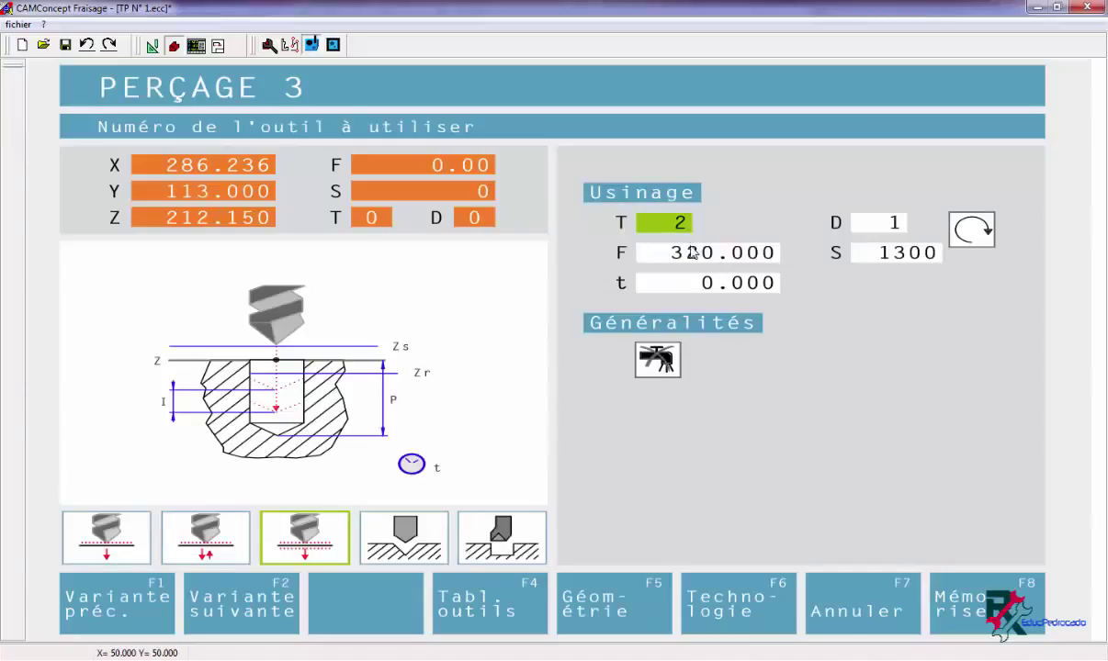
Set the new drilling cycle's spindle speed S to 2300 and feed F to 120, and store the cycle.
{"action": "left_click", "coordinate": [891, 255]}
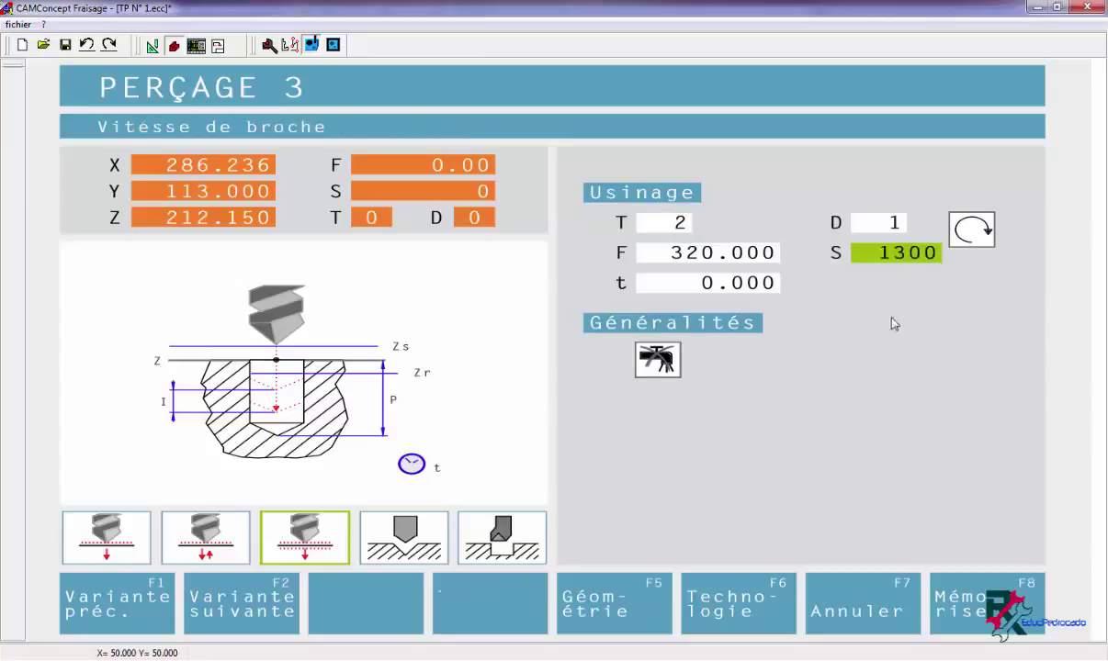
{"action": "type", "text": "2300"}
{"action": "left_click", "coordinate": [717, 253]}
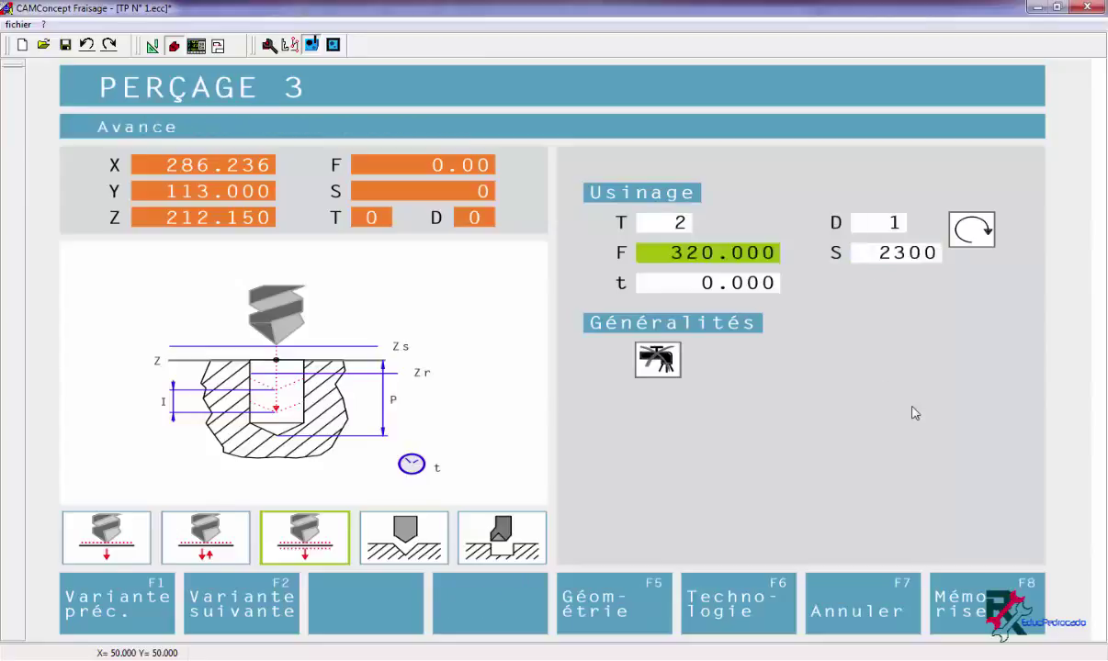
{"action": "type", "text": "120"}
{"action": "key", "text": "Return"}
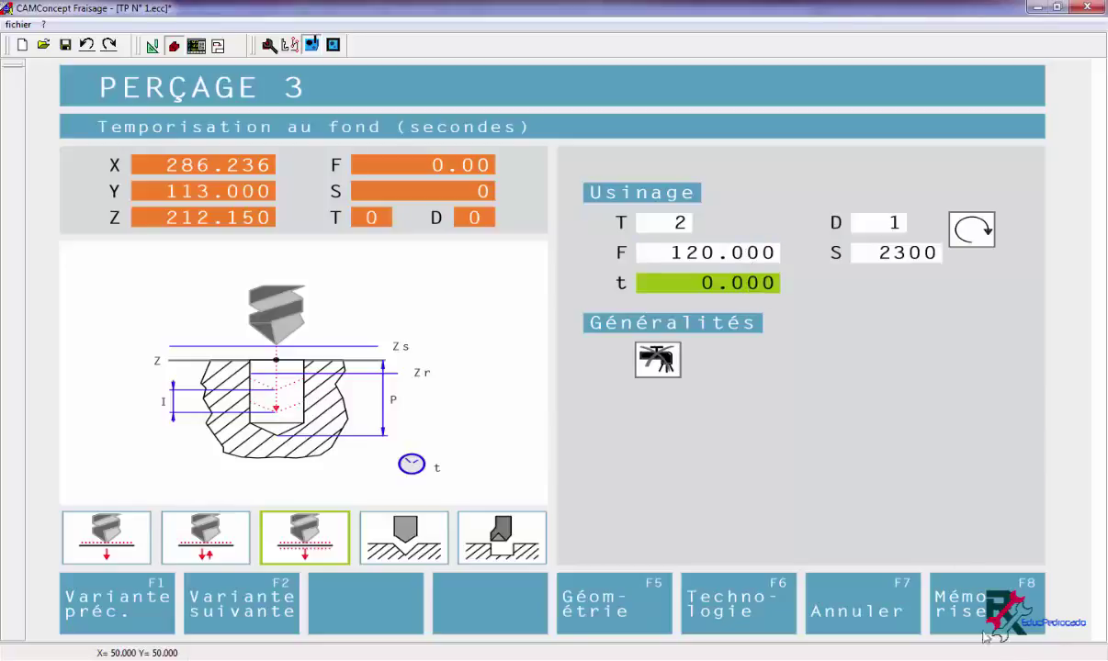
{"action": "left_click", "coordinate": [980, 608]}
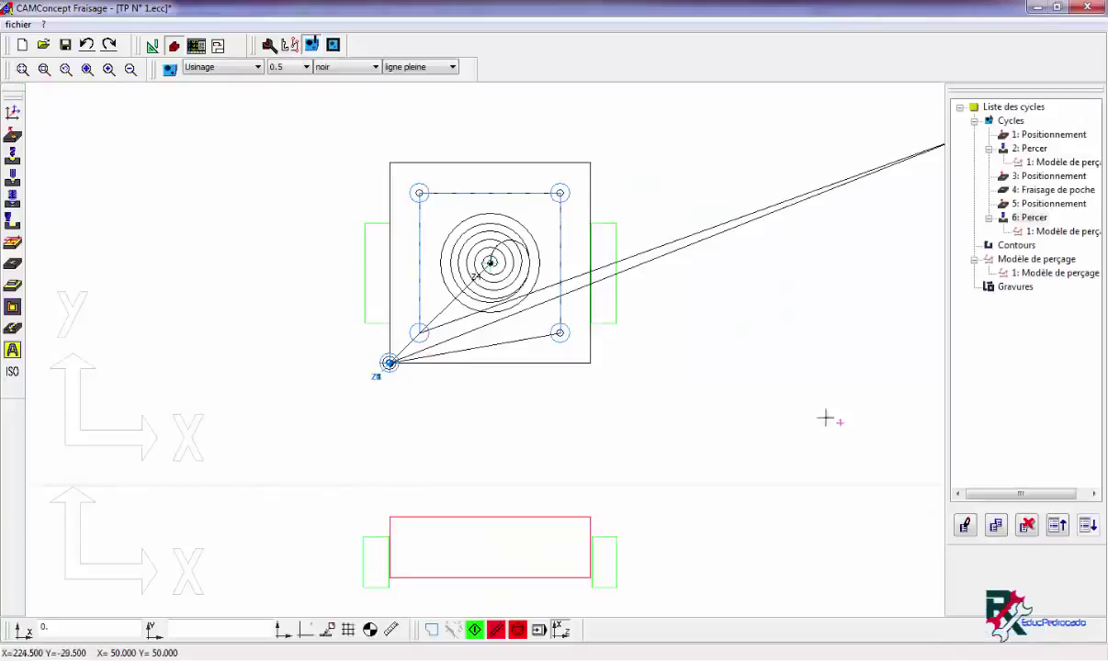
Simulate the program in 2D to check the 10 mm drilling of the new sixth cycle, Percer.
{"action": "left_click", "coordinate": [1029, 217]}
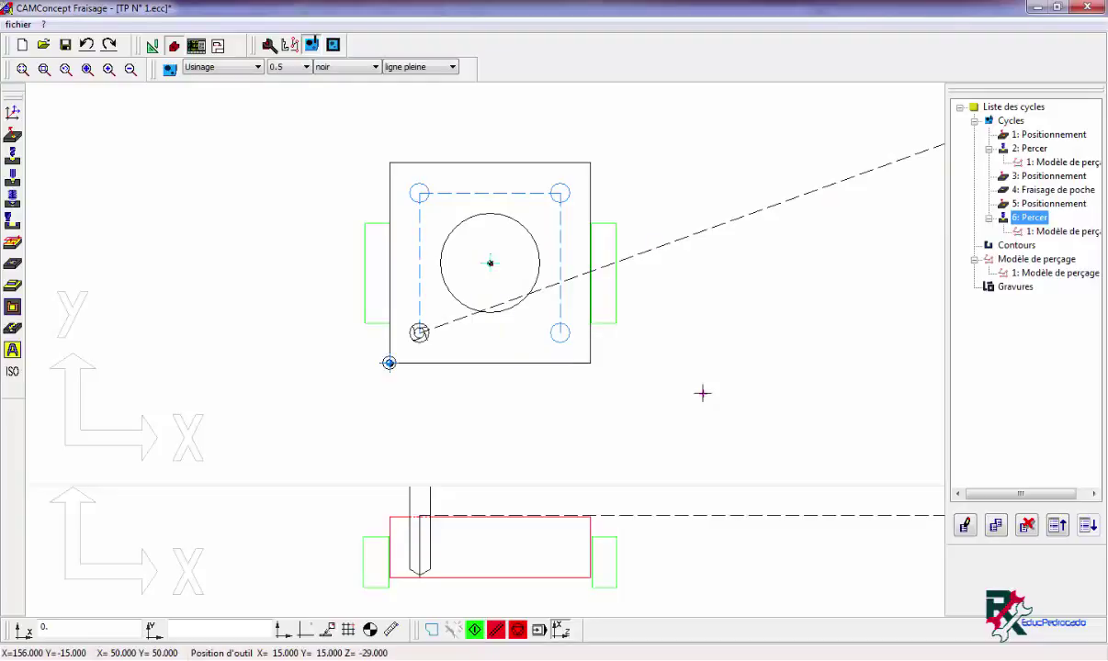
{"action": "double_click", "coordinate": [1029, 220]}
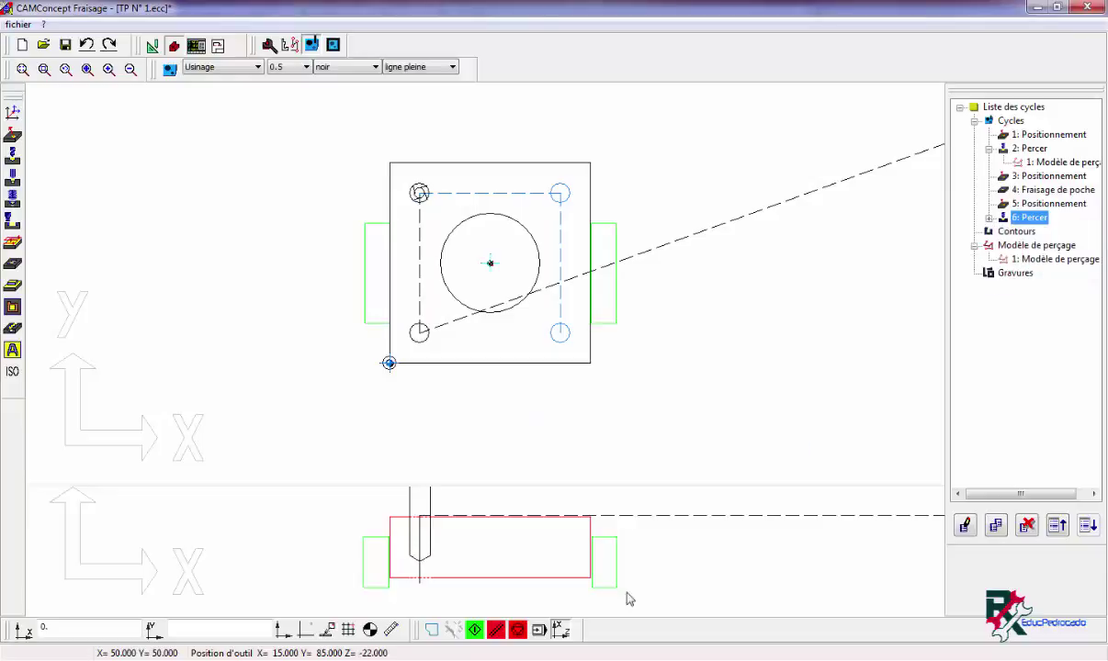
{"action": "left_click", "coordinate": [495, 629]}
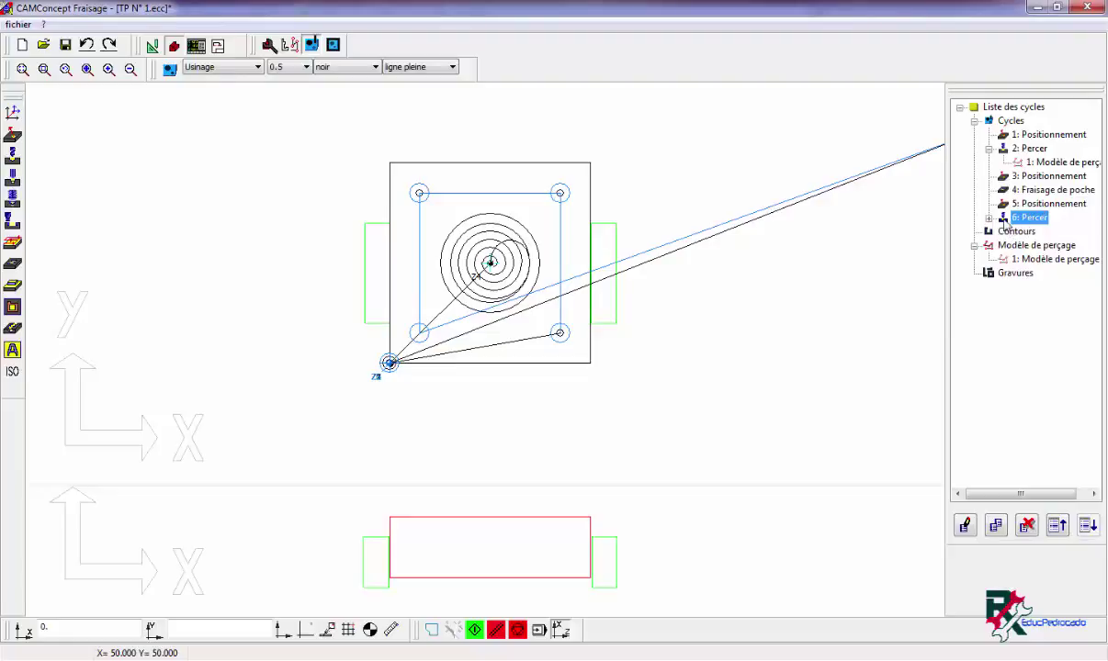
Move the new Percer cycle up two places so it comes before the pocket milling, and collapse both drilling cycles.
{"action": "left_click", "coordinate": [1057, 524]}
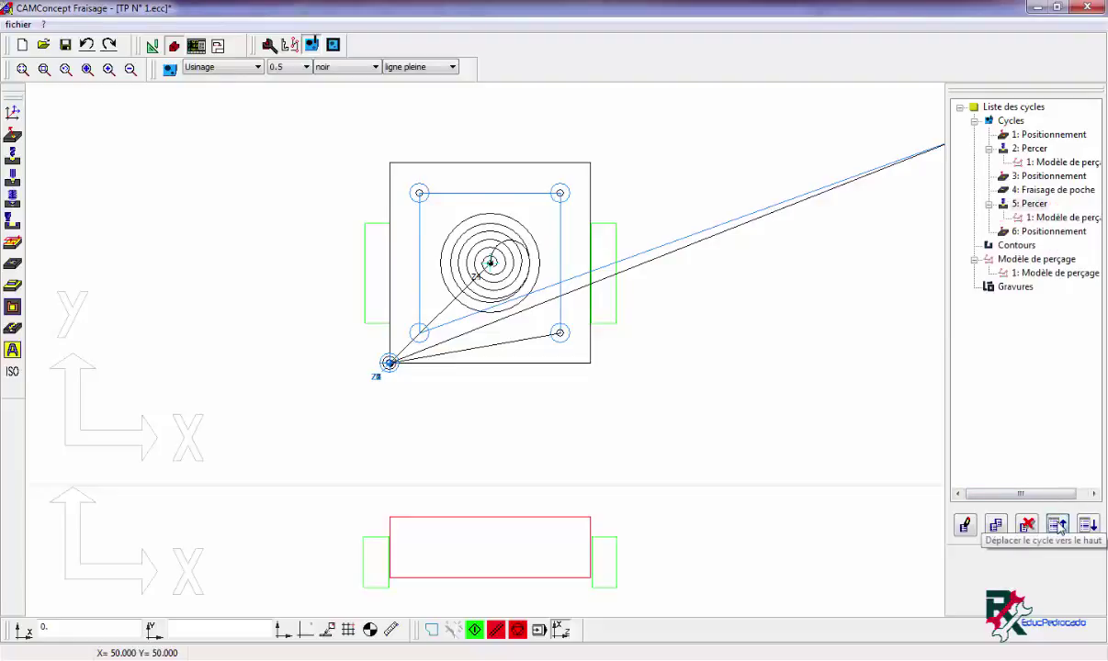
{"action": "left_click", "coordinate": [1057, 524]}
{"action": "left_click", "coordinate": [988, 190]}
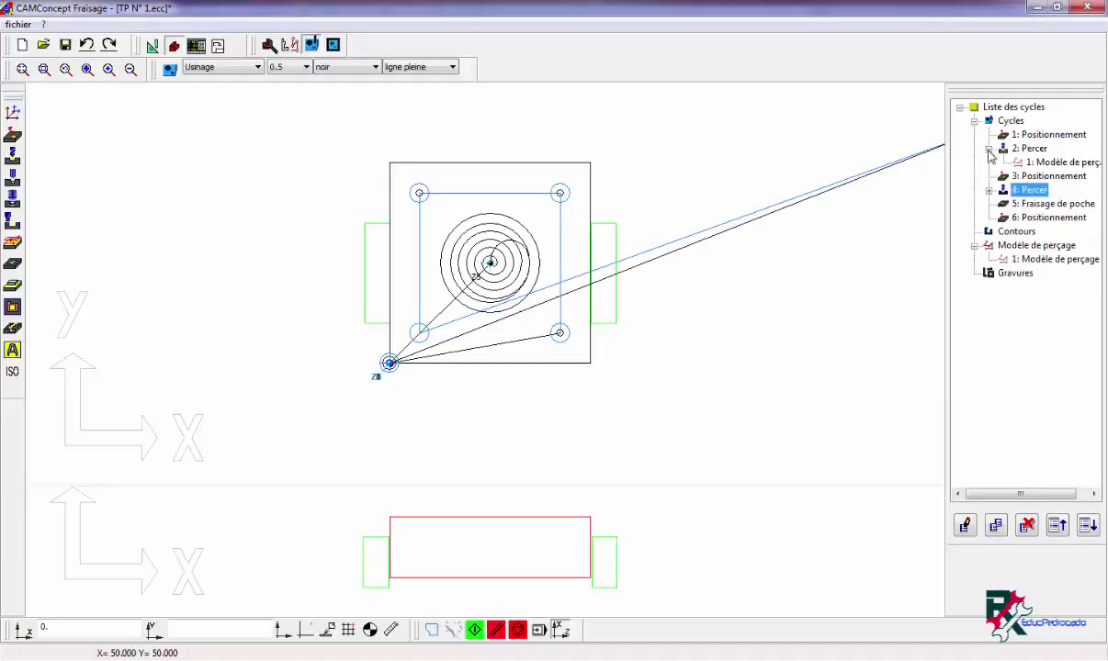
{"action": "left_click", "coordinate": [989, 149]}
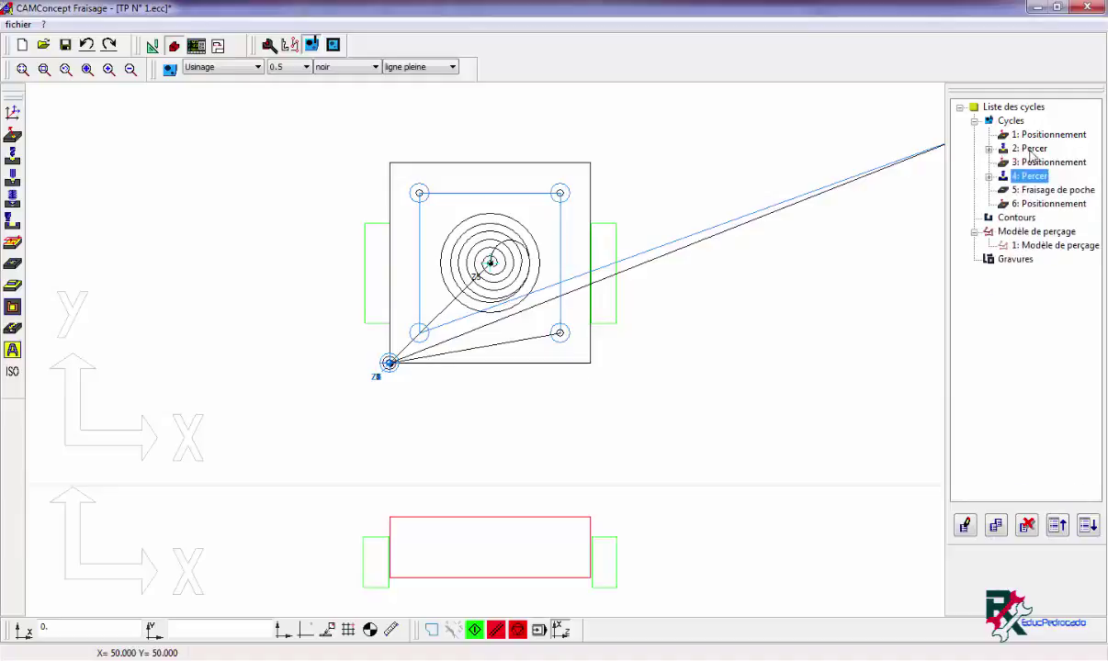
Review the drilling and positioning cycles, and copy the third cycle, Positionnement, to the end of the list.
{"action": "left_click", "coordinate": [1030, 149]}
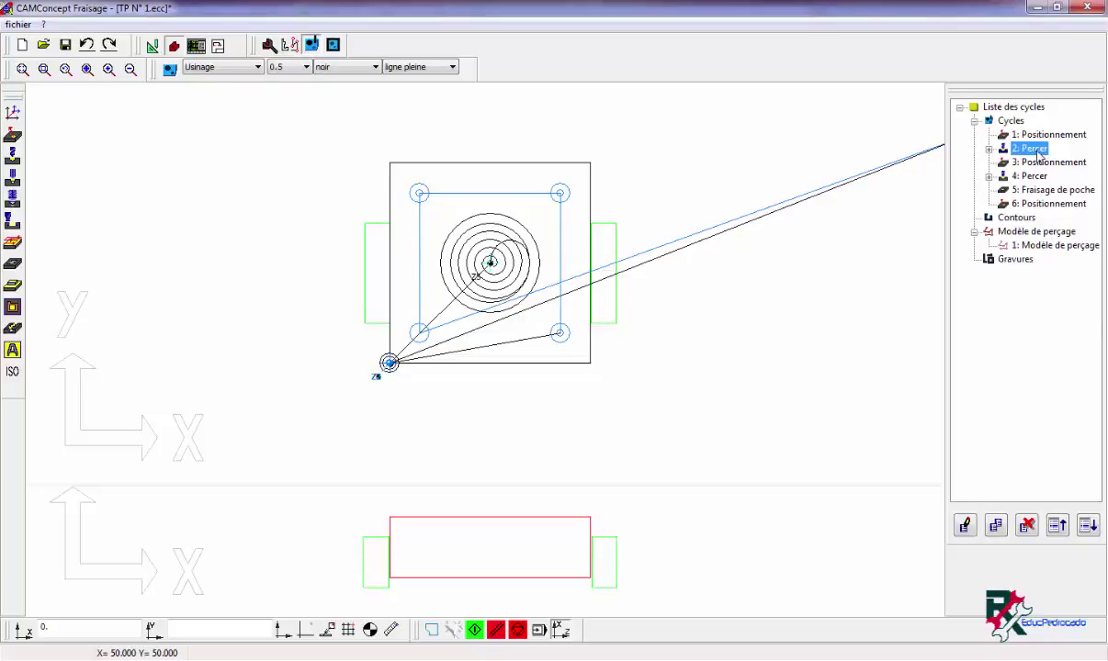
{"action": "key", "text": "Down"}
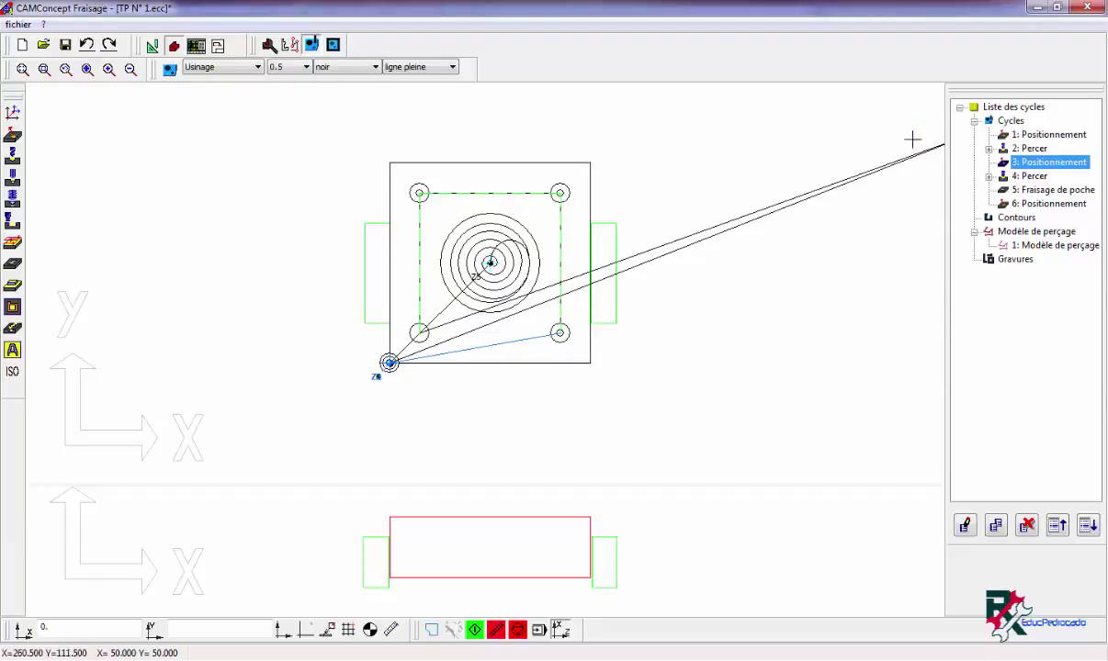
{"action": "left_click", "coordinate": [1028, 176]}
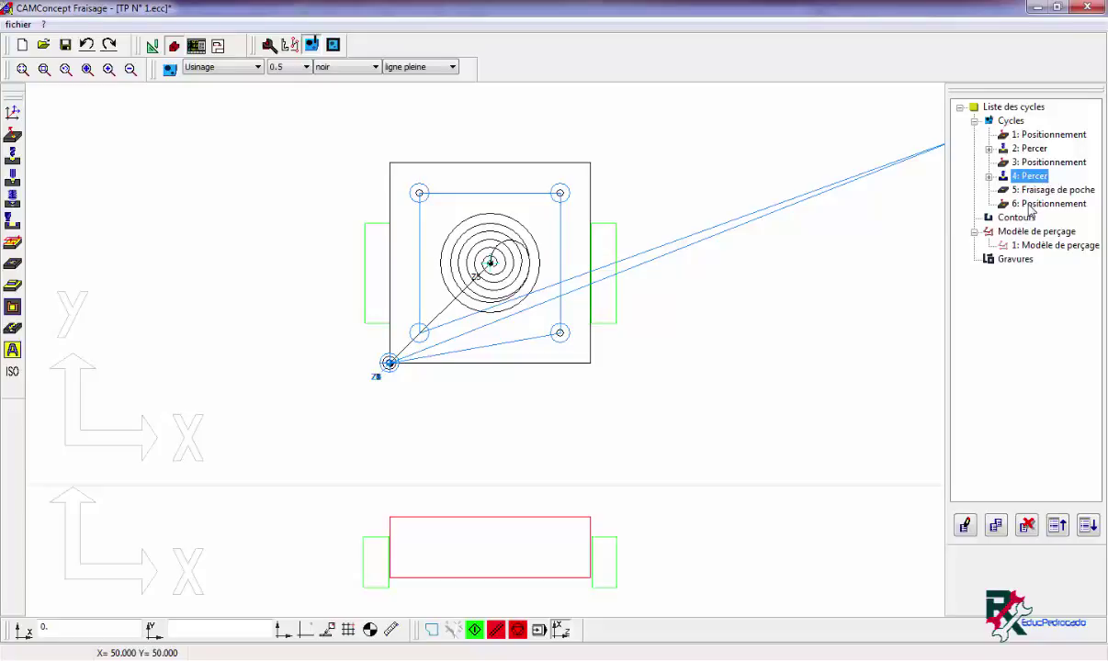
{"action": "left_click", "coordinate": [975, 161]}
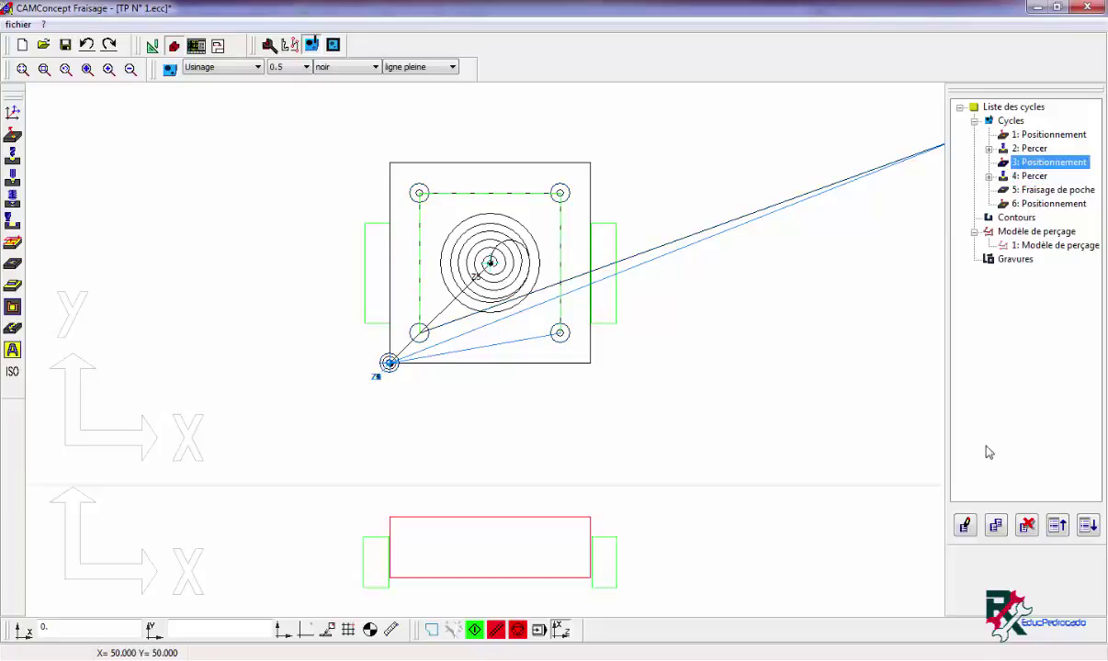
{"action": "left_click", "coordinate": [995, 526]}
Move the third cycle, Positionnement, down one place so it follows the second Percer cycle.
{"action": "left_click", "coordinate": [1019, 176]}
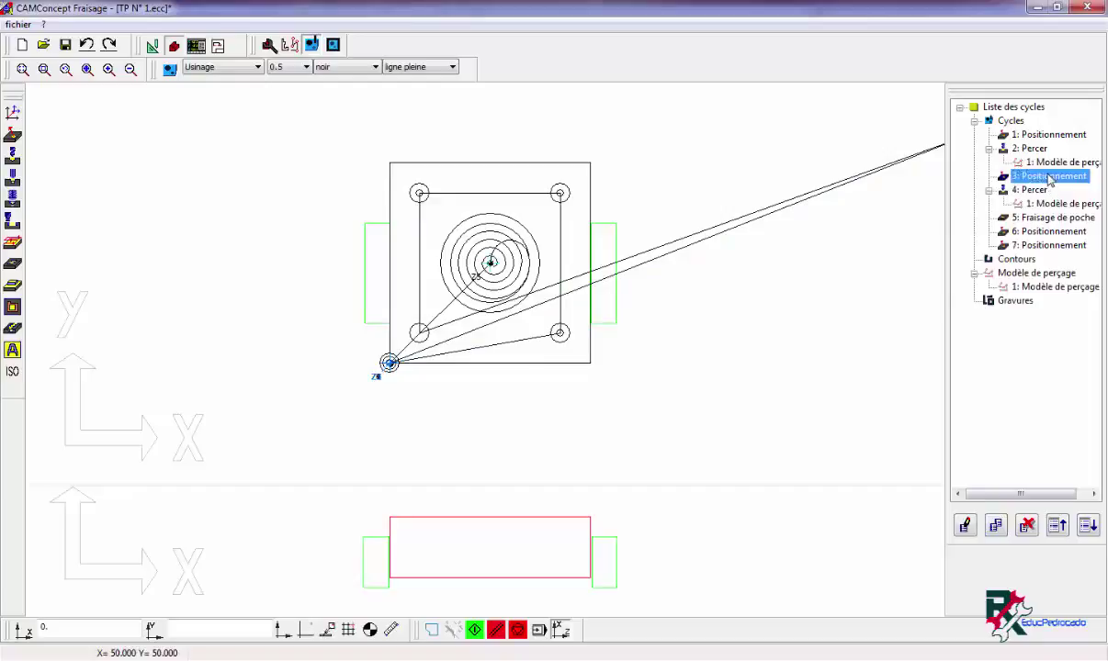
{"action": "left_click", "coordinate": [1087, 525]}
{"action": "left_click", "coordinate": [989, 177]}
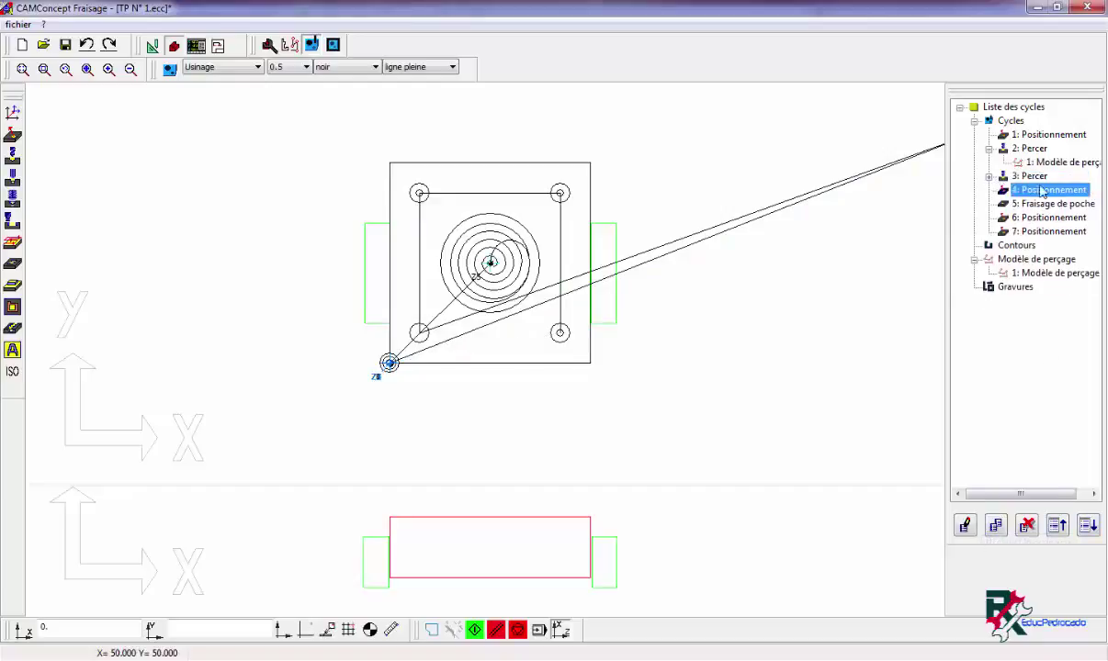
Assign tool 2, Foret hélicoïdal 10mm, to the fourth cycle, Positionnement, and store the cycle.
{"action": "double_click", "coordinate": [1044, 190]}
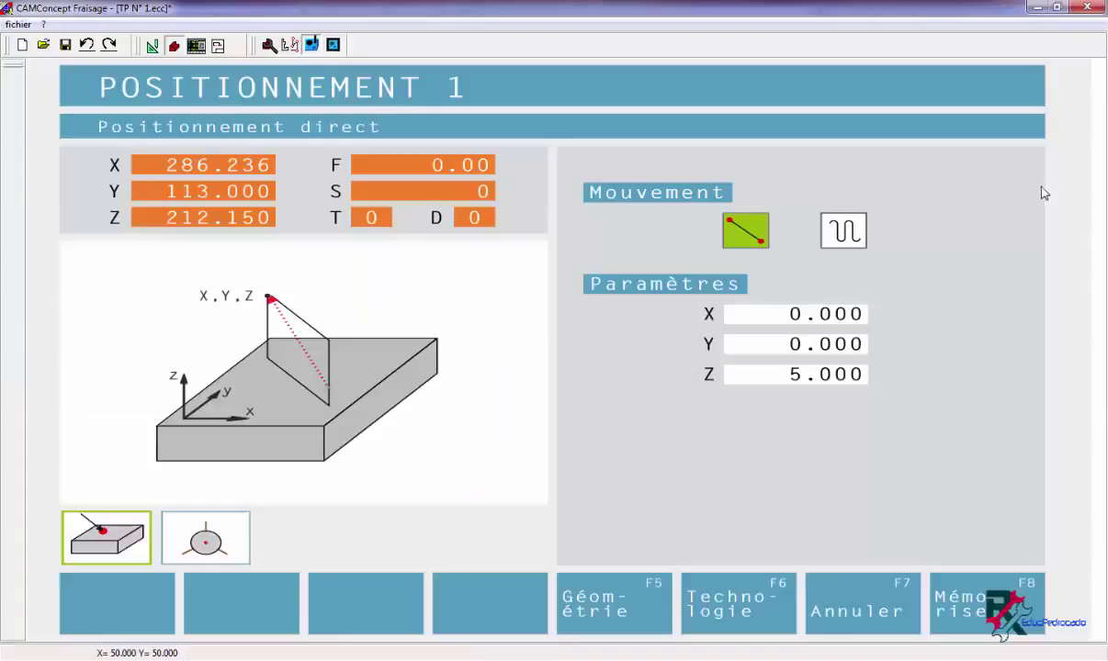
{"action": "left_click", "coordinate": [727, 613]}
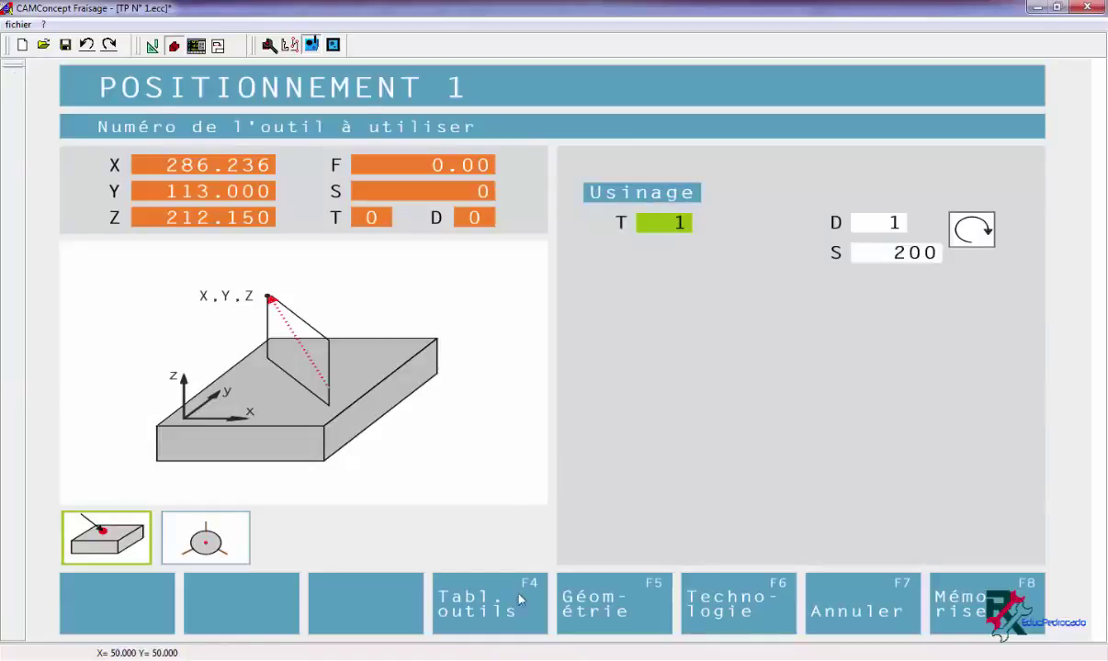
{"action": "left_click", "coordinate": [493, 564]}
{"action": "left_click", "coordinate": [414, 357]}
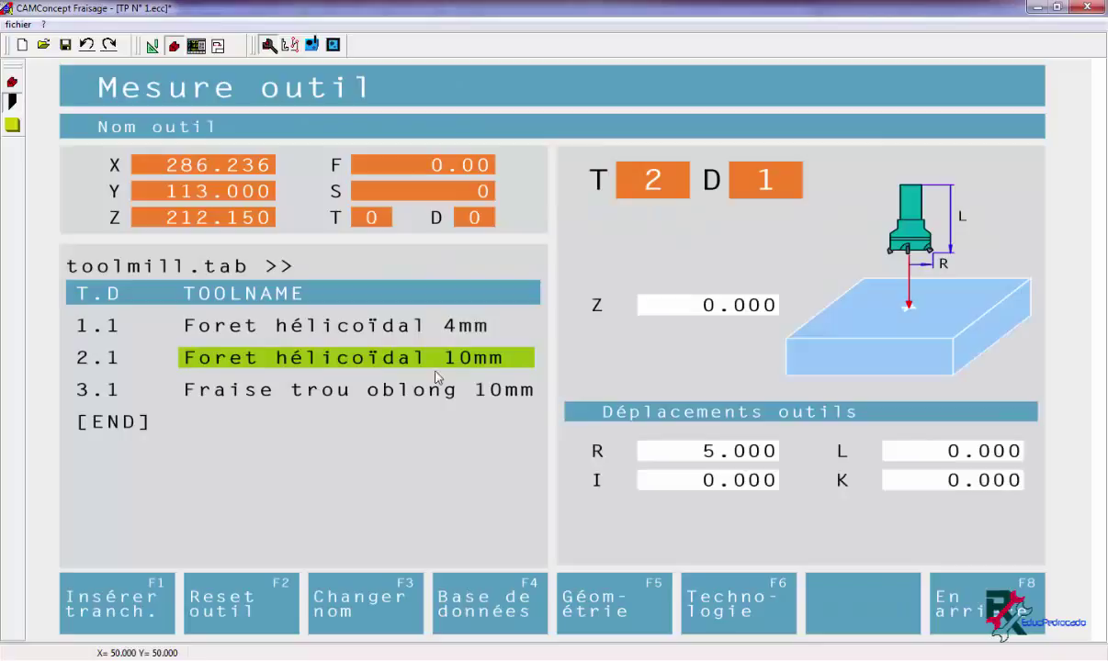
{"action": "left_click", "coordinate": [931, 588]}
{"action": "left_click", "coordinate": [850, 578]}
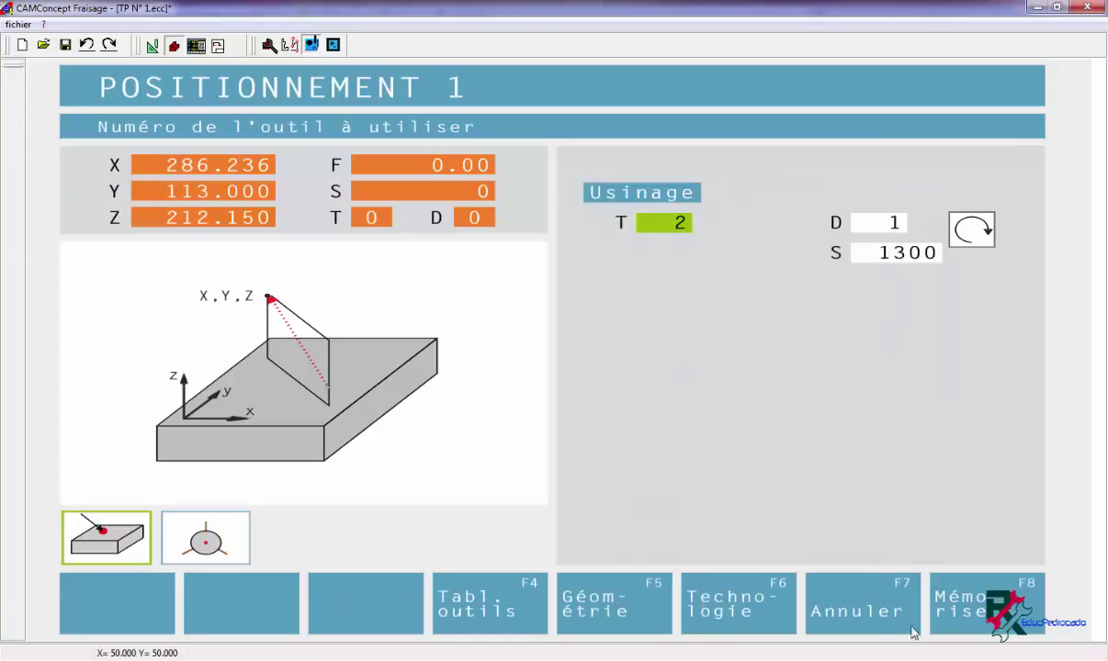
{"action": "left_click", "coordinate": [937, 598]}
Move the fourth cycle, Positionnement, up one place before the second Percer cycle, and check its parameters without changing them.
{"action": "left_click", "coordinate": [988, 175]}
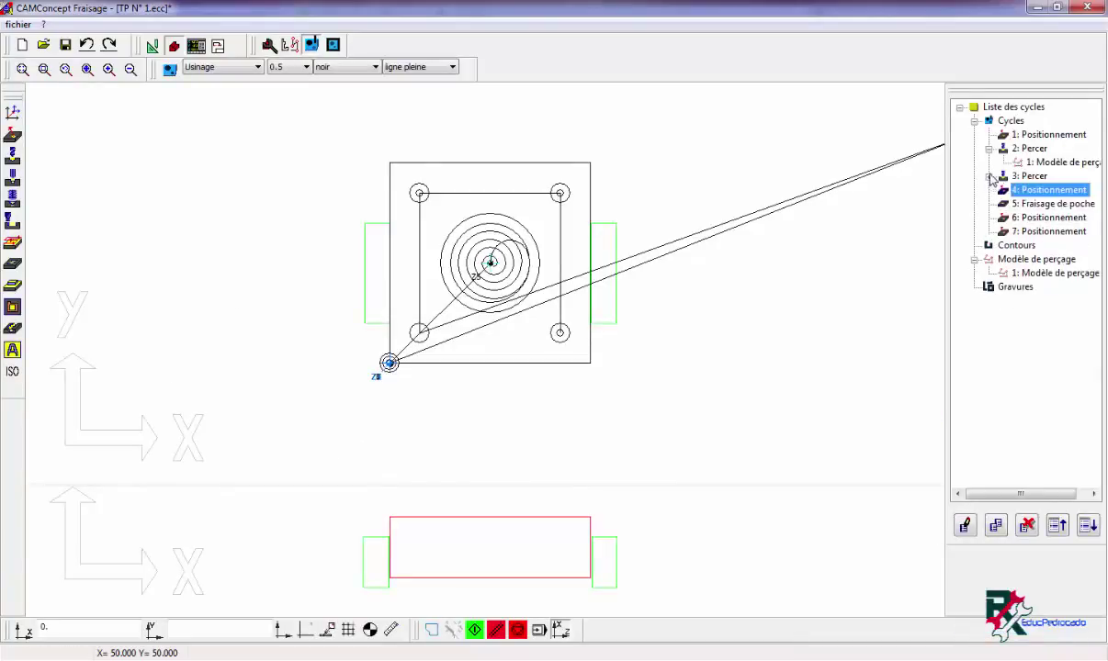
{"action": "left_click", "coordinate": [988, 147]}
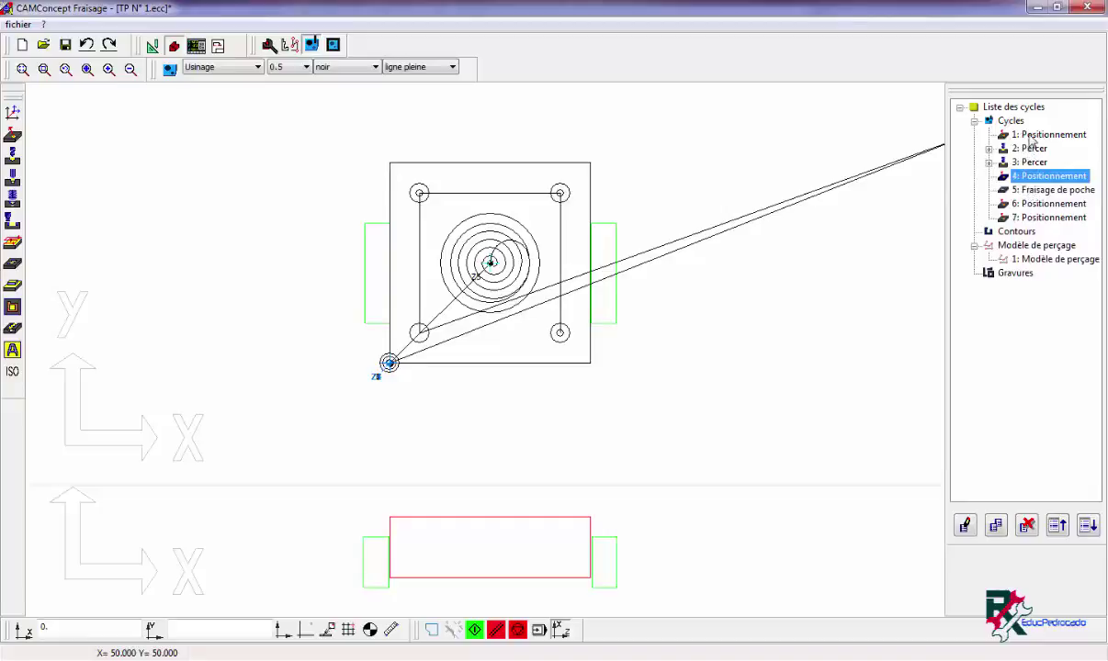
{"action": "left_click", "coordinate": [1056, 525]}
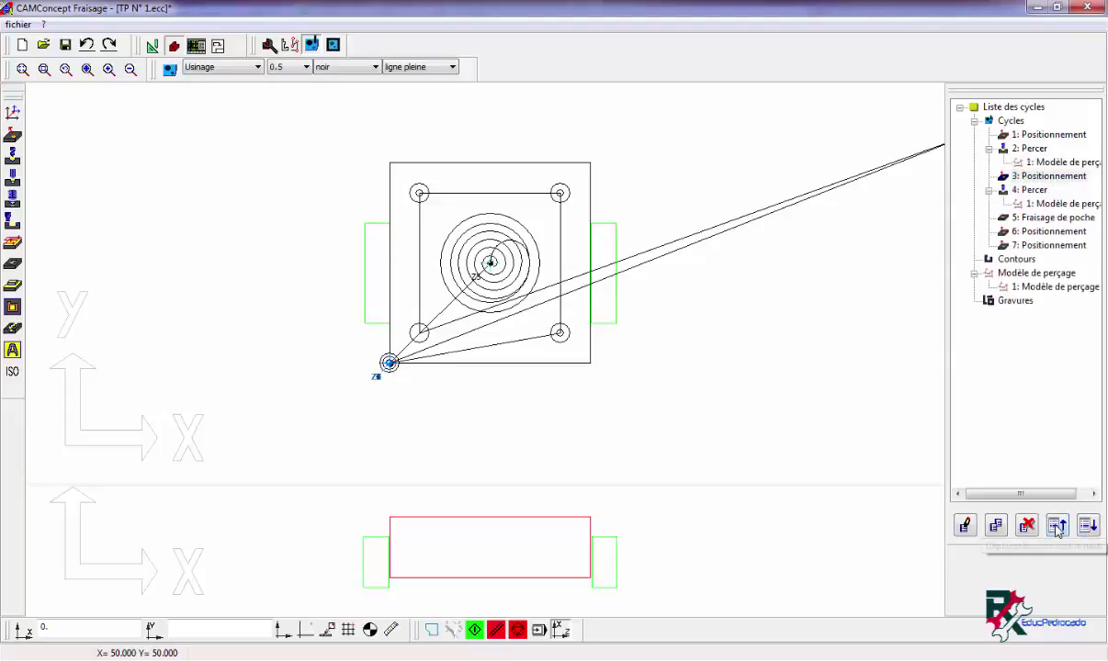
{"action": "left_click", "coordinate": [989, 149]}
{"action": "left_click", "coordinate": [990, 178]}
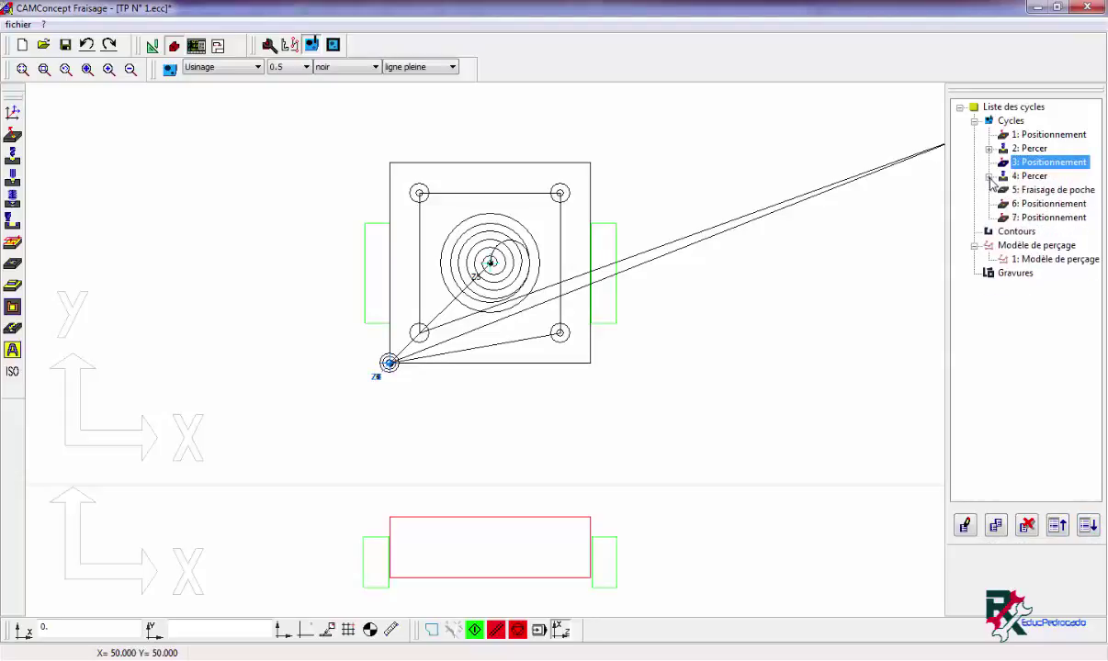
{"action": "double_click", "coordinate": [1034, 166]}
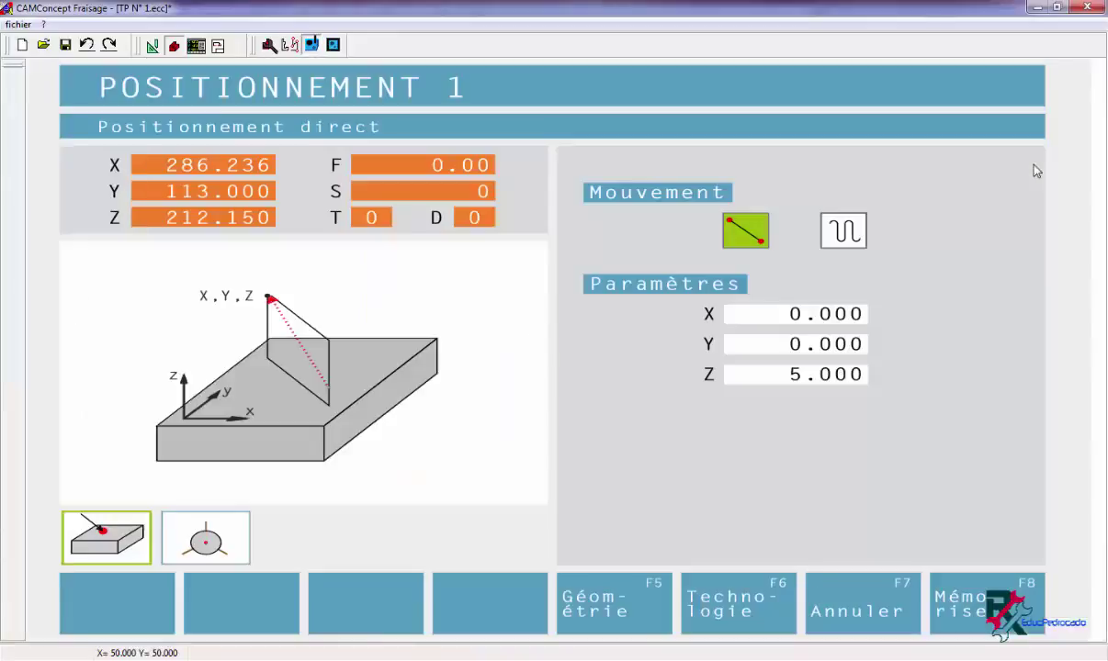
{"action": "left_click", "coordinate": [837, 627]}
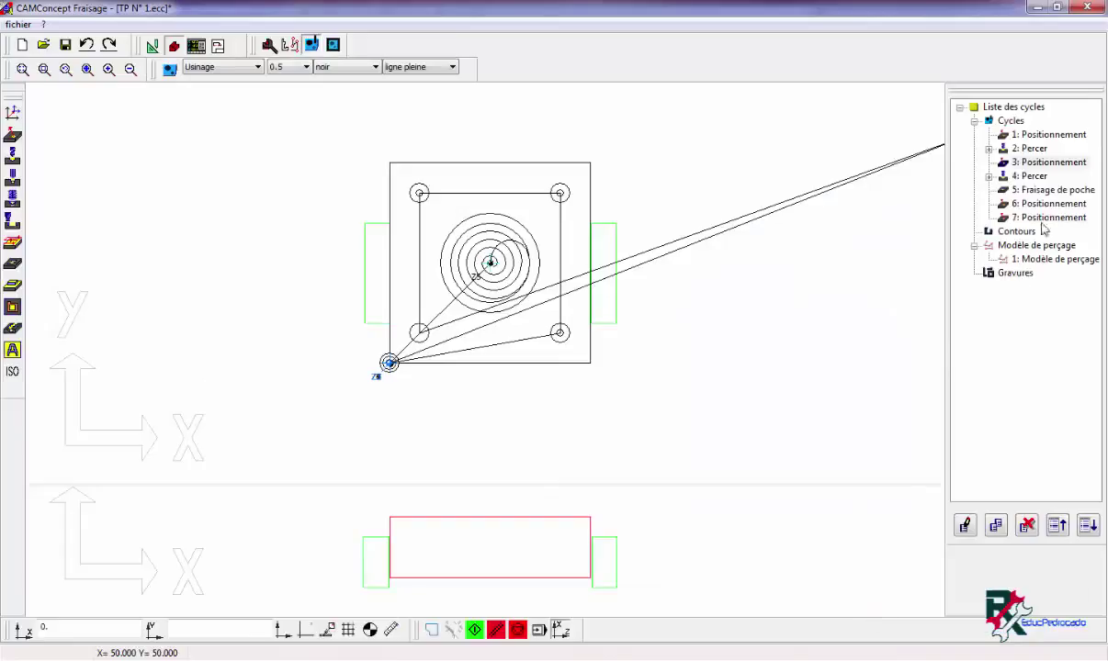
Simulate the second Percer cycle in 2D, and move the sixth cycle, Positionnement, up one place before the pocket milling.
{"action": "left_click", "coordinate": [1029, 164]}
{"action": "left_click", "coordinate": [475, 630]}
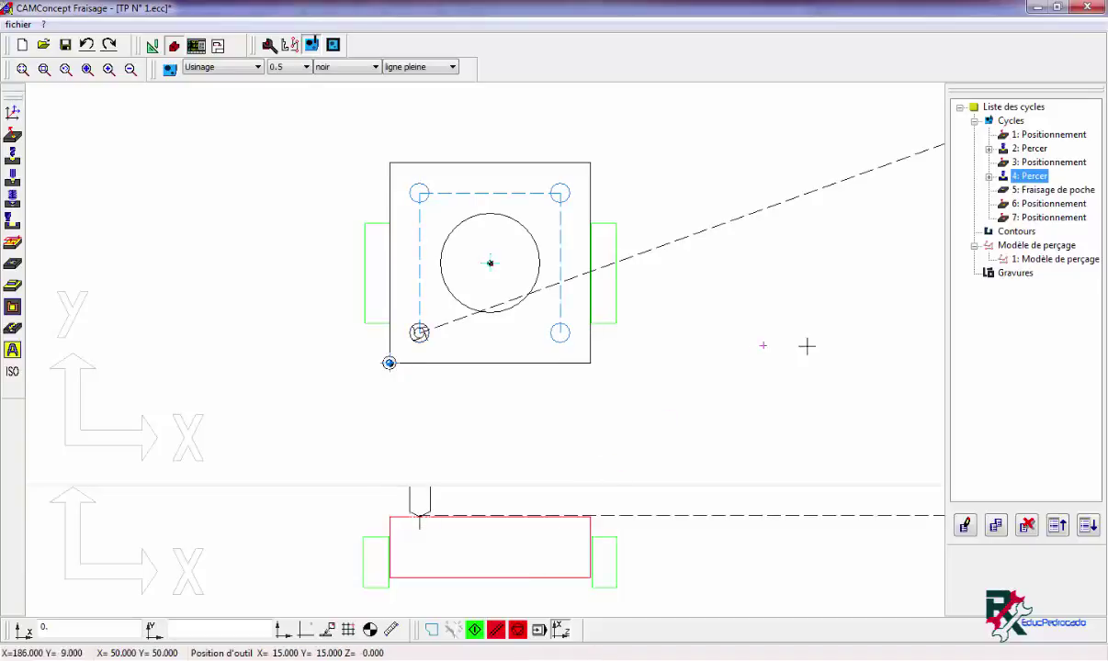
{"action": "left_click", "coordinate": [1039, 205]}
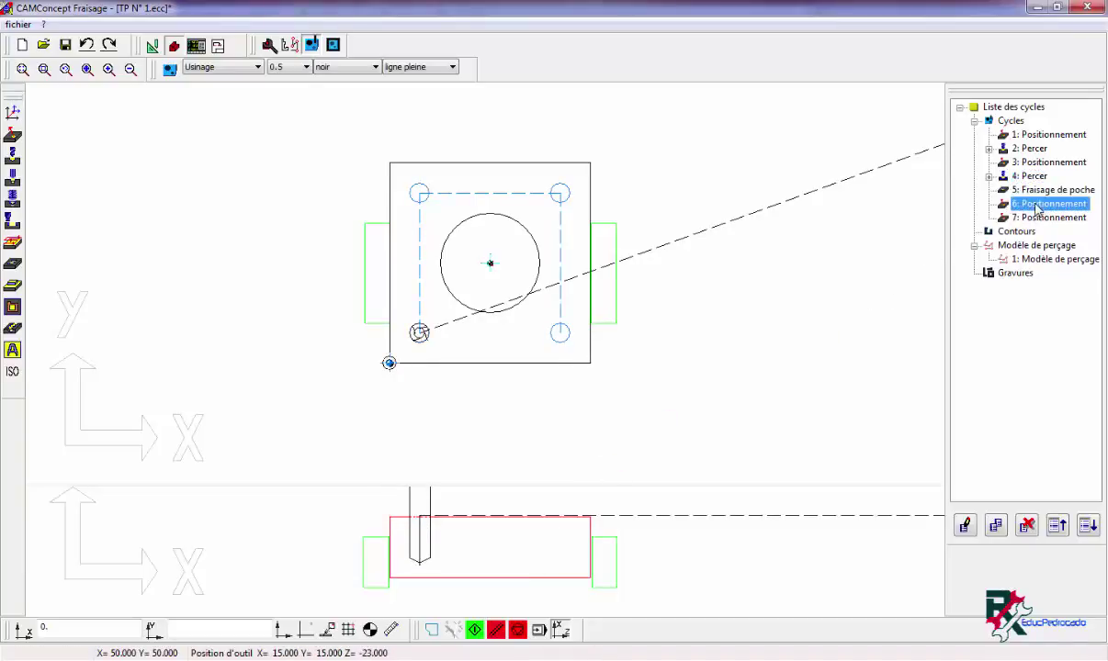
{"action": "left_click", "coordinate": [1057, 525]}
{"action": "left_click", "coordinate": [988, 191]}
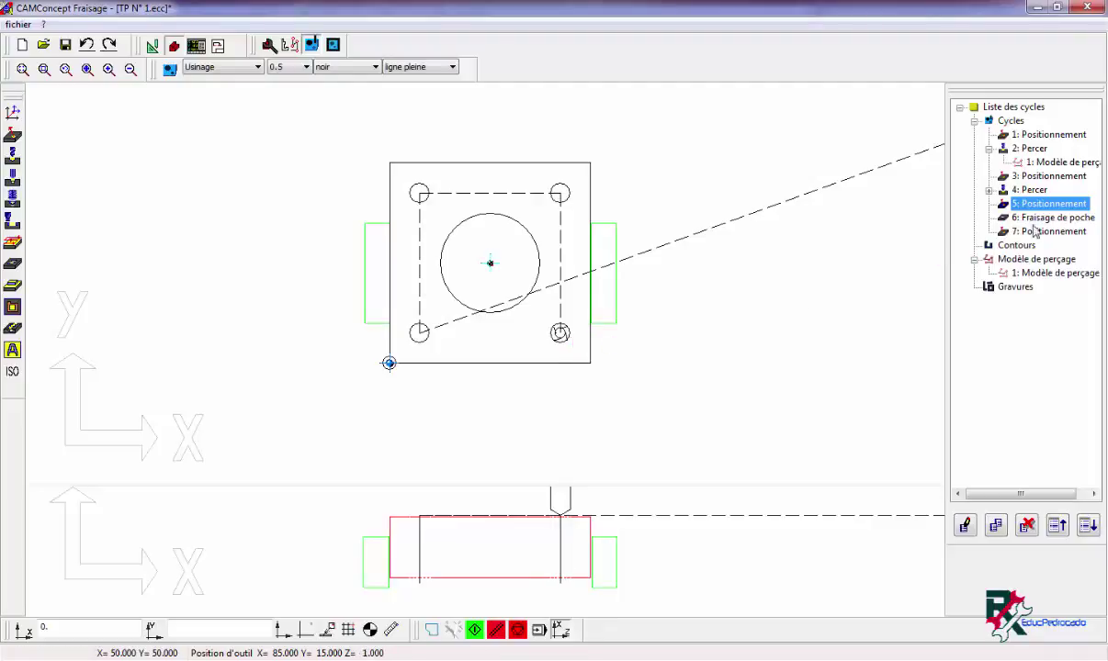
Simulate the fifth cycle, Positionnement, in 2D, select the last Positionnement cycle and reset the simulation.
{"action": "left_click", "coordinate": [484, 630]}
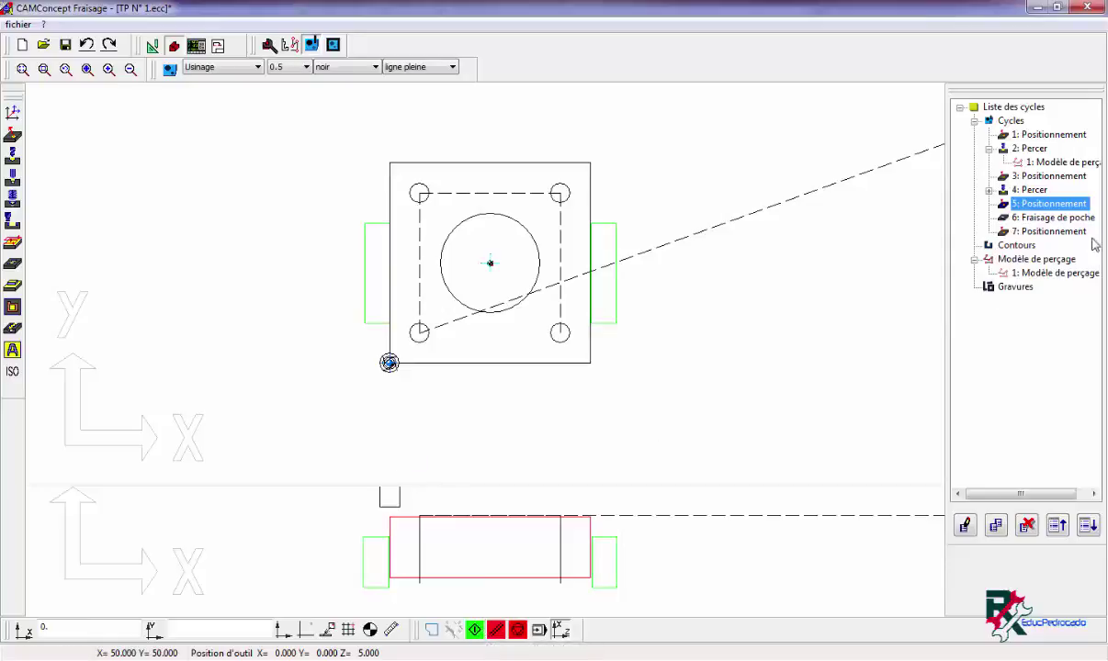
{"action": "left_click", "coordinate": [1035, 233]}
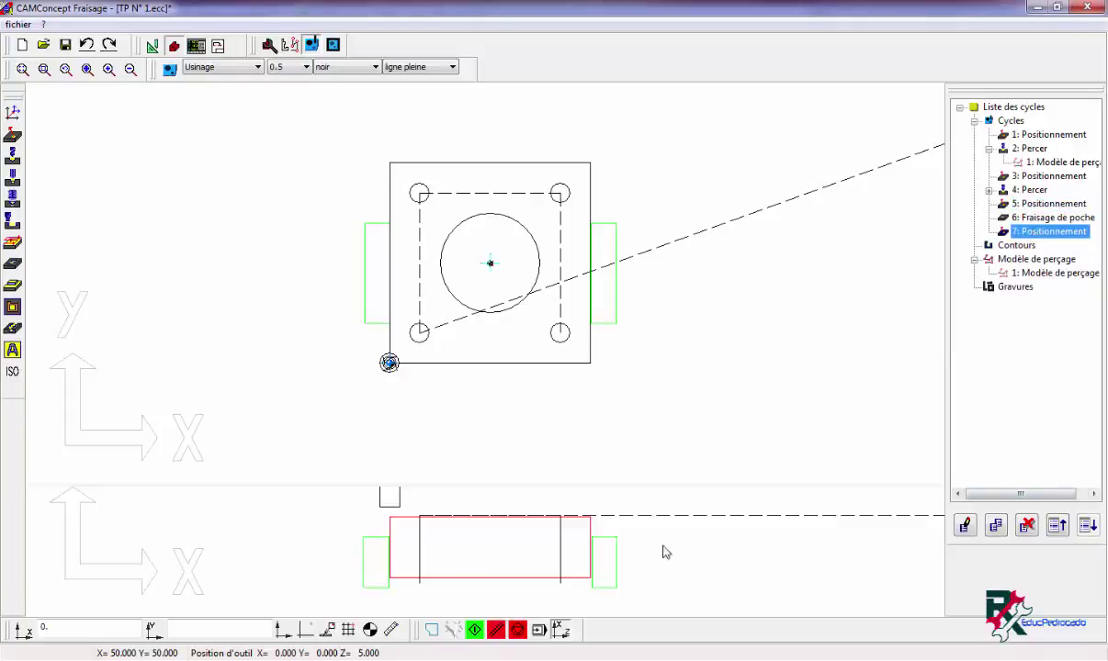
{"action": "left_click", "coordinate": [501, 629]}
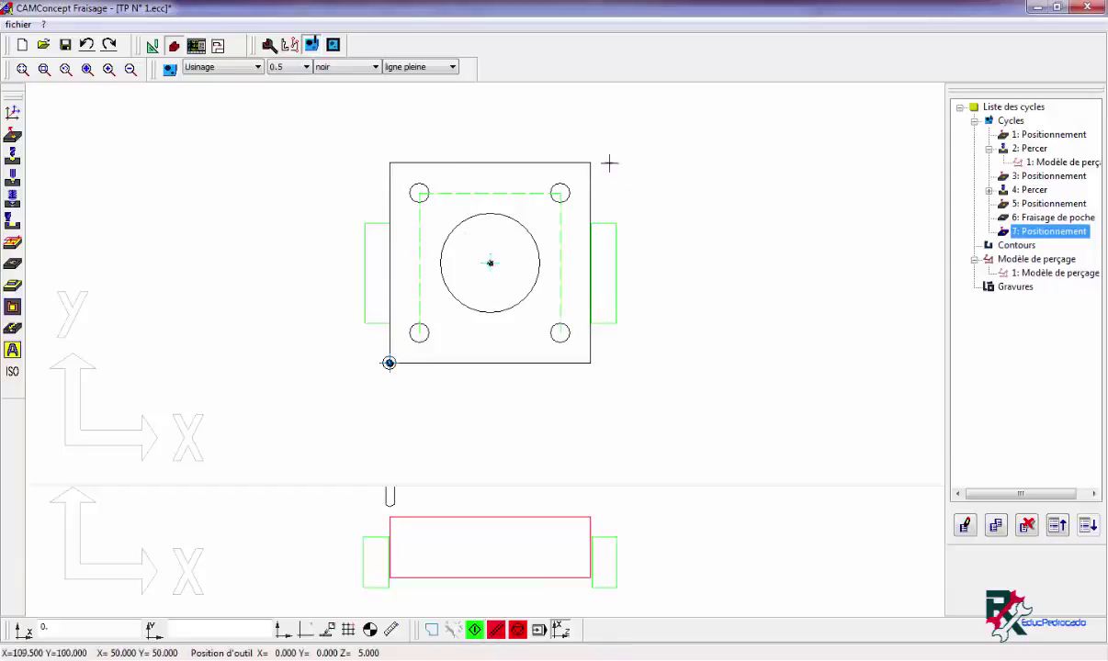
Switch to the 3D simulation, reset it, and raise the number of wait cycles in the 3D simulation properties.
{"action": "left_click", "coordinate": [332, 44]}
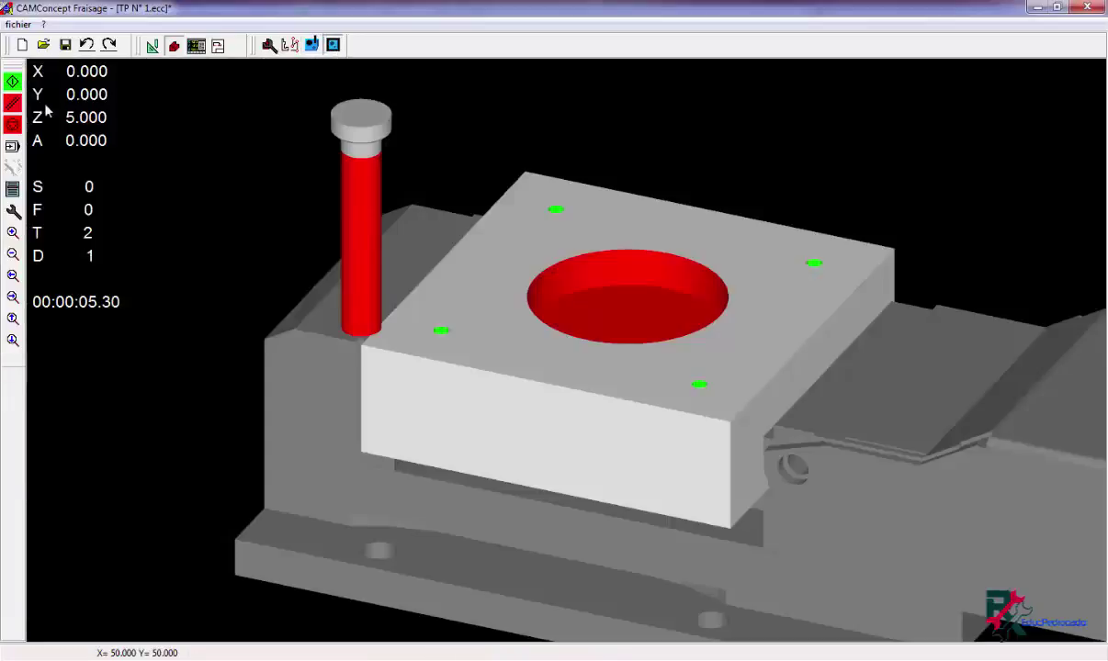
{"action": "left_click", "coordinate": [12, 104]}
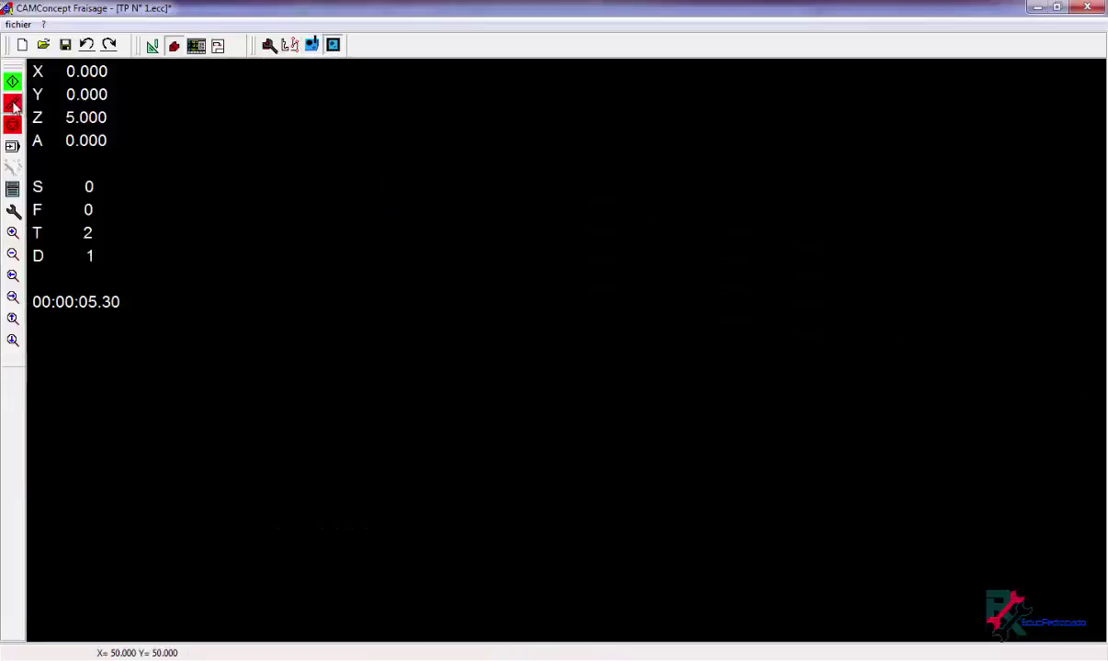
{"action": "left_click", "coordinate": [12, 211]}
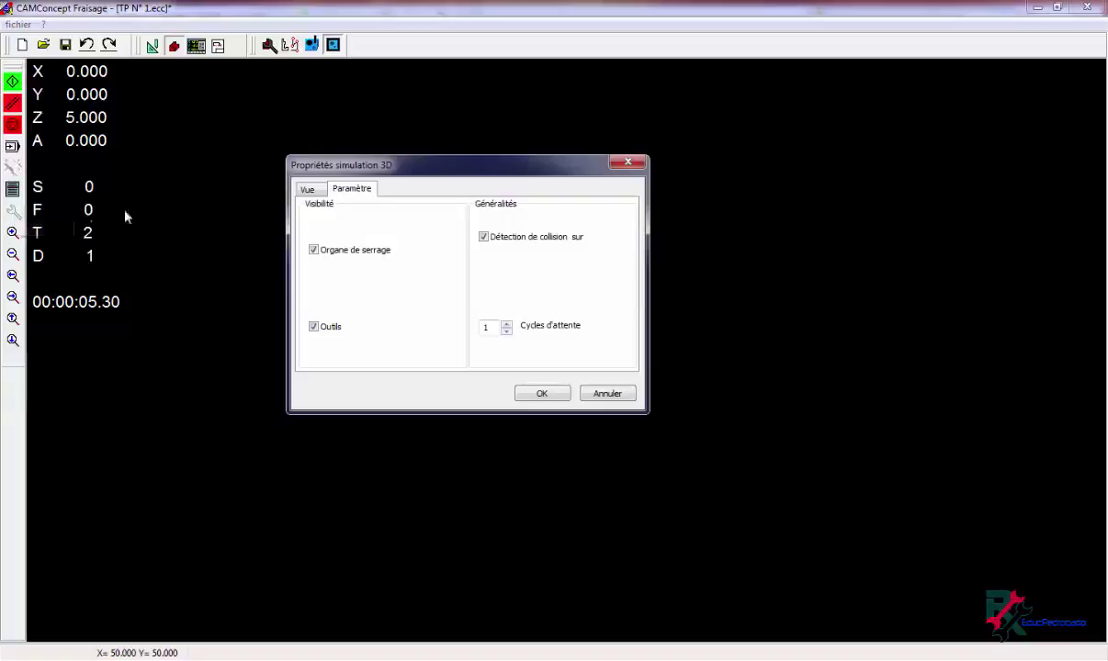
{"action": "left_click", "coordinate": [507, 325]}
{"action": "left_click", "coordinate": [306, 189]}
{"action": "left_click", "coordinate": [355, 190]}
{"action": "left_click", "coordinate": [542, 393]}
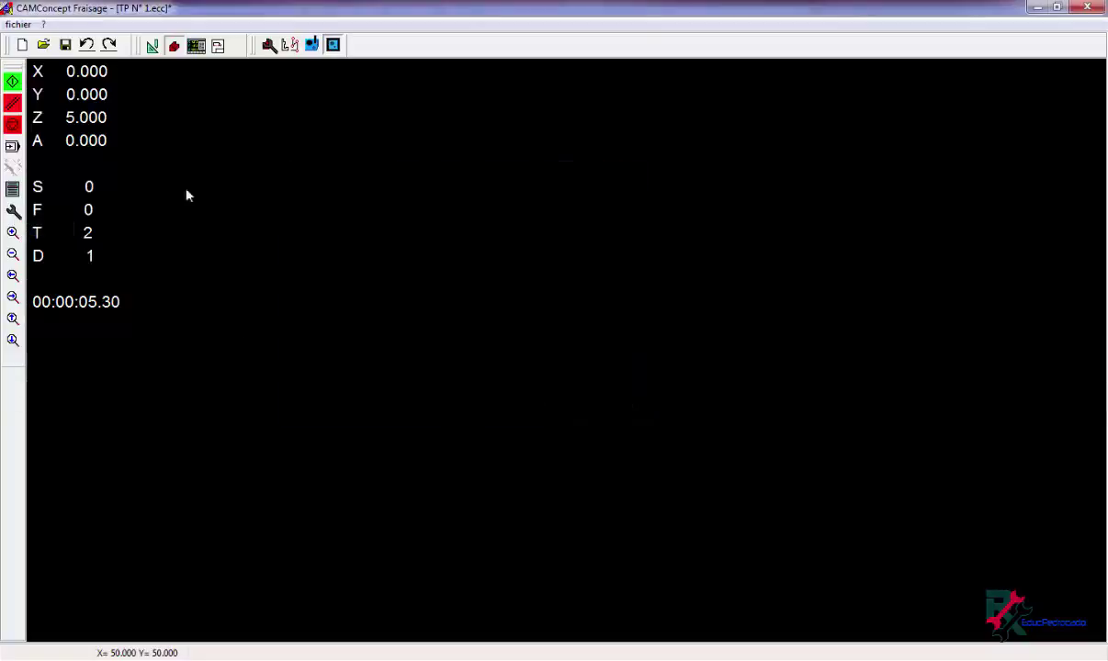
Run the 3D simulation and examine the 4 mm drilling of the holes from below and above the part.
{"action": "left_click", "coordinate": [13, 82]}
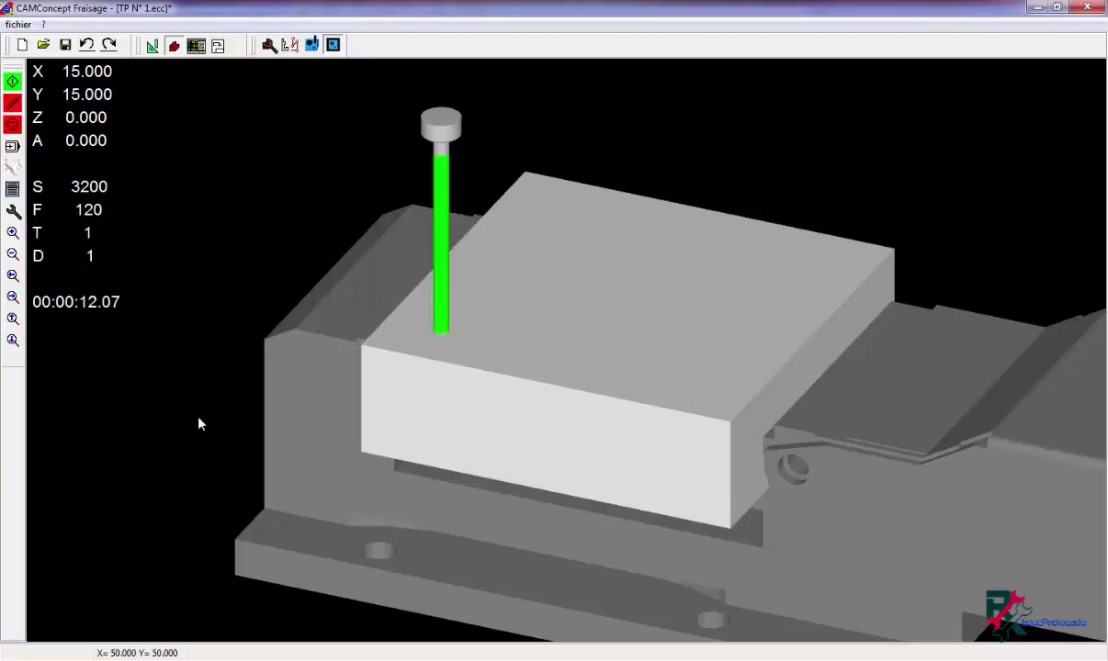
{"action": "left_click_drag", "start_coordinate": [200, 422], "coordinate": [213, 390]}
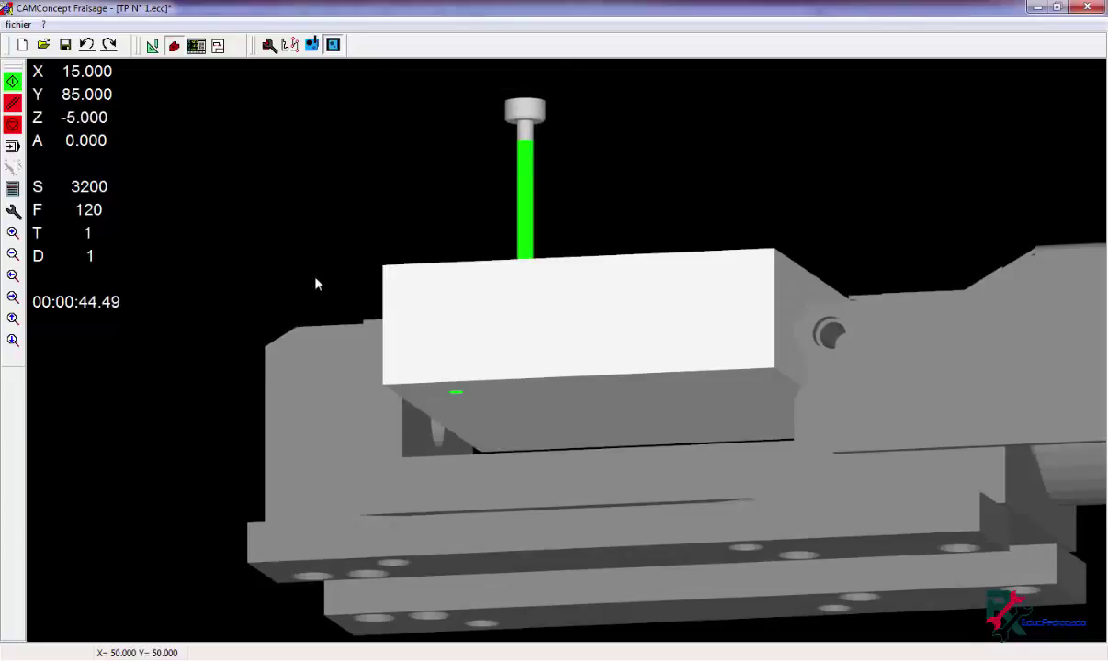
{"action": "left_click_drag", "start_coordinate": [315, 284], "coordinate": [297, 305]}
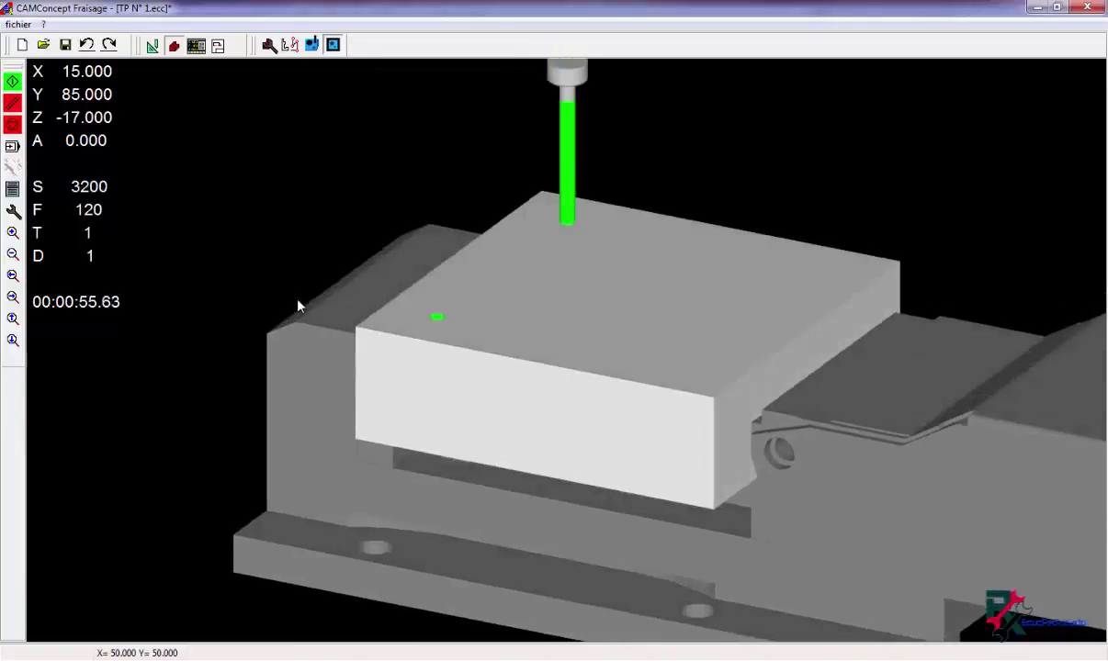
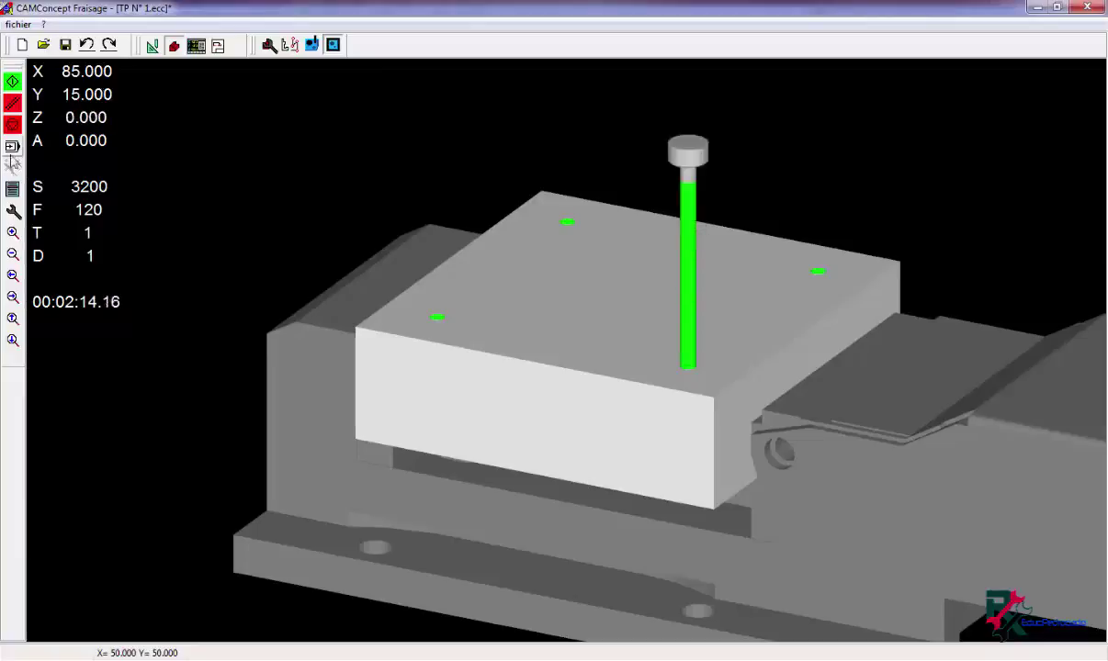
Advance the 3D simulation block by block to the 10 mm drill's positioning, run the redrilling to inspect it, and reset the simulation.
{"action": "left_click", "coordinate": [12, 82]}
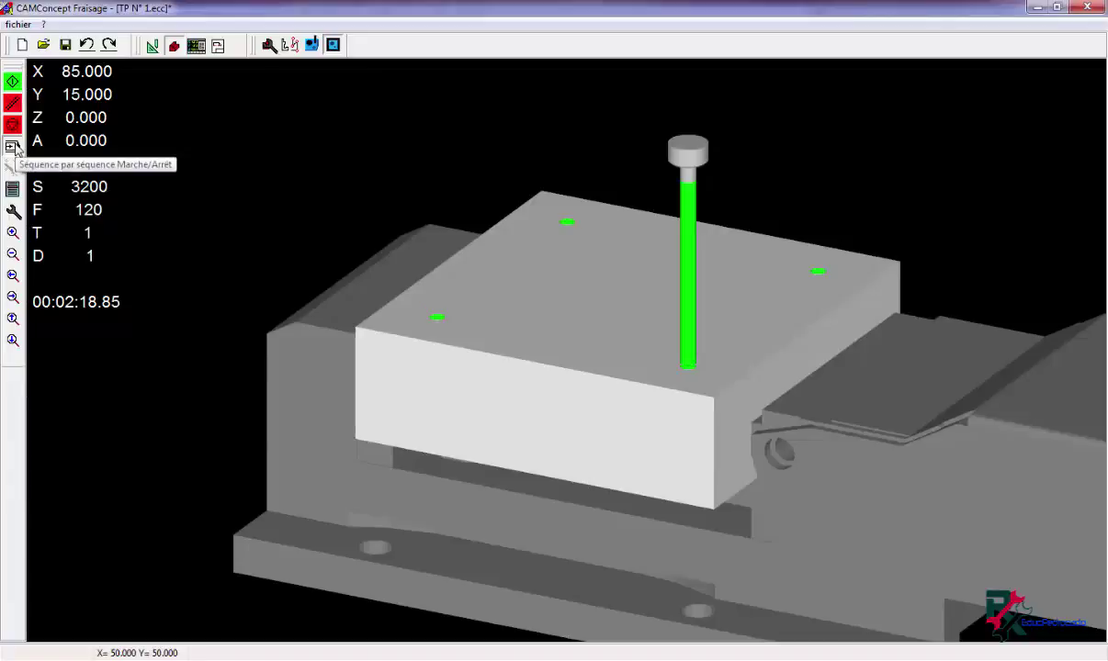
{"action": "left_click", "coordinate": [12, 82]}
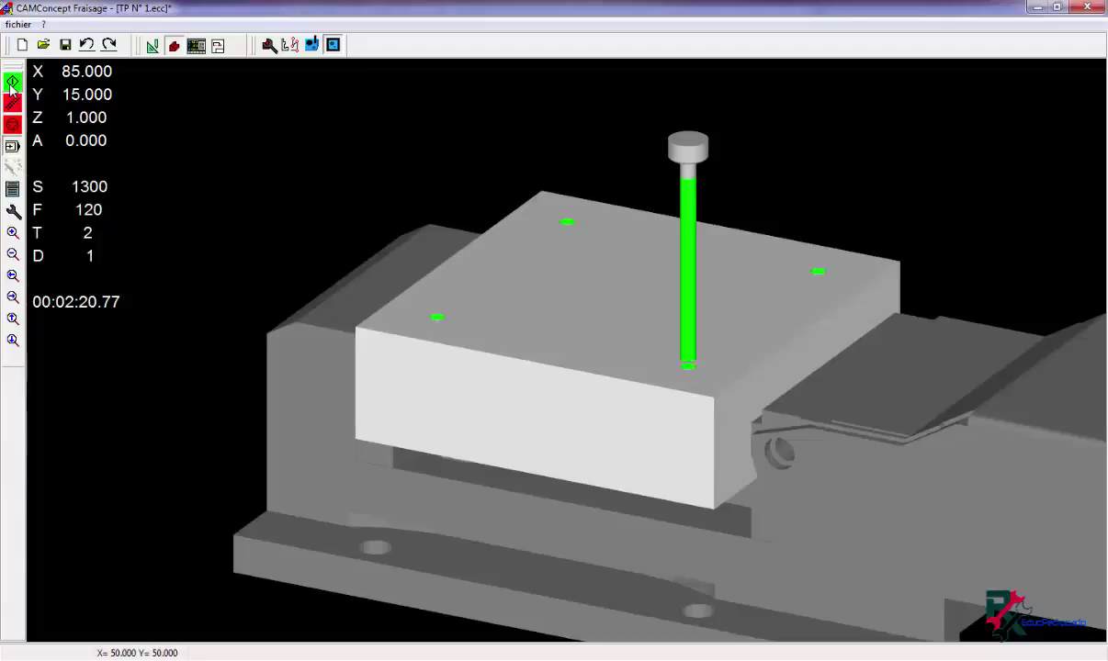
{"action": "left_click", "coordinate": [12, 84]}
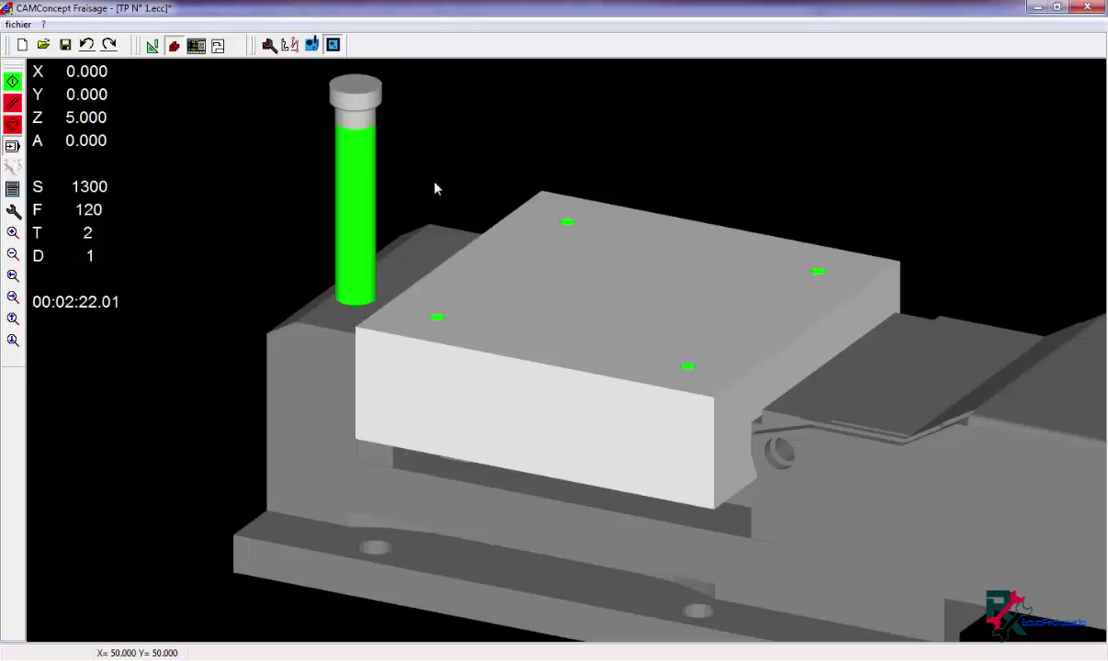
{"action": "mouse_move", "coordinate": [366, 211]}
{"action": "left_mouse_down"}
{"action": "mouse_move", "coordinate": [368, 185]}
{"action": "mouse_move", "coordinate": [366, 220]}
{"action": "mouse_move", "coordinate": [361, 203]}
{"action": "left_mouse_up"}
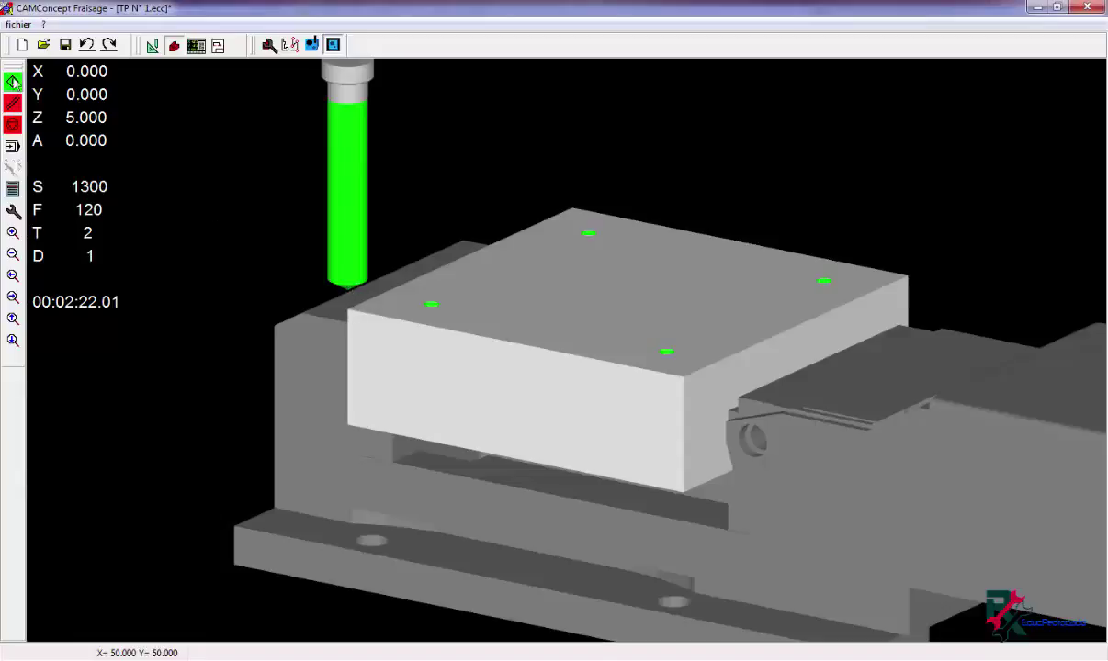
{"action": "left_click", "coordinate": [13, 82]}
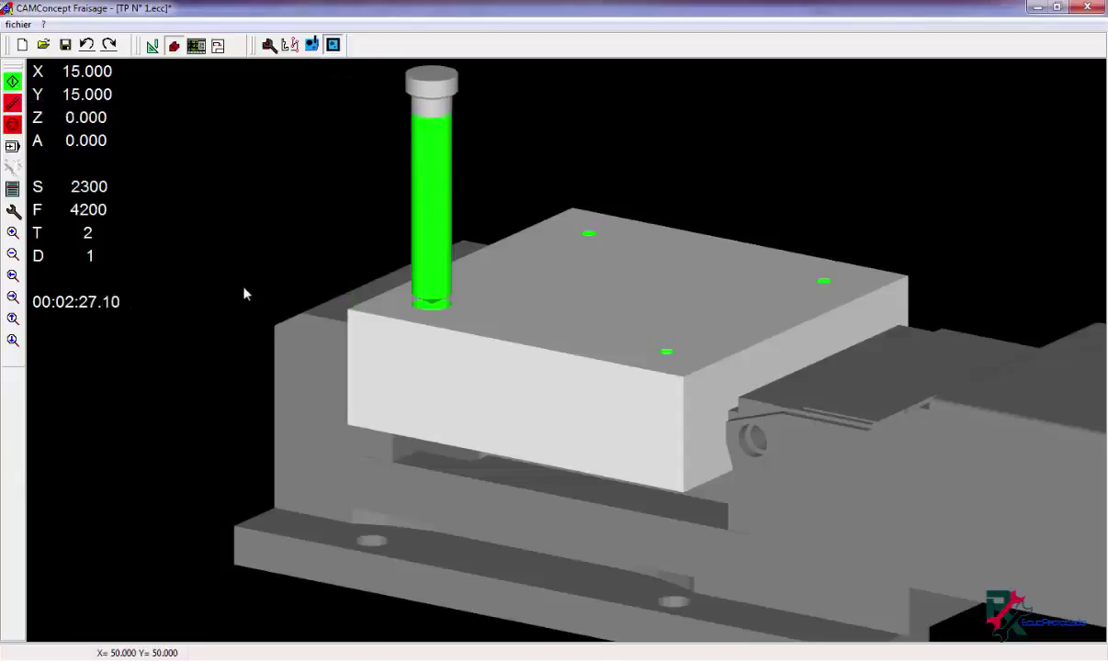
{"action": "mouse_move", "coordinate": [279, 284]}
{"action": "middle_mouse_down"}
{"action": "mouse_move", "coordinate": [283, 303]}
{"action": "mouse_move", "coordinate": [290, 268]}
{"action": "middle_mouse_up"}
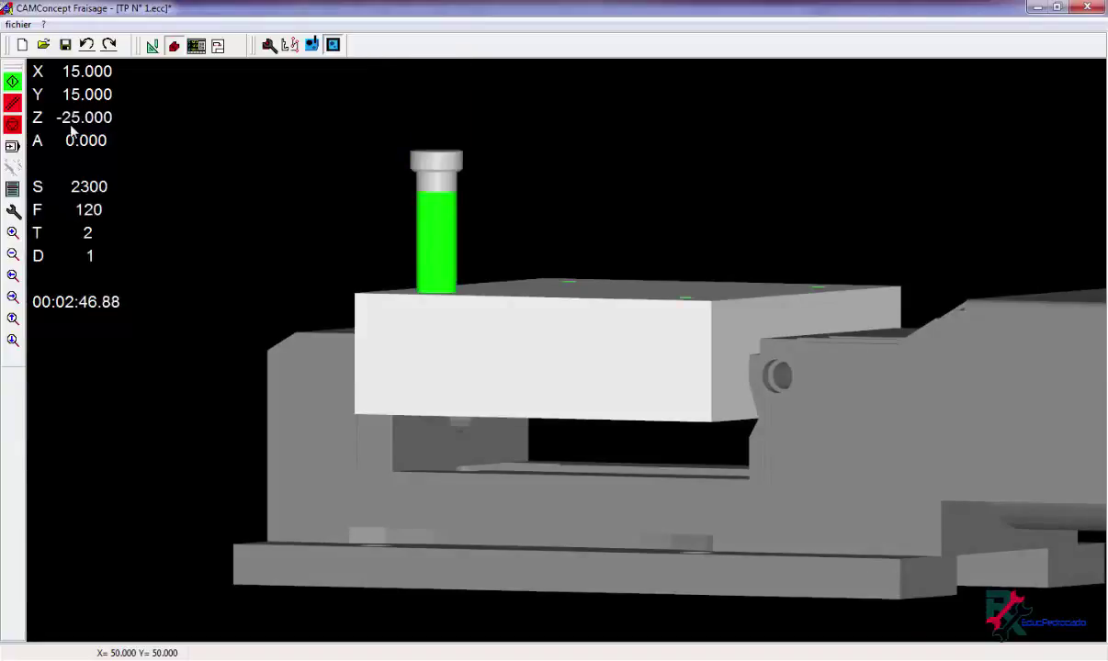
{"action": "left_click", "coordinate": [12, 124]}
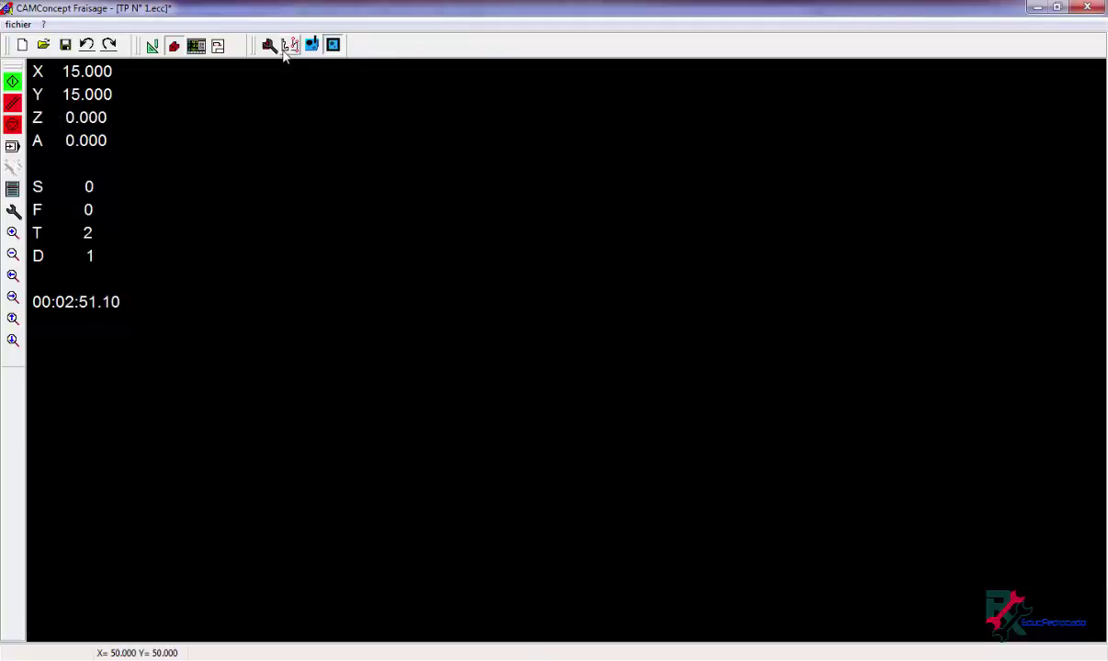
Return to the cycle list, set the drilling increment I of the second Percer cycle to 6 mm, and store it.
{"action": "left_click", "coordinate": [311, 44]}
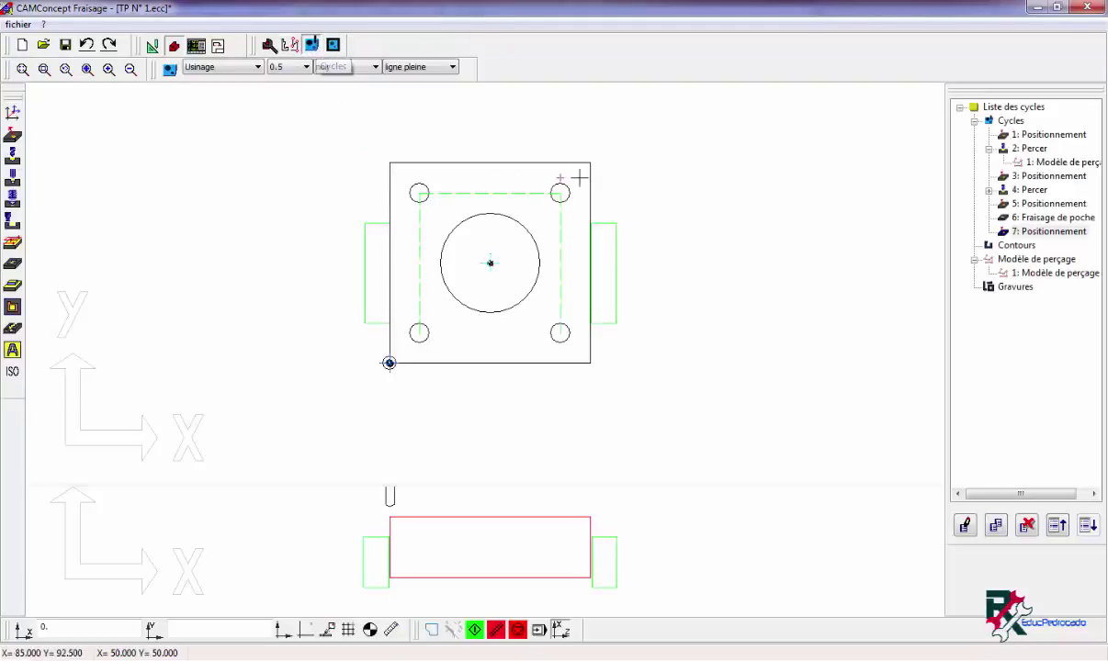
{"action": "double_click", "coordinate": [1030, 190]}
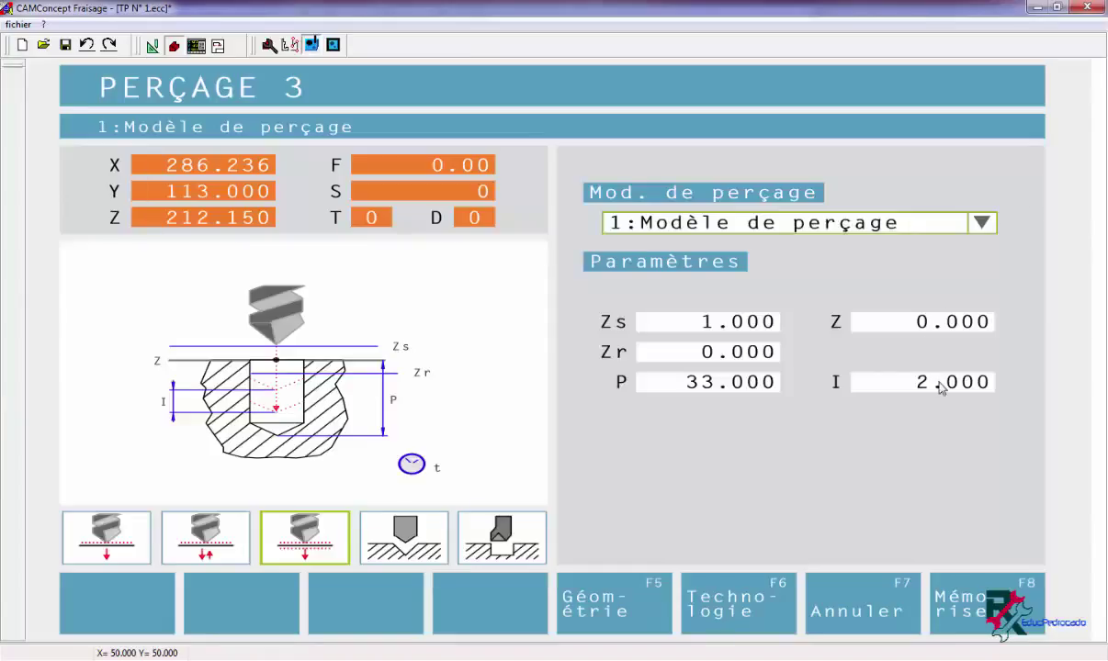
{"action": "left_click", "coordinate": [872, 383]}
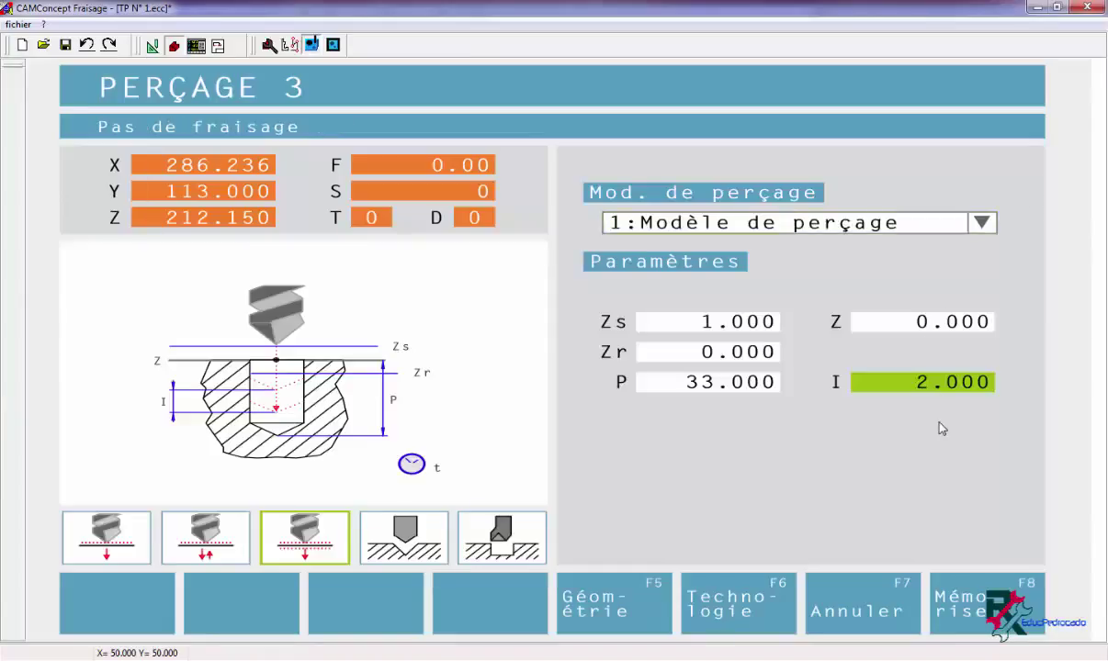
{"action": "type", "text": "6"}
{"action": "left_click", "coordinate": [965, 579]}
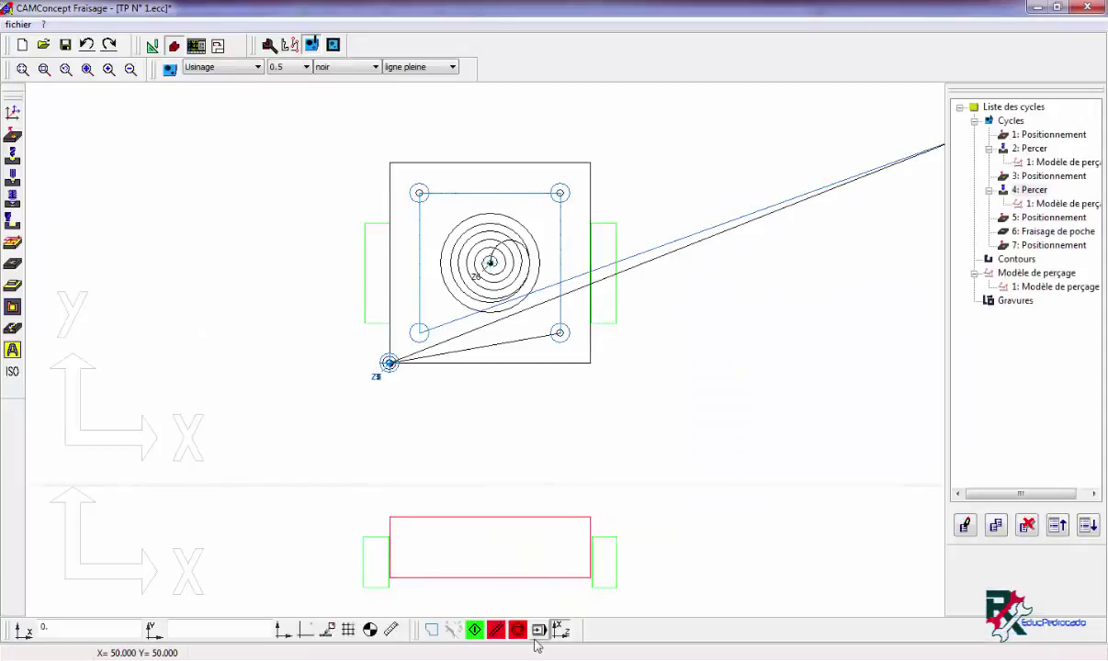
Select the second Percer cycle in the cycle list and run the 2D simulation to check the toolpaths.
{"action": "left_click", "coordinate": [1032, 191]}
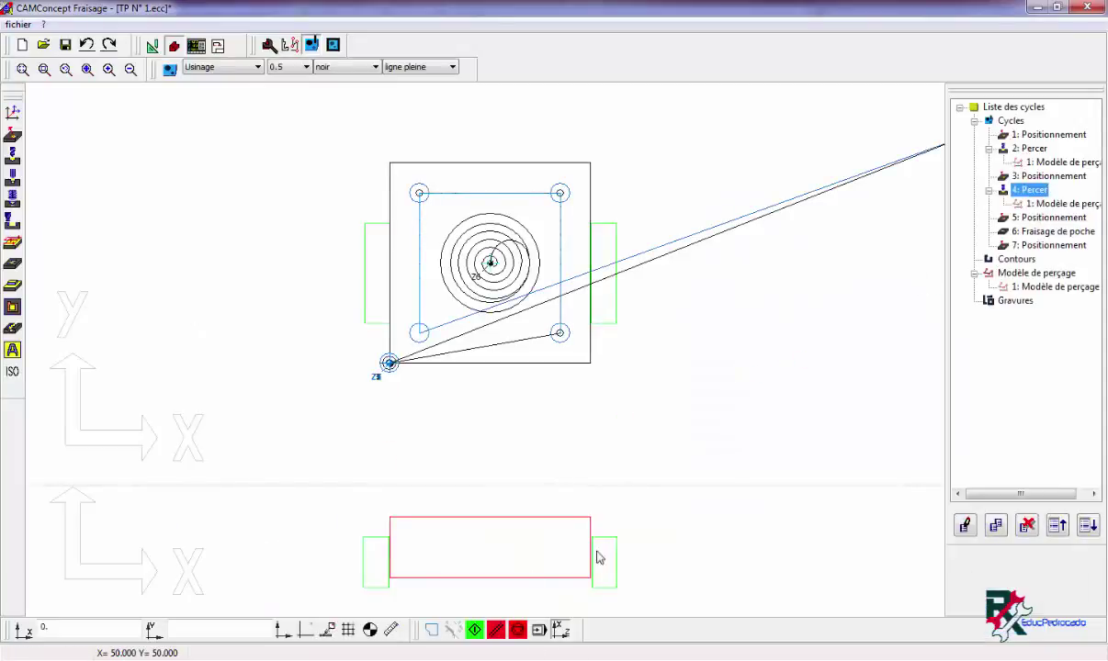
{"action": "left_click", "coordinate": [474, 630]}
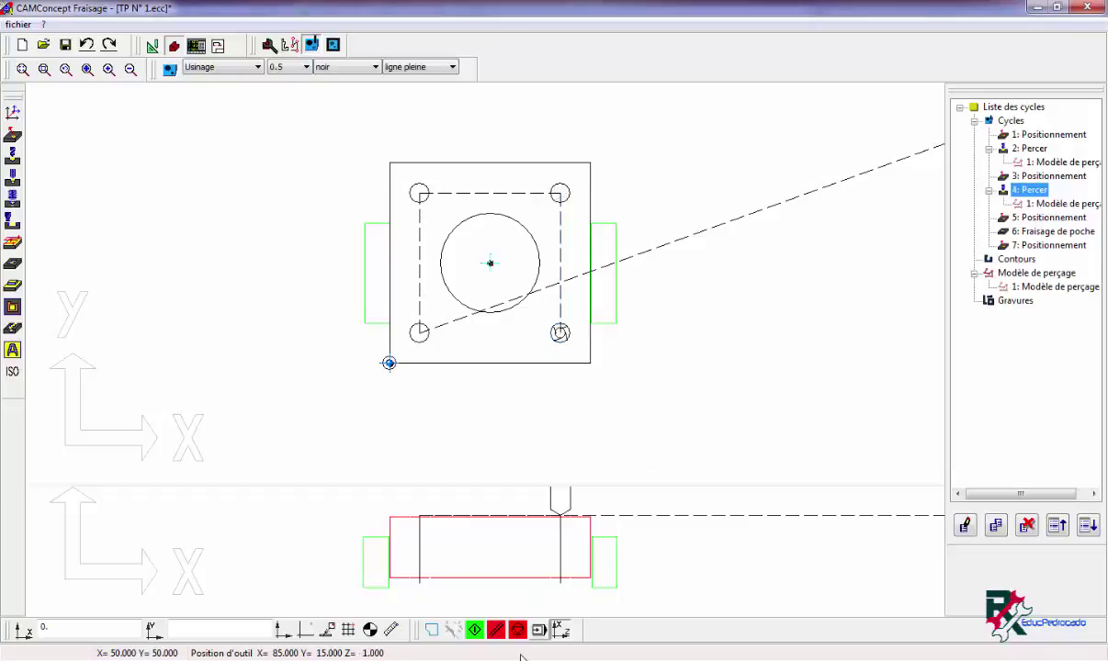
{"action": "left_click", "coordinate": [474, 631]}
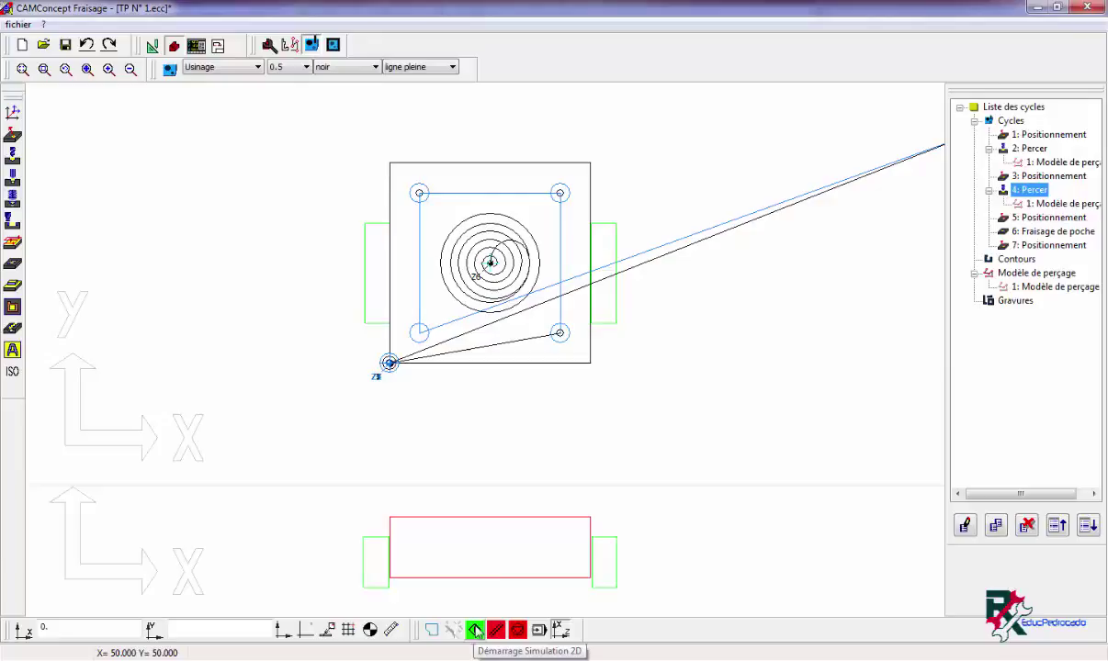
Start the 3D simulation and reduce its wait cycles to speed up the 4 mm drilling of the four holes.
{"action": "left_click", "coordinate": [312, 44]}
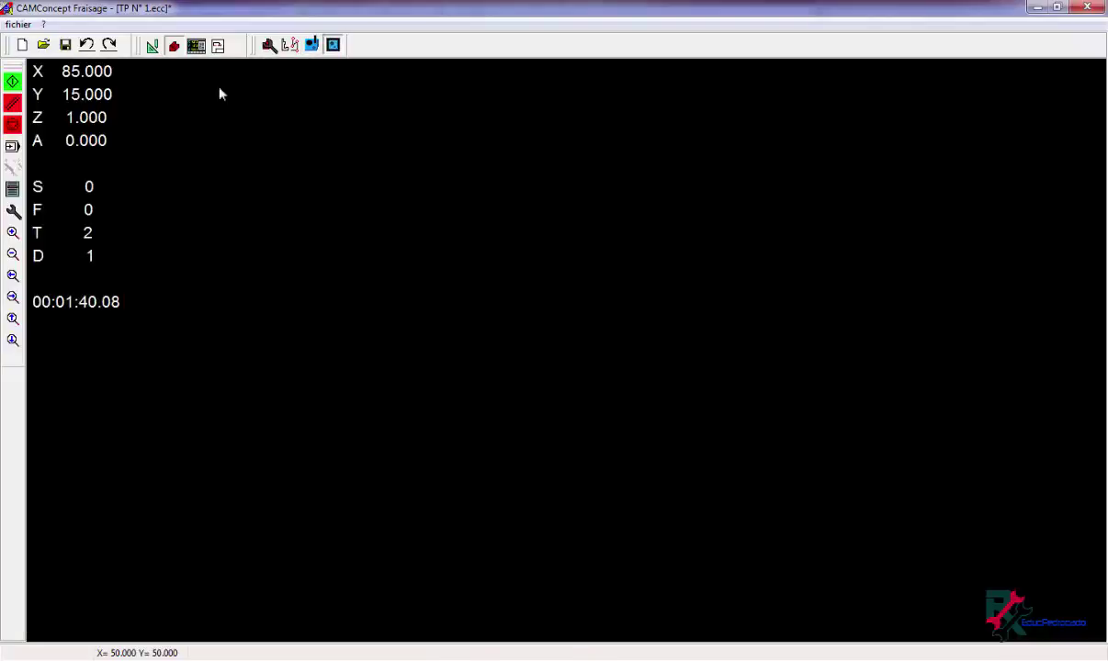
{"action": "left_click", "coordinate": [12, 81]}
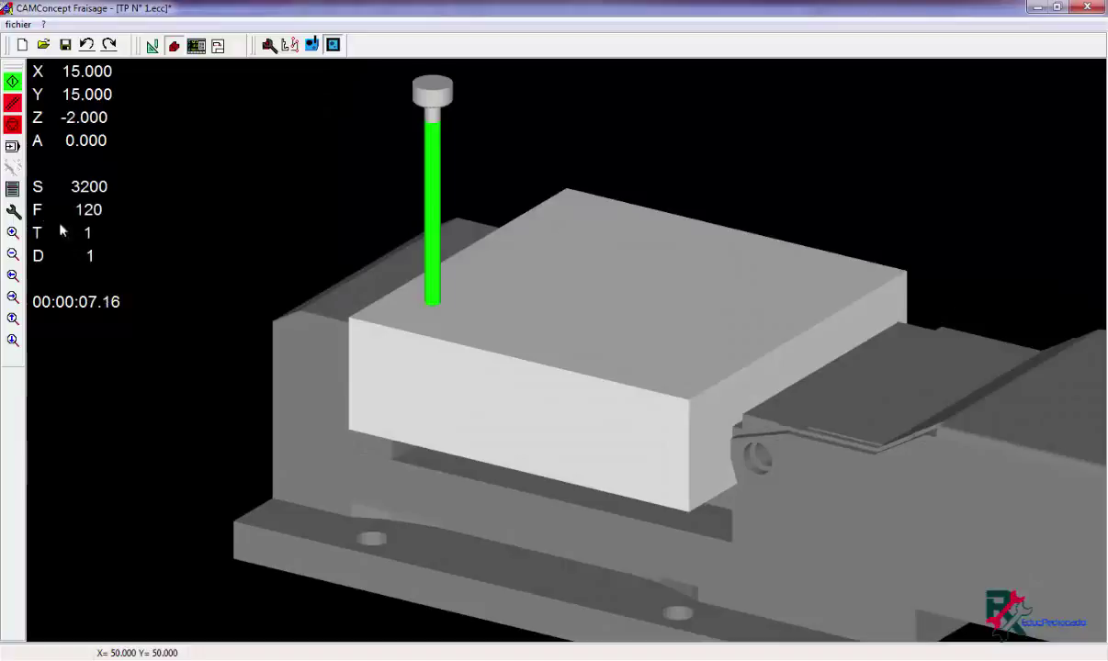
{"action": "left_click", "coordinate": [13, 210]}
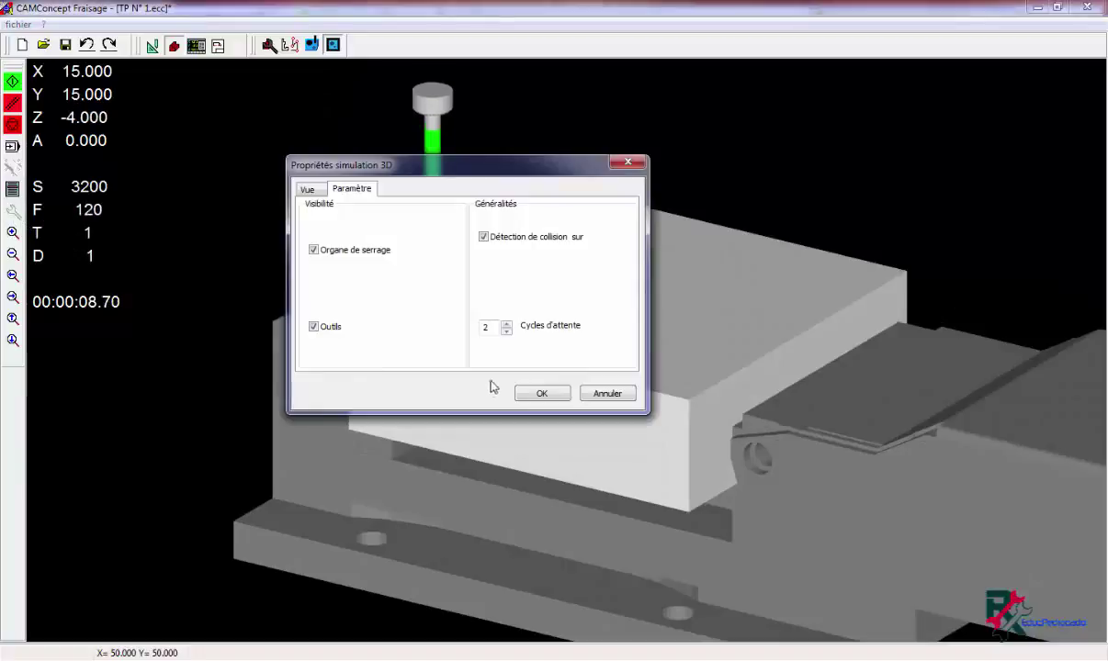
{"action": "left_click", "coordinate": [531, 395]}
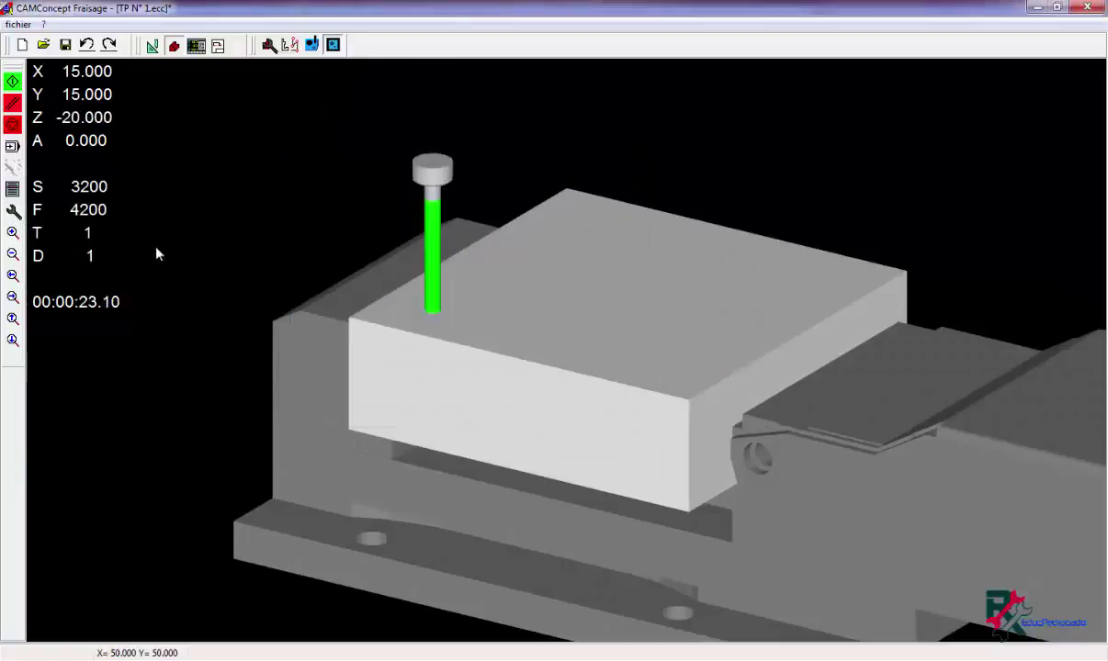
{"action": "left_click", "coordinate": [12, 210]}
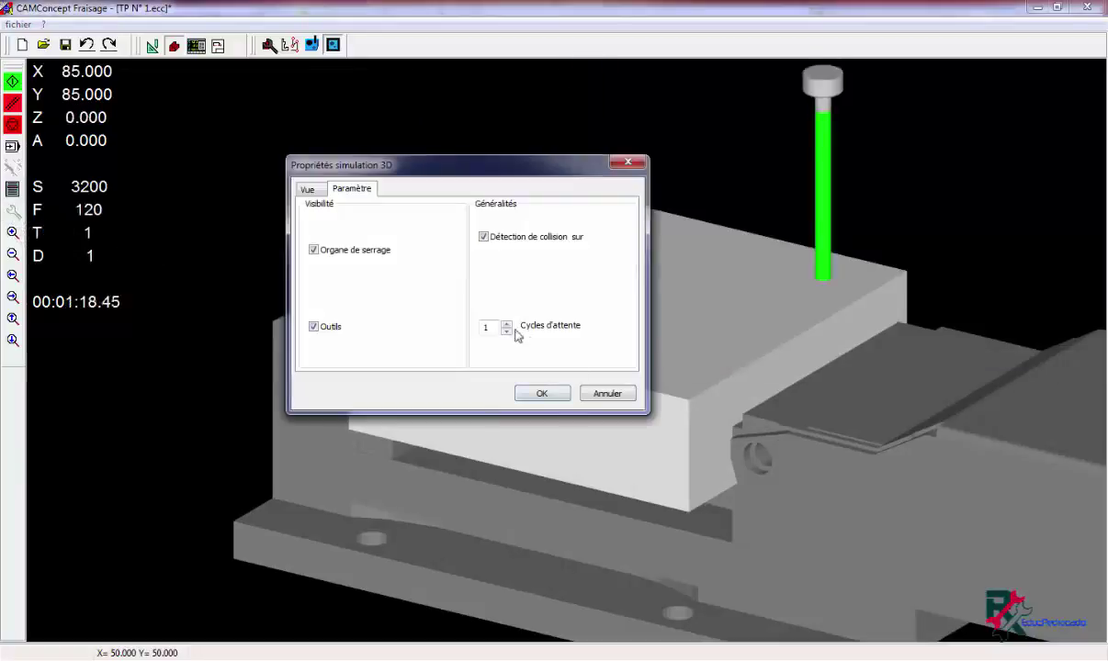
{"action": "left_click", "coordinate": [537, 393]}
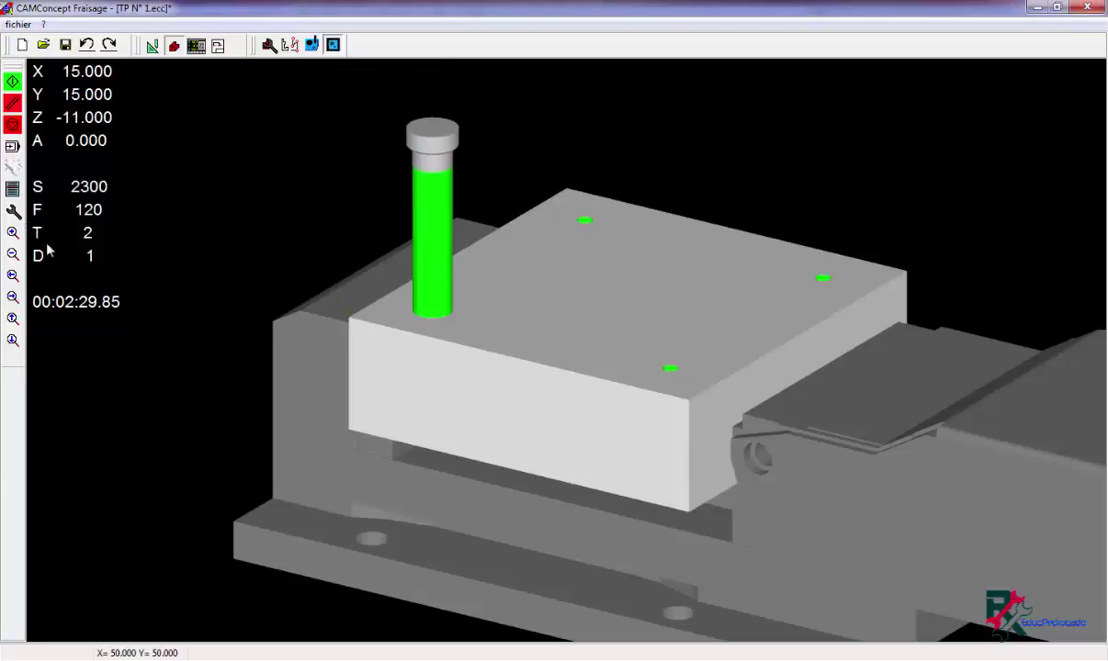
Set the wait cycles to 1 during the 10 mm redrilling and run the 3D simulation through the circular pocket to inspect the finished part.
{"action": "left_click", "coordinate": [13, 208]}
{"action": "left_click", "coordinate": [506, 323]}
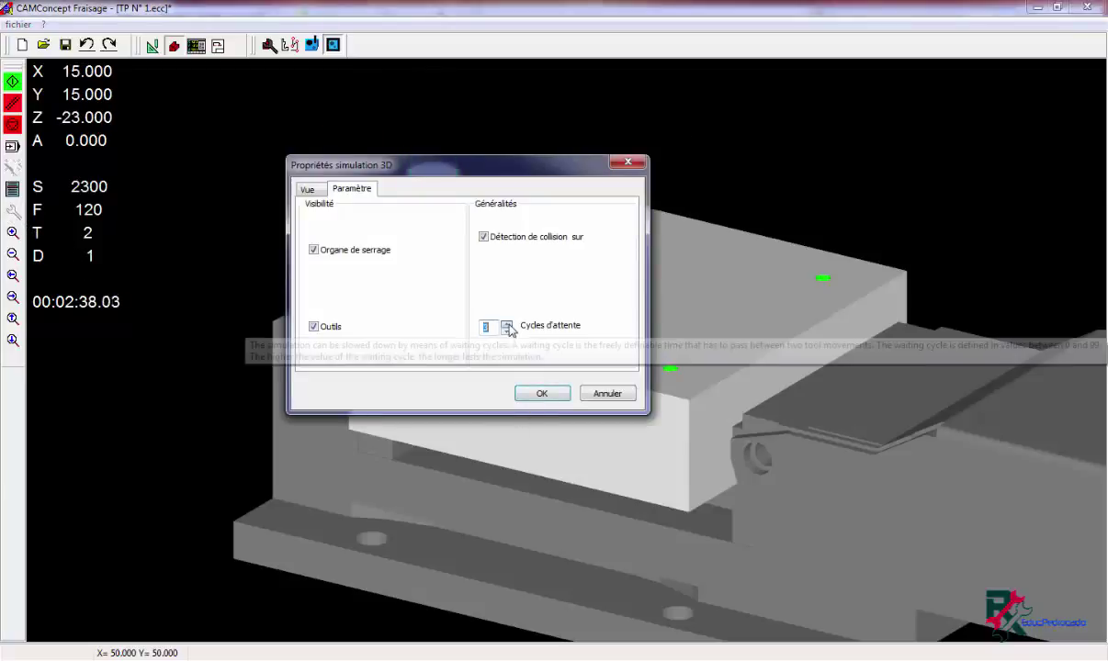
{"action": "left_click", "coordinate": [506, 331]}
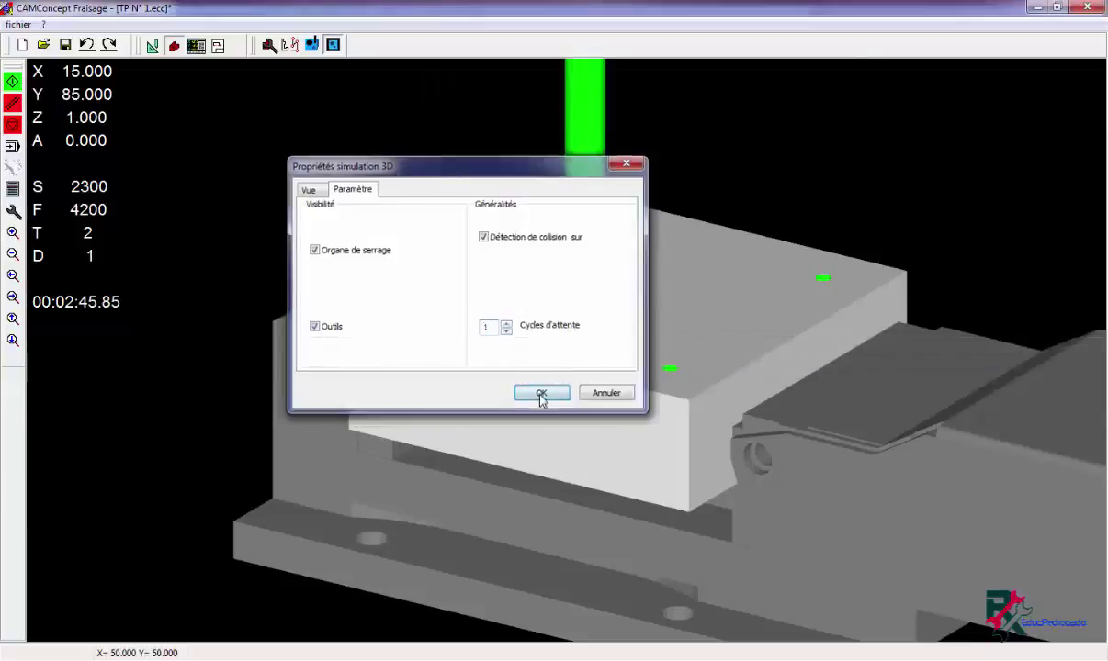
{"action": "left_click", "coordinate": [542, 393]}
{"action": "left_click", "coordinate": [13, 210]}
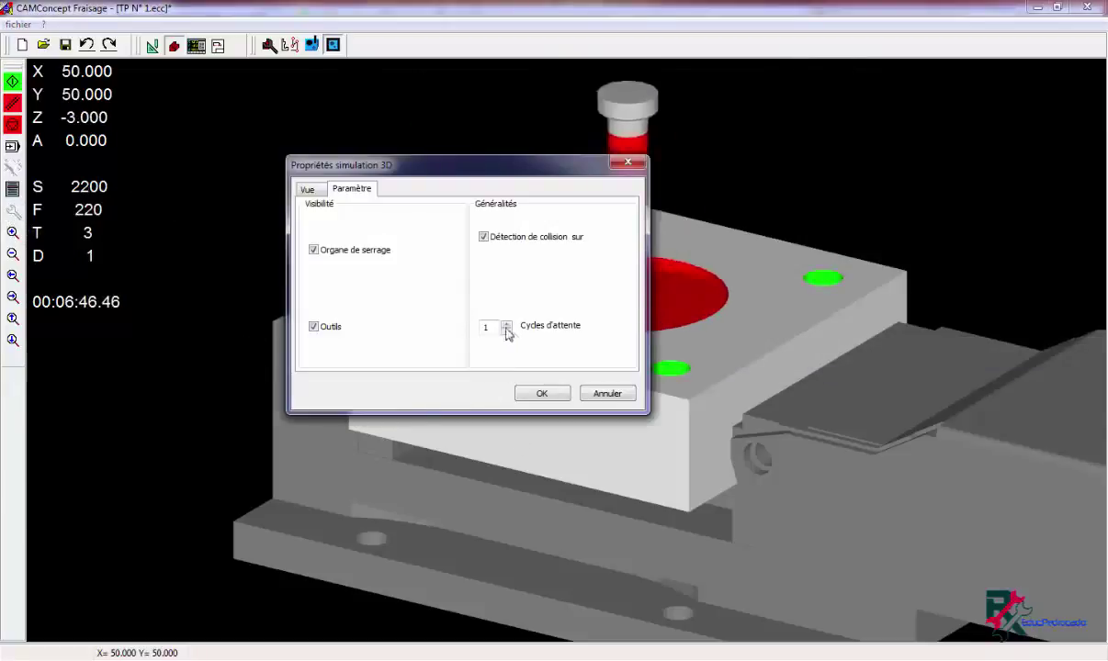
{"action": "left_click", "coordinate": [553, 395]}
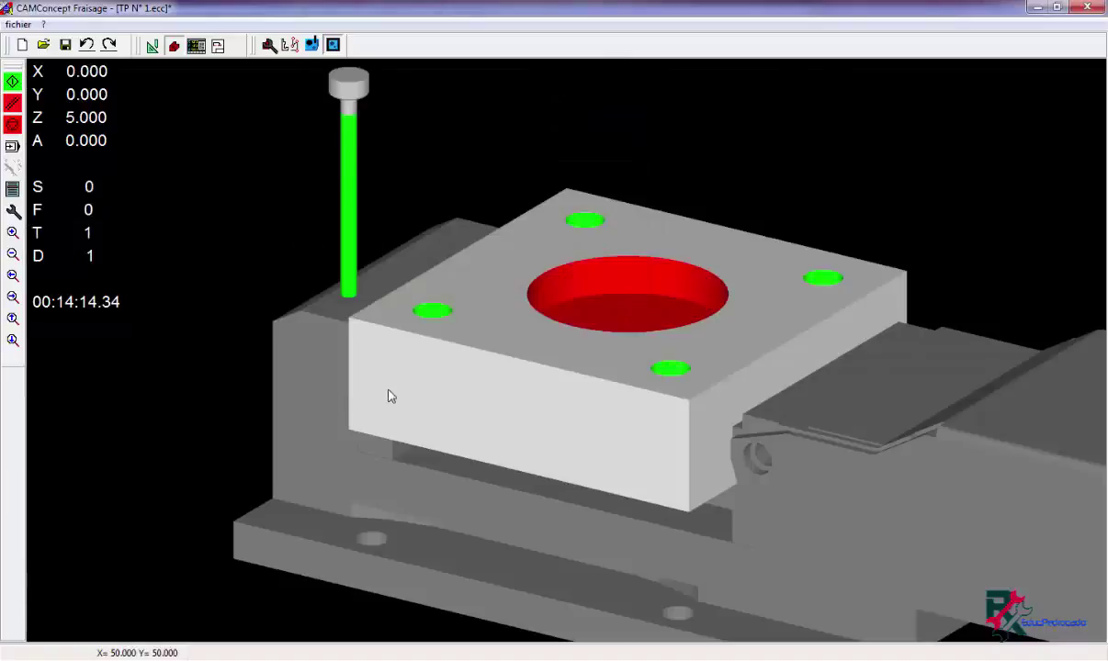
{"action": "left_click", "coordinate": [11, 85]}
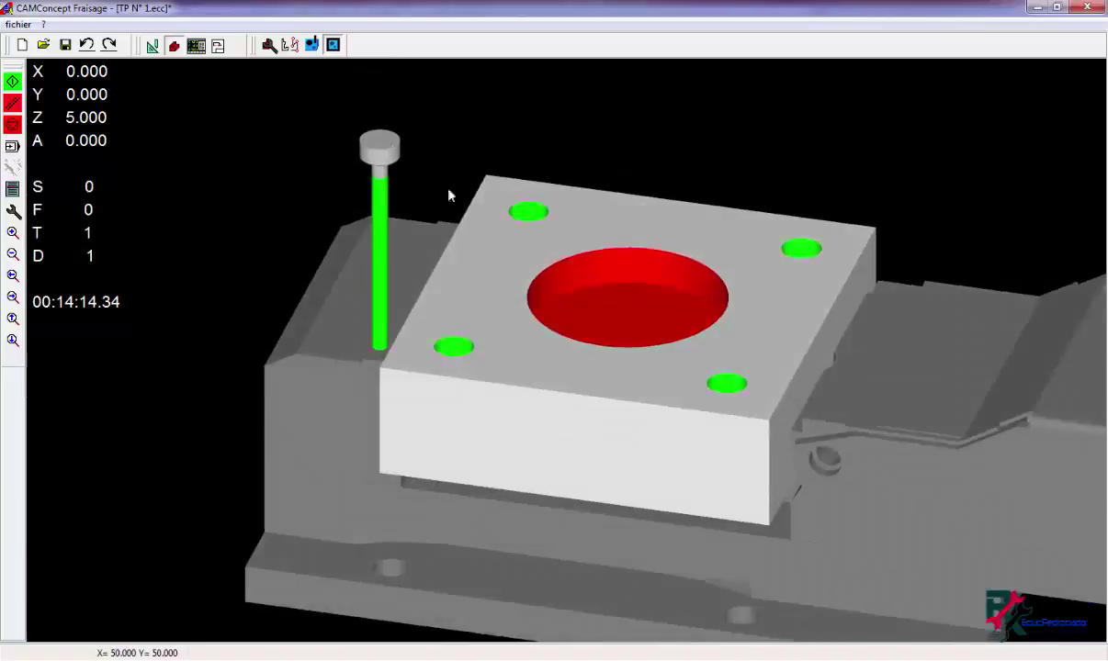
Return to the cycle list, collapse both Percer cycles, and select cycles 2 and 4 alternately to compare their highlighted toolpaths.
{"action": "left_click", "coordinate": [312, 44]}
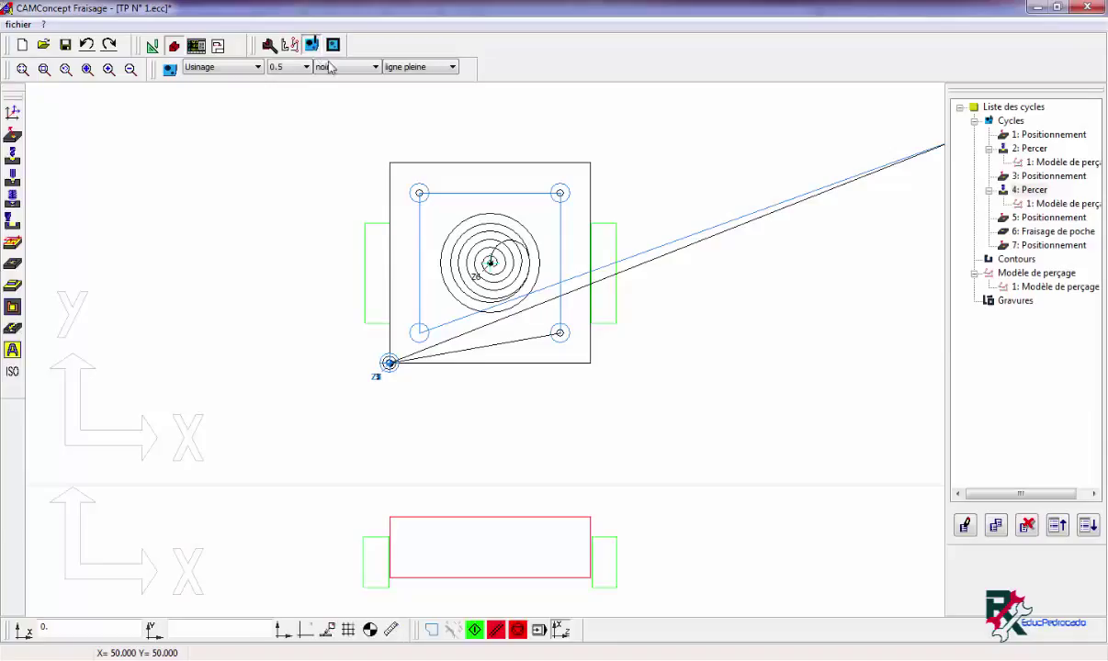
{"action": "left_click", "coordinate": [1009, 121]}
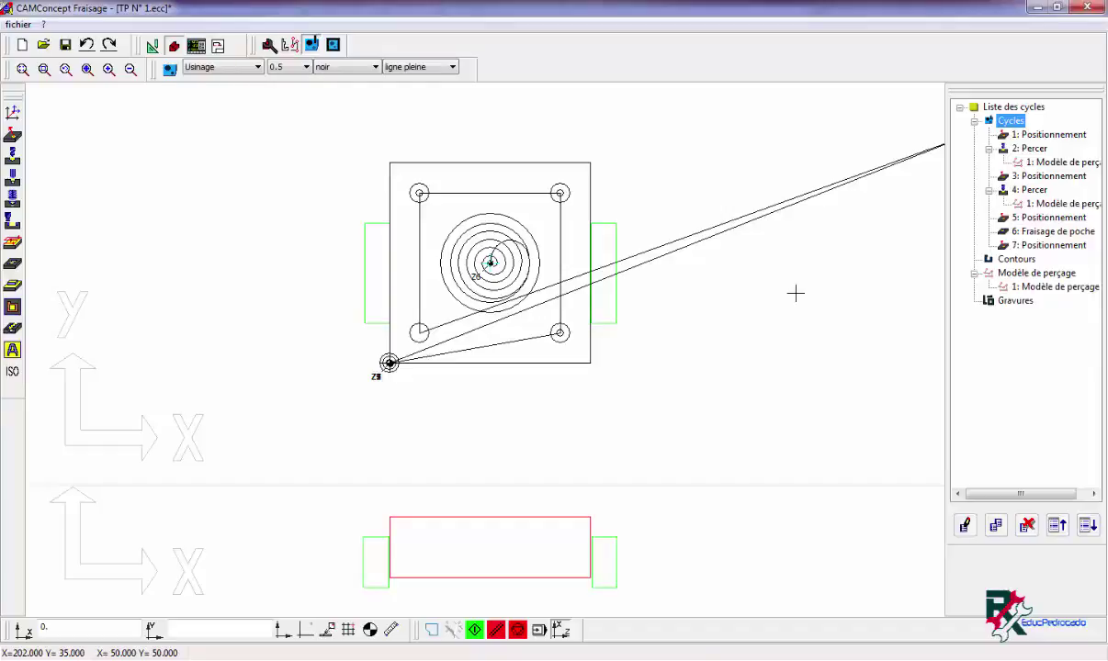
{"action": "left_click", "coordinate": [988, 148]}
{"action": "left_click", "coordinate": [988, 175]}
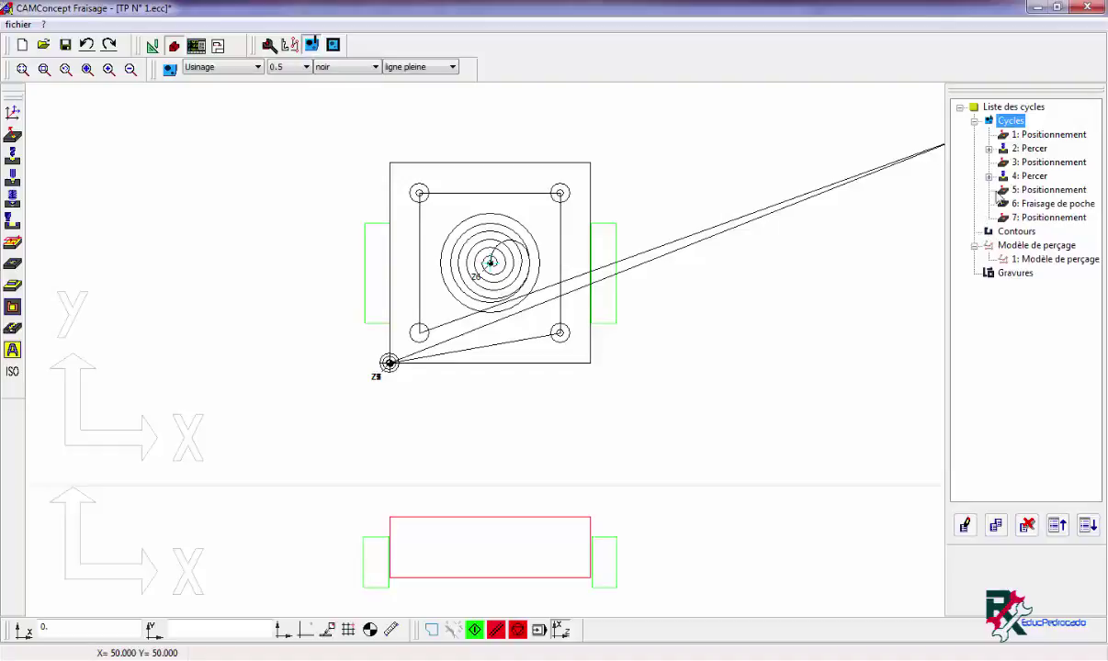
{"action": "left_click", "coordinate": [1028, 148]}
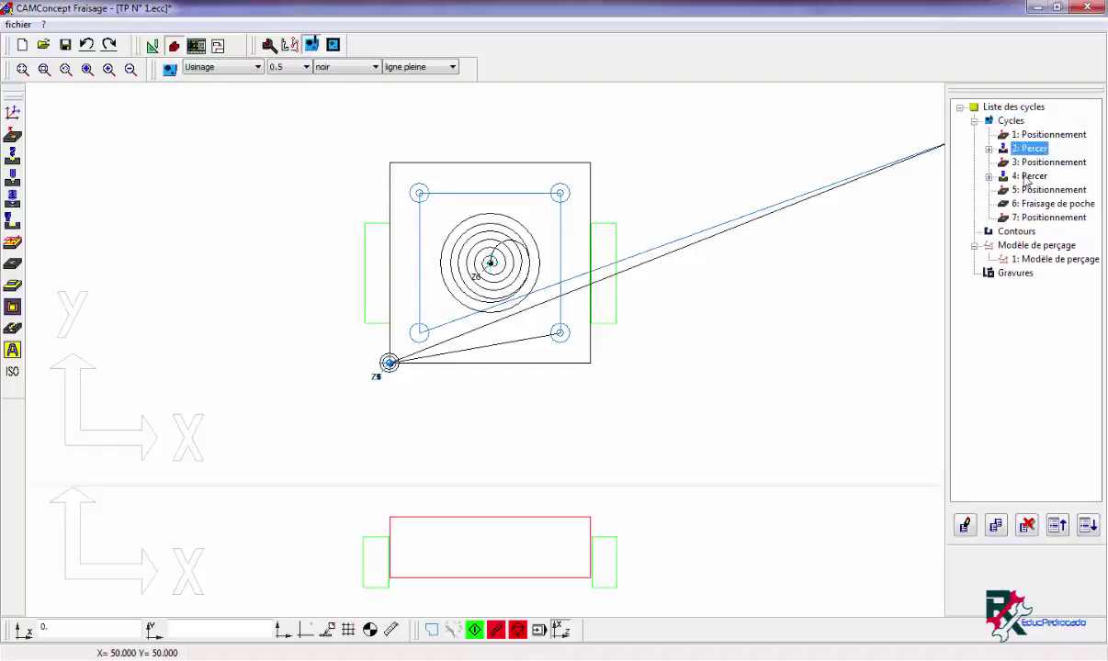
{"action": "left_click", "coordinate": [1029, 176]}
{"action": "left_click", "coordinate": [1019, 150]}
{"action": "left_click", "coordinate": [1029, 175]}
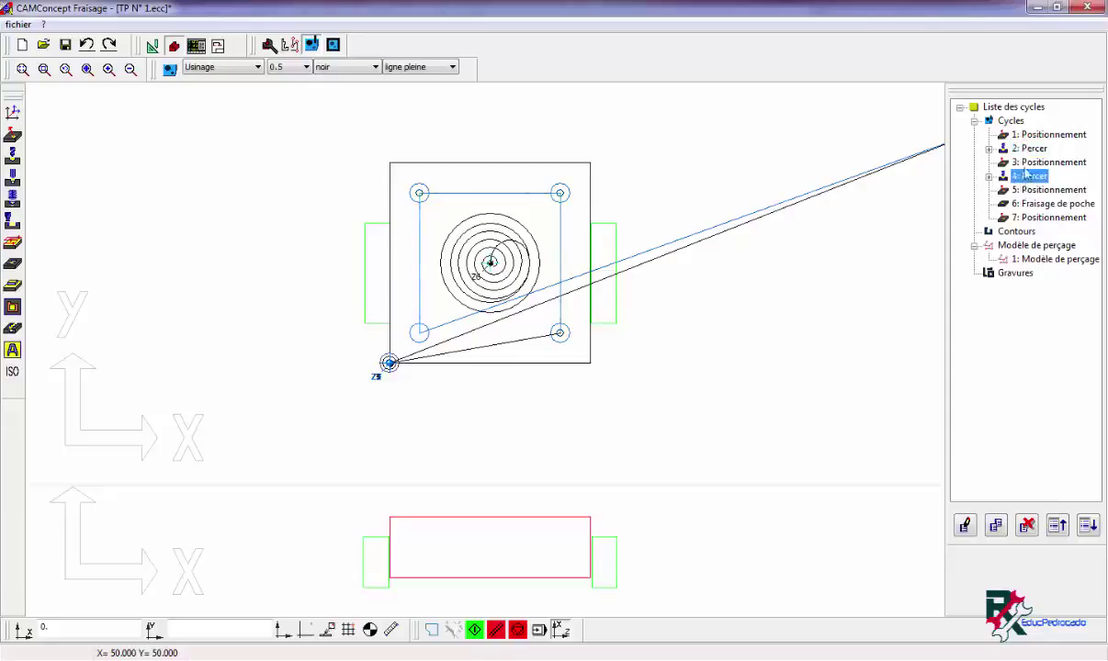
{"action": "left_click", "coordinate": [1025, 150]}
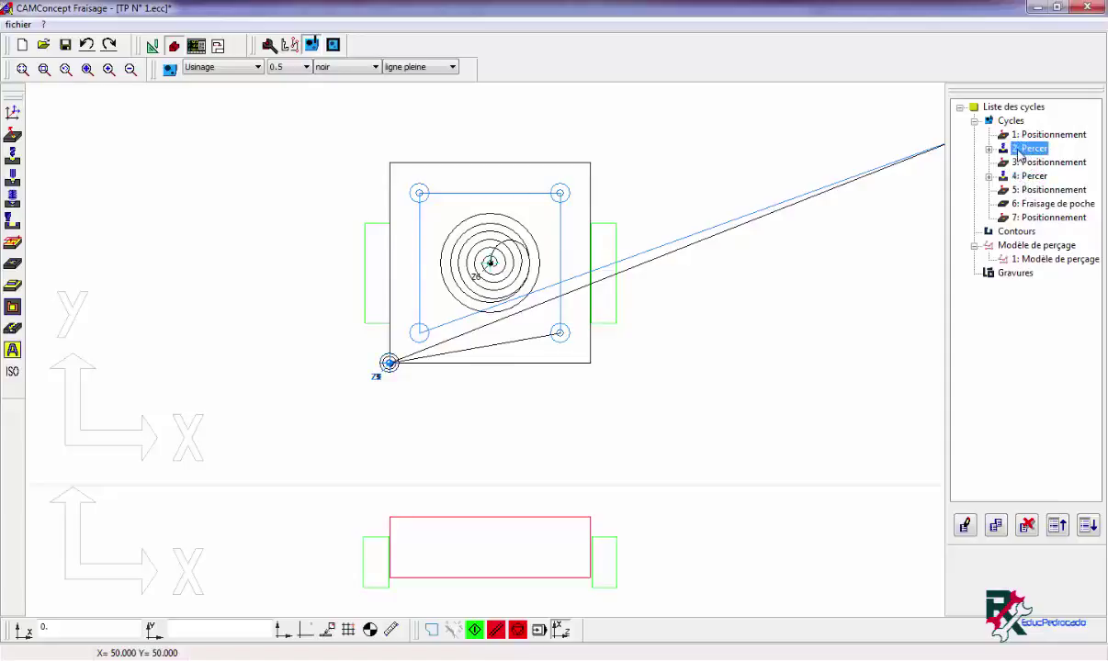
Open the first Percer cycle and review its technology parameters for tool, feed F, spindle speed S and dwell, leaving without changes.
{"action": "double_click", "coordinate": [1025, 149]}
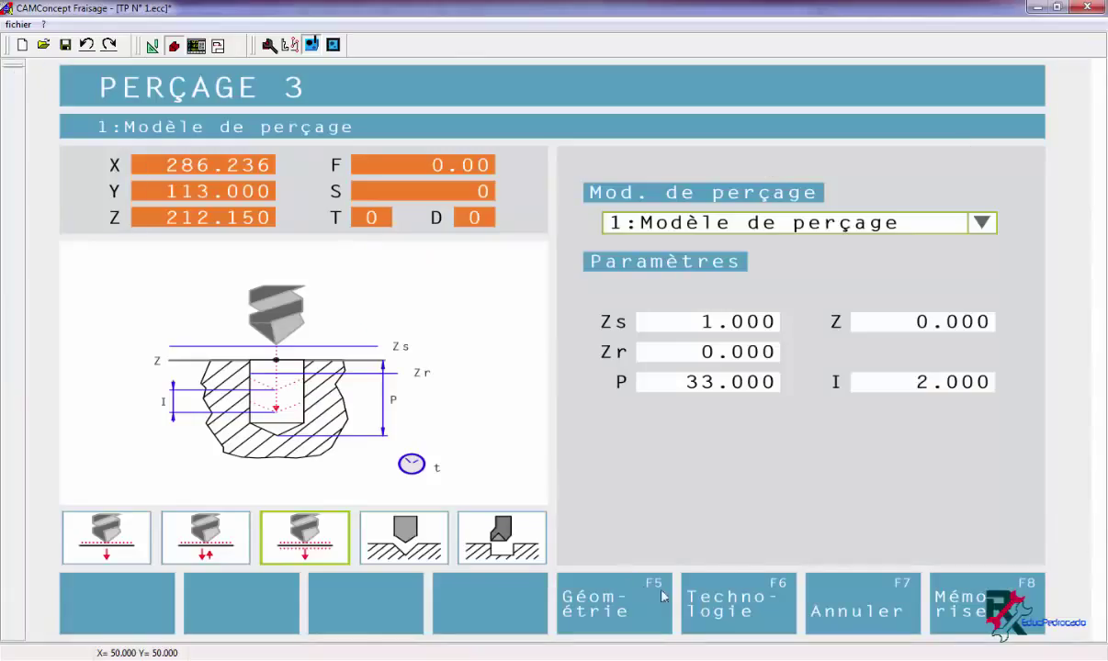
{"action": "left_click", "coordinate": [730, 606]}
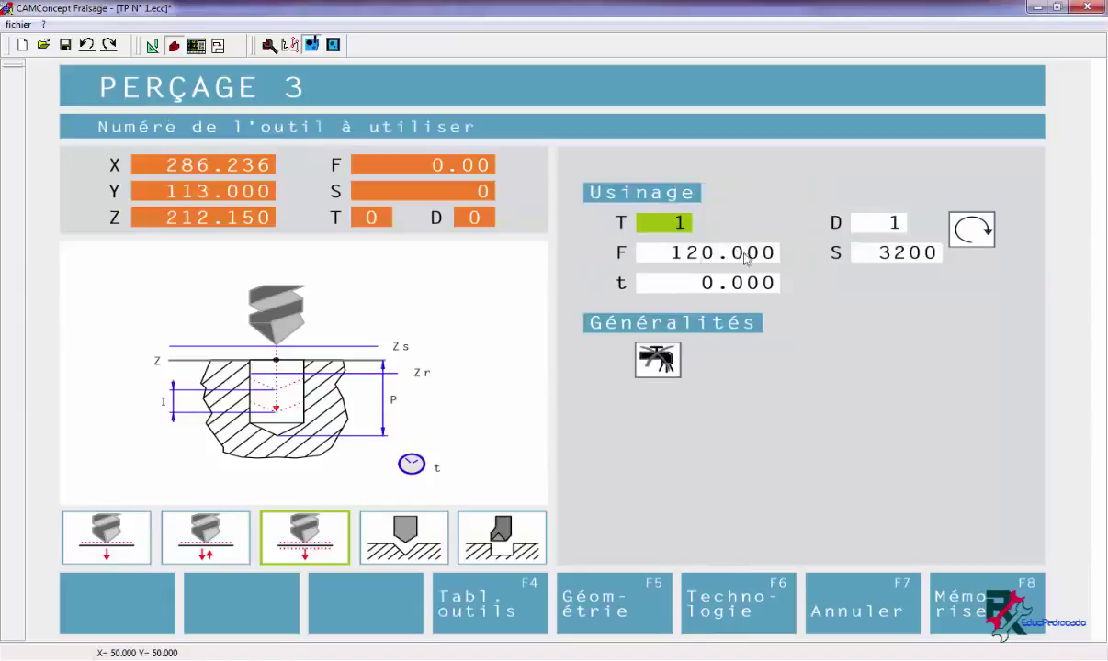
{"action": "key", "text": "Return"}
{"action": "key", "text": "Return"}
{"action": "key", "text": "Return"}
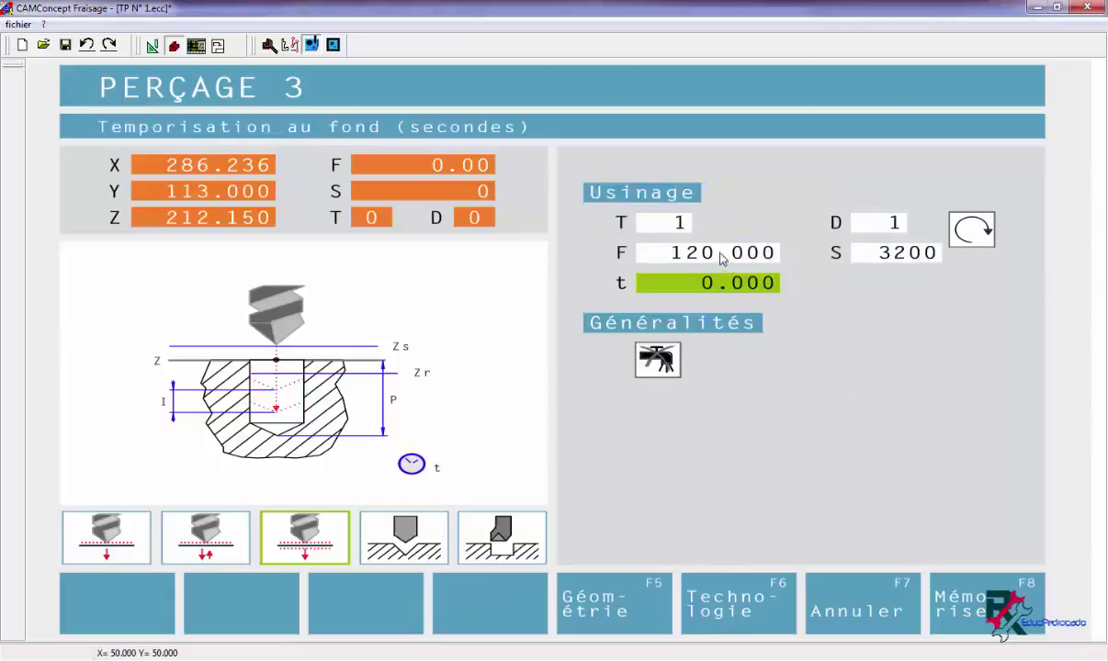
{"action": "left_click", "coordinate": [721, 258]}
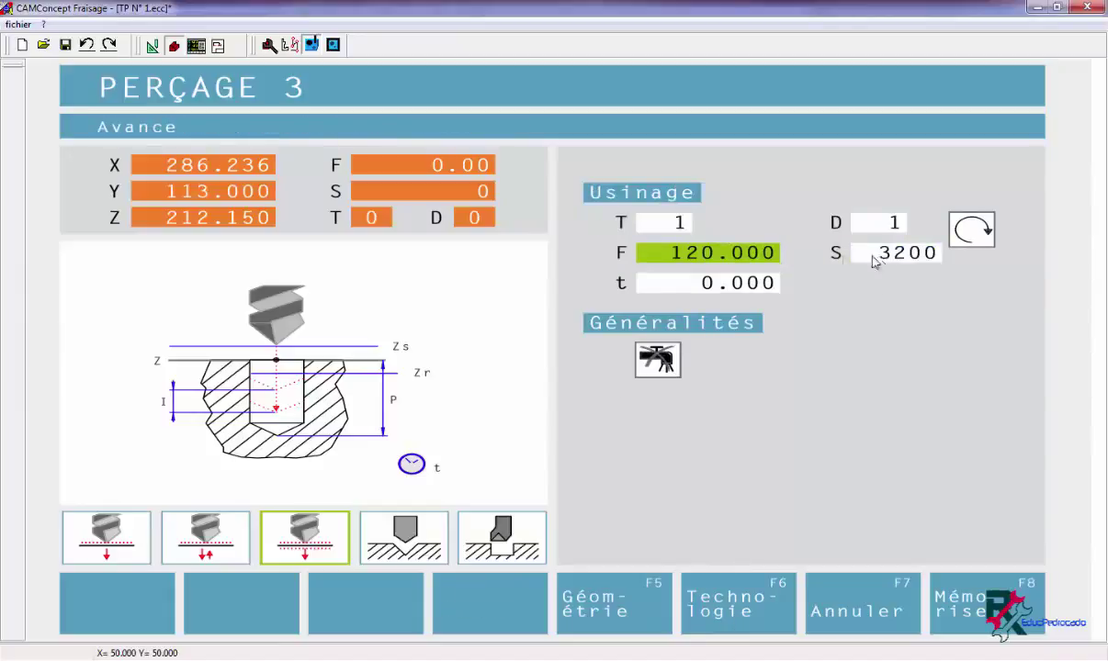
{"action": "left_click", "coordinate": [873, 260]}
{"action": "left_click", "coordinate": [755, 260]}
{"action": "left_click", "coordinate": [854, 623]}
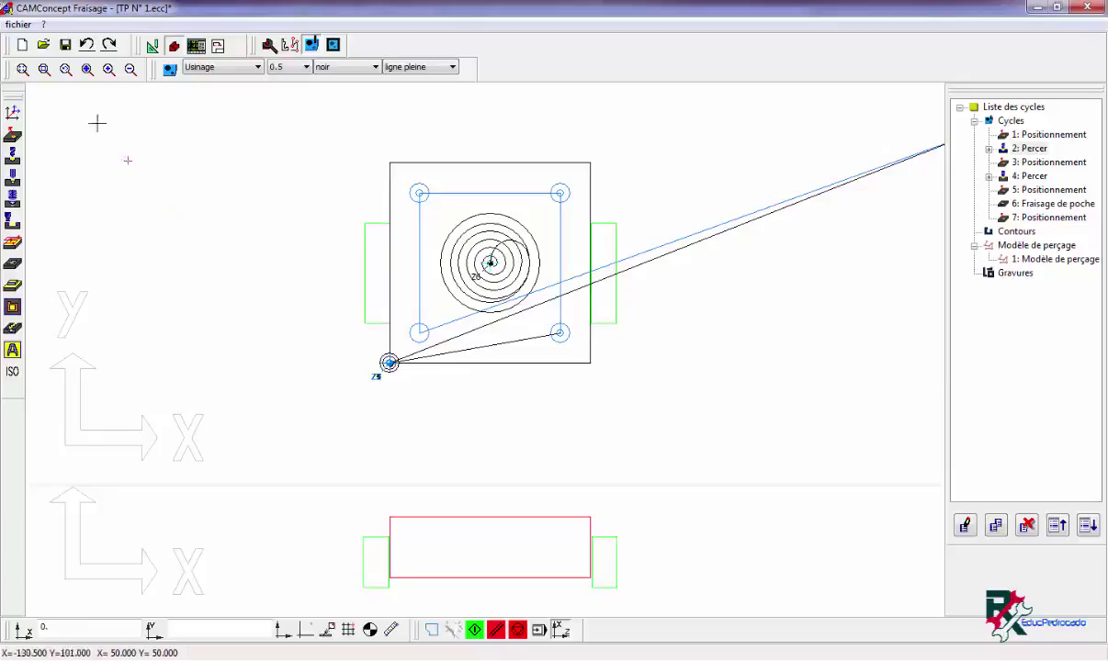
Save the project in the PROG folder under the new name "TP N° 2 Usinage".
{"action": "left_click", "coordinate": [18, 24]}
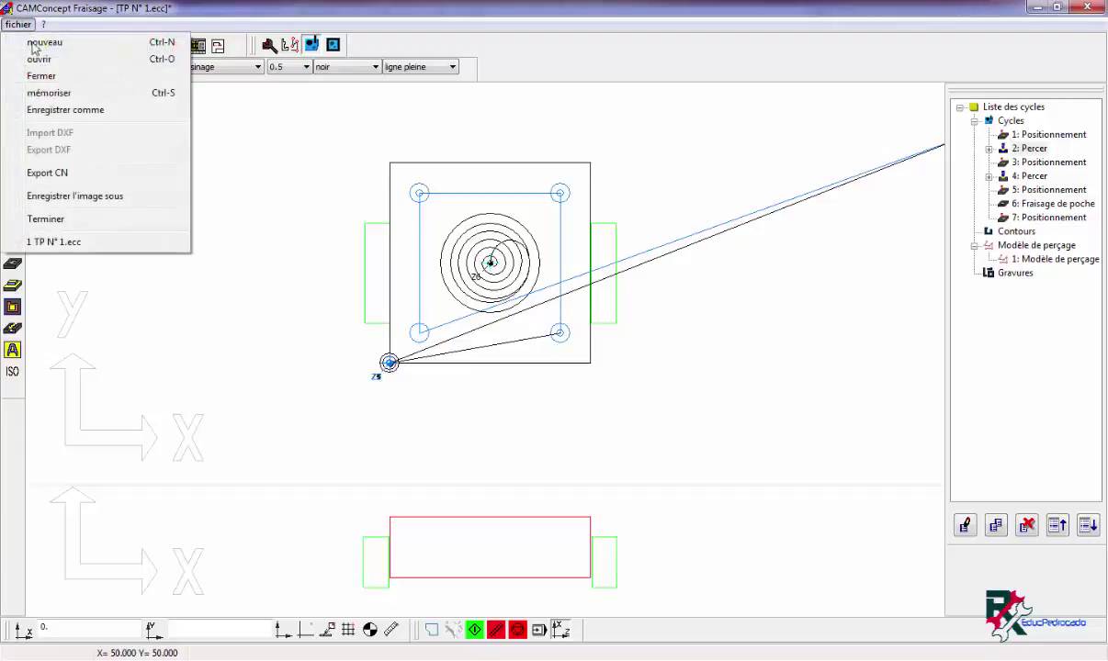
{"action": "left_click", "coordinate": [58, 111]}
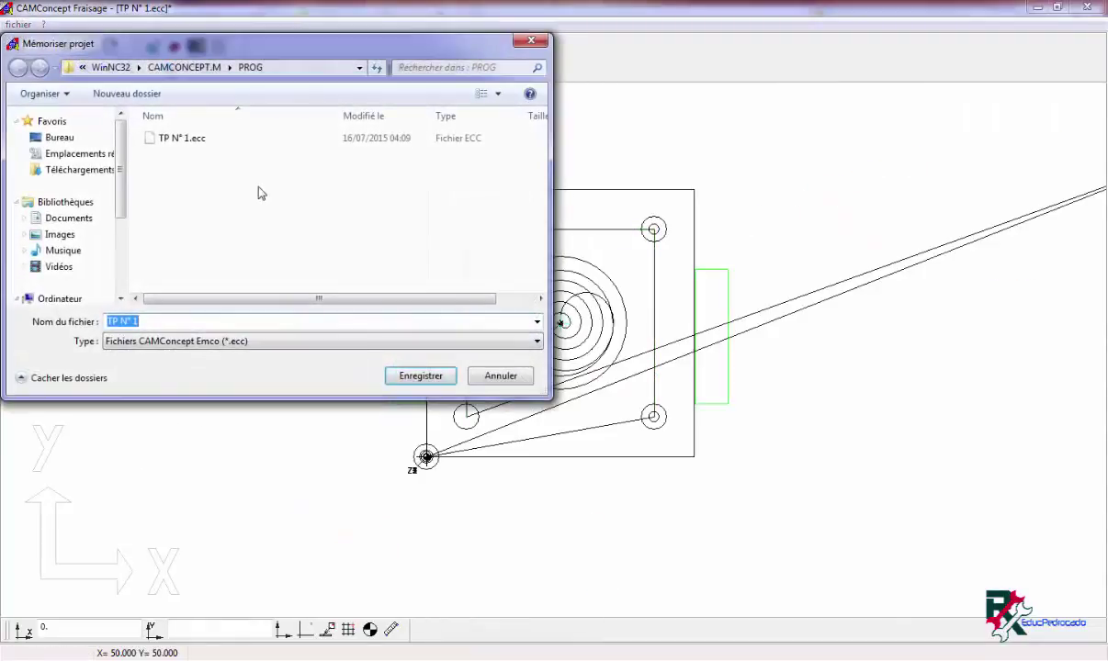
{"action": "left_click", "coordinate": [160, 321]}
{"action": "key", "text": "BackSpace"}
{"action": "type", "text": "2 Usinage"}
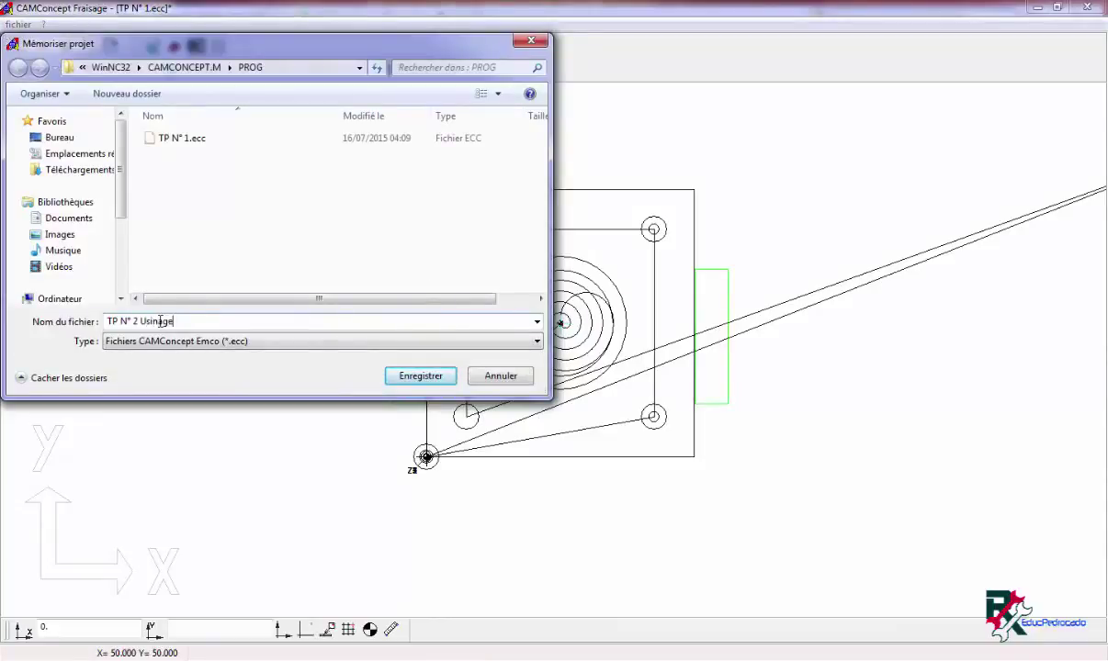
{"action": "left_click", "coordinate": [419, 376]}
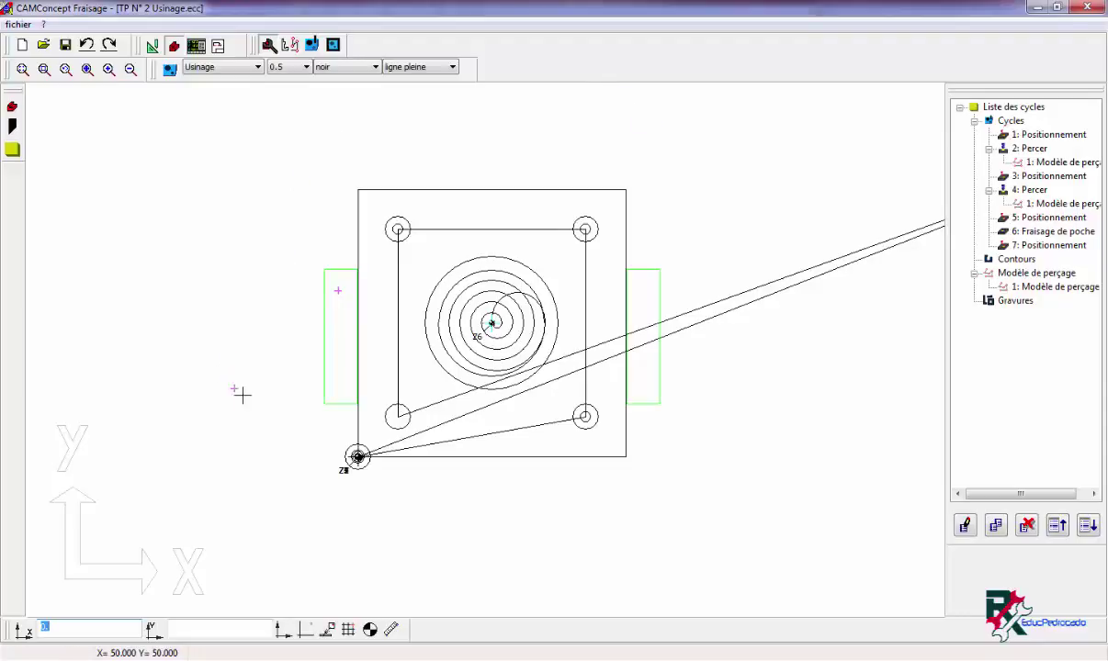
{"action": "left_click", "coordinate": [270, 403]}
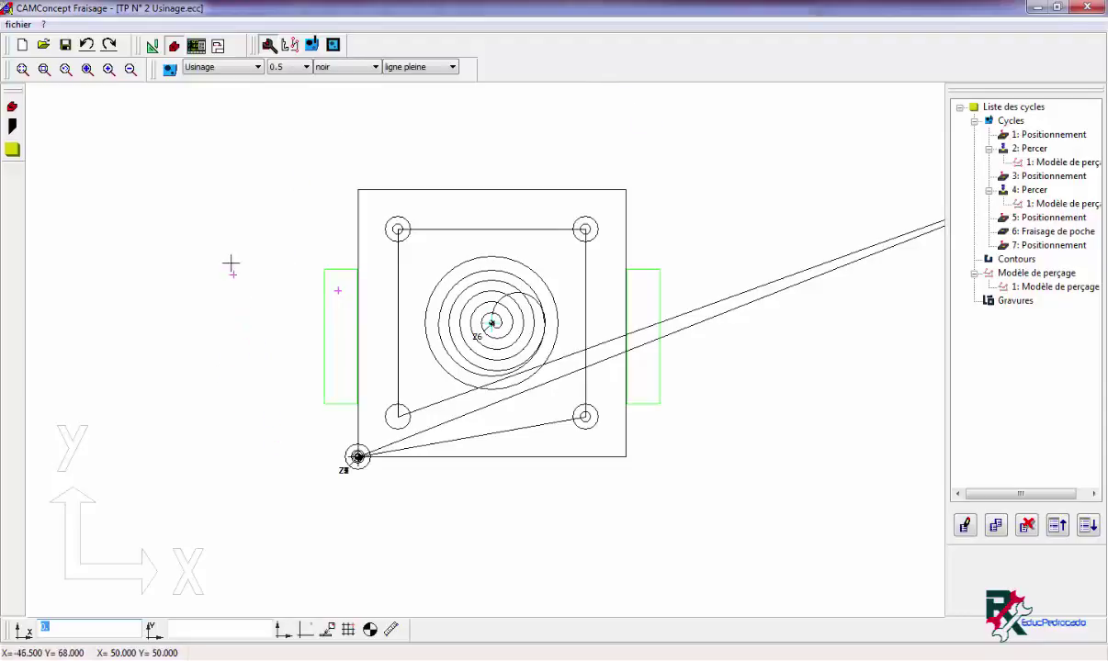
Export the NC program in DIN/ISO format to the WinNC32 export folder under the file name TPN02.
{"action": "left_click", "coordinate": [22, 25]}
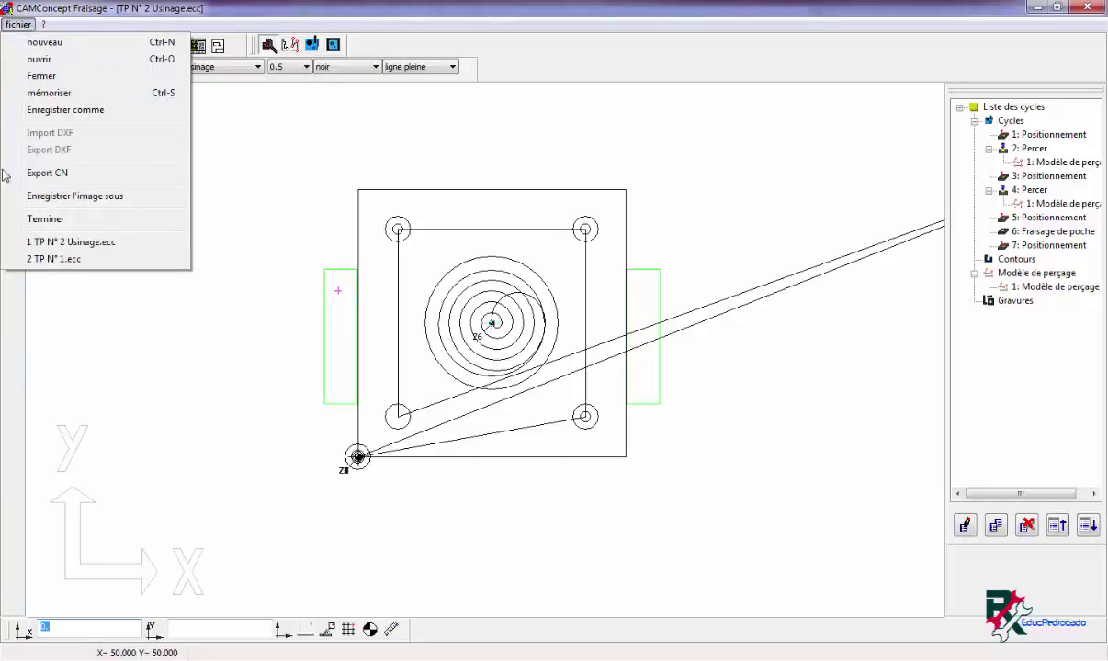
{"action": "left_click", "coordinate": [76, 304]}
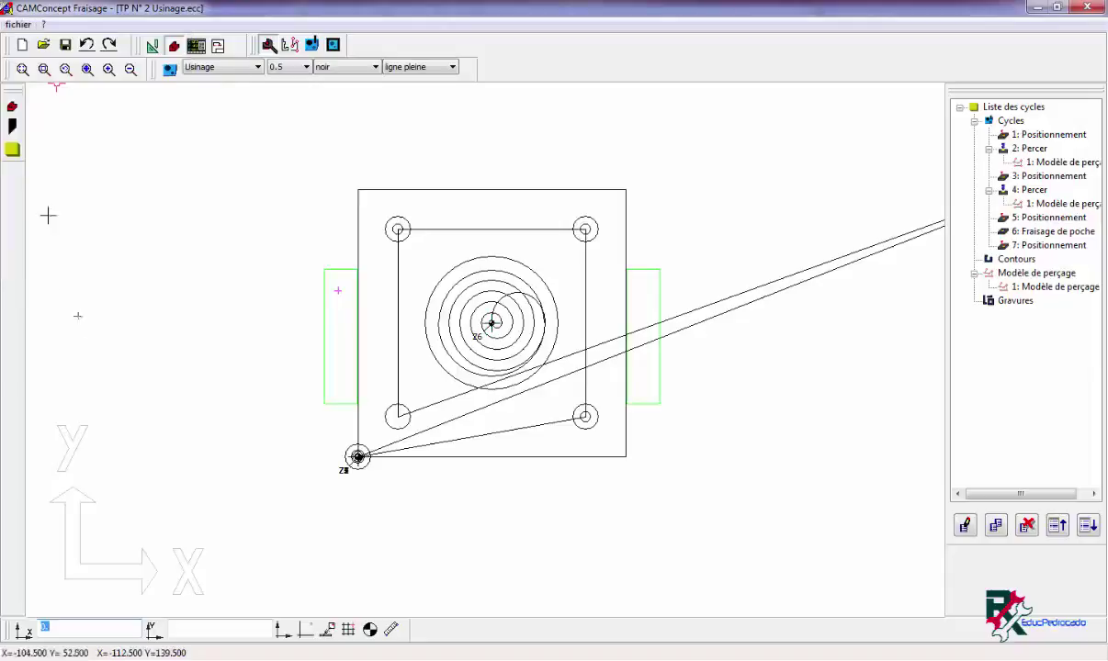
{"action": "left_click", "coordinate": [17, 26]}
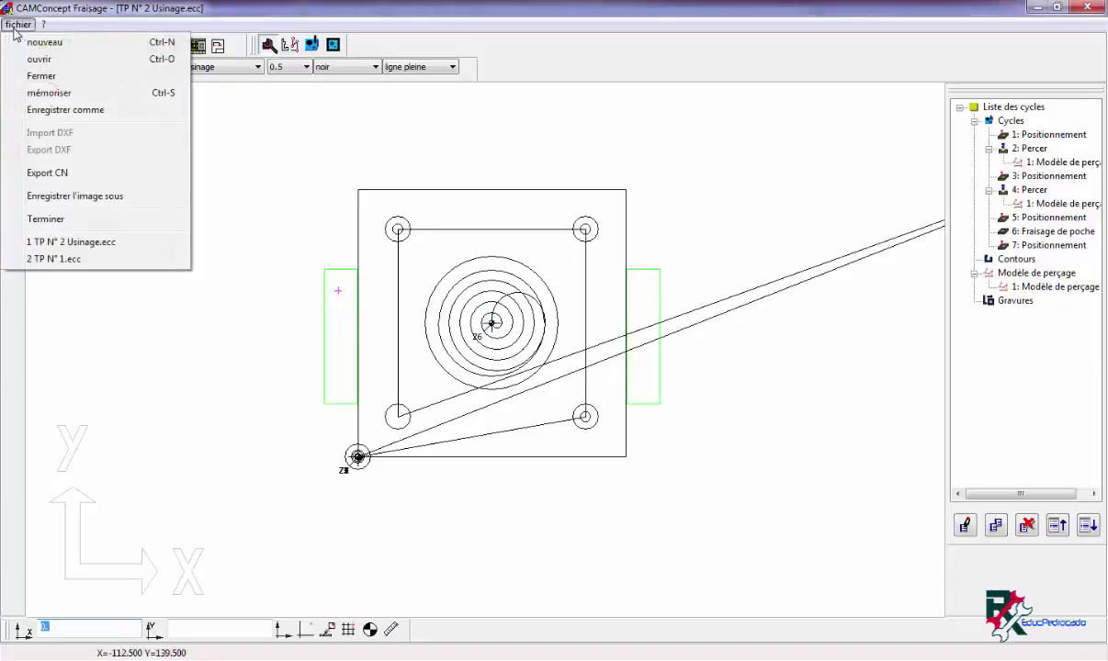
{"action": "left_click", "coordinate": [48, 175]}
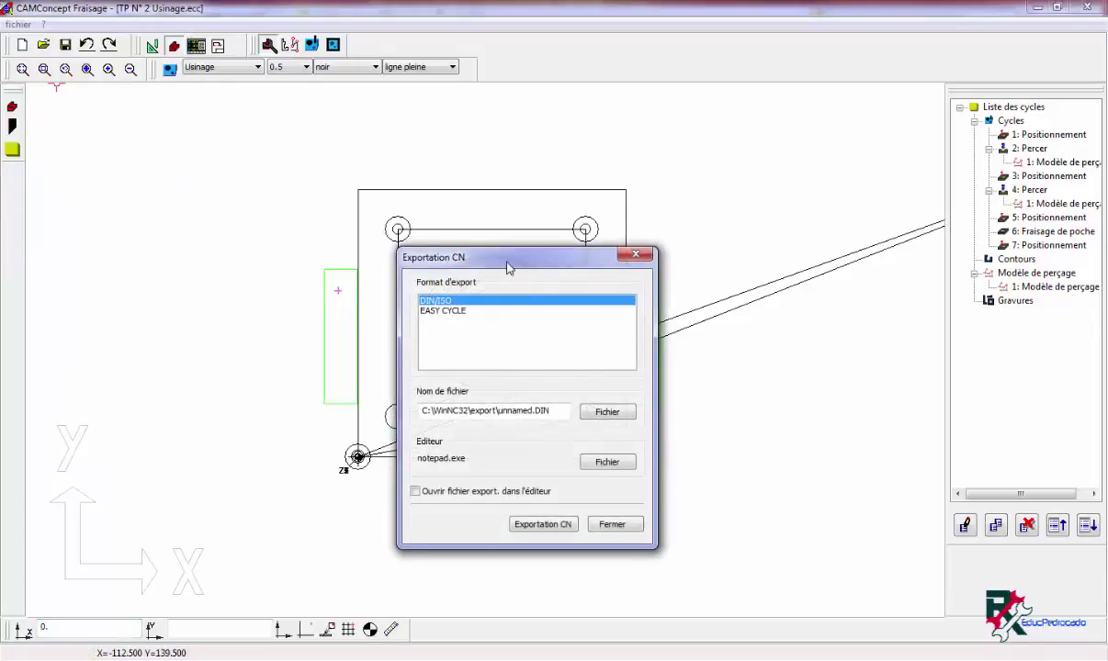
{"action": "left_click_drag", "start_coordinate": [508, 267], "coordinate": [345, 178]}
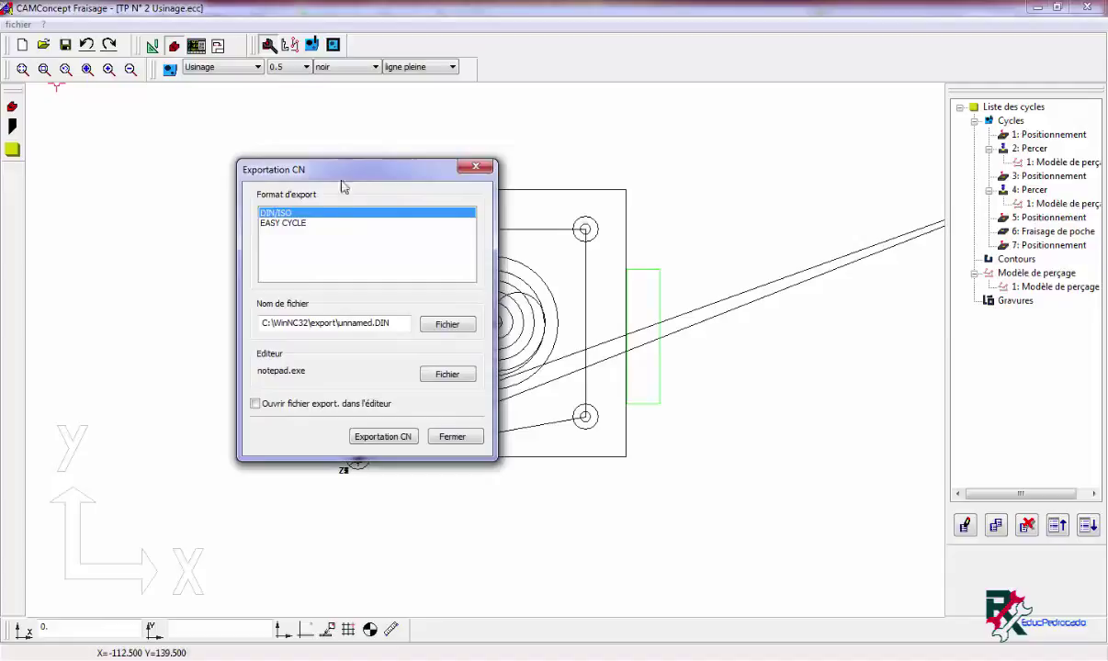
{"action": "left_click", "coordinate": [288, 230]}
{"action": "left_click", "coordinate": [425, 325]}
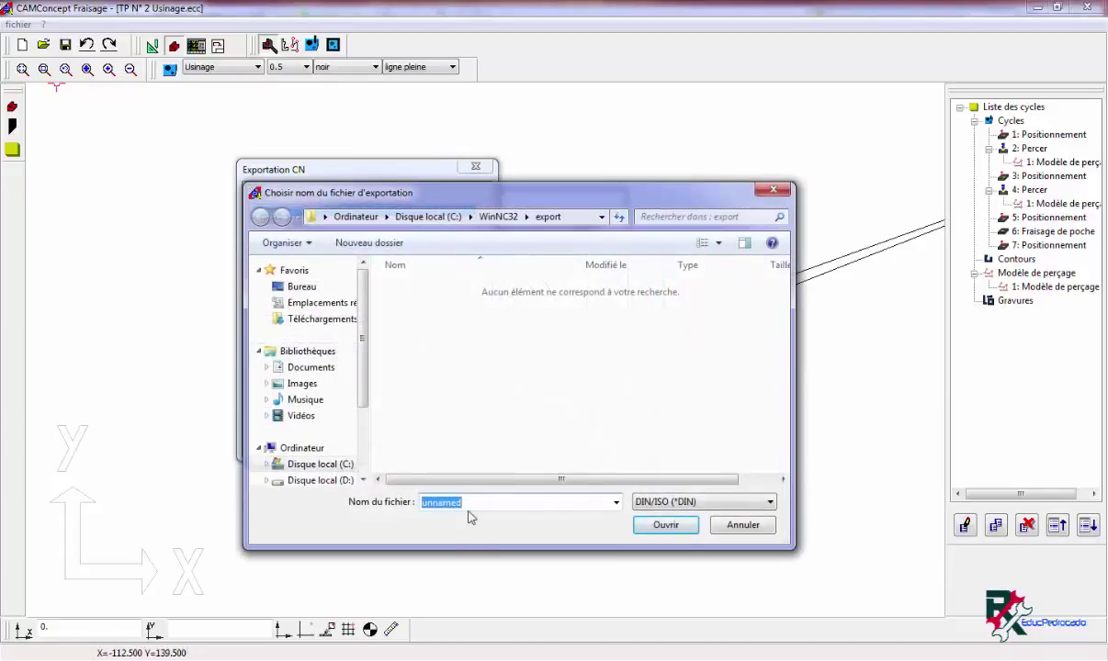
{"action": "type", "text": "U"}
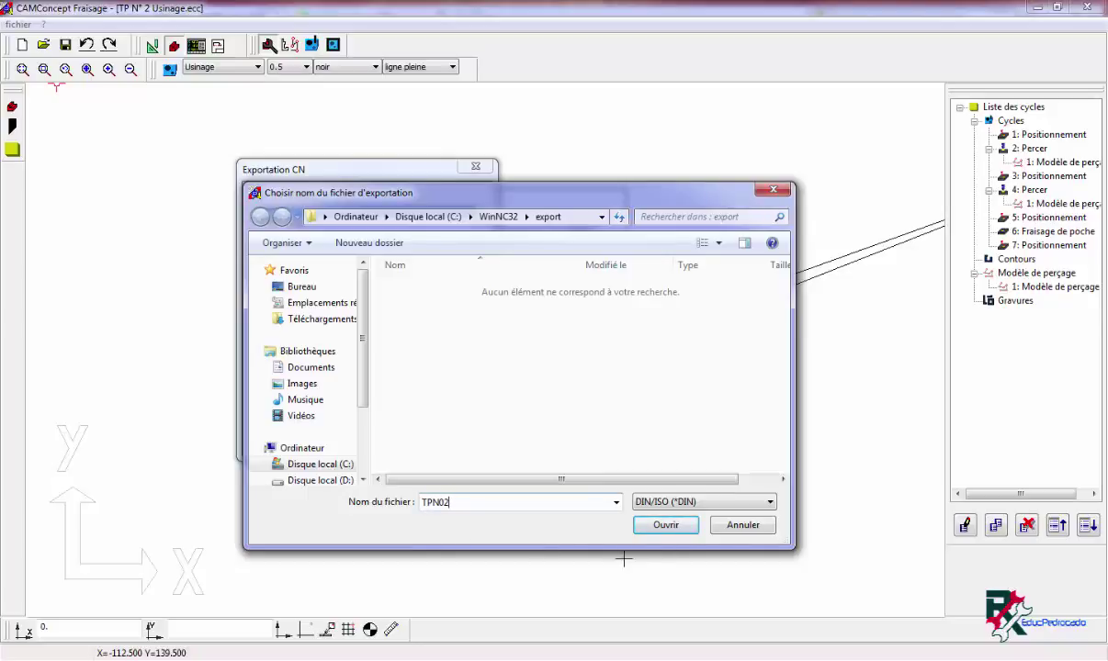
{"action": "left_click", "coordinate": [665, 525]}
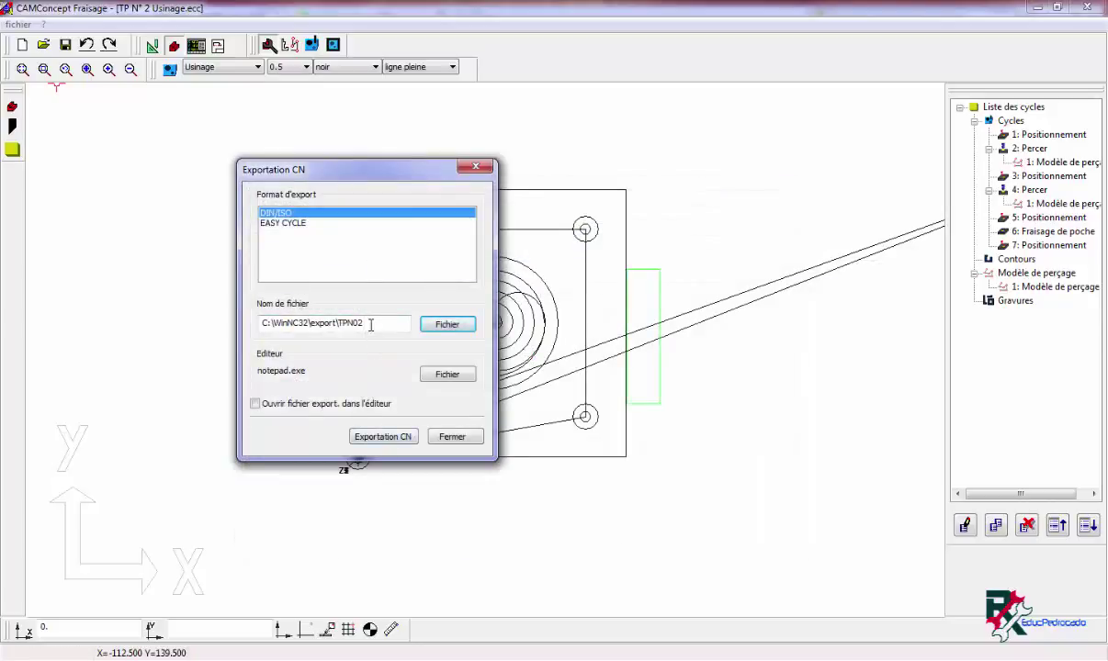
{"action": "left_click", "coordinate": [382, 437]}
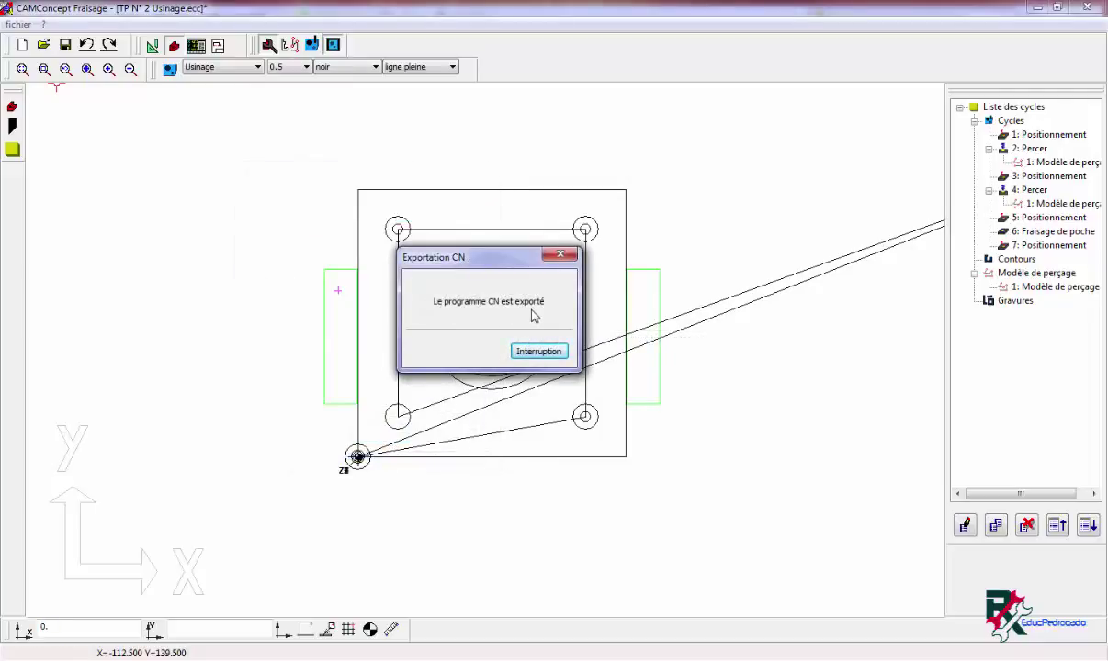
{"action": "mouse_move", "coordinate": [506, 266]}
{"action": "left_mouse_down"}
{"action": "mouse_move", "coordinate": [517, 289]}
{"action": "mouse_move", "coordinate": [512, 266]}
{"action": "left_mouse_up"}
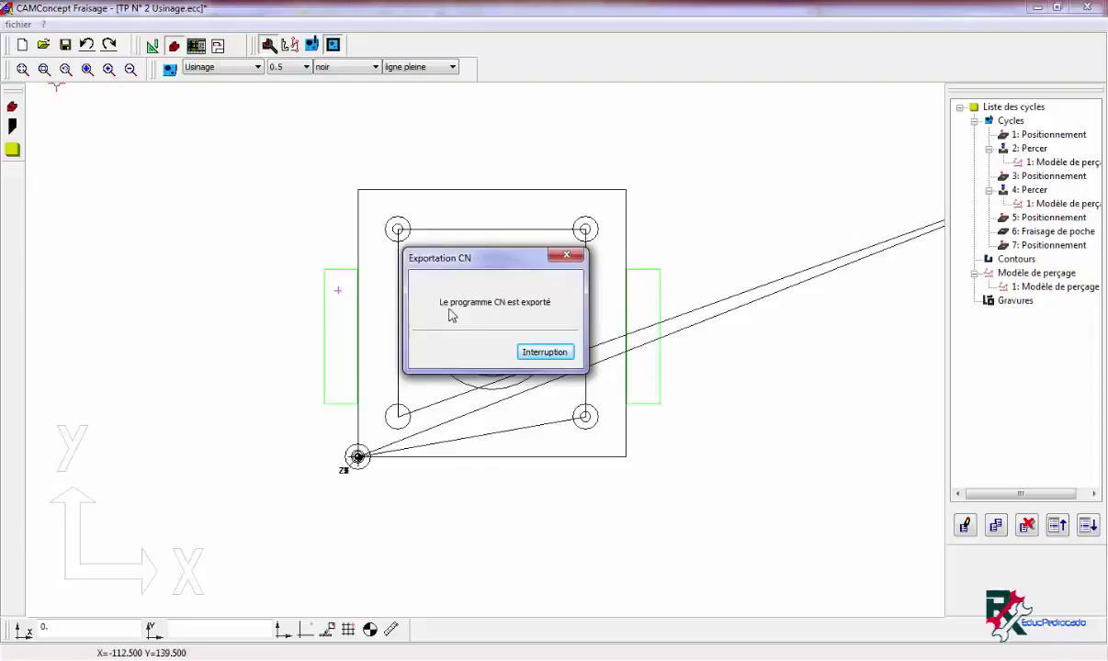
{"action": "left_click", "coordinate": [525, 351]}
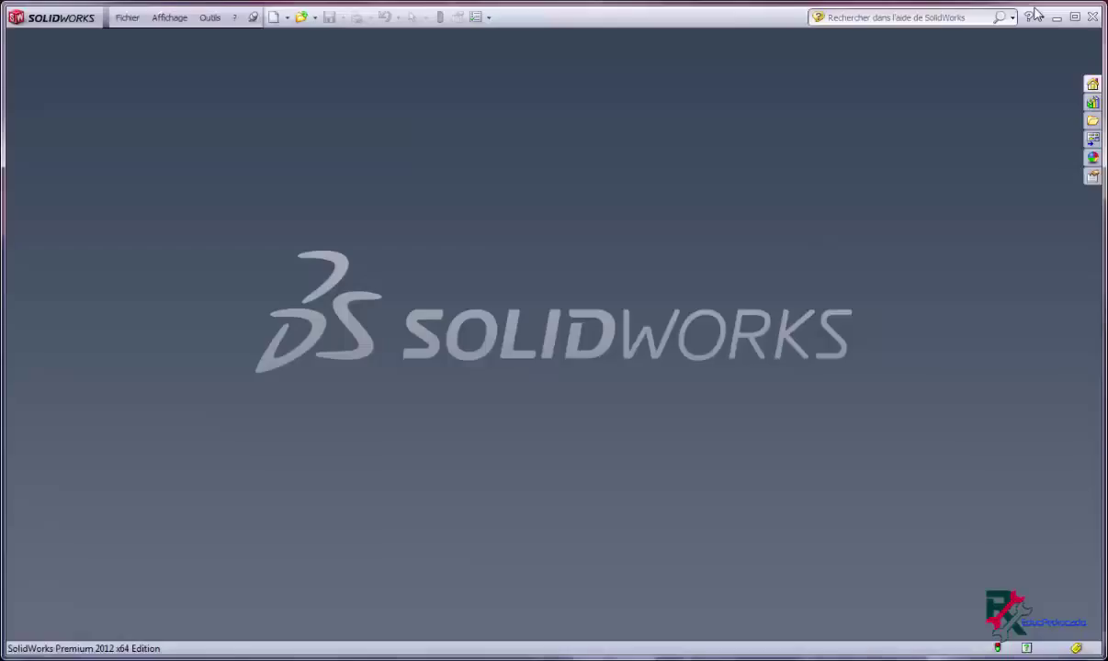
Switch to Windows Explorer and open C:\WinNC32\export to check the exported TPN02.DIN file, closing the folder without changes.
{"action": "left_click", "coordinate": [1037, 8]}
{"action": "left_click", "coordinate": [1056, 17]}
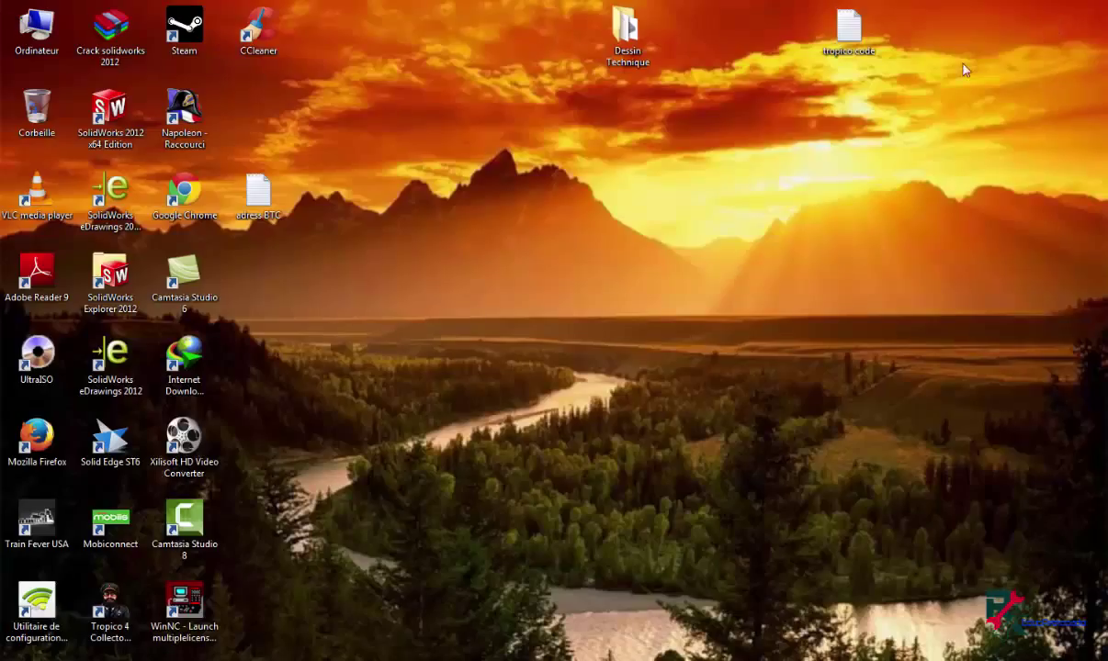
{"action": "double_click", "coordinate": [57, 41]}
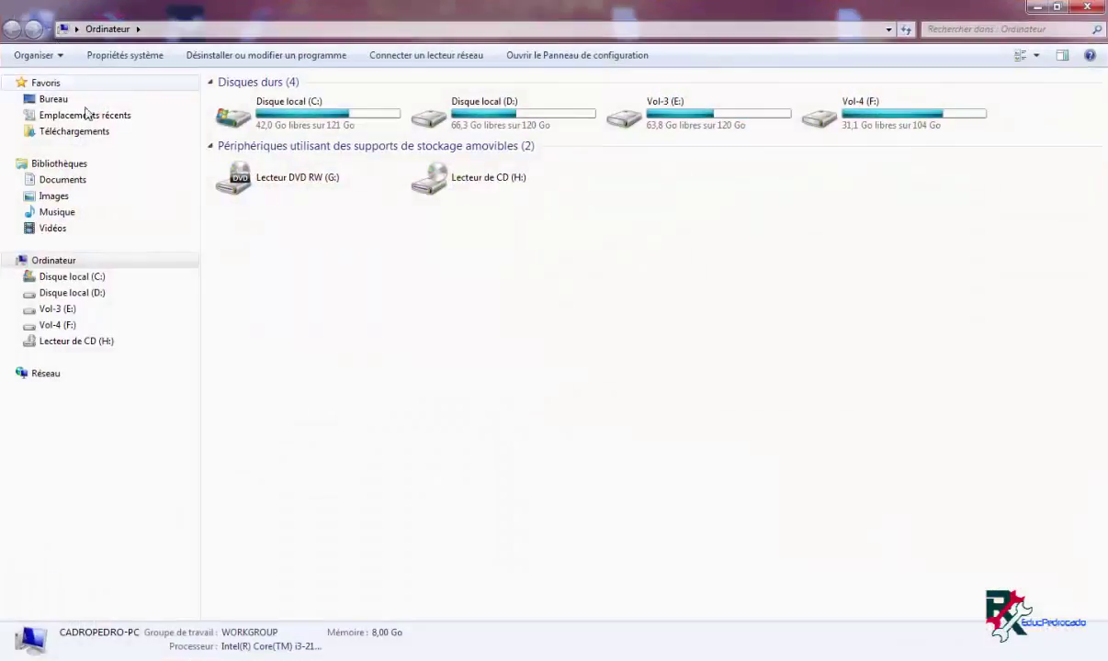
{"action": "double_click", "coordinate": [285, 118]}
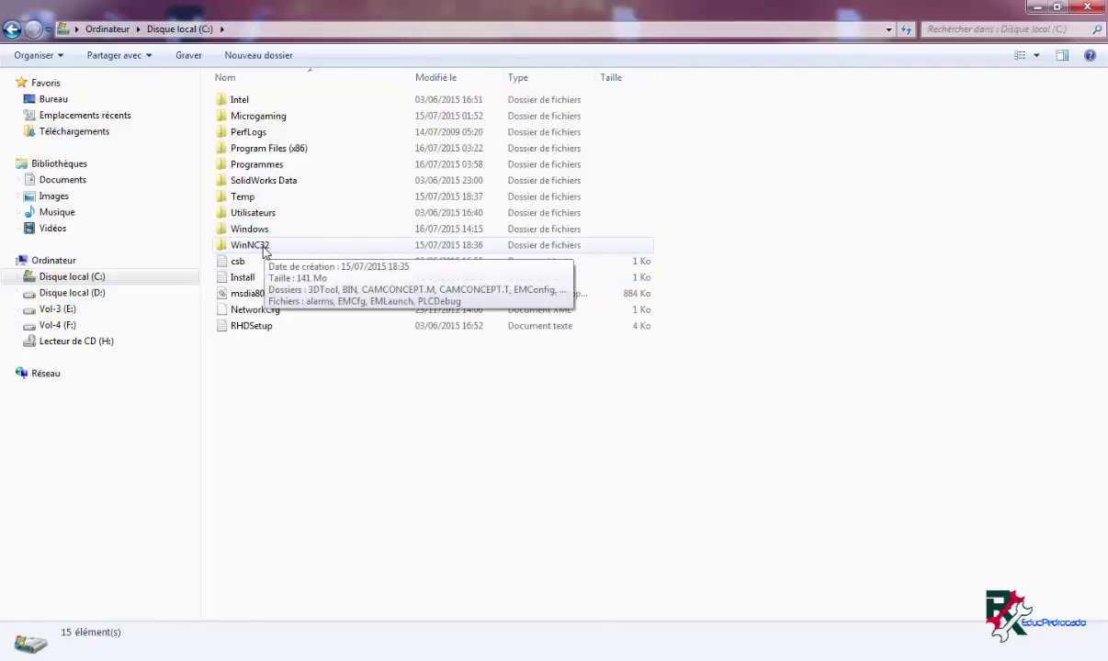
{"action": "double_click", "coordinate": [265, 250]}
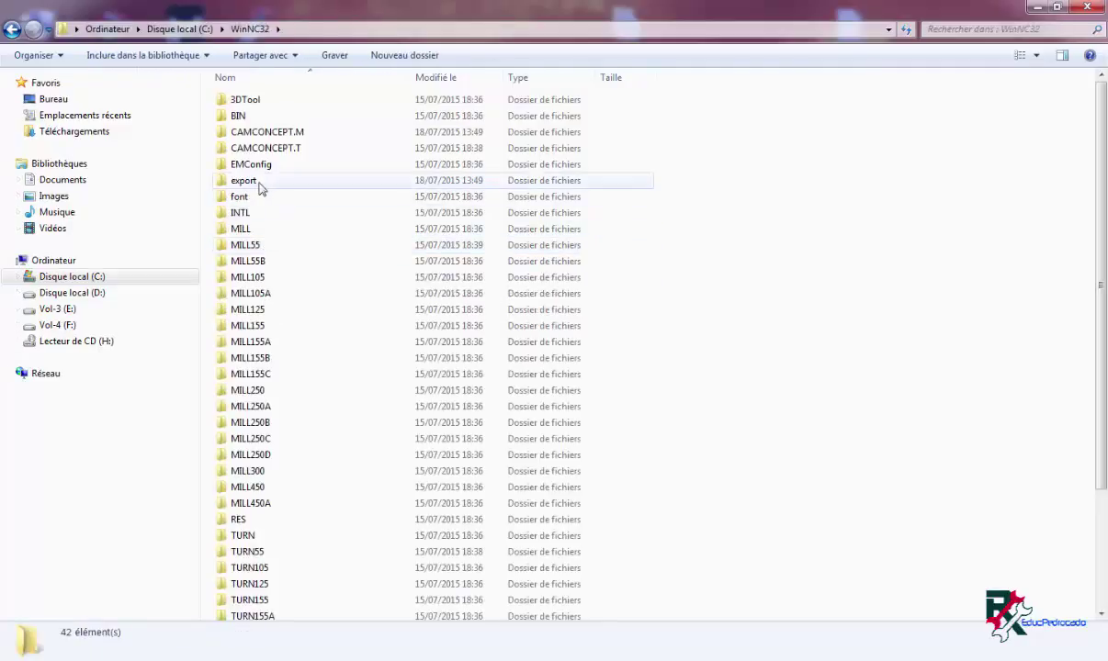
{"action": "double_click", "coordinate": [260, 184]}
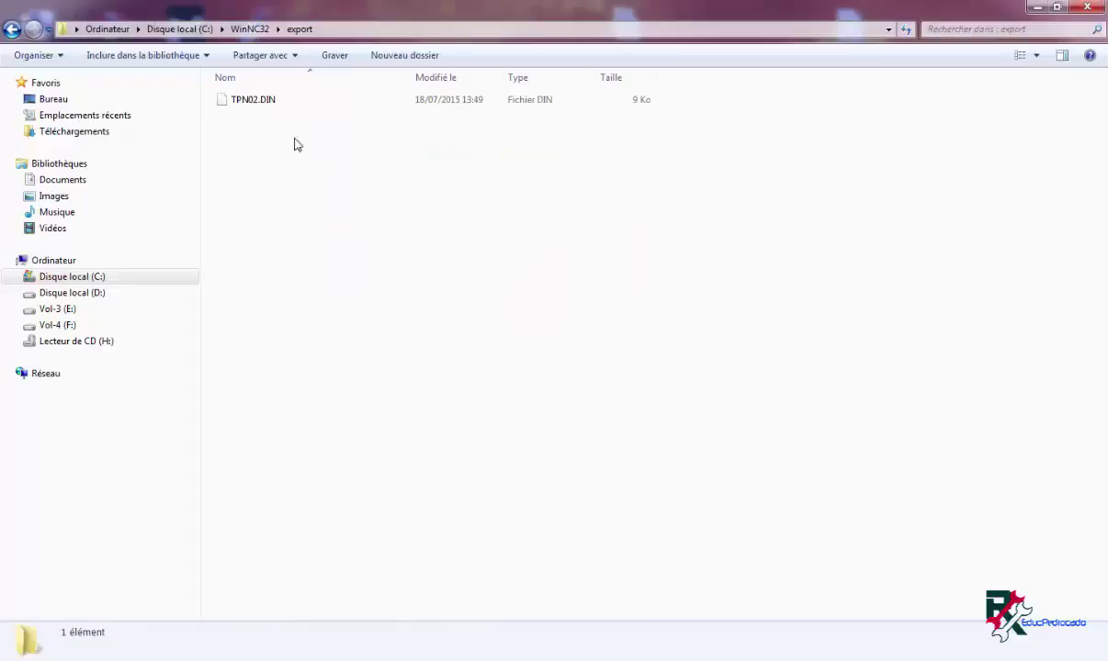
{"action": "left_click", "coordinate": [257, 103]}
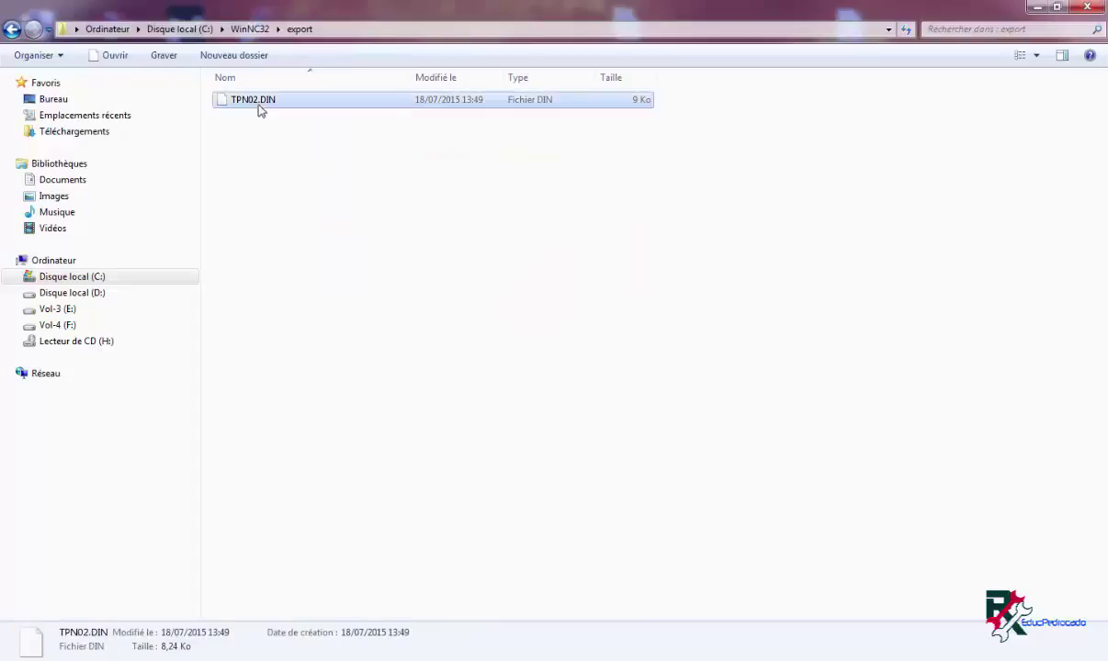
{"action": "right_click", "coordinate": [248, 106]}
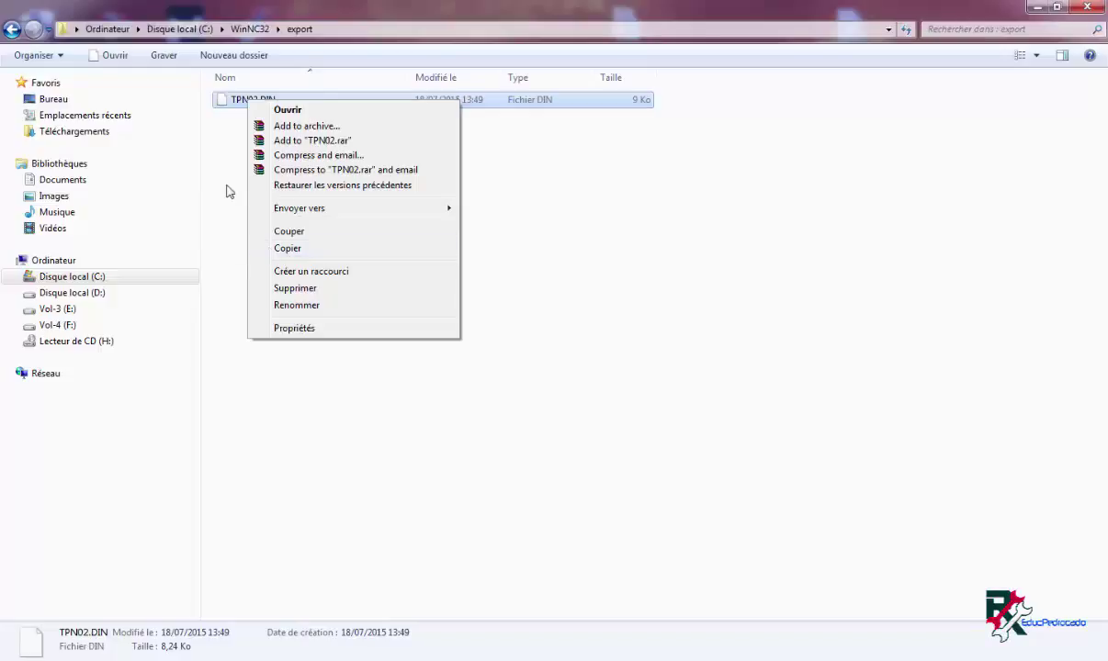
{"action": "left_click", "coordinate": [220, 180]}
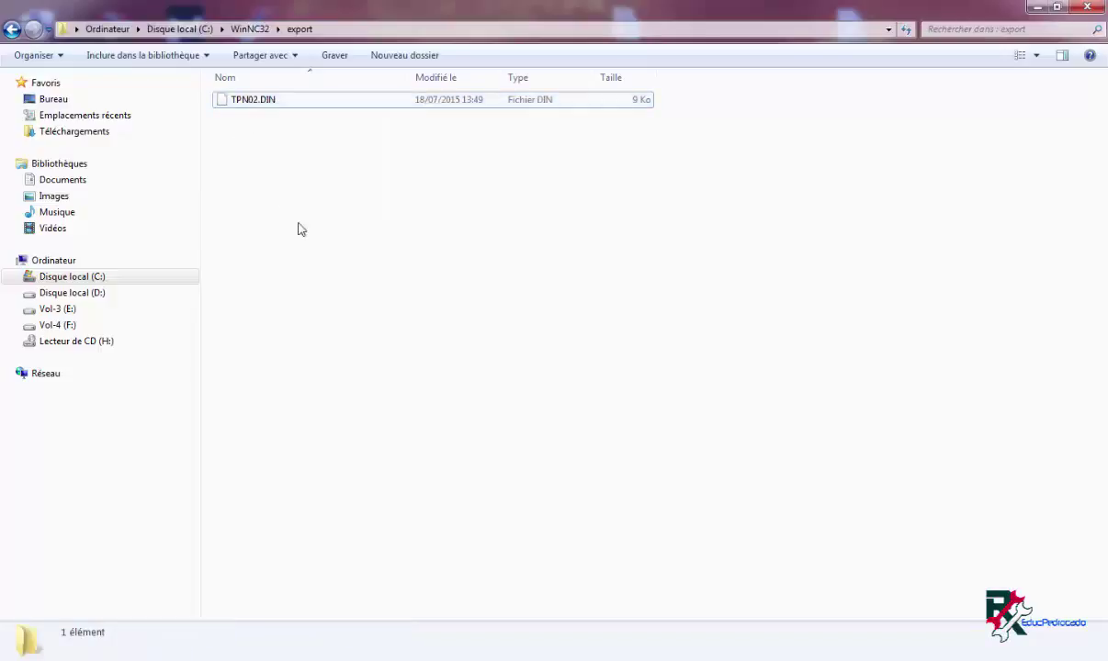
{"action": "left_click", "coordinate": [1089, 9]}
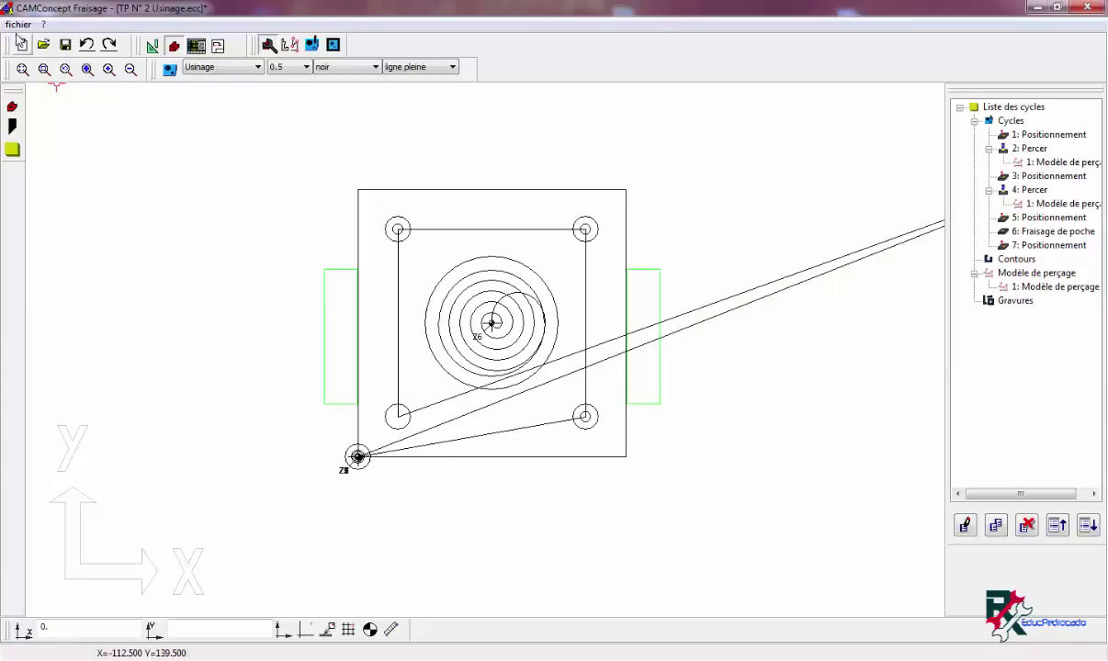
Return to CAMConcept and export the NC program again in DIN/ISO format, overwriting the existing TPN02.DIN file.
{"action": "left_click", "coordinate": [17, 23]}
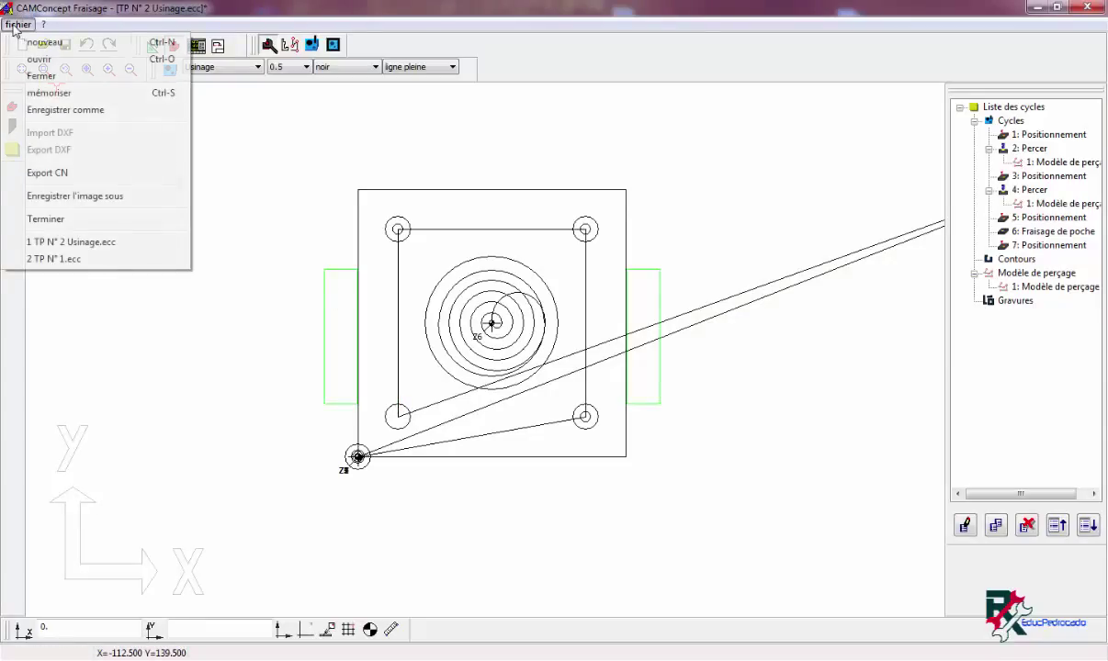
{"action": "left_click", "coordinate": [61, 172]}
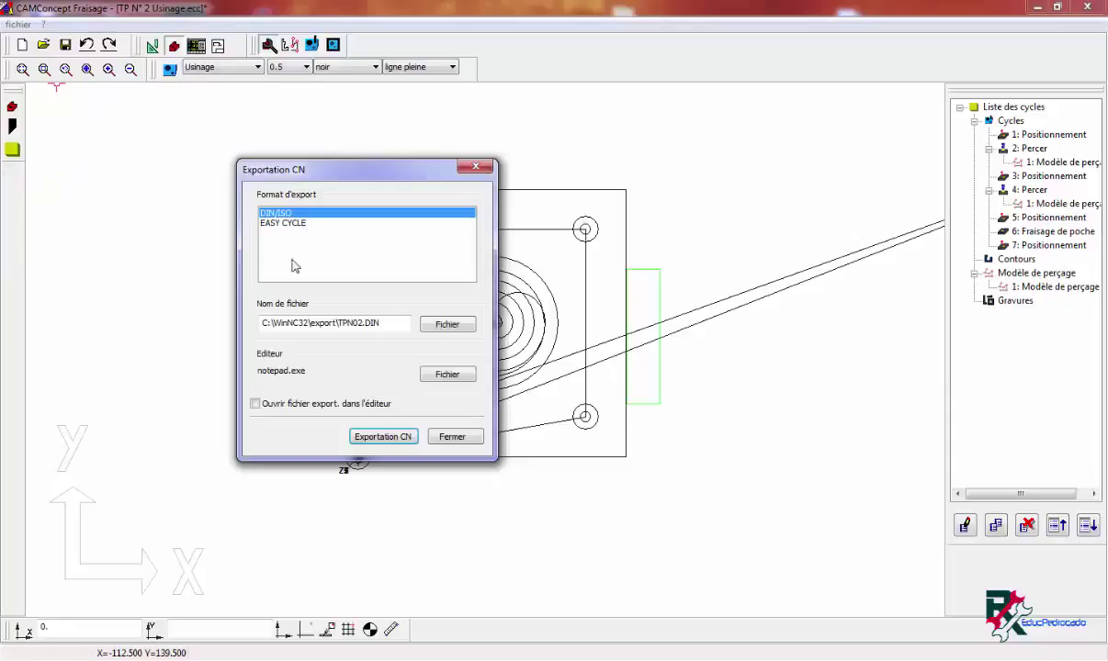
{"action": "left_click", "coordinate": [294, 223]}
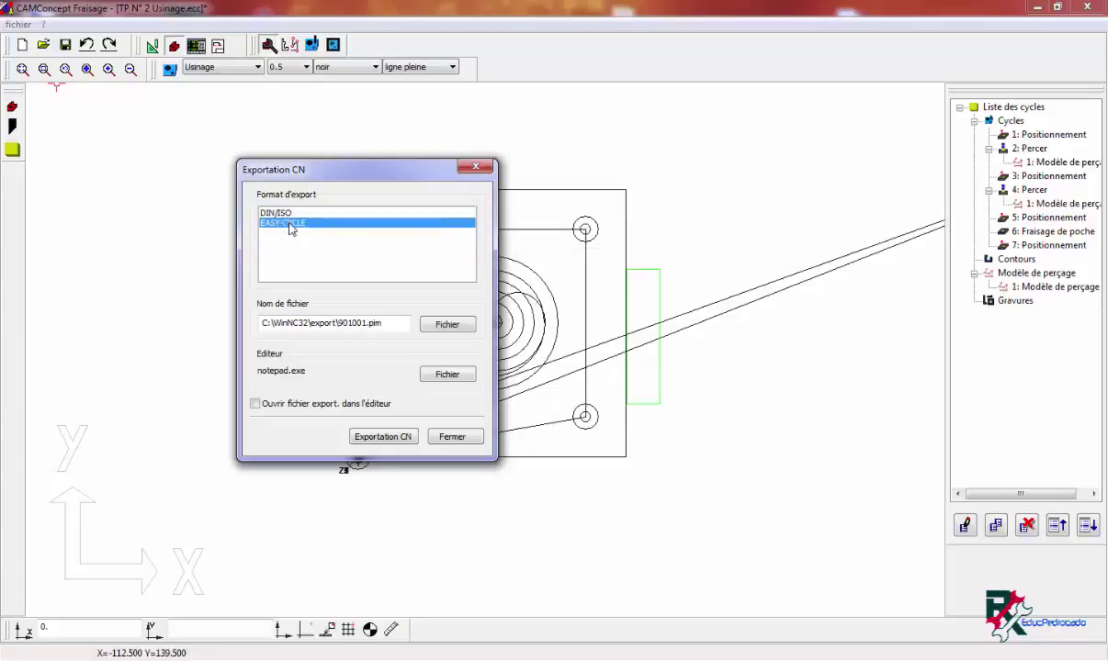
{"action": "left_click", "coordinate": [285, 213]}
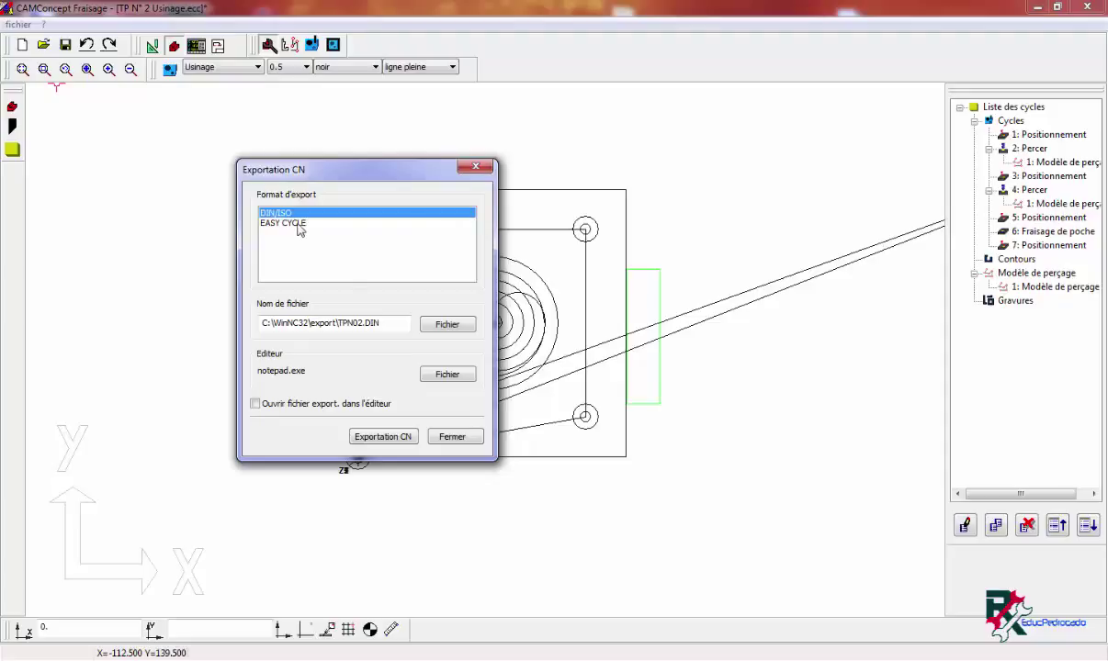
{"action": "left_click", "coordinate": [363, 437]}
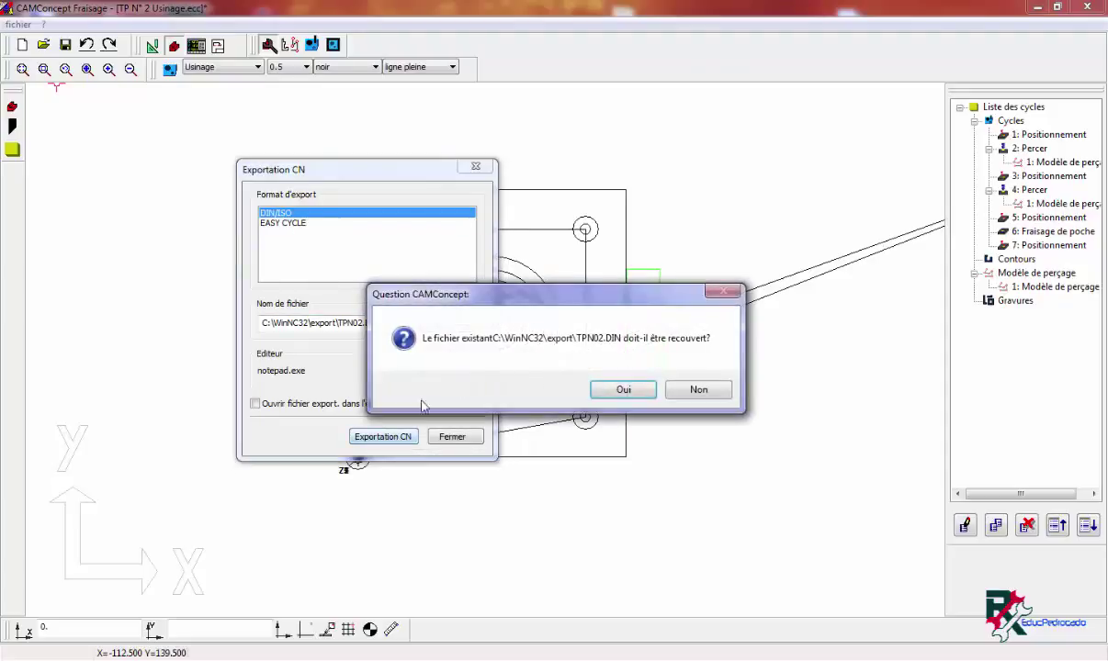
{"action": "left_click", "coordinate": [624, 390]}
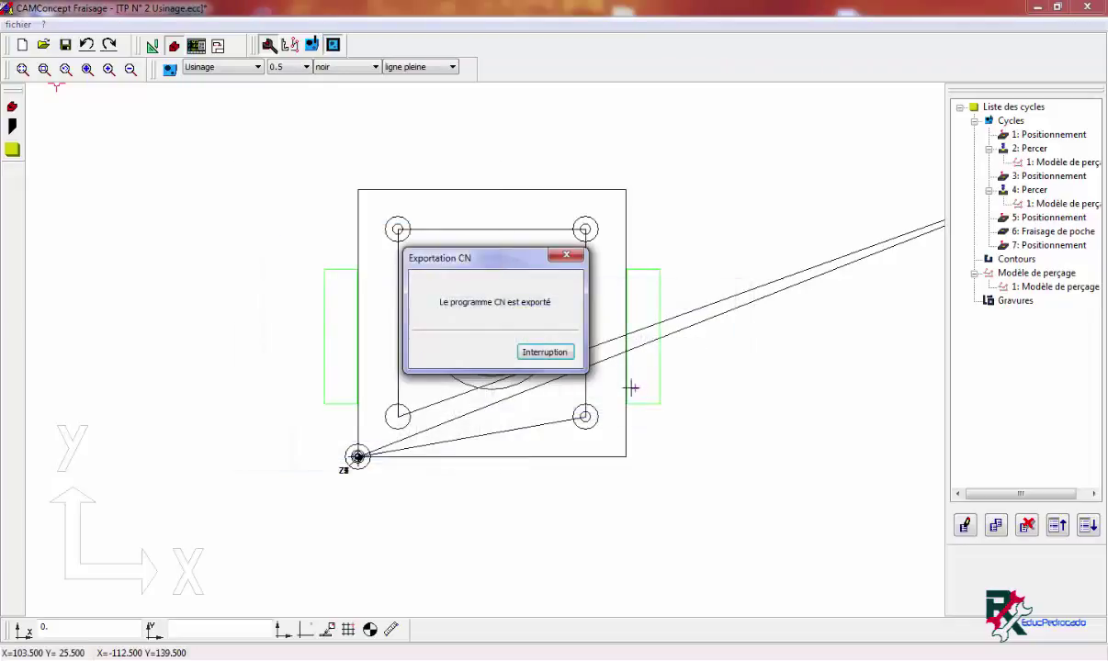
{"action": "left_click", "coordinate": [566, 255]}
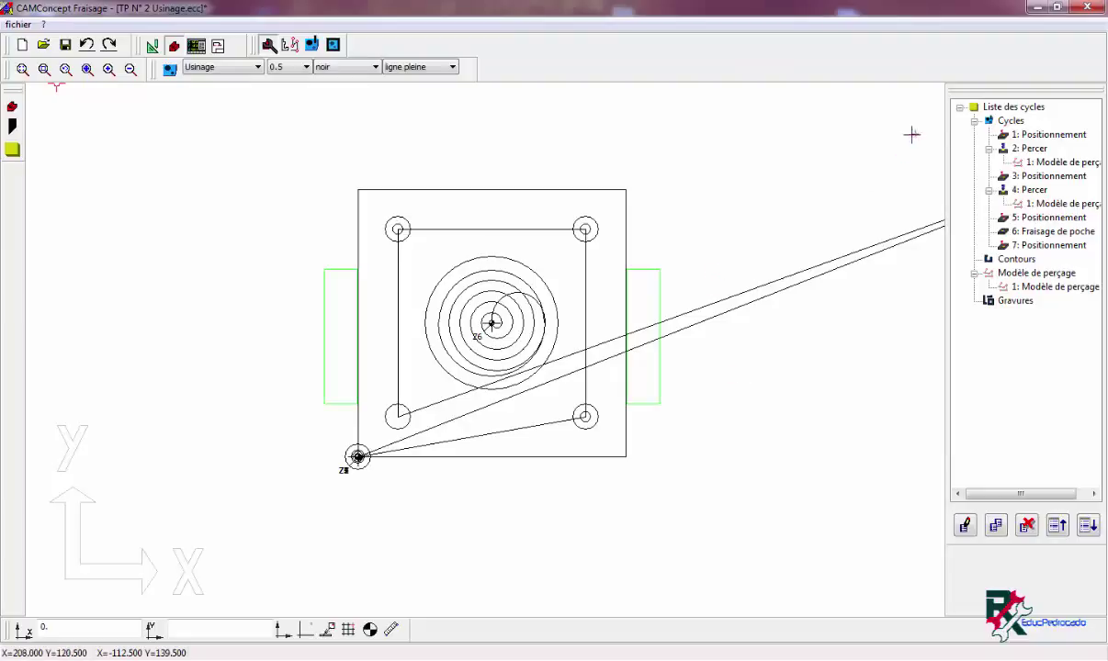
Alternate between the dimensioned CAO drawing and the machining view to compare the part with its toolpaths.
{"action": "left_click", "coordinate": [149, 45]}
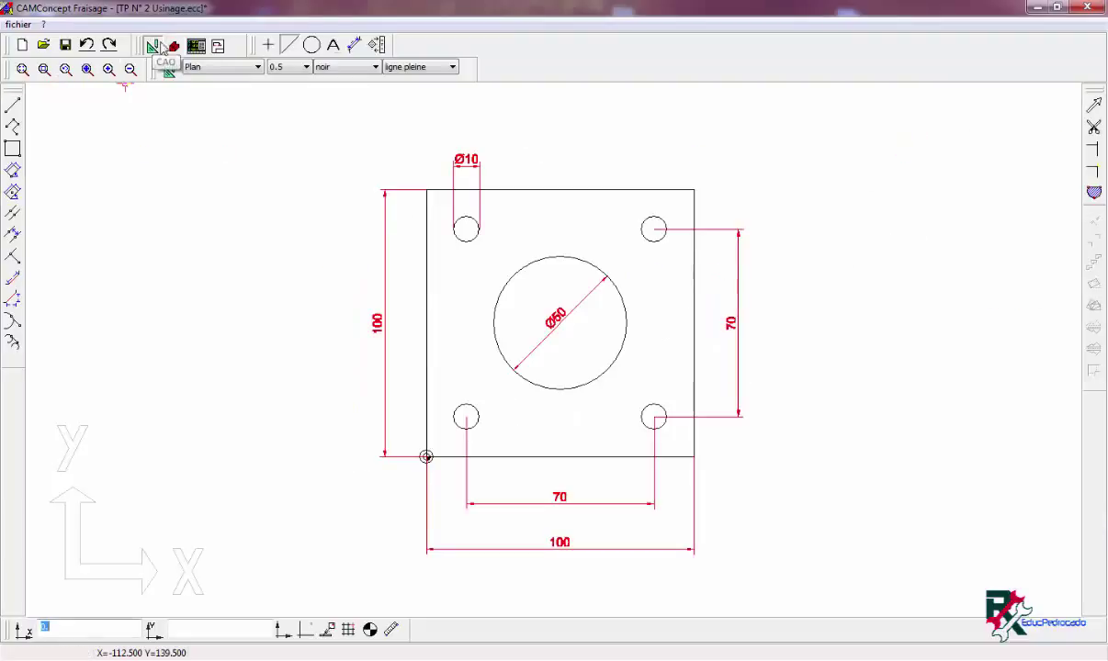
{"action": "left_click", "coordinate": [173, 45]}
{"action": "left_click", "coordinate": [152, 45]}
{"action": "left_click", "coordinate": [174, 45]}
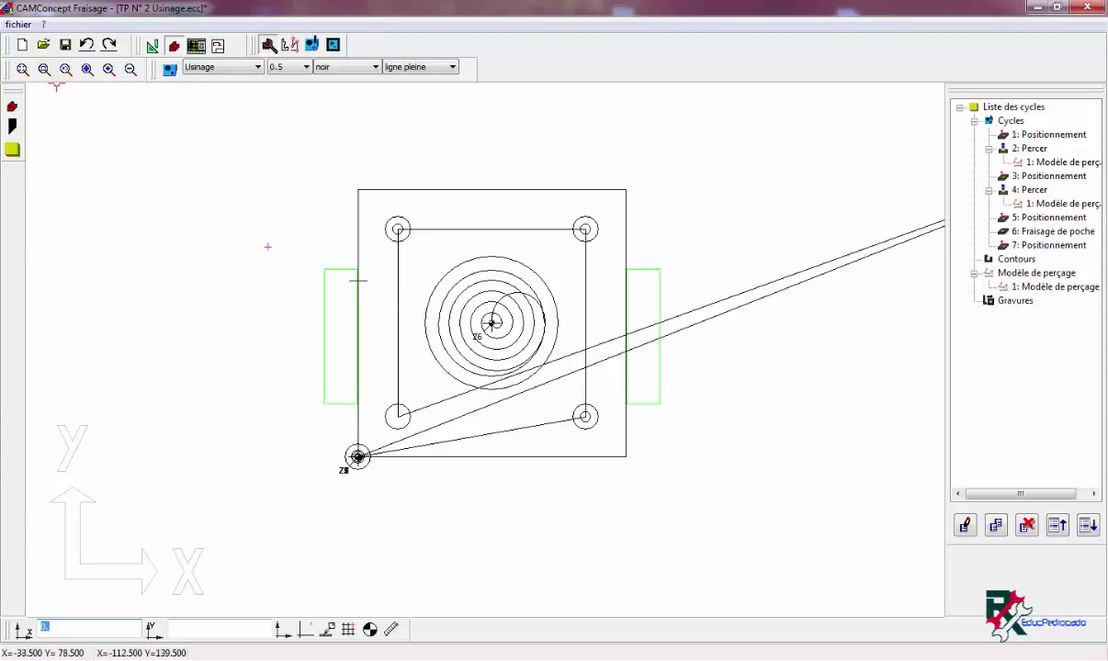
{"action": "left_click", "coordinate": [1038, 7]}
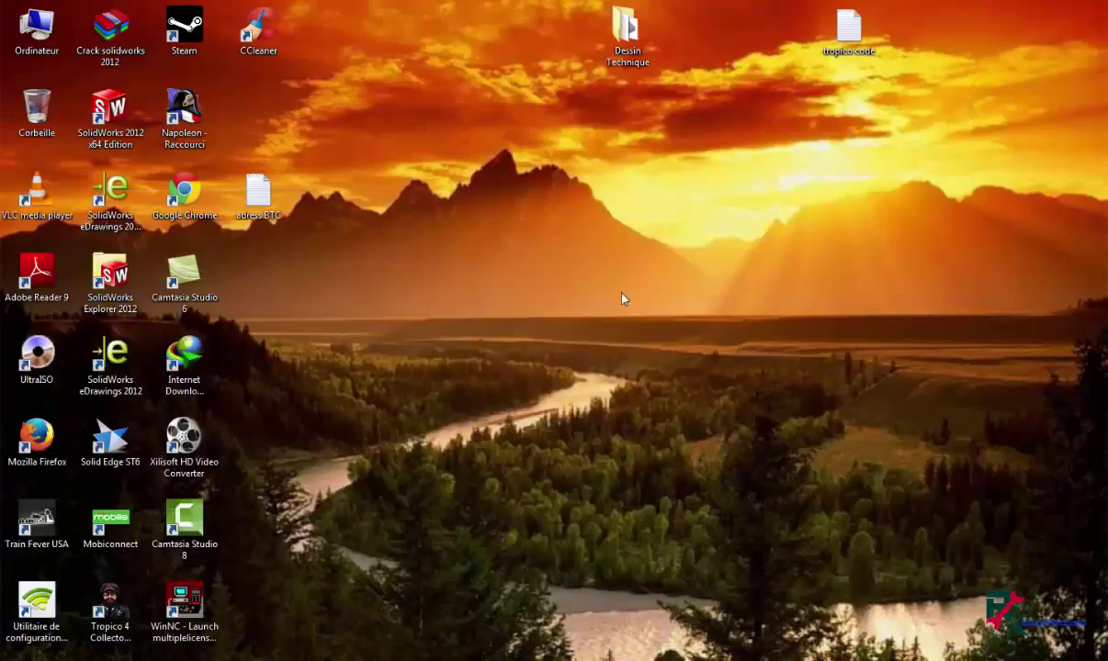
{"action": "right_click", "coordinate": [614, 278]}
{"action": "left_click", "coordinate": [638, 321]}
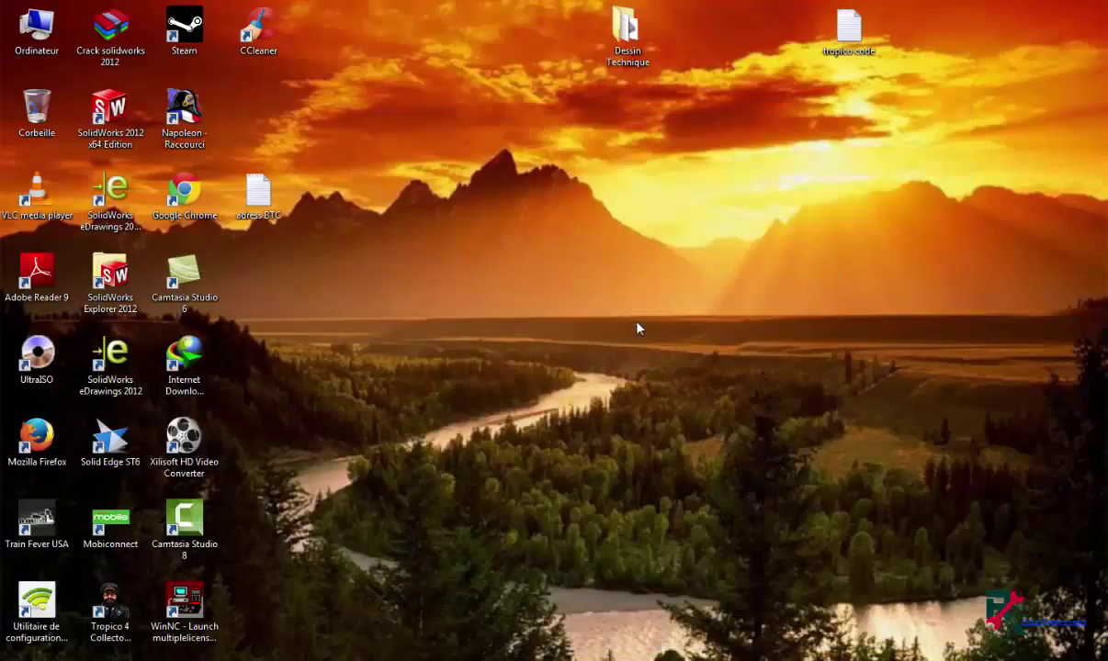